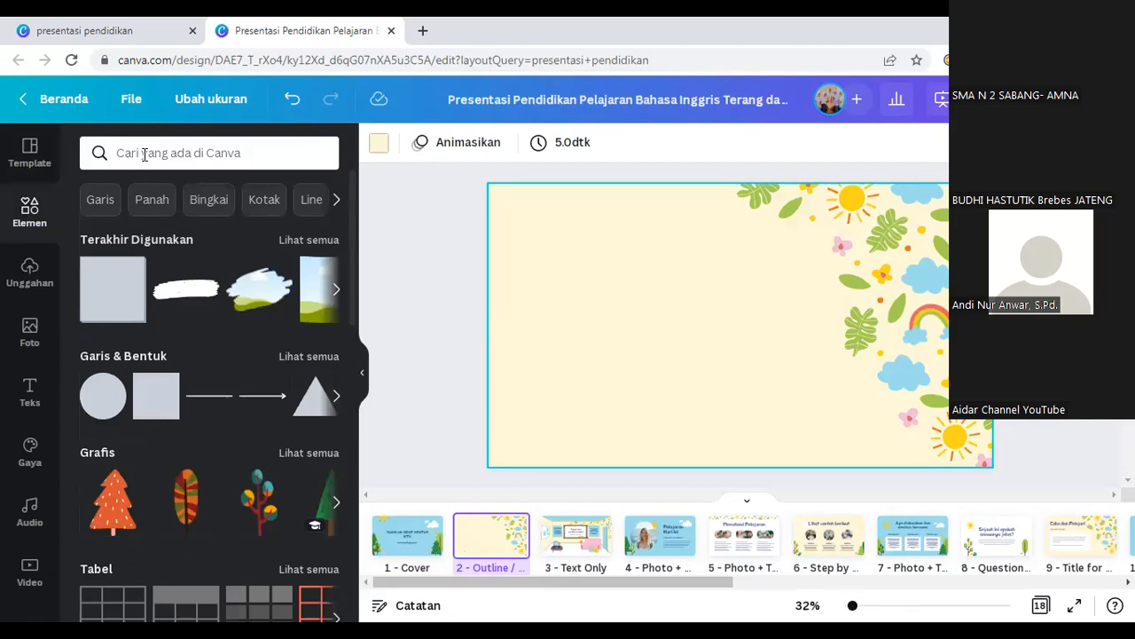
# Step: Search the elements library for "ayam"
pyautogui.write('ay')
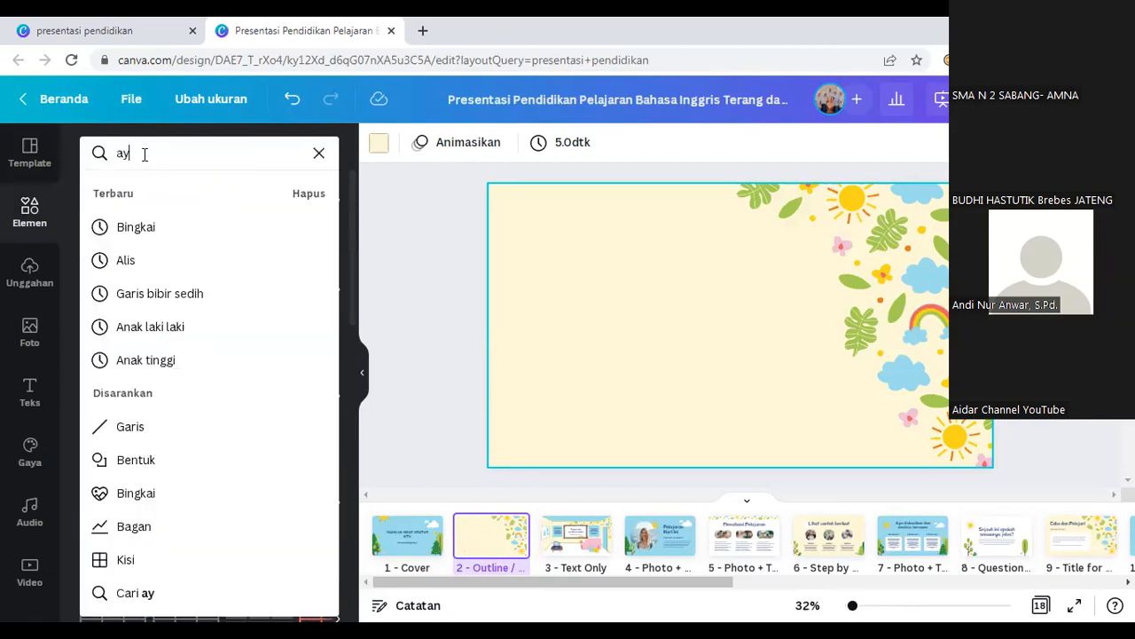
pyautogui.write('am')
pyautogui.press('Return')
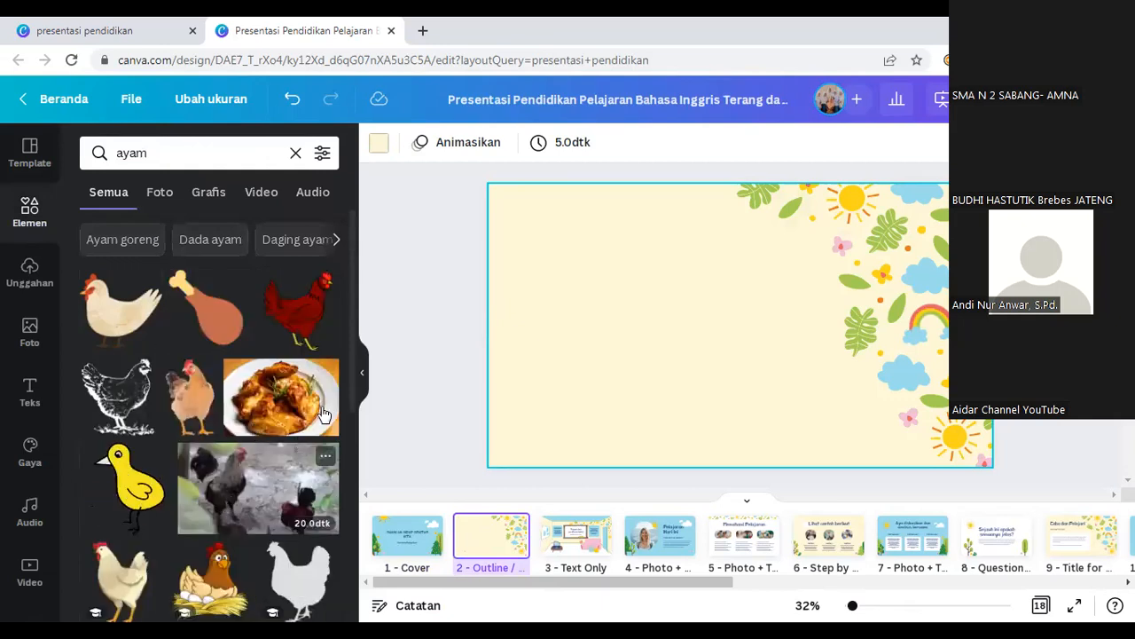
pyautogui.scroll(-1, 322, 414)
pyautogui.scroll(1, 297, 262)
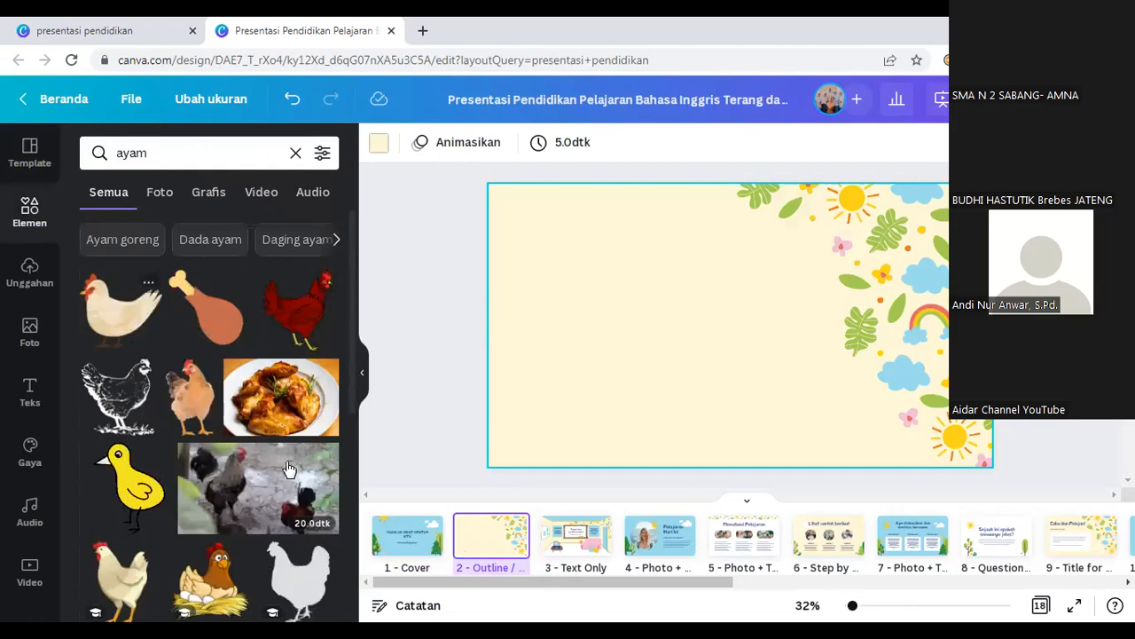
# Step: Filter the "ayam" results by the Beranimasi animation option and apply the filter
pyautogui.click(322, 154)
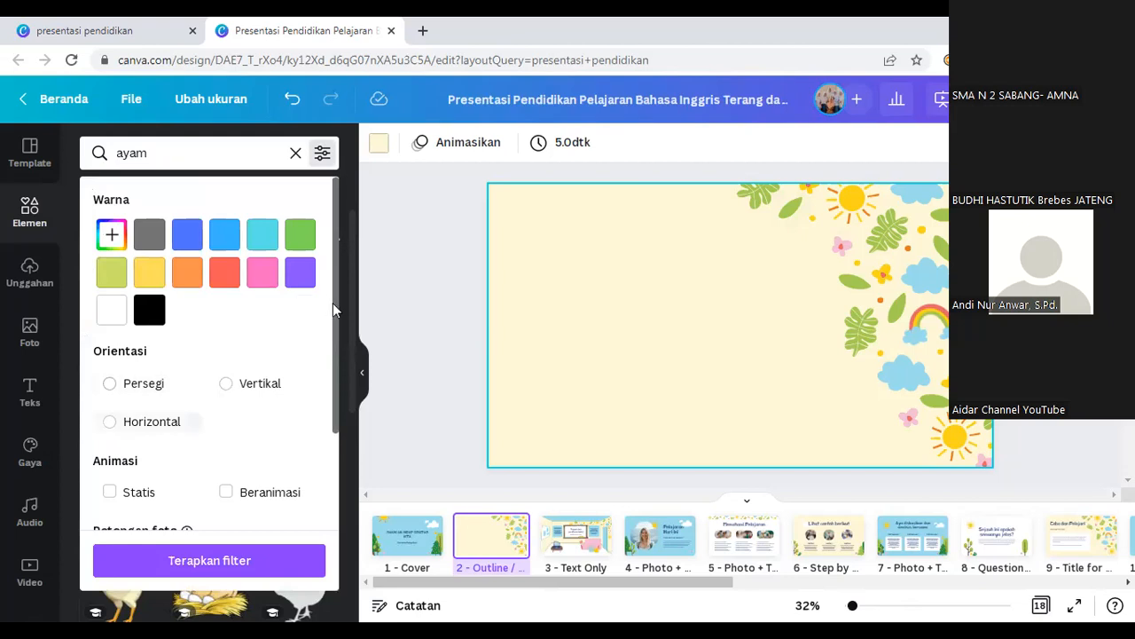
pyautogui.moveTo(332, 306); pyautogui.dragTo(333, 359)
pyautogui.scroll(-1, 333, 360)
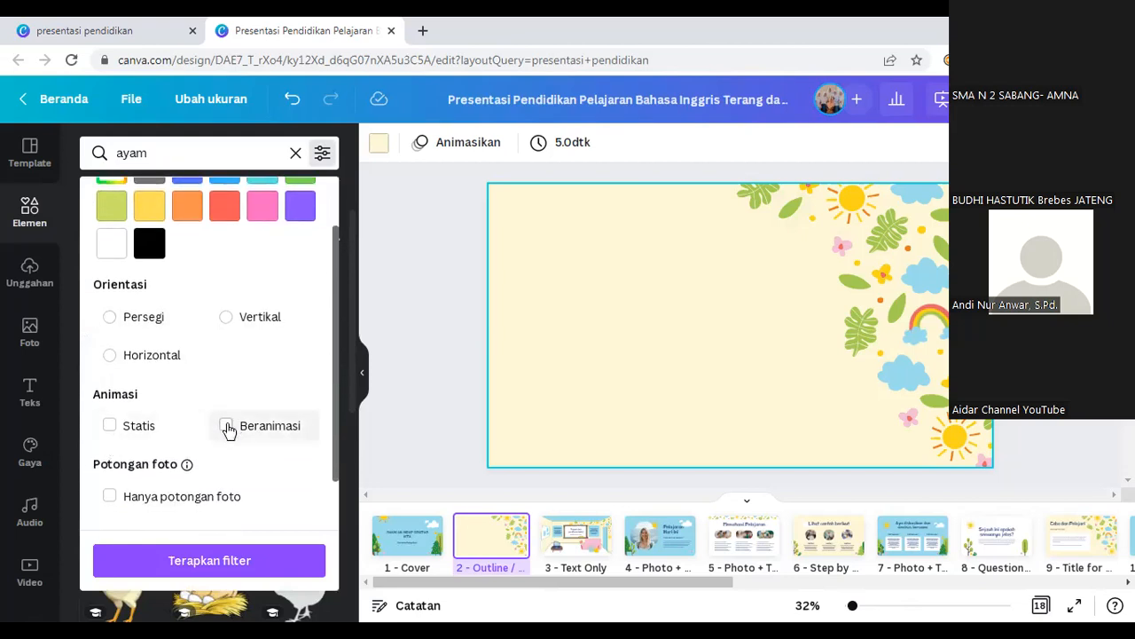
pyautogui.click(227, 426)
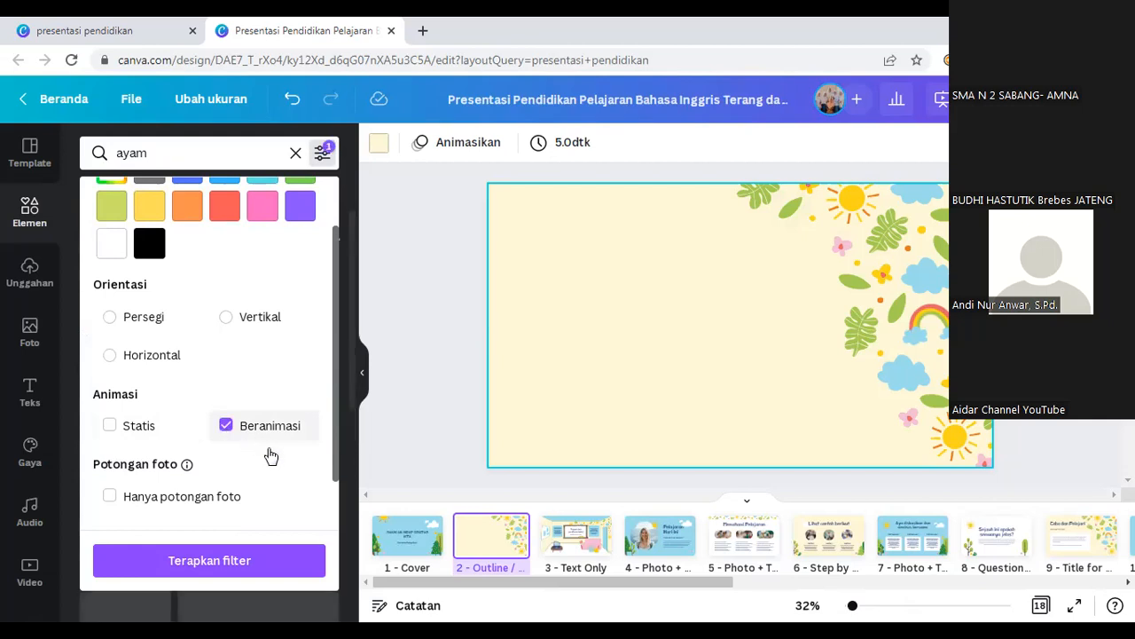
pyautogui.click(226, 557)
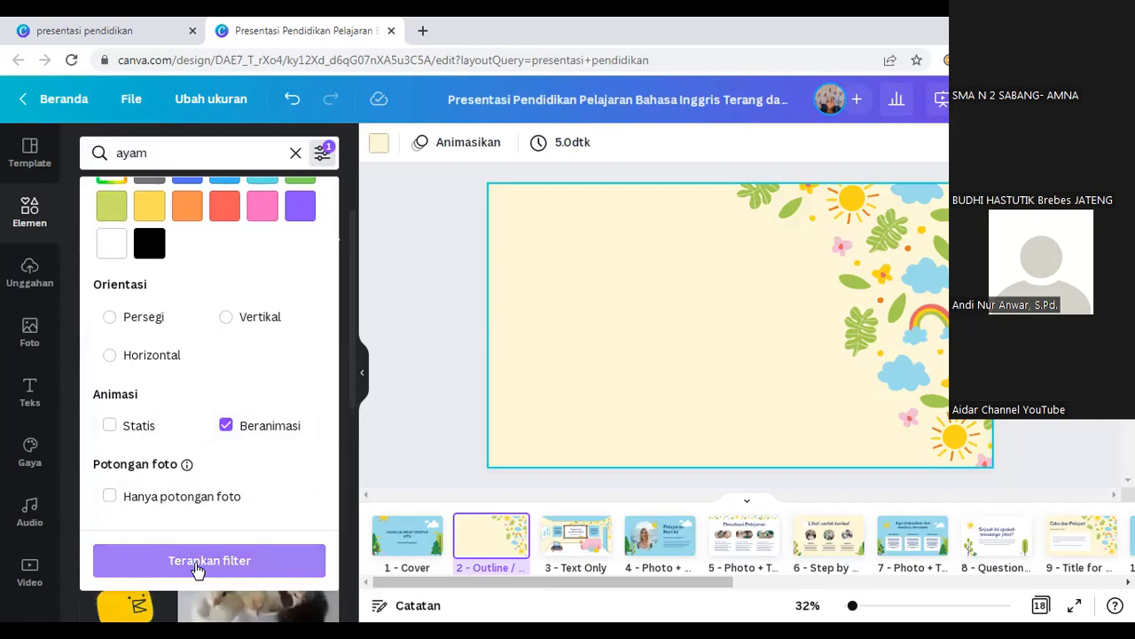
pyautogui.click(205, 564)
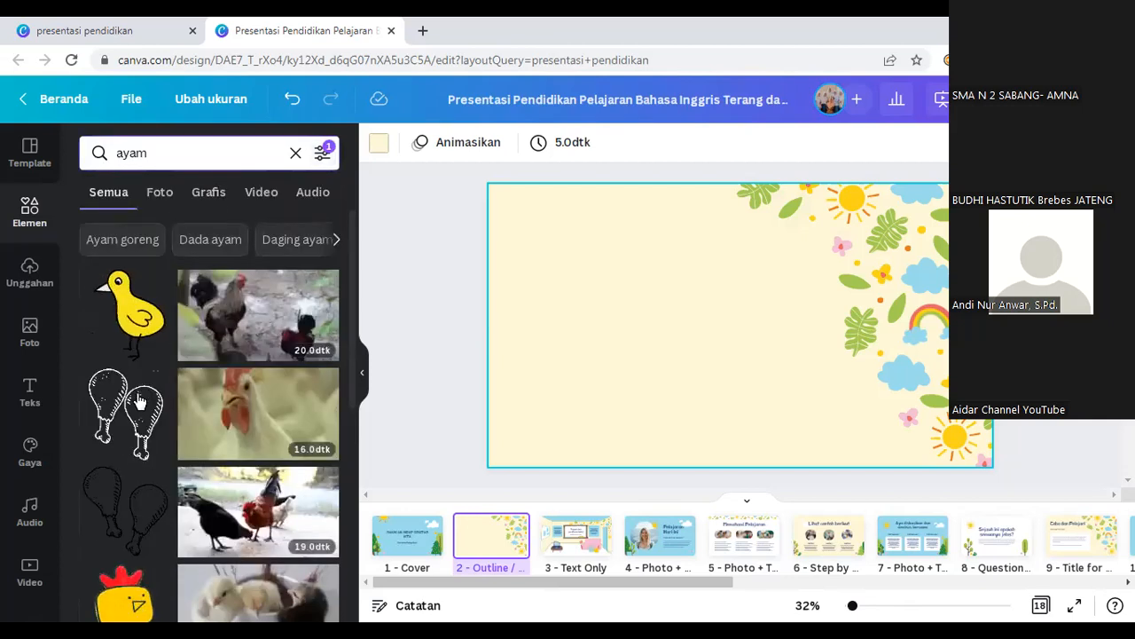
# Step: Limit the animated results to graphics, browse them, and add the yellow bird to the Outline slide
pyautogui.click(201, 198)
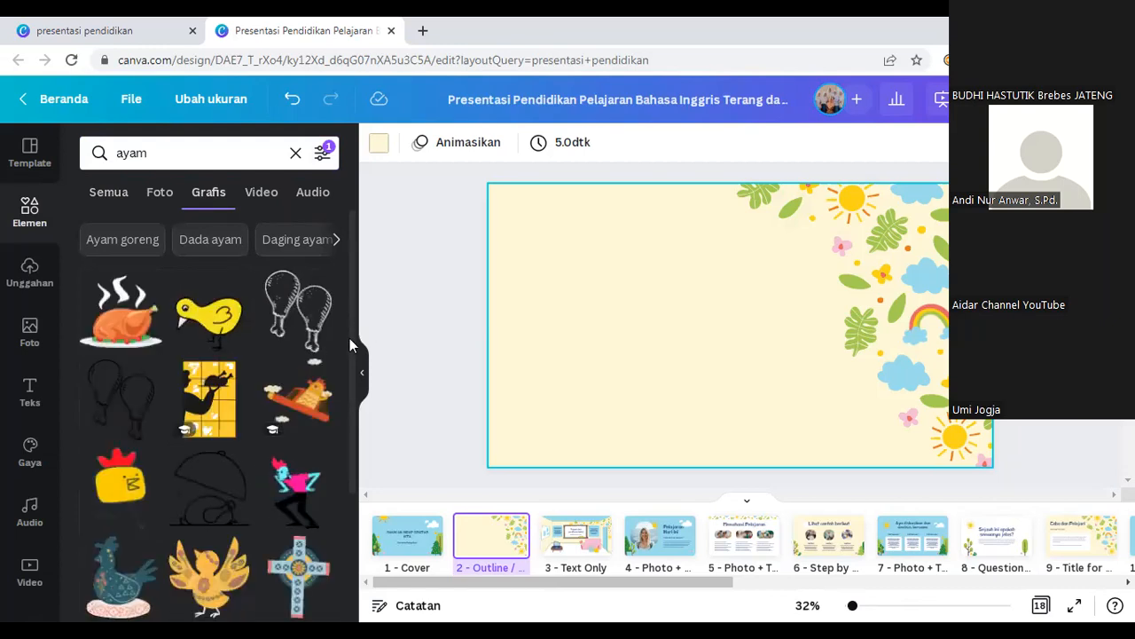
pyautogui.scroll(-1, 350, 338)
pyautogui.scroll(-1, 355, 416)
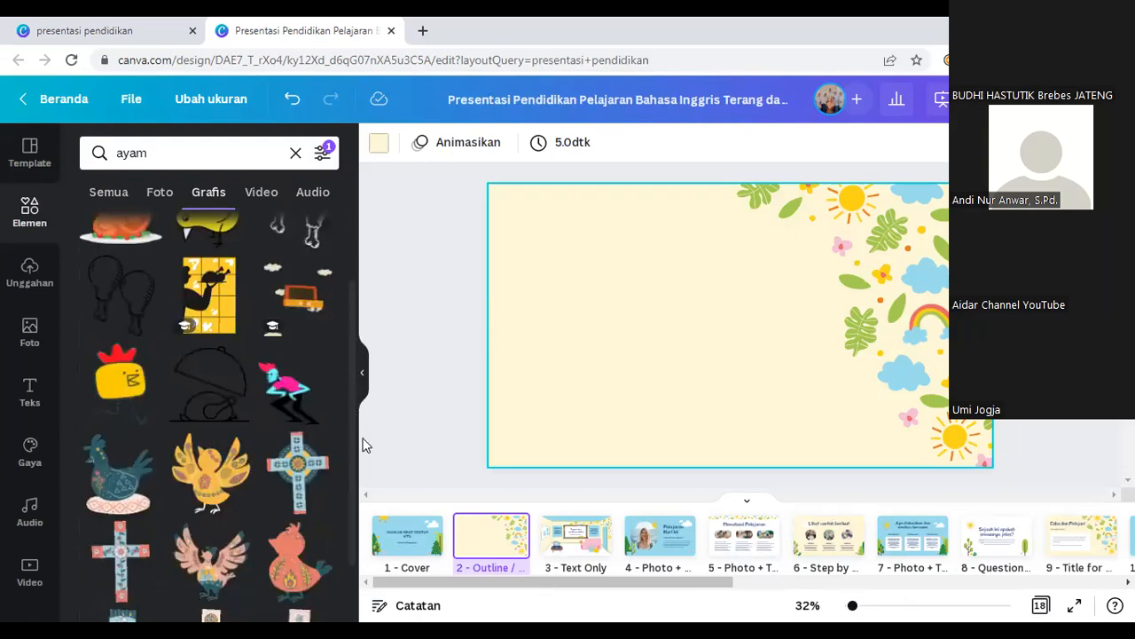
pyautogui.scroll(-2, 365, 448)
pyautogui.scroll(-1, 368, 470)
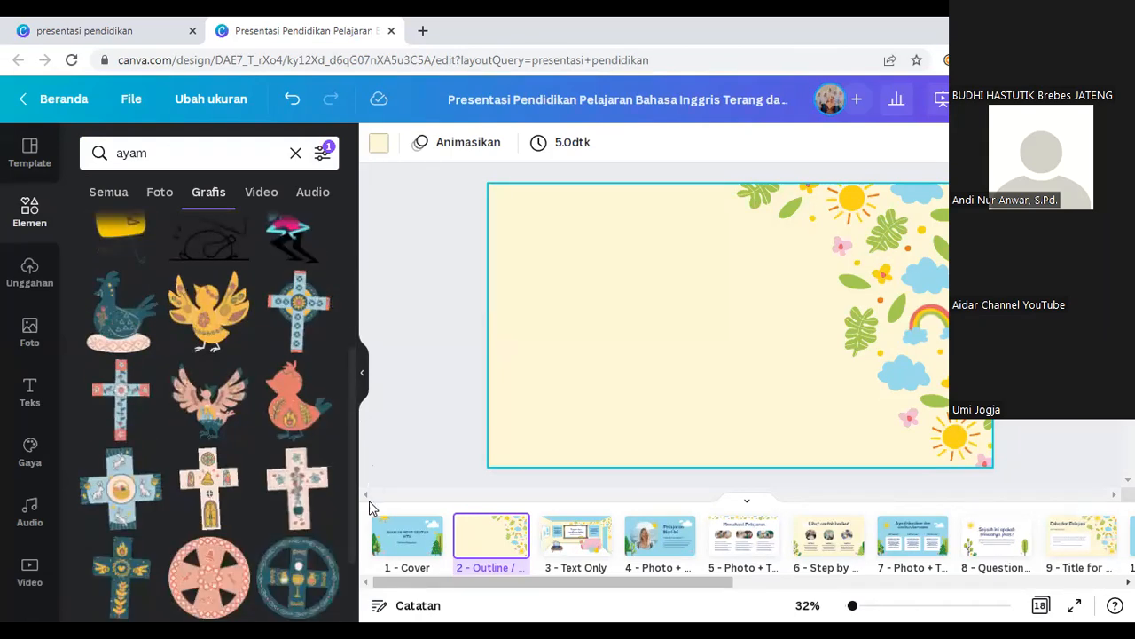
pyautogui.scroll(-1, 370, 510)
pyautogui.scroll(-1, 364, 506)
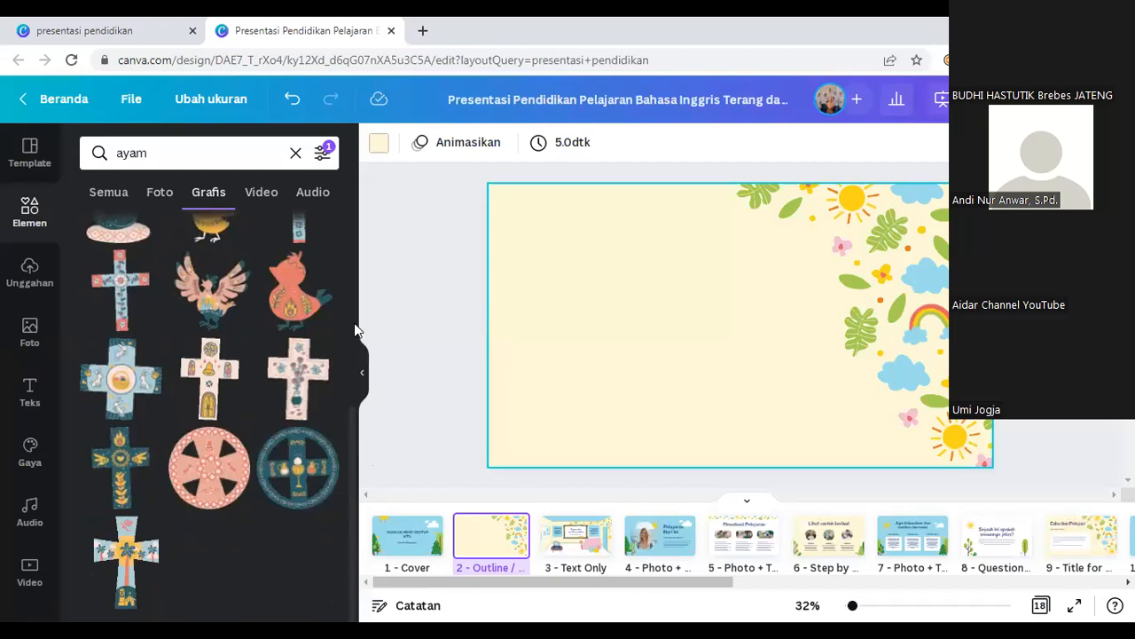
pyautogui.scroll(3, 355, 266)
pyautogui.scroll(2, 355, 252)
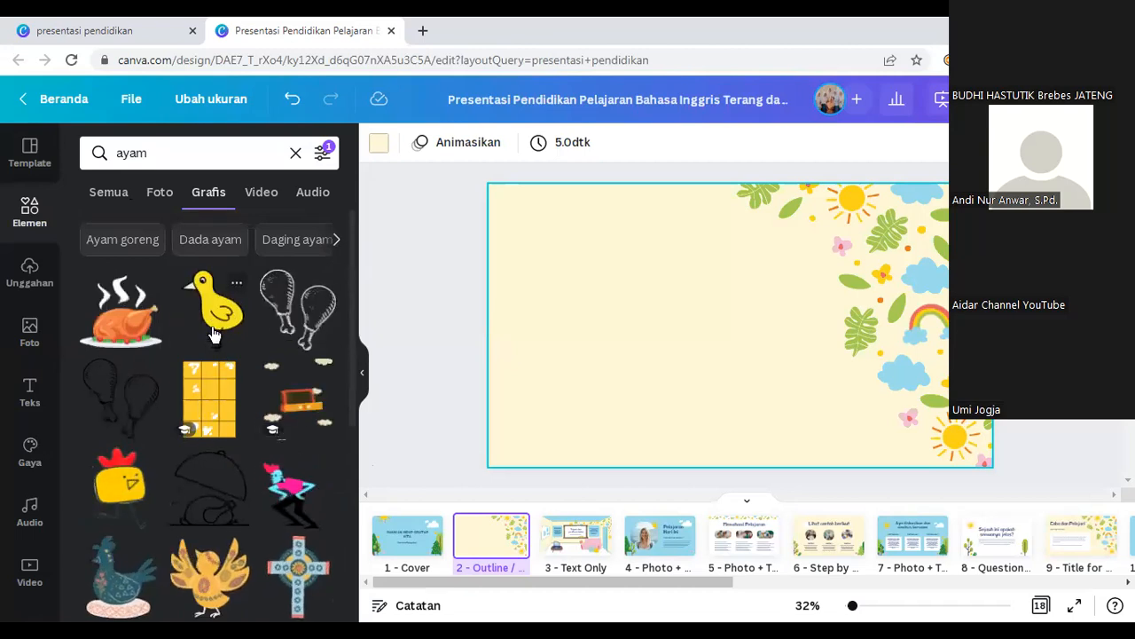
pyautogui.click(201, 335)
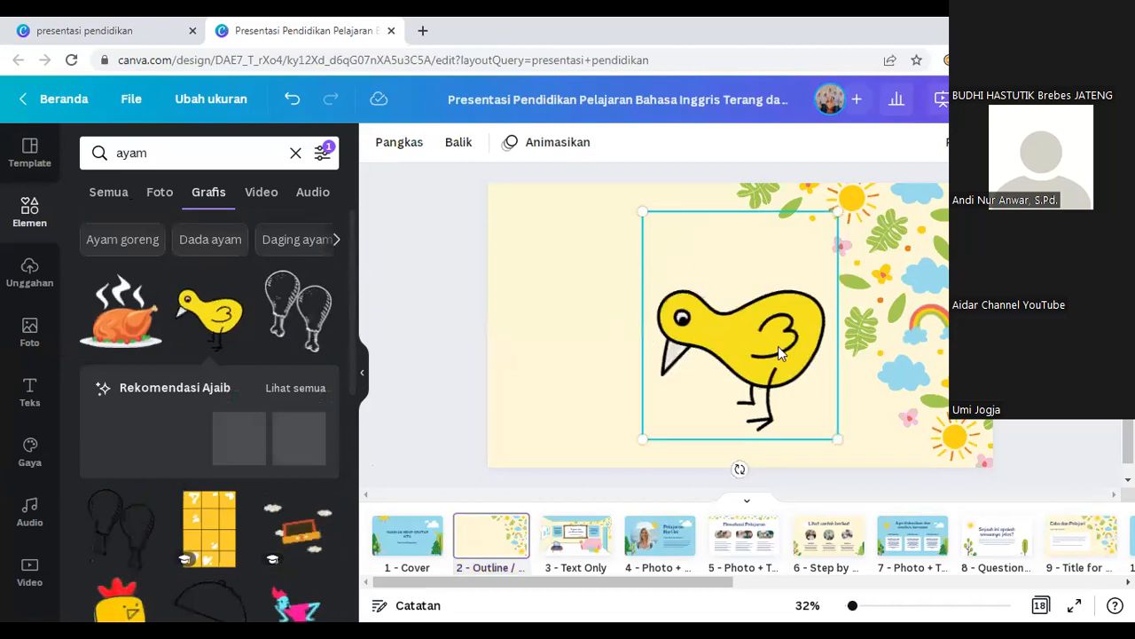
# Step: Shrink the yellow bird and place it in the empty left half of the slide
pyautogui.moveTo(628, 322); pyautogui.dragTo(667, 330)
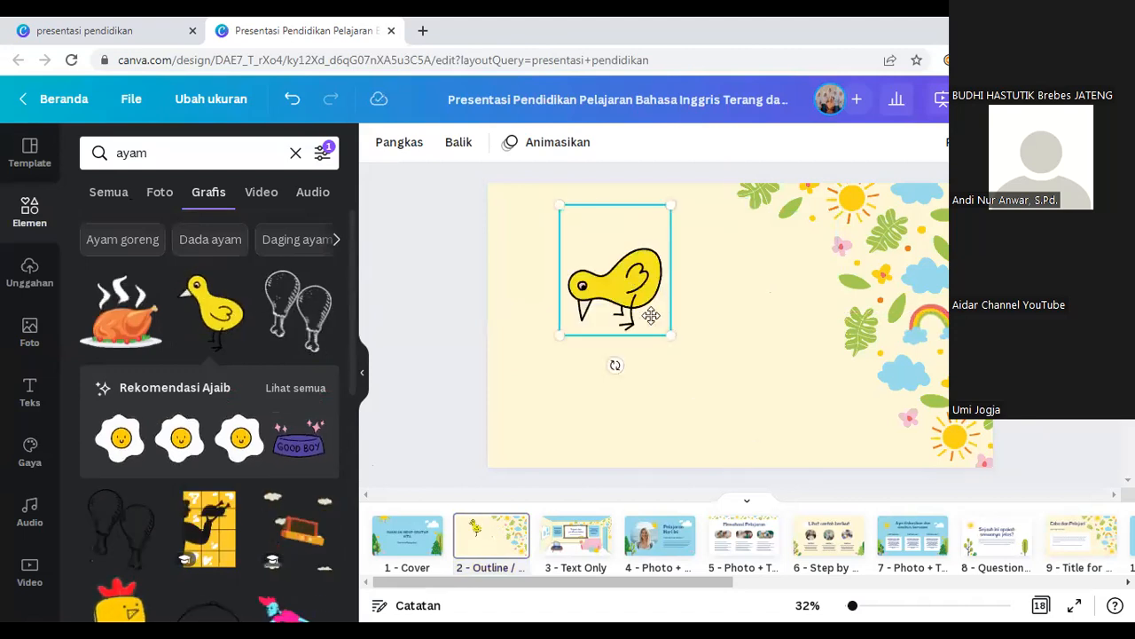
pyautogui.hotkey('ctrl', 'z')
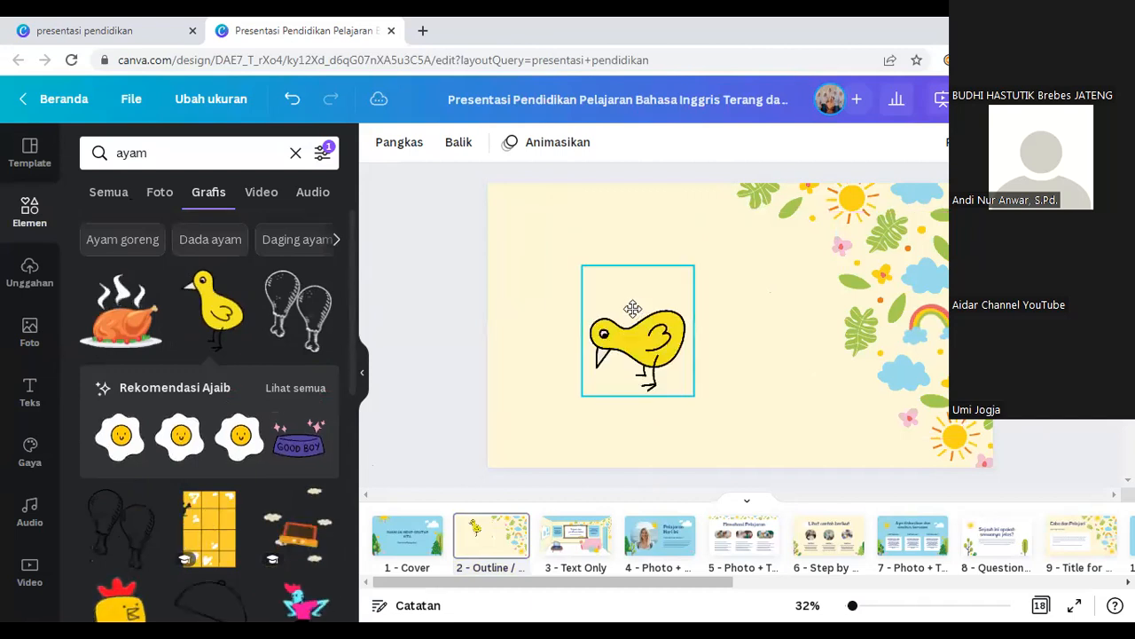
pyautogui.moveTo(615, 312); pyautogui.dragTo(578, 294)
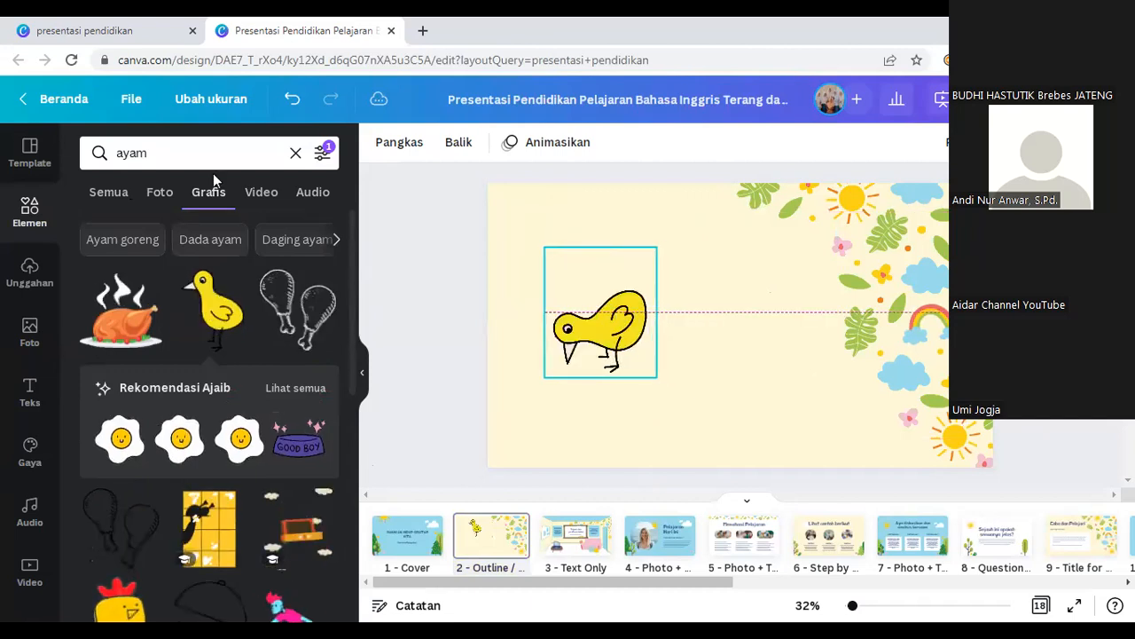
# Step: Replace the Beranimasi filter with Statis and apply it to the "ayam" graphics
pyautogui.click(321, 165)
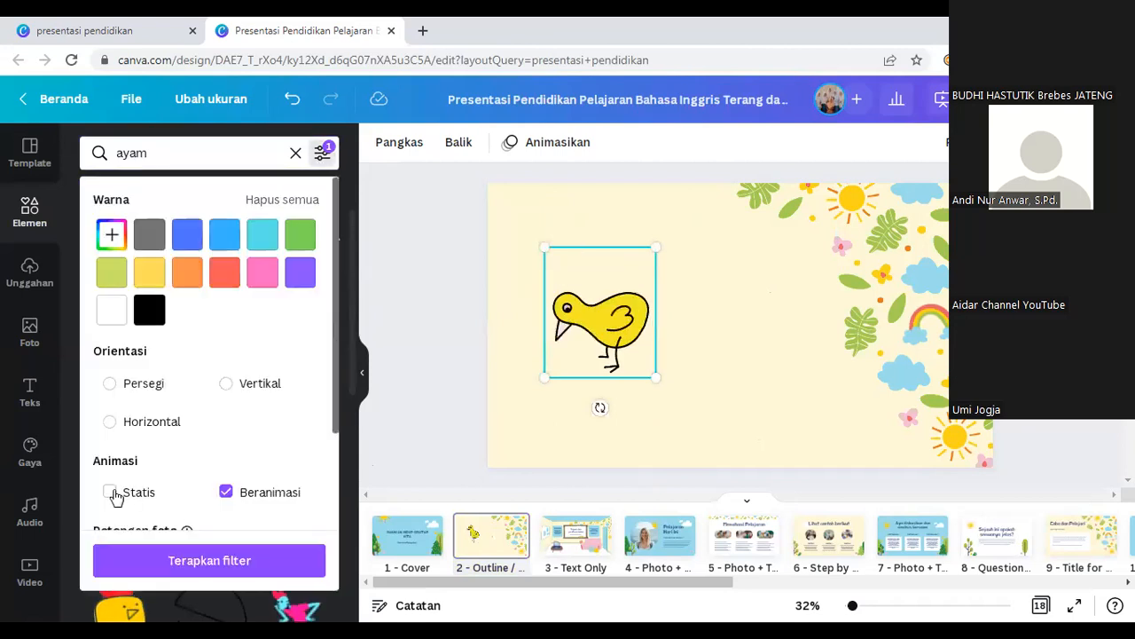
pyautogui.click(170, 500)
pyautogui.click(229, 495)
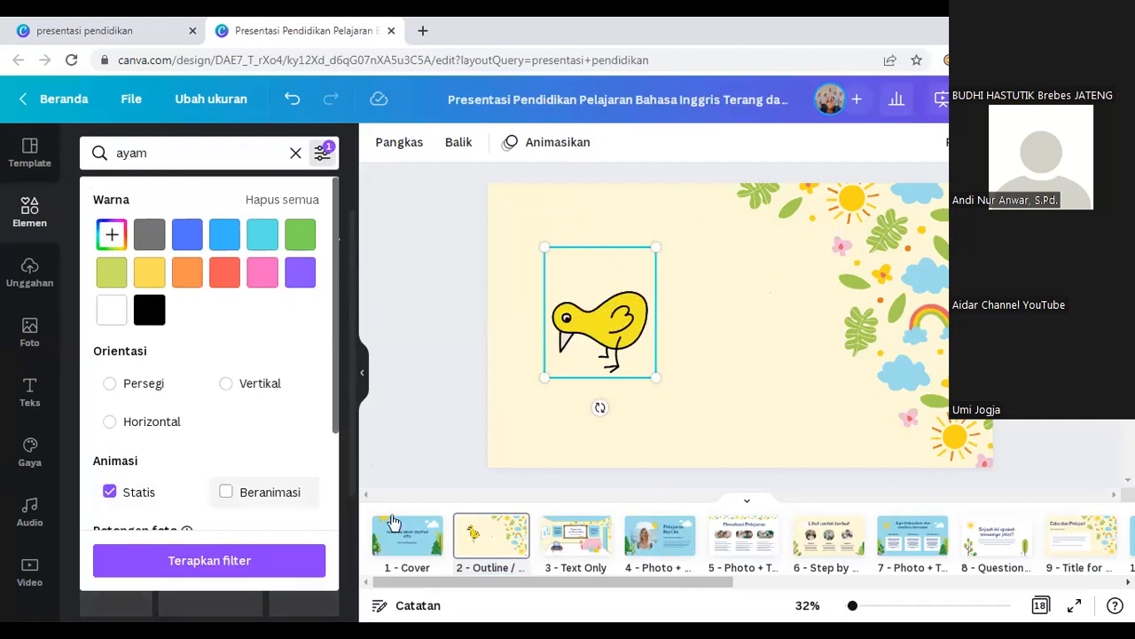
pyautogui.click(204, 564)
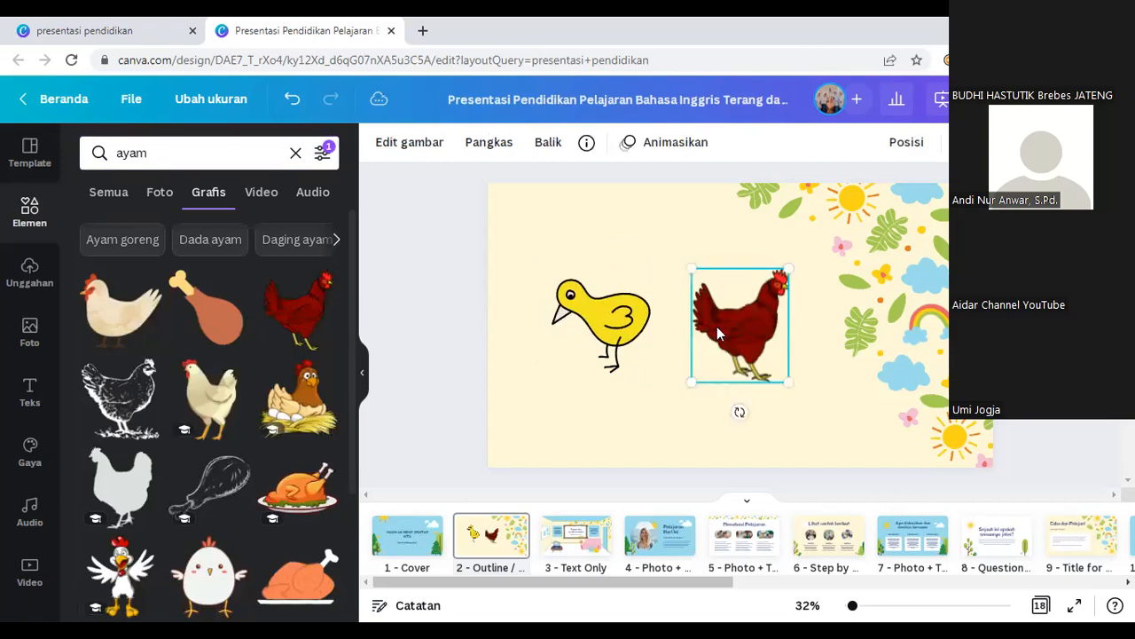
# Step: Add the dark red hen graphic and place it beside the yellow bird, aligned with its lower edge
pyautogui.moveTo(709, 326); pyautogui.dragTo(738, 342)
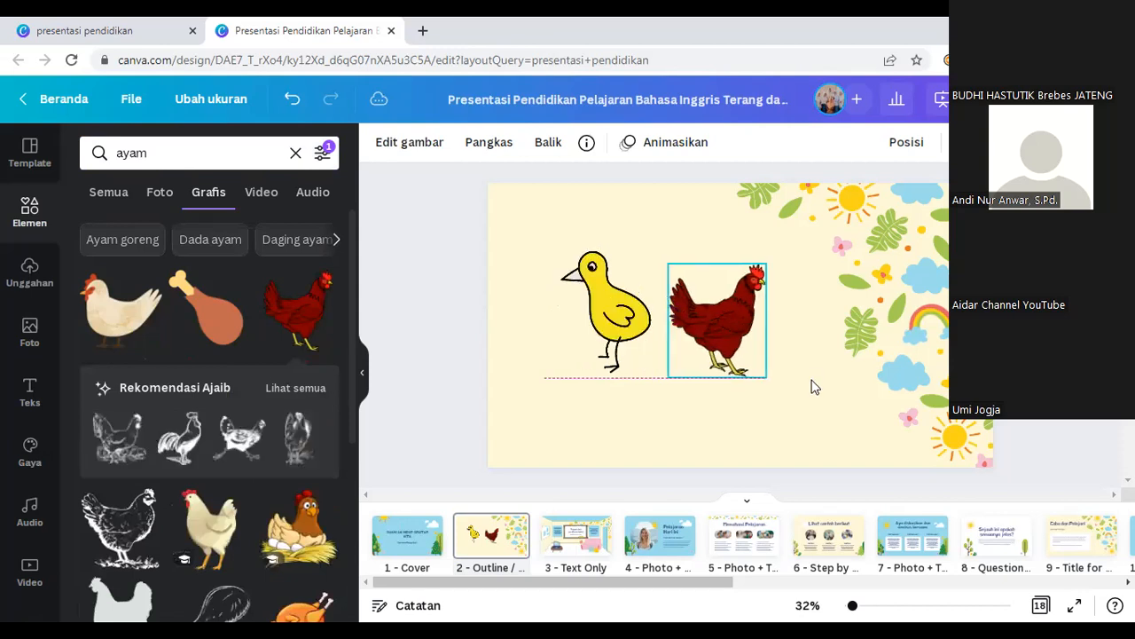
pyautogui.click(620, 408)
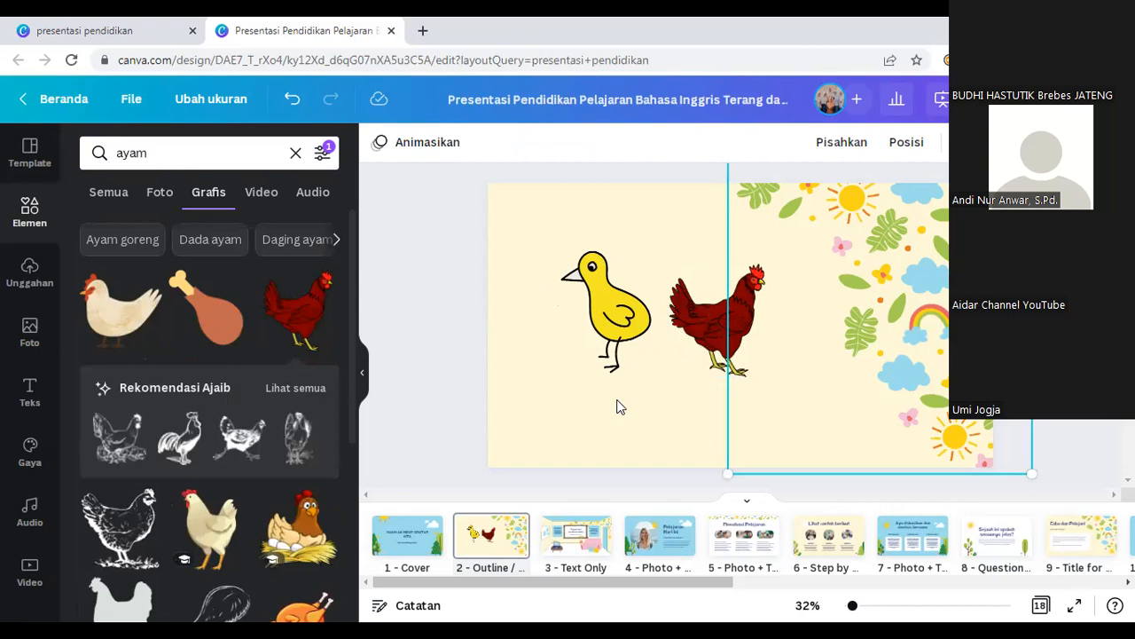
pyautogui.click(620, 407)
# Step: Make the yellow bird and the red hen slightly smaller, keeping their lower edges aligned
pyautogui.click(609, 346)
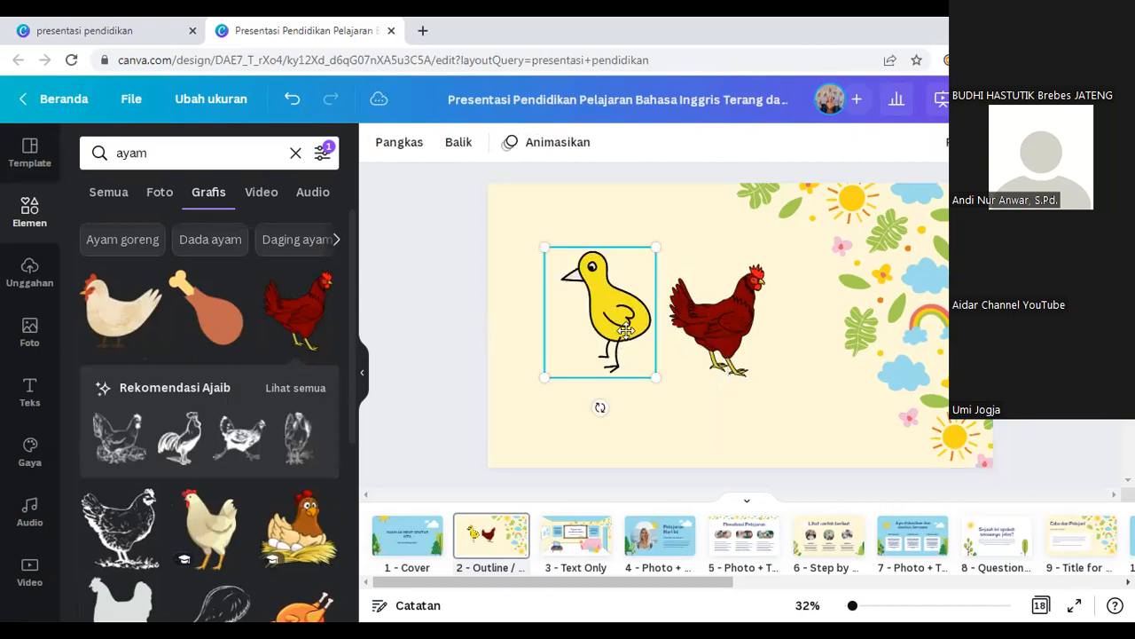
pyautogui.moveTo(588, 343)
pyautogui.mouseDown()
pyautogui.moveTo(628, 346)
pyautogui.moveTo(645, 375)
pyautogui.mouseUp()
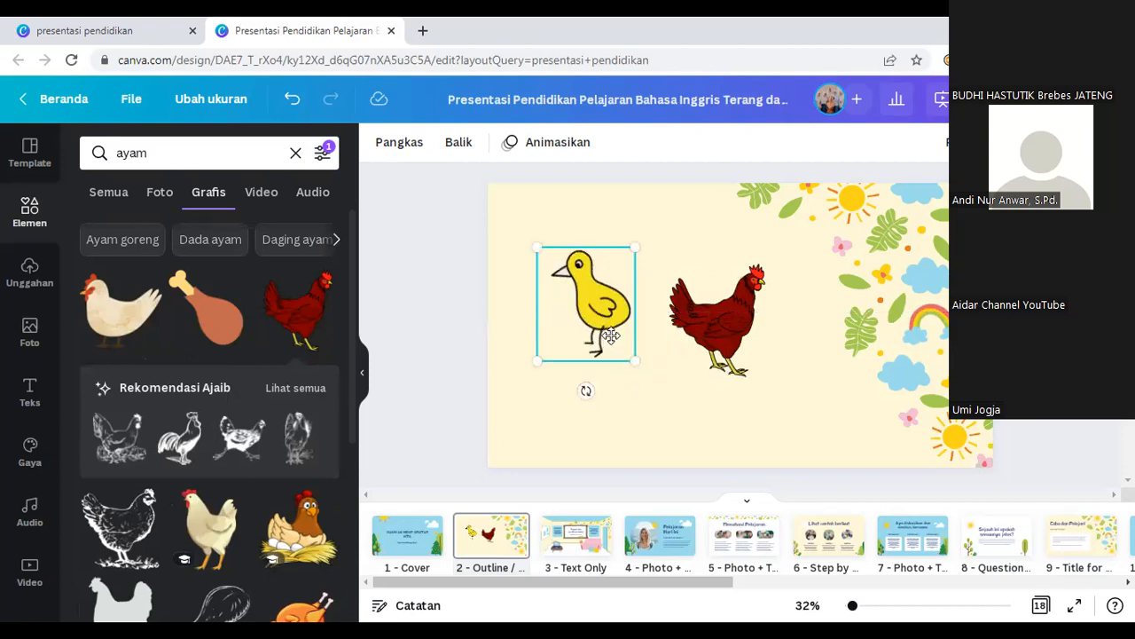
pyautogui.moveTo(611, 331); pyautogui.dragTo(622, 347)
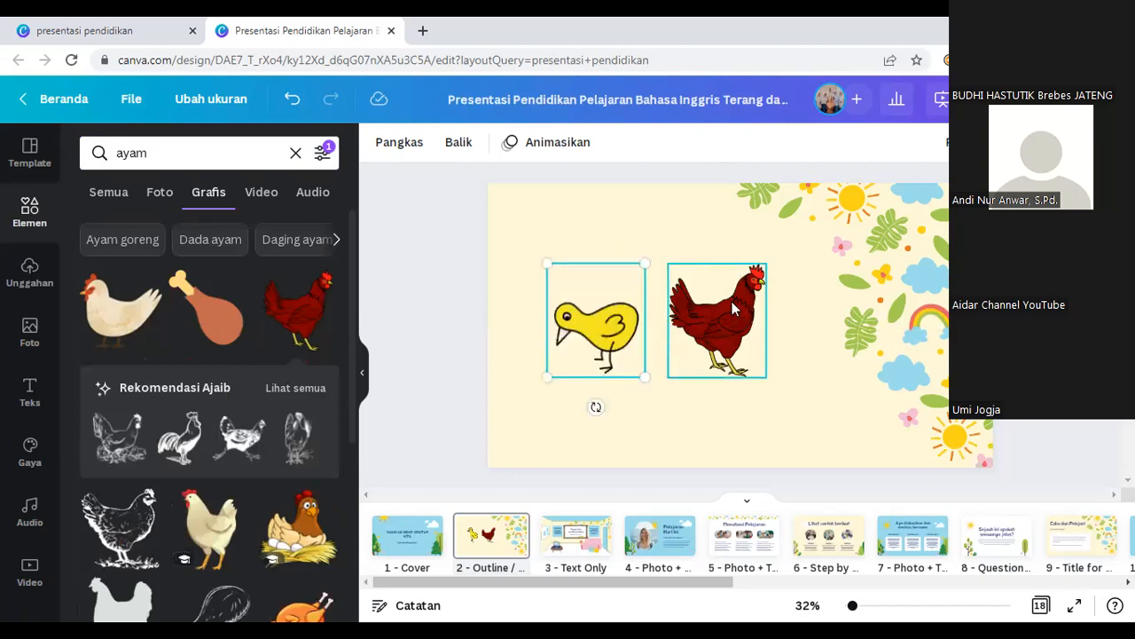
pyautogui.click(762, 271)
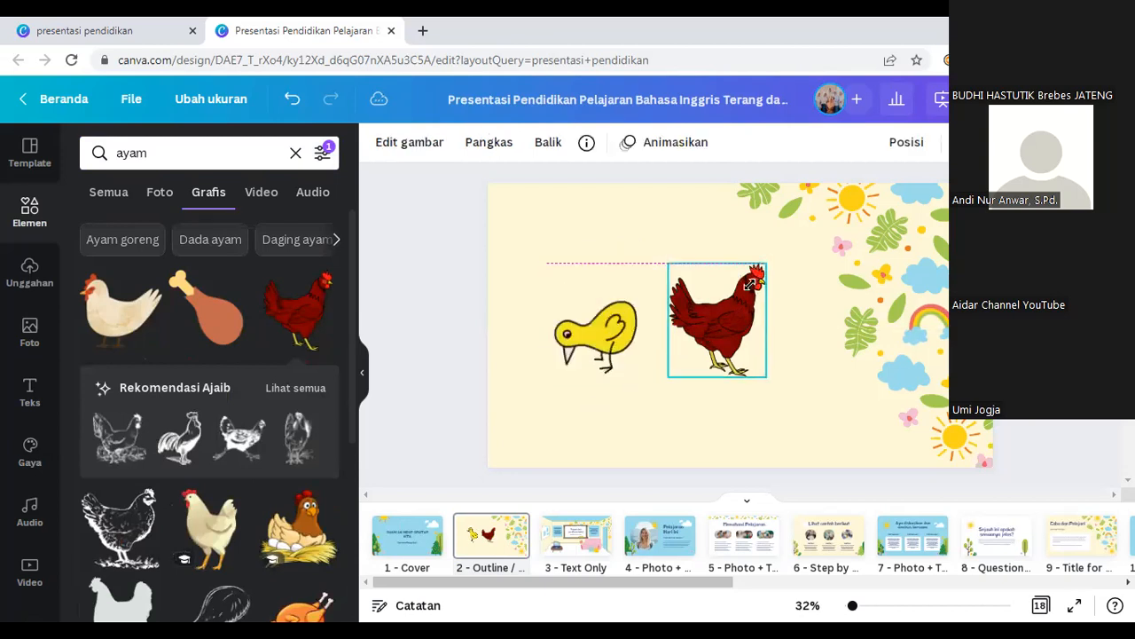
pyautogui.moveTo(749, 283); pyautogui.dragTo(735, 300)
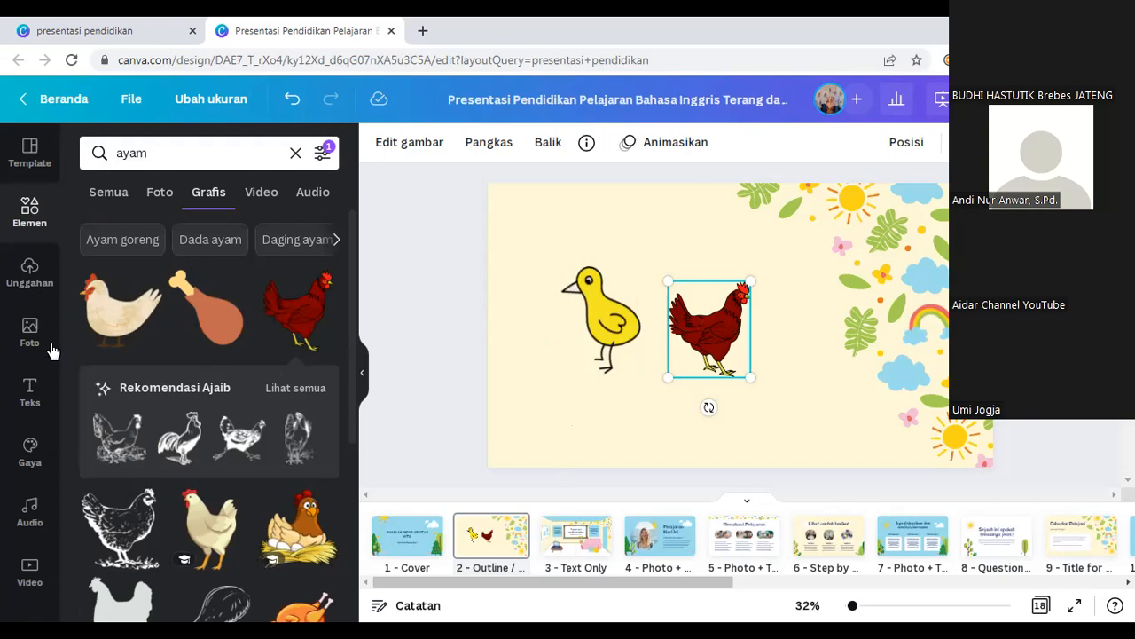
# Step: Add a subheading reading "AYAM" and place it centred beneath the two birds
pyautogui.click(30, 395)
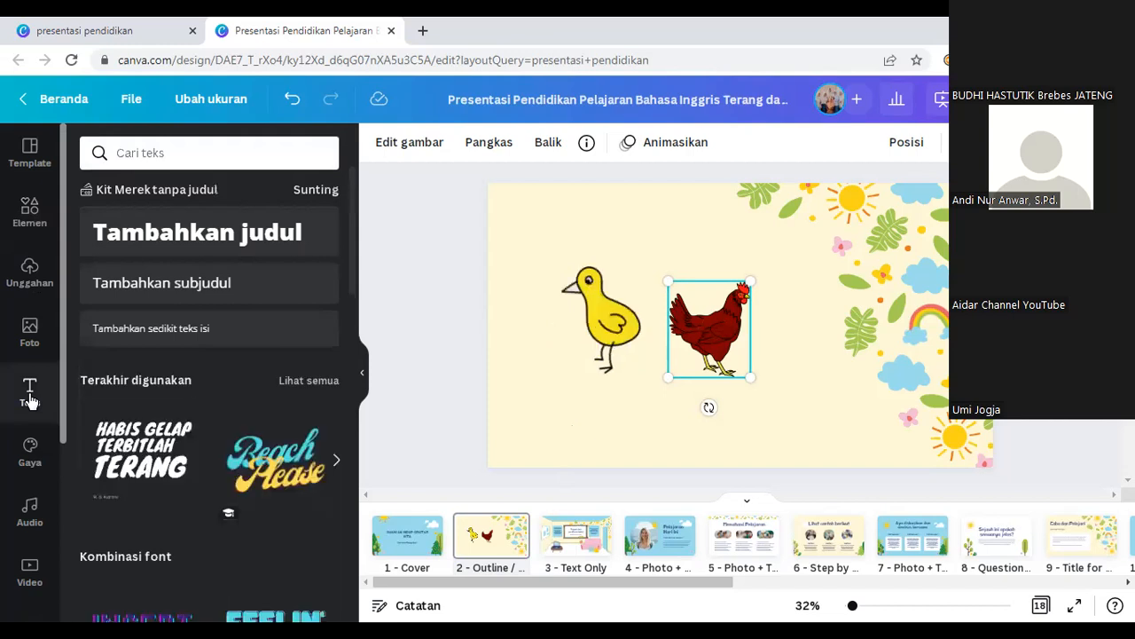
pyautogui.click(329, 287)
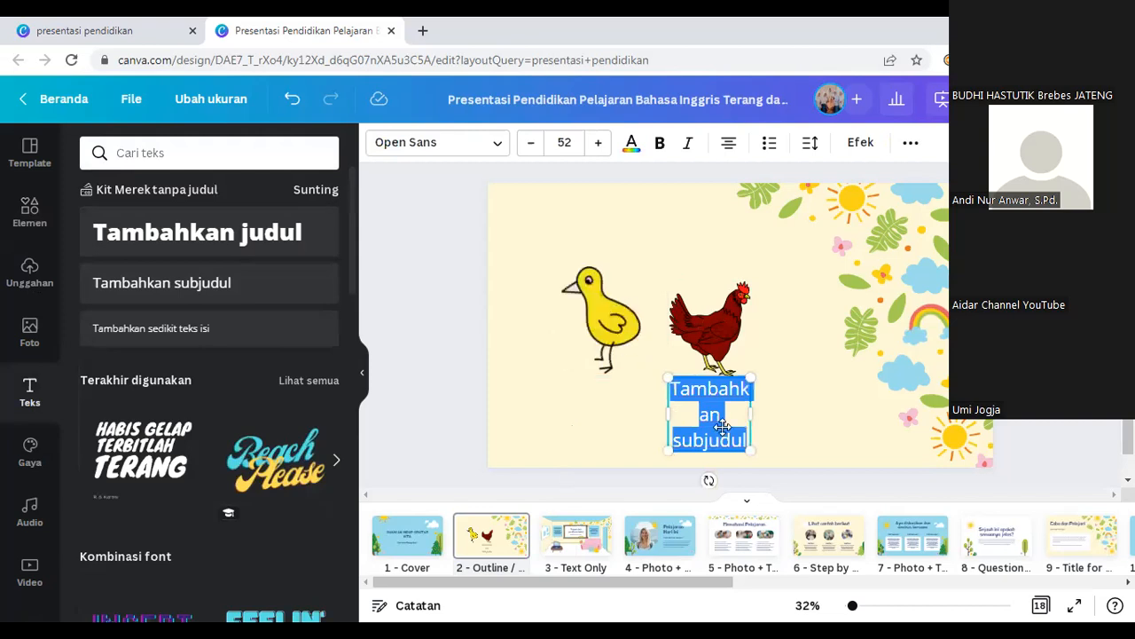
pyautogui.write('AYAM')
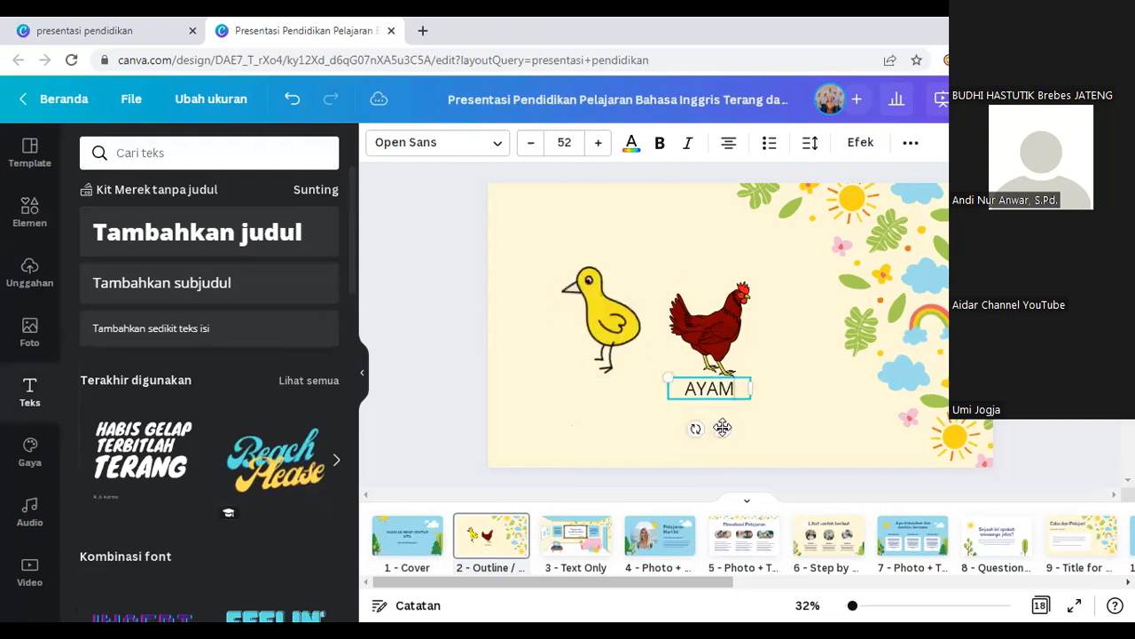
pyautogui.moveTo(722, 429); pyautogui.dragTo(677, 443)
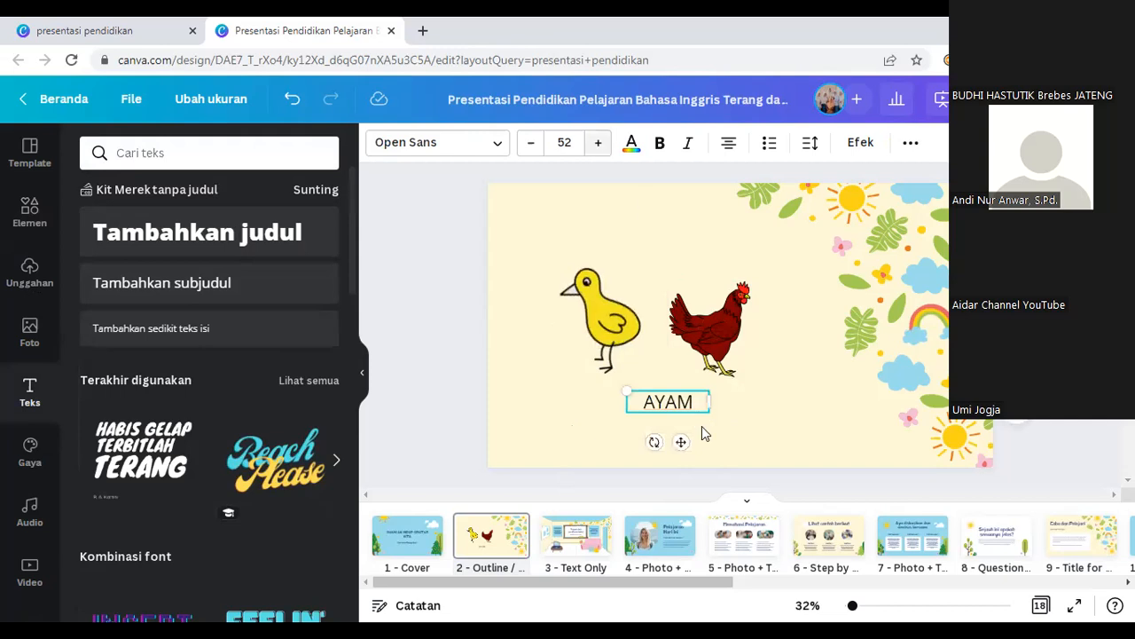
# Step: Make the "AYAM" text bold at size 62 and widen its text box
pyautogui.hotkey('ctrl', 'shift', '.')
pyautogui.doubleClick(647, 405)
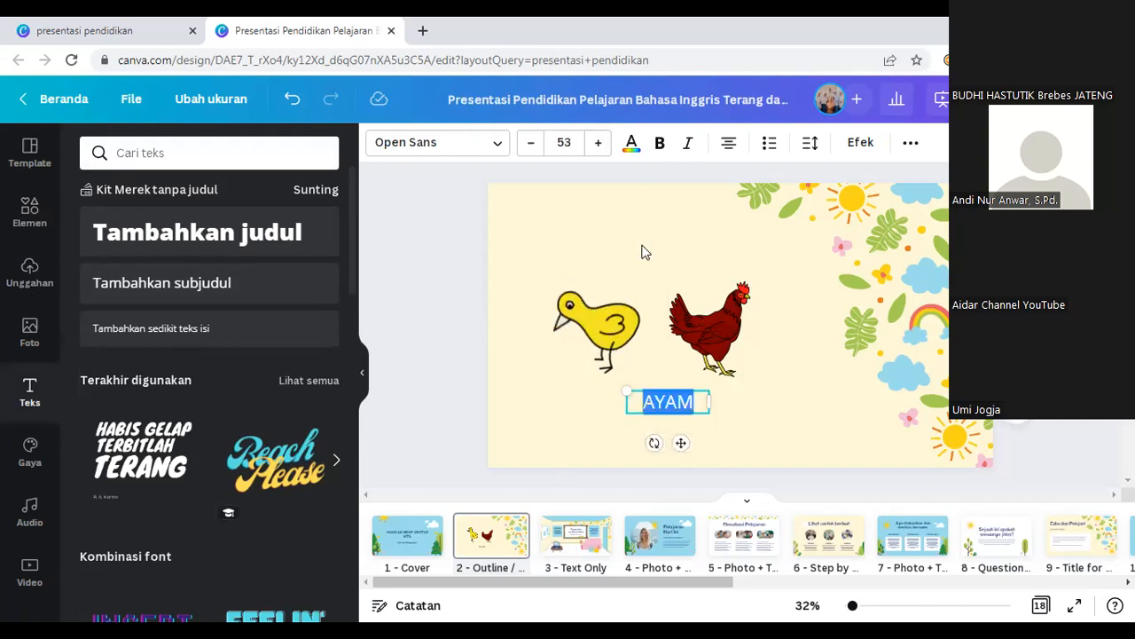
pyautogui.click(660, 146)
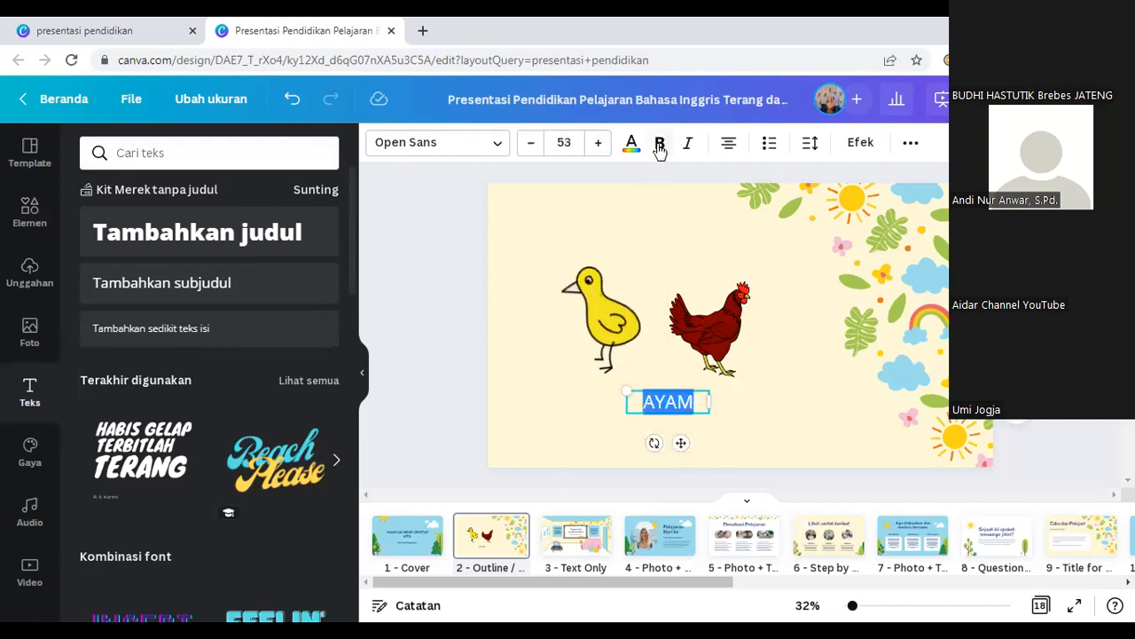
pyautogui.click(605, 152)
pyautogui.click(605, 152)
pyautogui.click(605, 153)
pyautogui.click(605, 153)
pyautogui.click(605, 153)
pyautogui.click(605, 153)
pyautogui.click(605, 153)
pyautogui.click(605, 152)
pyautogui.moveTo(713, 403); pyautogui.dragTo(779, 403)
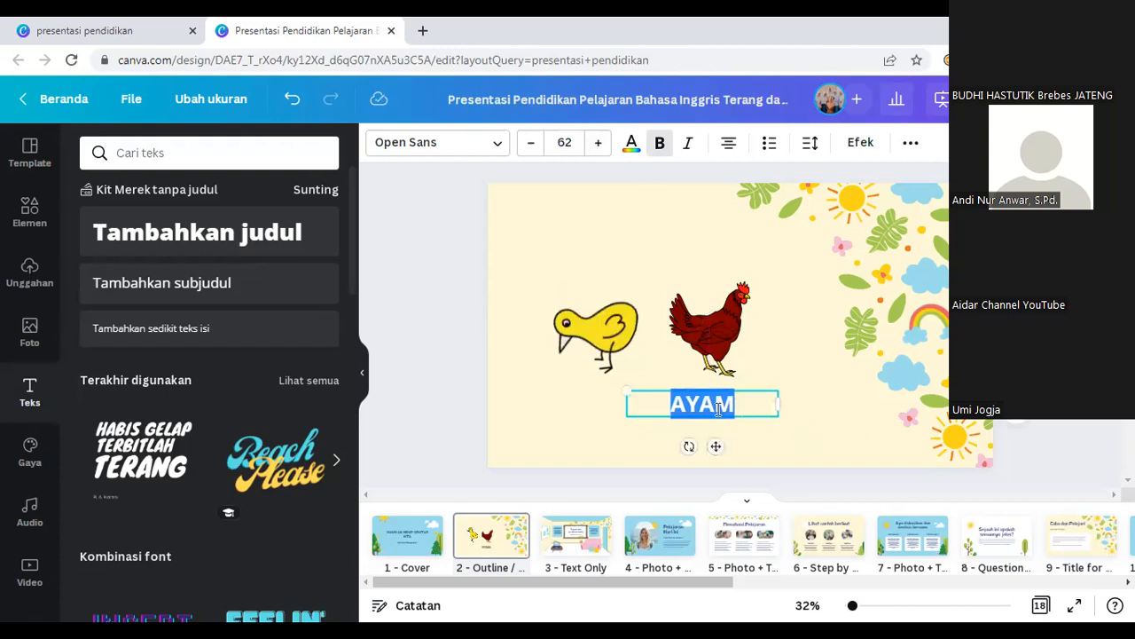
pyautogui.click(673, 407)
pyautogui.press('Escape')
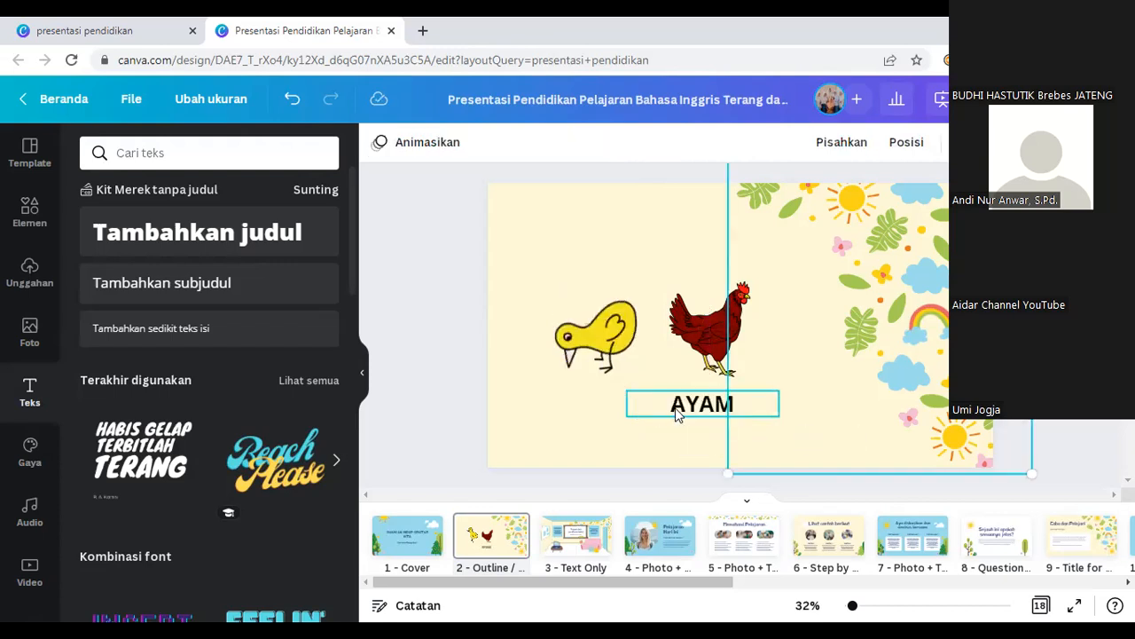
# Step: Reposition the "AYAM" text so it sits centred beneath the two birds
pyautogui.moveTo(644, 407); pyautogui.dragTo(634, 405)
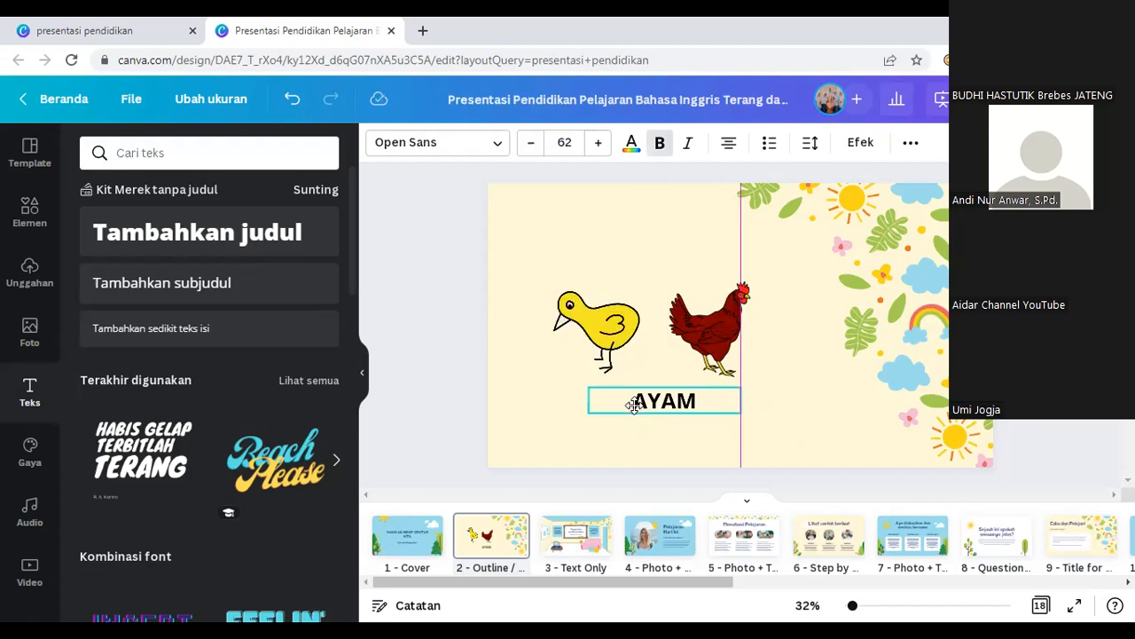
pyautogui.click(567, 427)
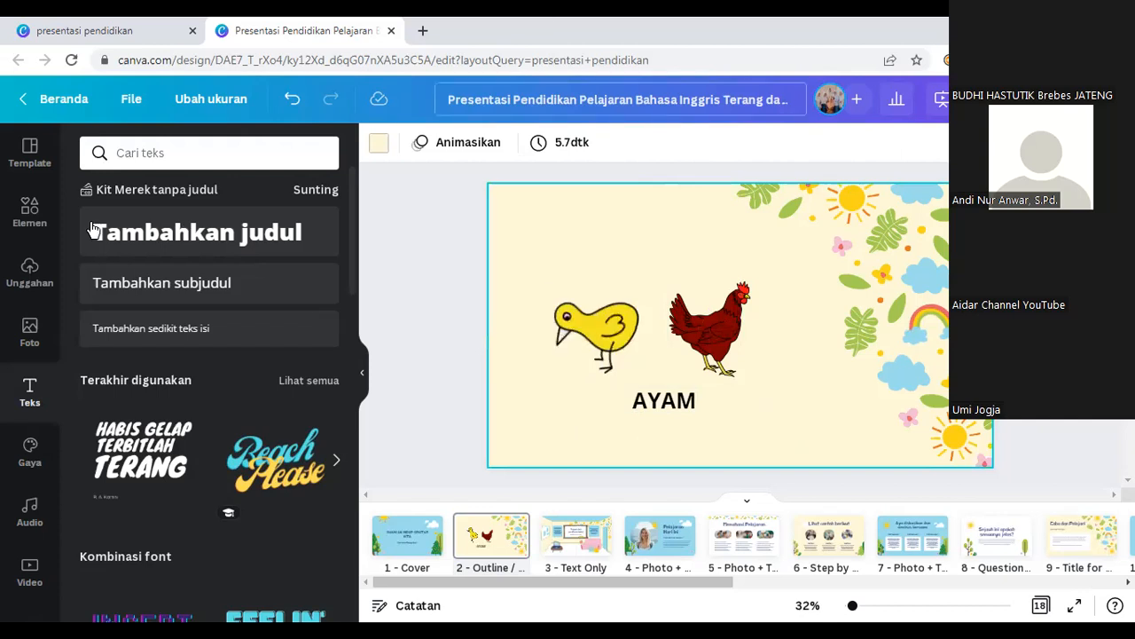
# Step: Search the graphic elements for "BRUSH" with the static animation filter removed
pyautogui.click(48, 227)
pyautogui.moveTo(122, 154); pyautogui.dragTo(438, 110)
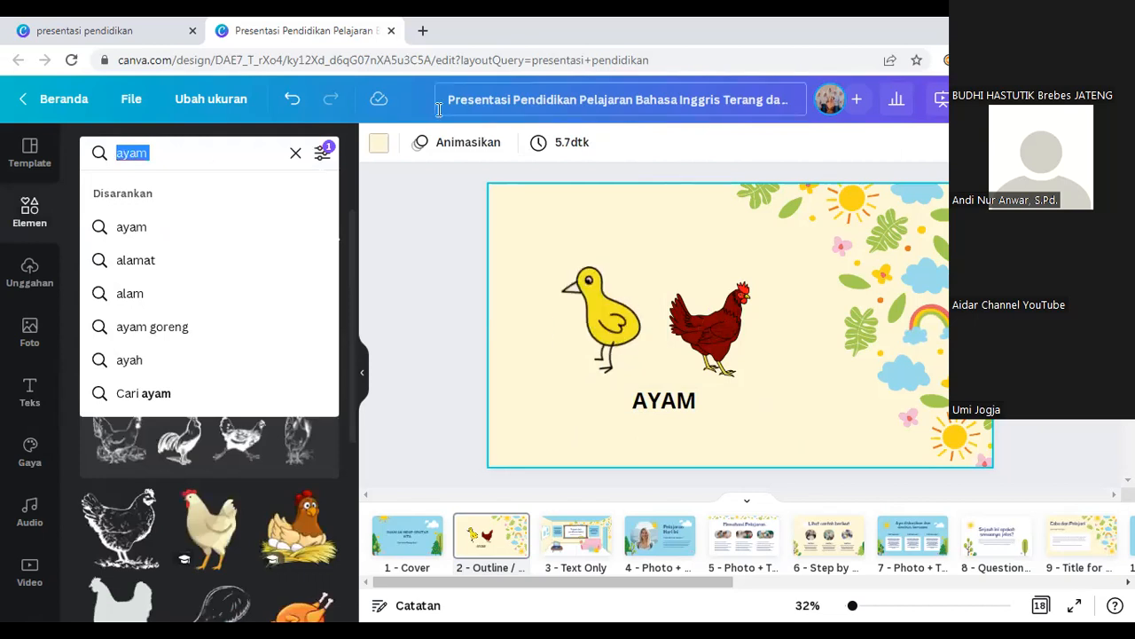
pyautogui.write('BRUSH')
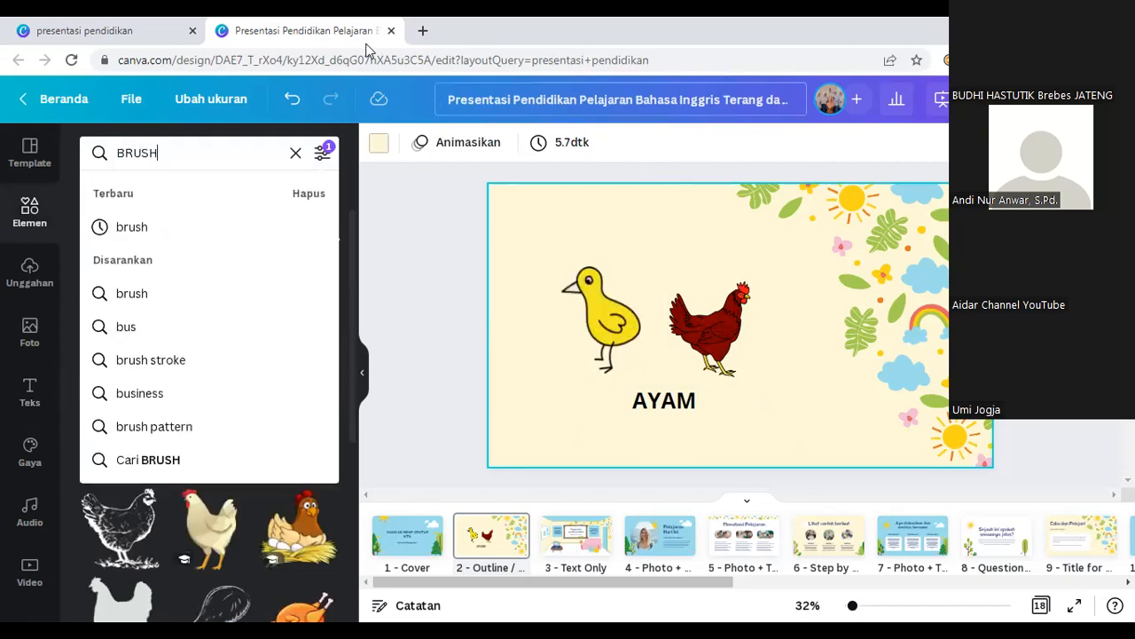
pyautogui.click(321, 154)
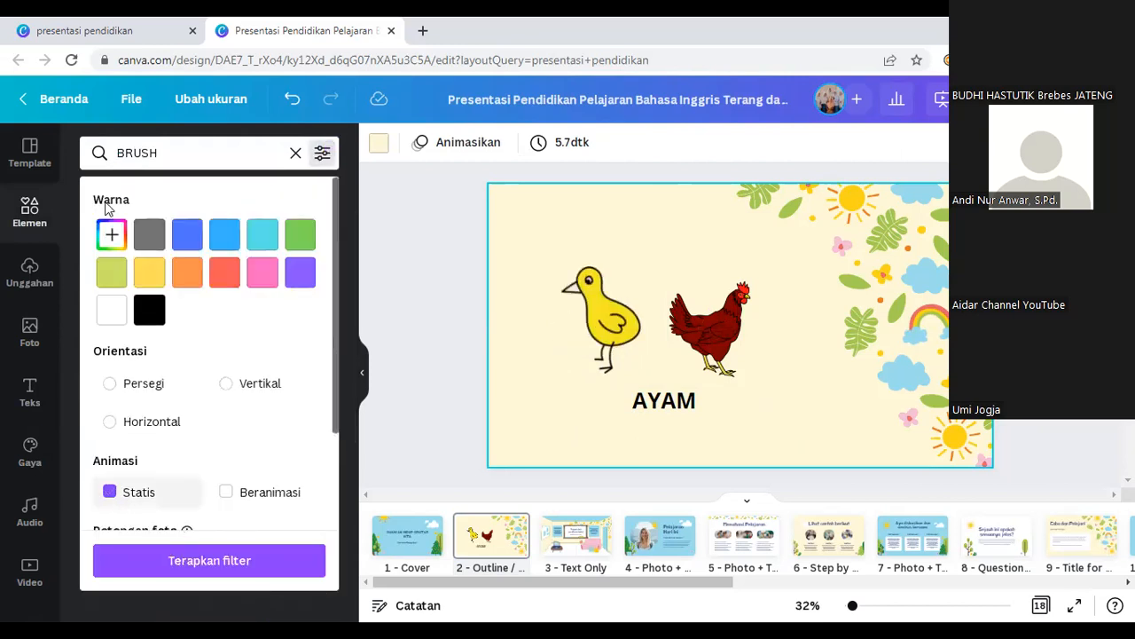
pyautogui.click(110, 492)
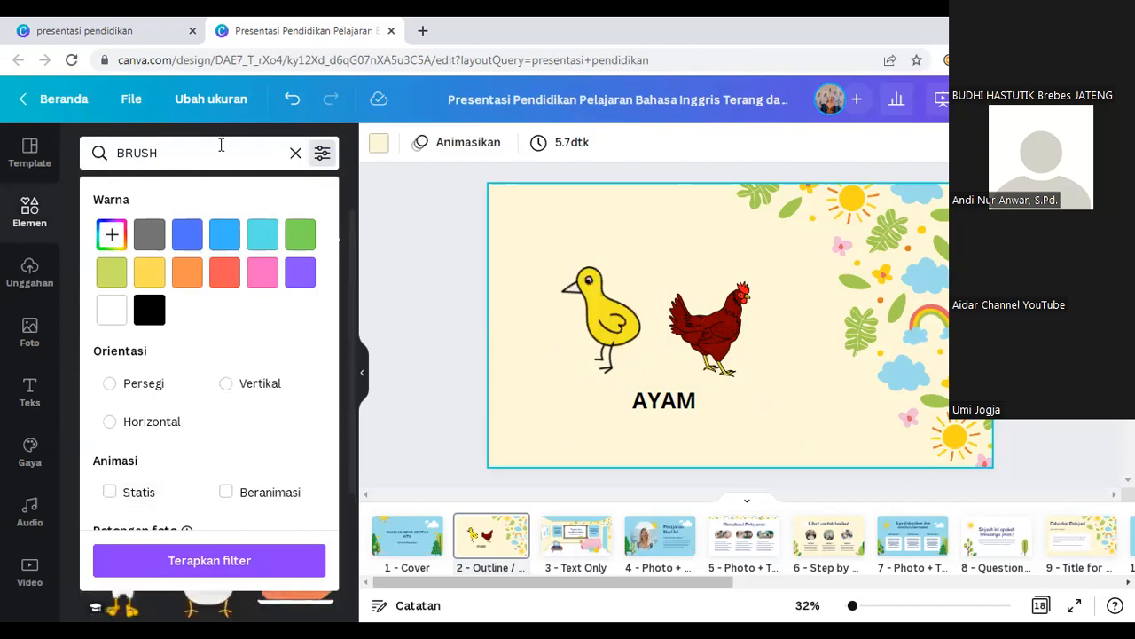
pyautogui.click(250, 161)
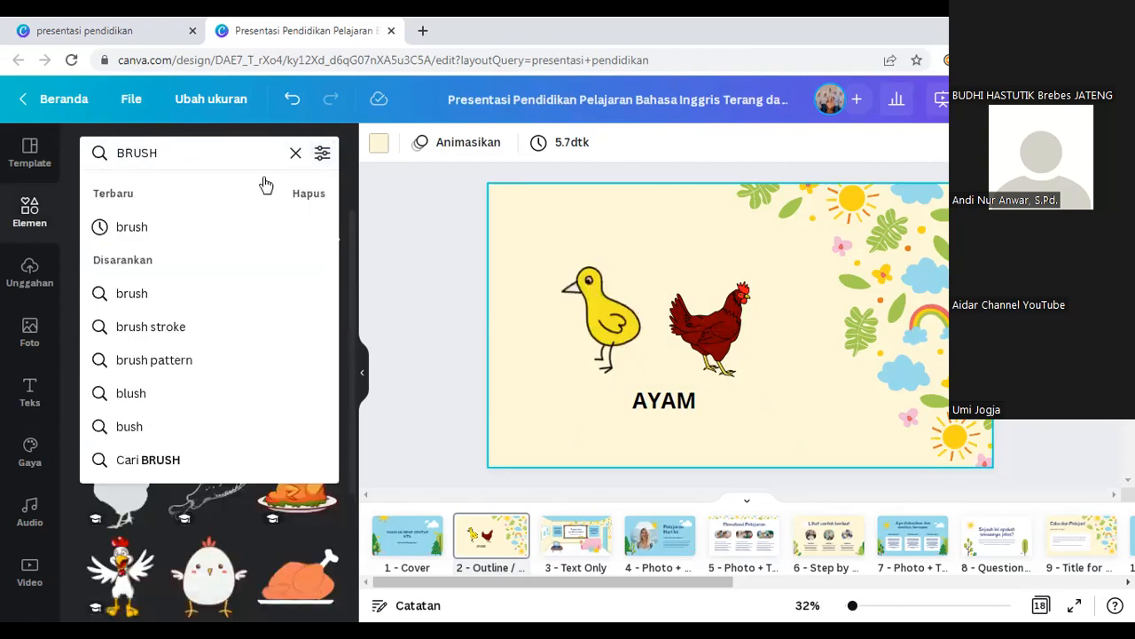
pyautogui.press('Return')
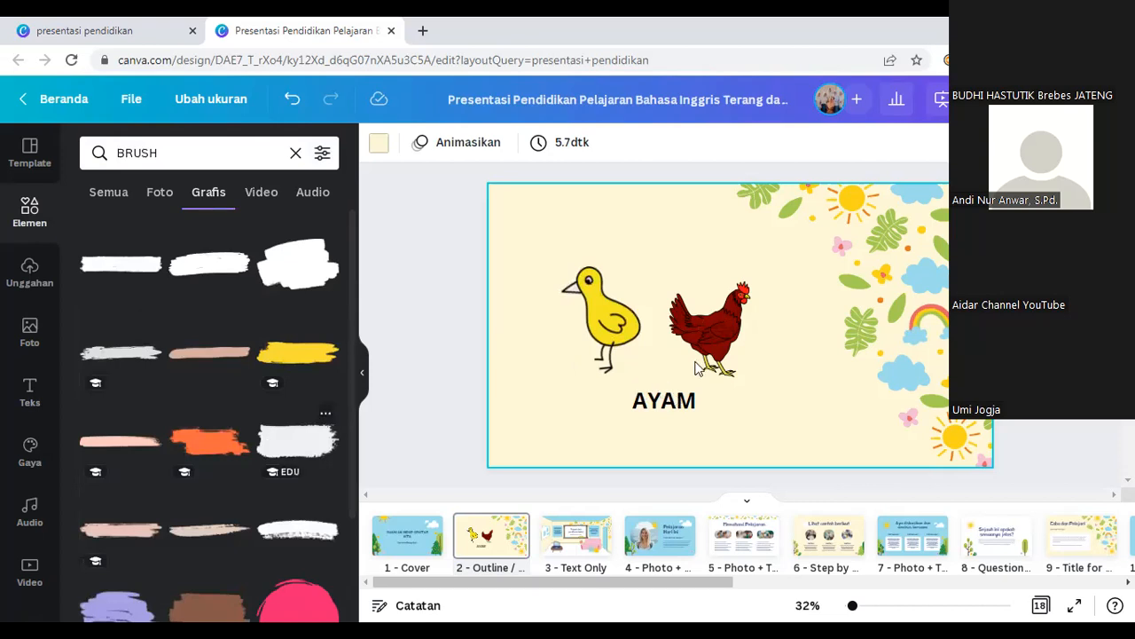
# Step: Add the black brush-stroke graphic, shrink it to fit behind the "AYAM" text and recolour it light blue
pyautogui.moveTo(638, 414)
pyautogui.mouseDown()
pyautogui.moveTo(627, 413)
pyautogui.moveTo(682, 411)
pyautogui.mouseUp()
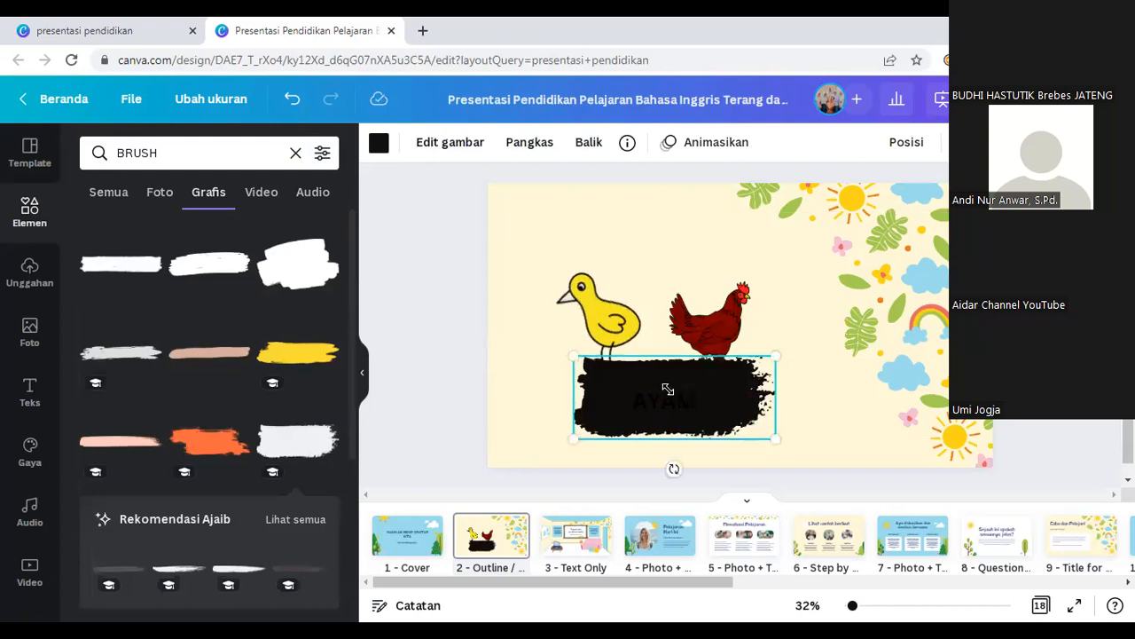
pyautogui.moveTo(665, 387); pyautogui.dragTo(677, 399)
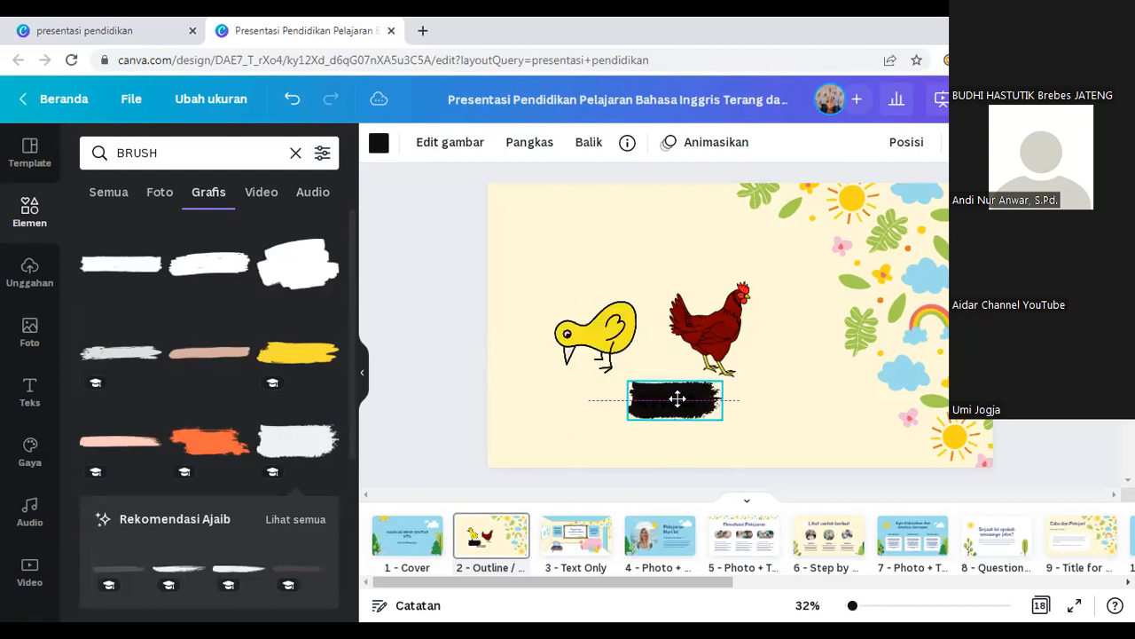
pyautogui.click(380, 143)
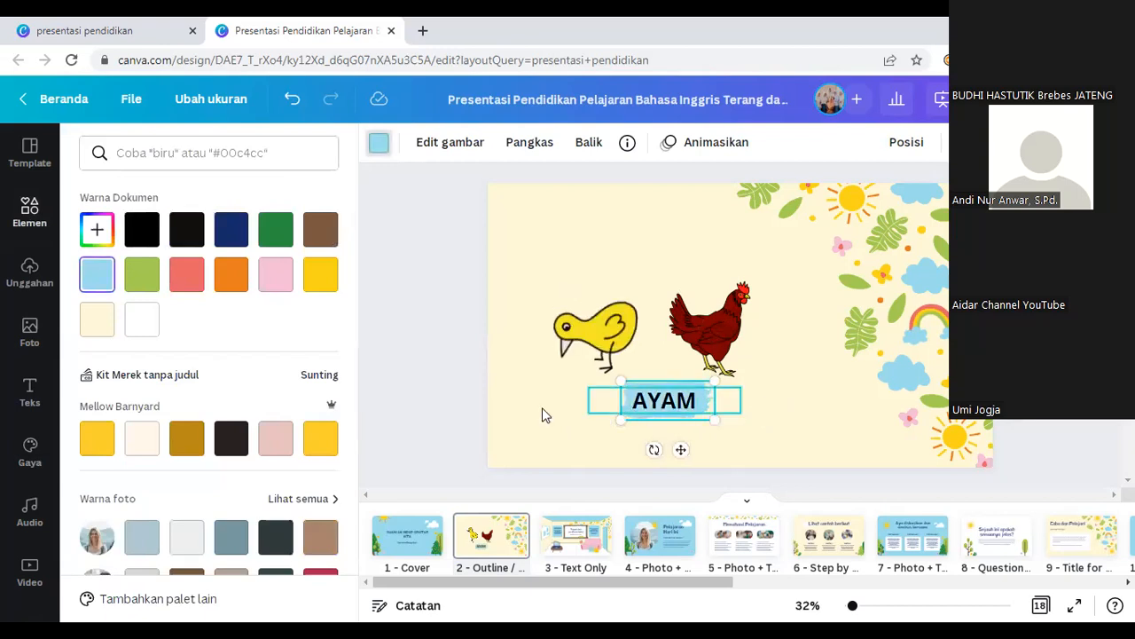
# Step: Change the brush stroke behind "AYAM" to the coral red document colour
pyautogui.click(659, 403)
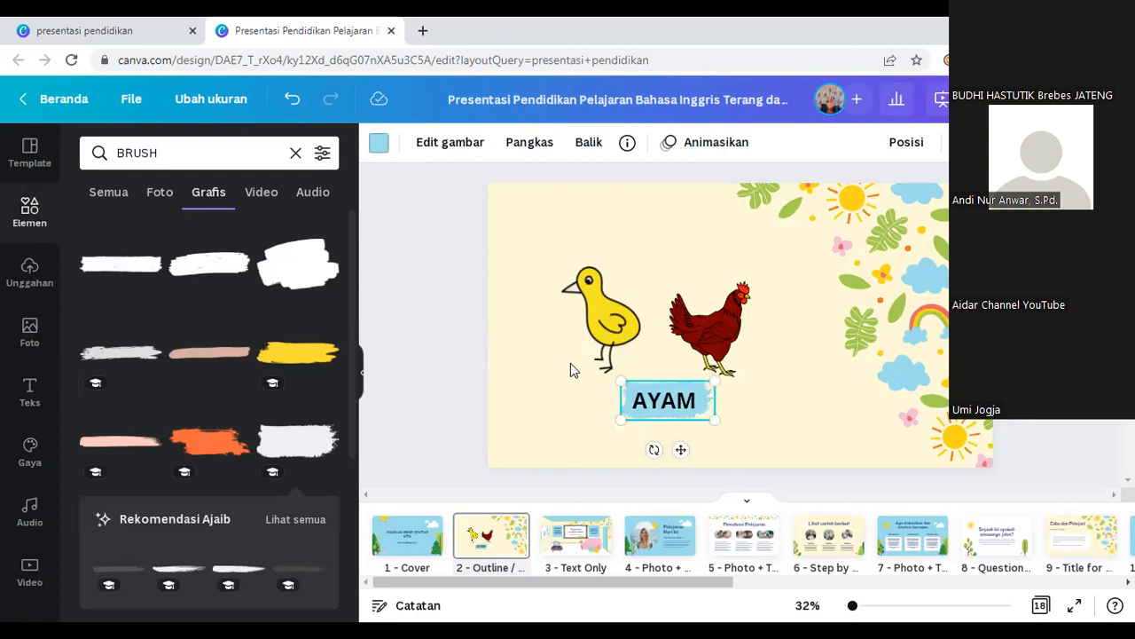
pyautogui.click(380, 145)
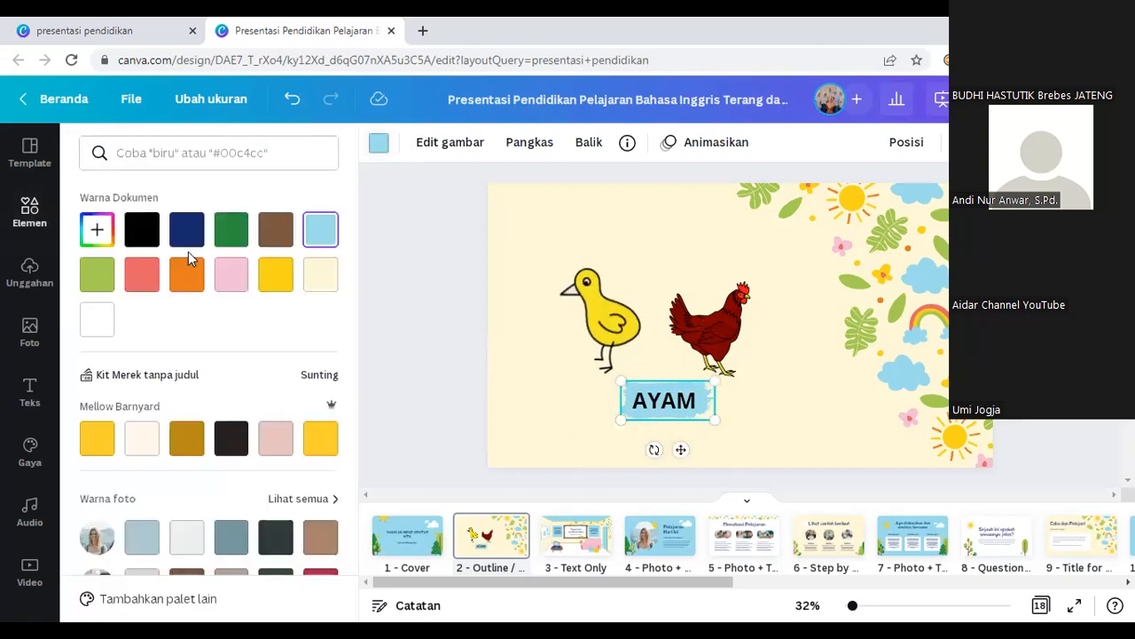
pyautogui.click(145, 276)
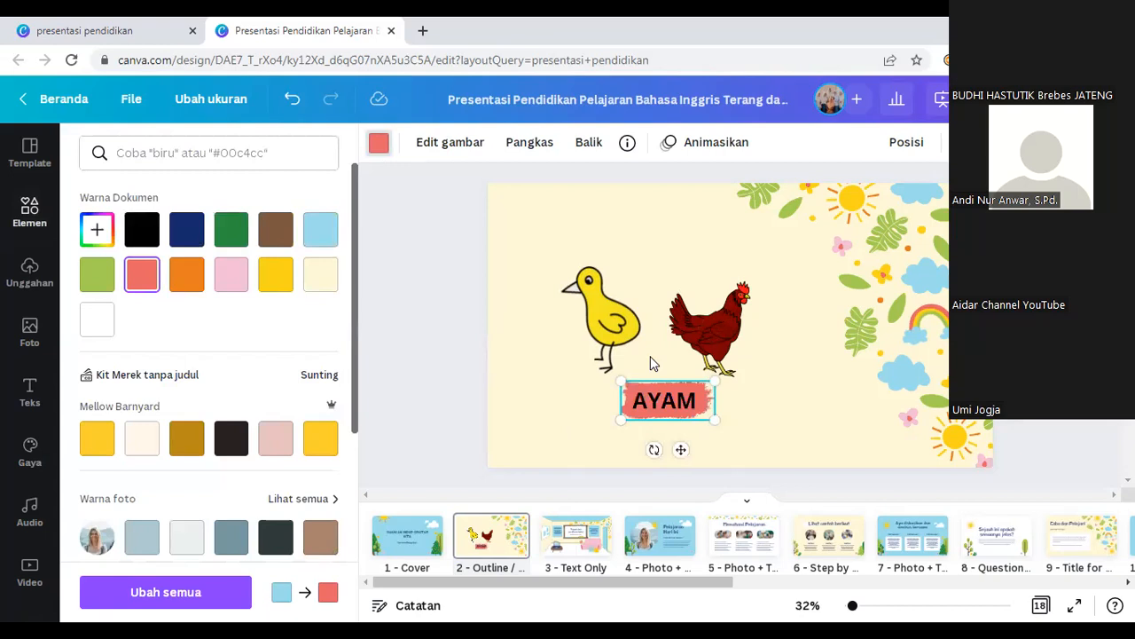
pyautogui.click(593, 420)
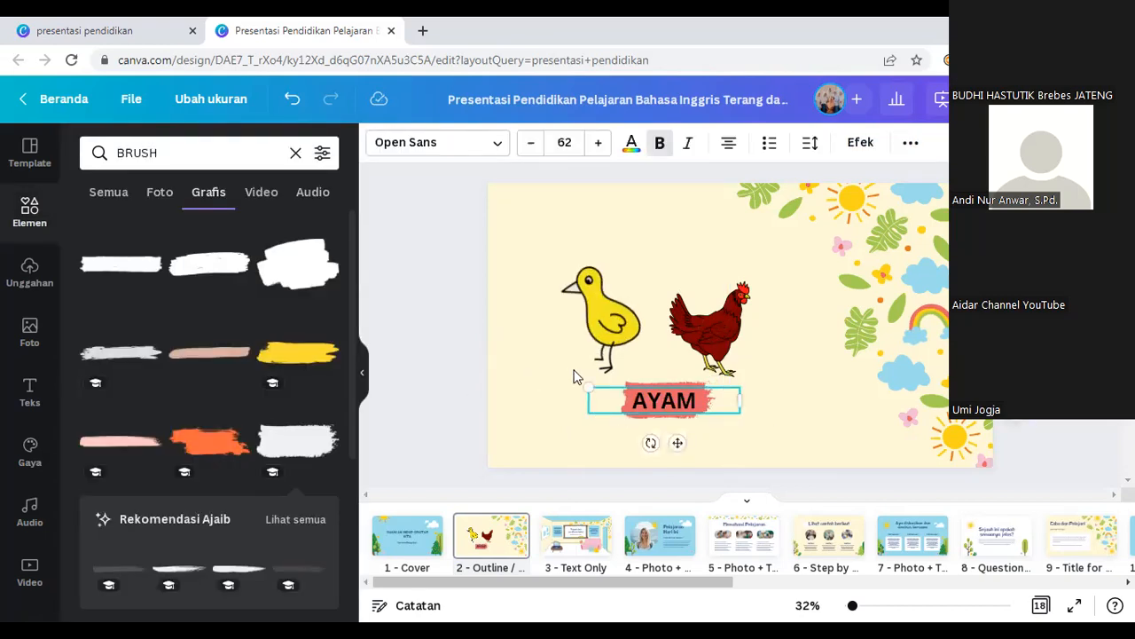
# Step: Delete the yellow bird, and enlarge the red hen so it stands centred directly above the "AYAM" caption
pyautogui.click(601, 354)
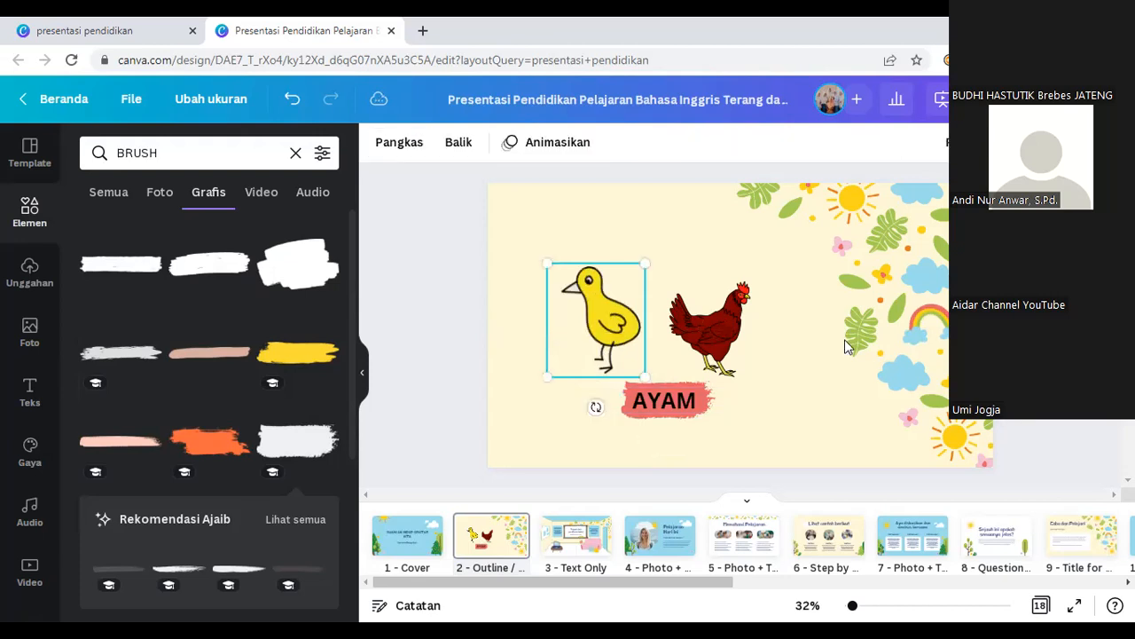
pyautogui.press('Delete')
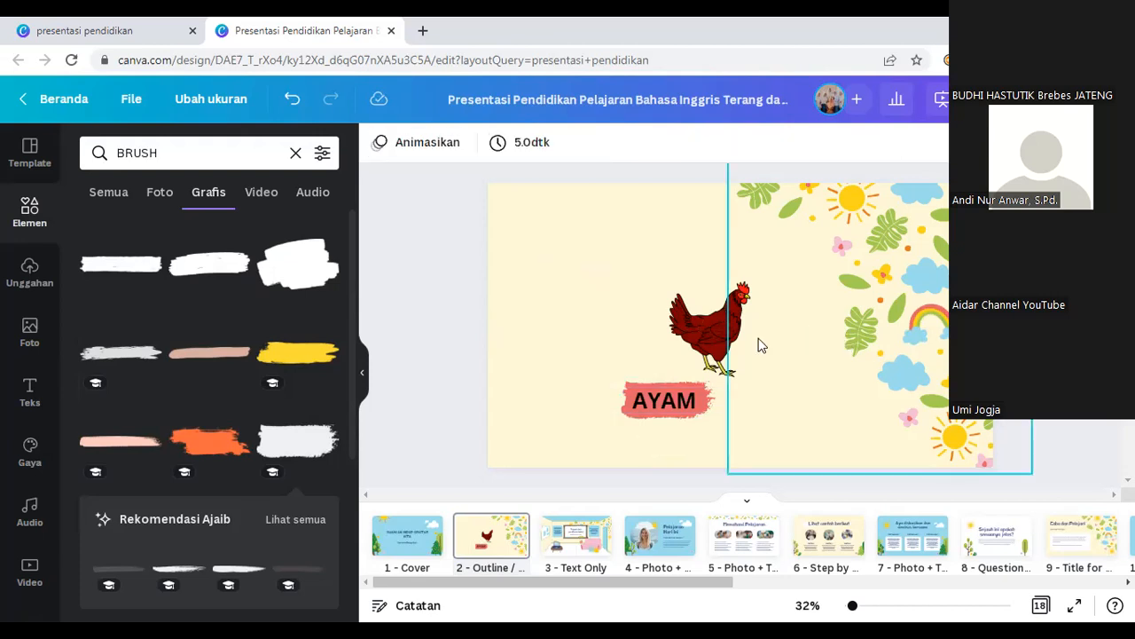
pyautogui.moveTo(647, 336); pyautogui.dragTo(743, 244)
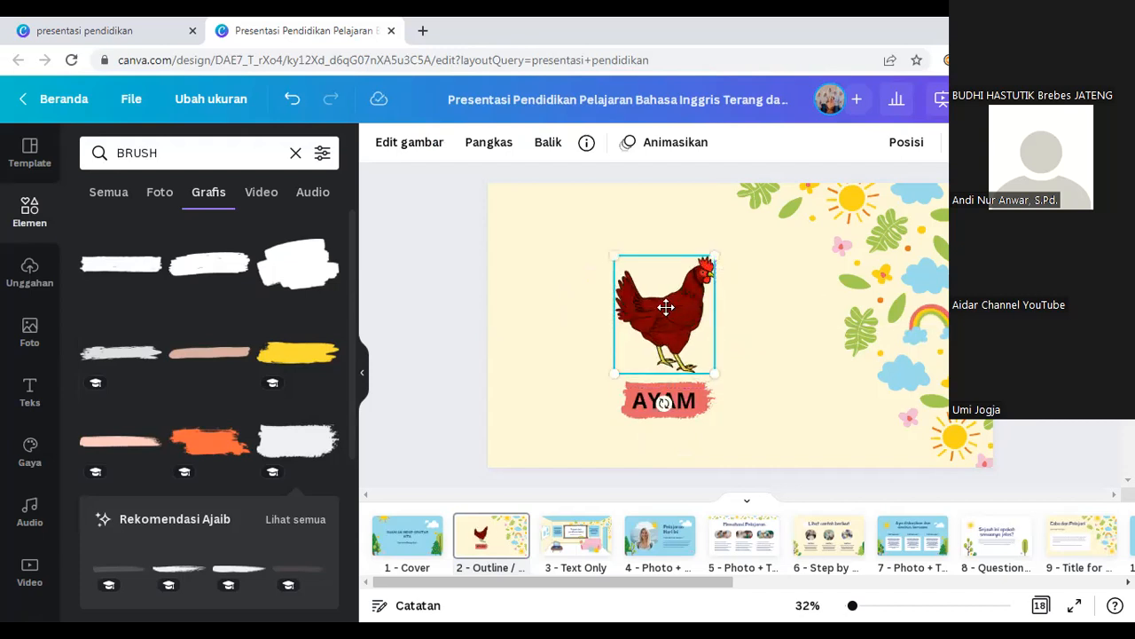
pyautogui.moveTo(671, 305); pyautogui.dragTo(665, 312)
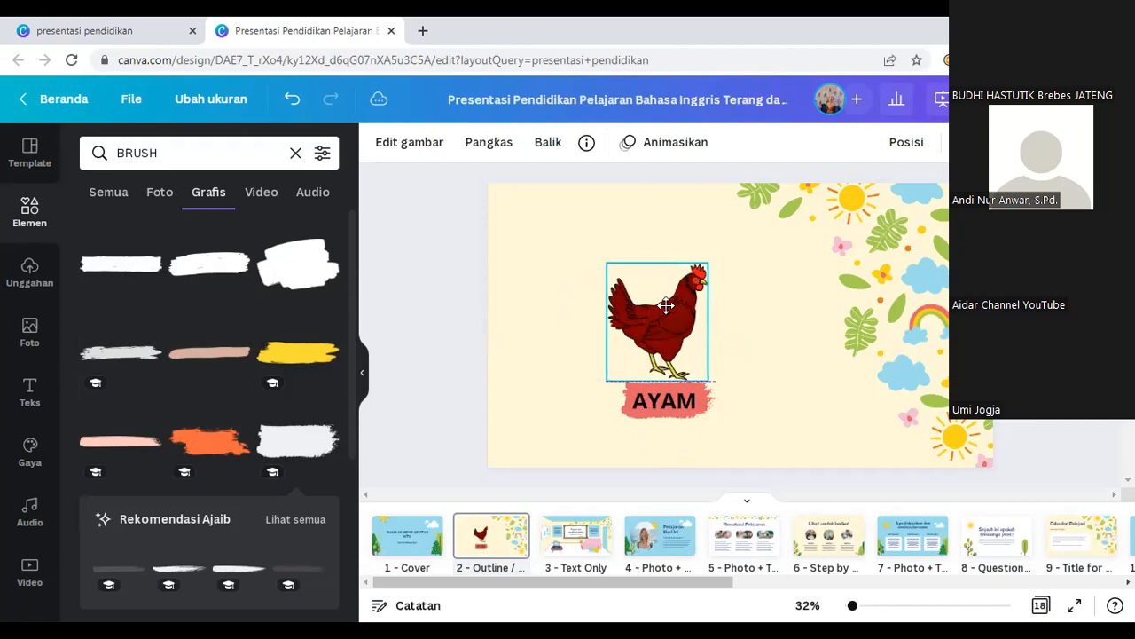
pyautogui.click(725, 347)
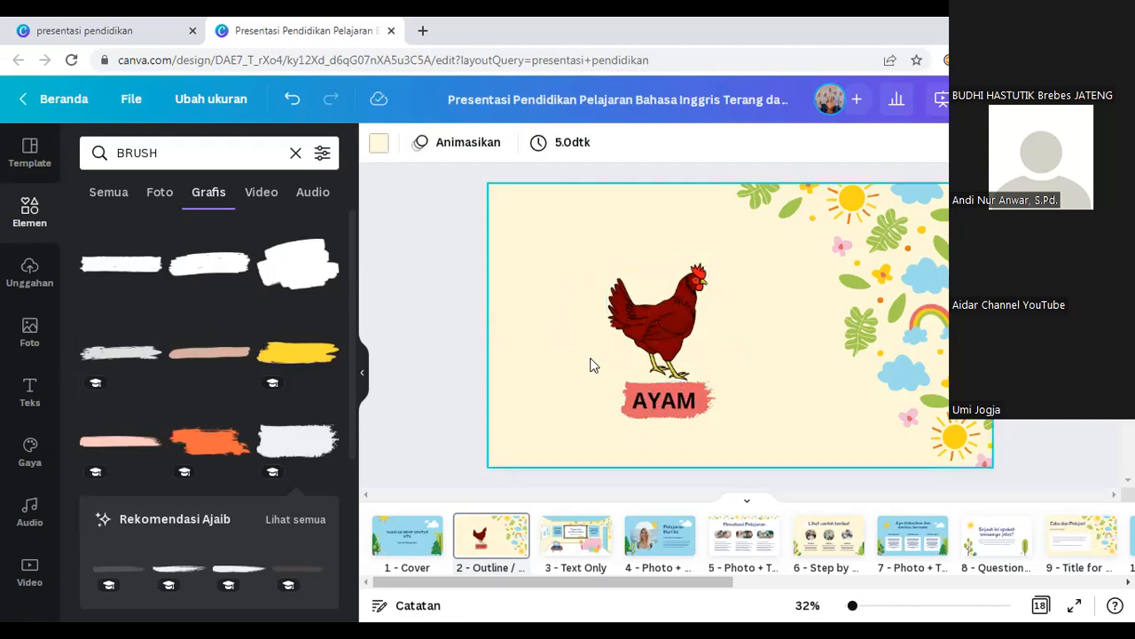
# Step: Search the graphic elements for "BAYANGAN"
pyautogui.click(142, 153)
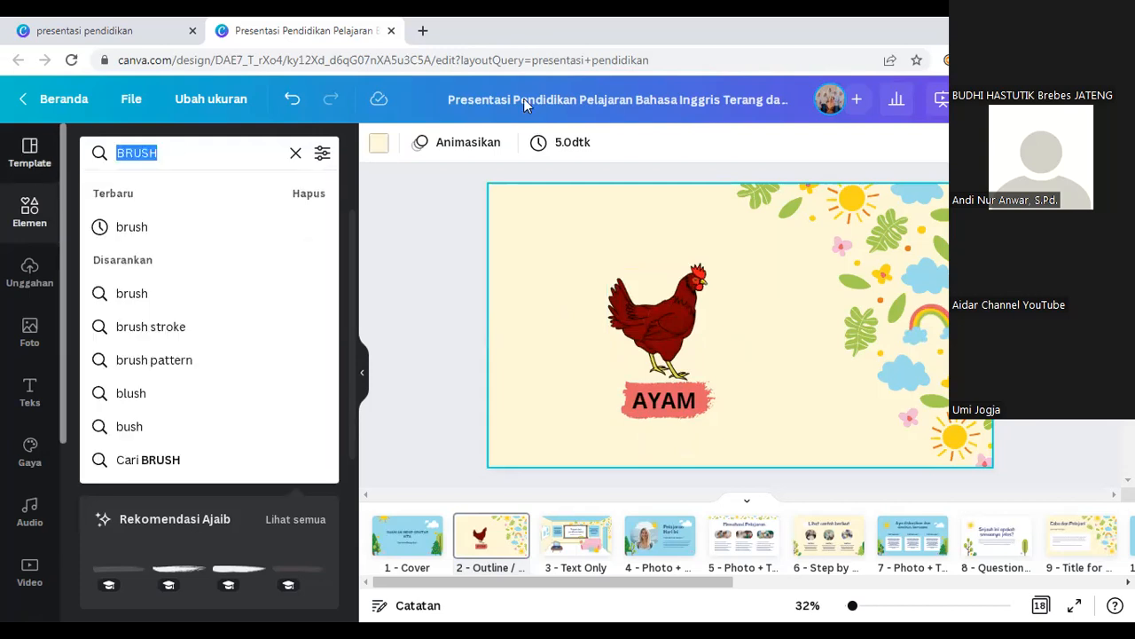
pyautogui.write('BAYAMA\\\\')
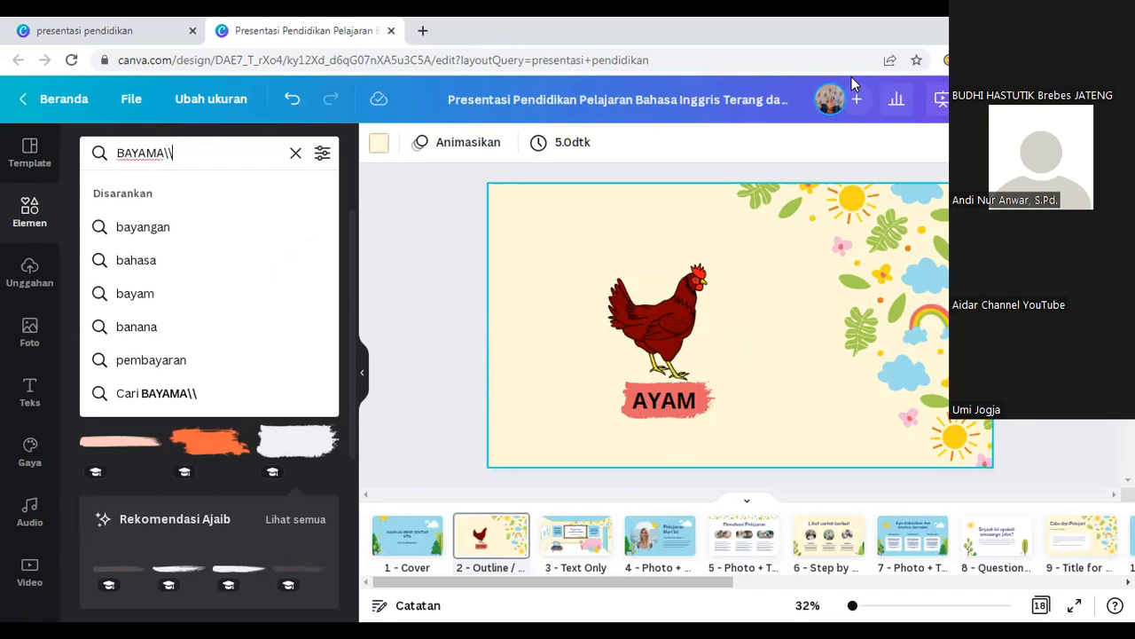
pyautogui.press('BackSpace')
pyautogui.press('BackSpace')
pyautogui.press('BackSpace')
pyautogui.press('BackSpace')
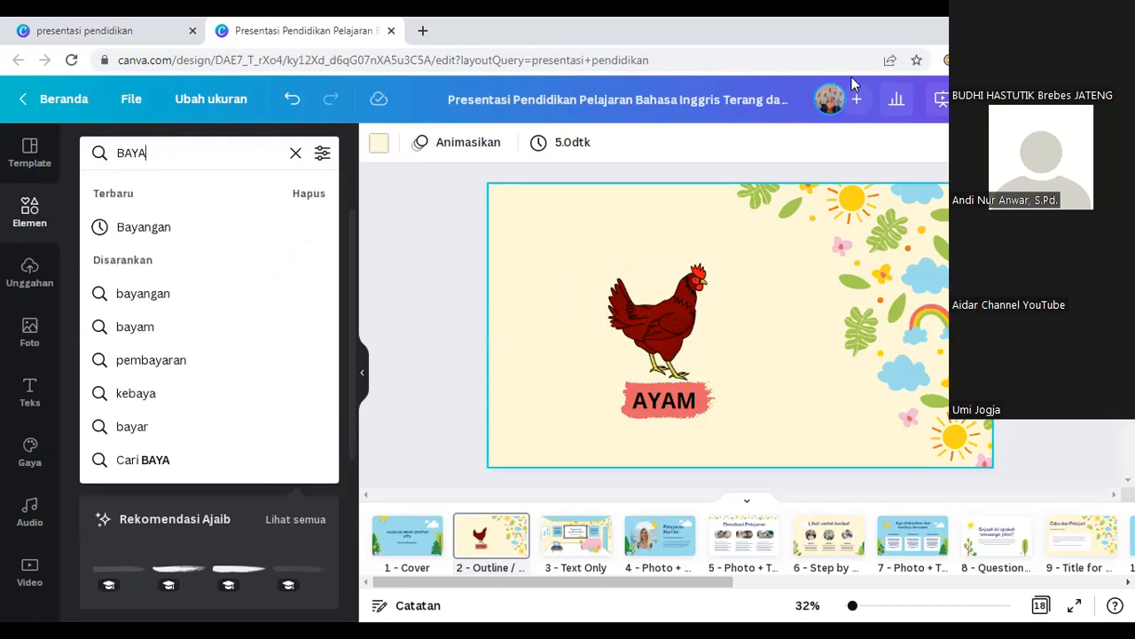
pyautogui.write('NGAN')
pyautogui.press('Return')
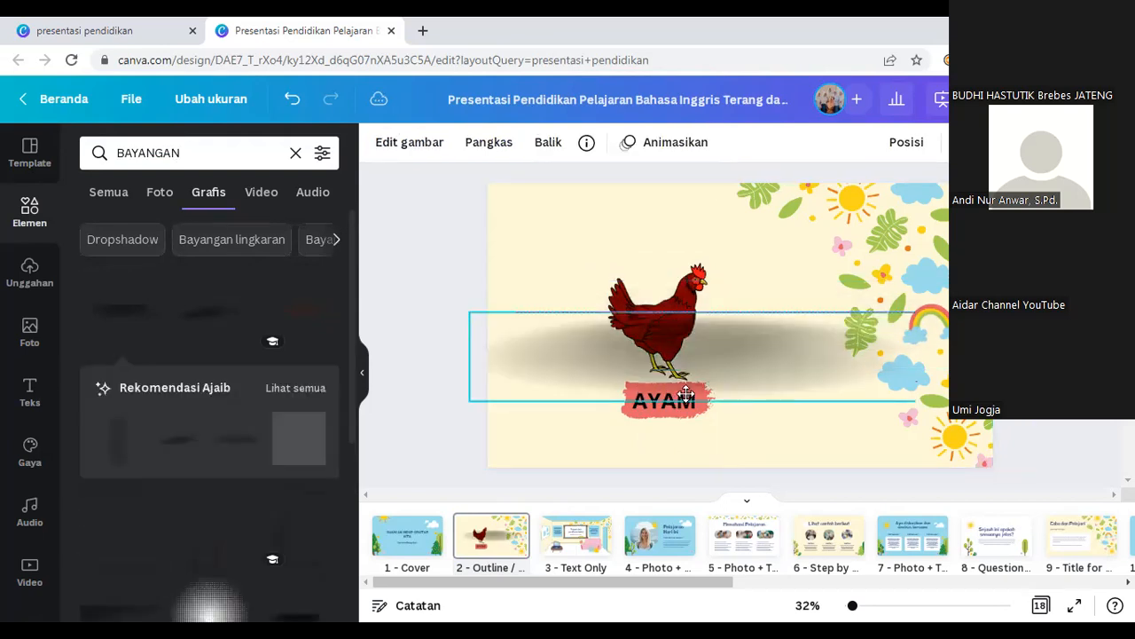
# Step: Add an oval shadow graphic, shrink it to about the hen's width and place it behind the hen's feet
pyautogui.moveTo(888, 398); pyautogui.dragTo(890, 418)
pyautogui.moveTo(701, 373); pyautogui.dragTo(645, 343)
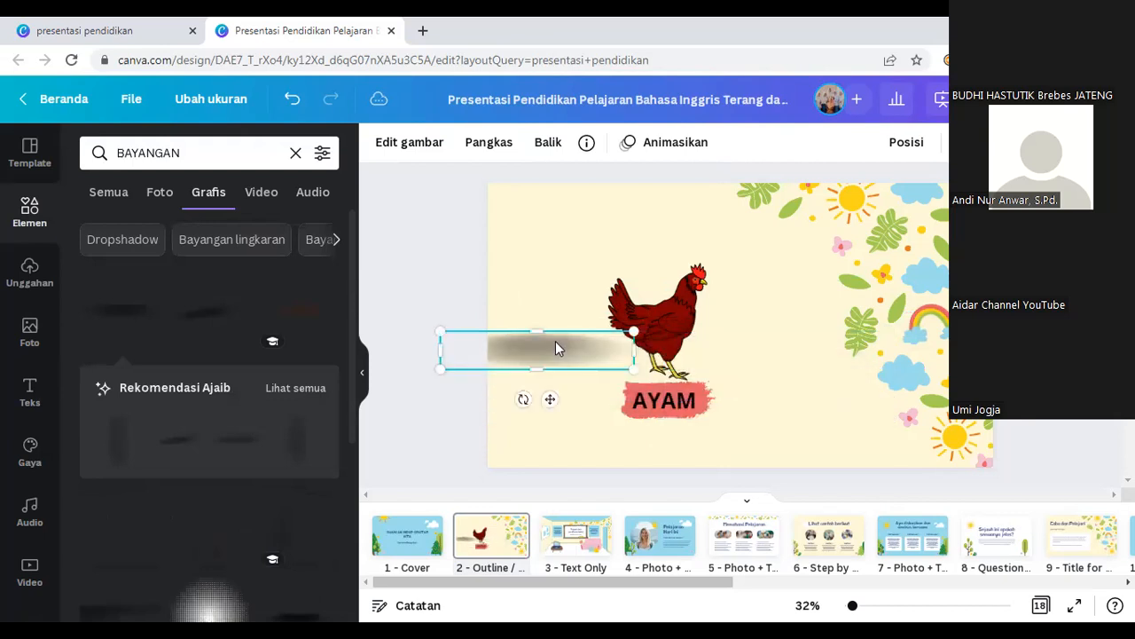
pyautogui.moveTo(570, 340); pyautogui.dragTo(665, 399)
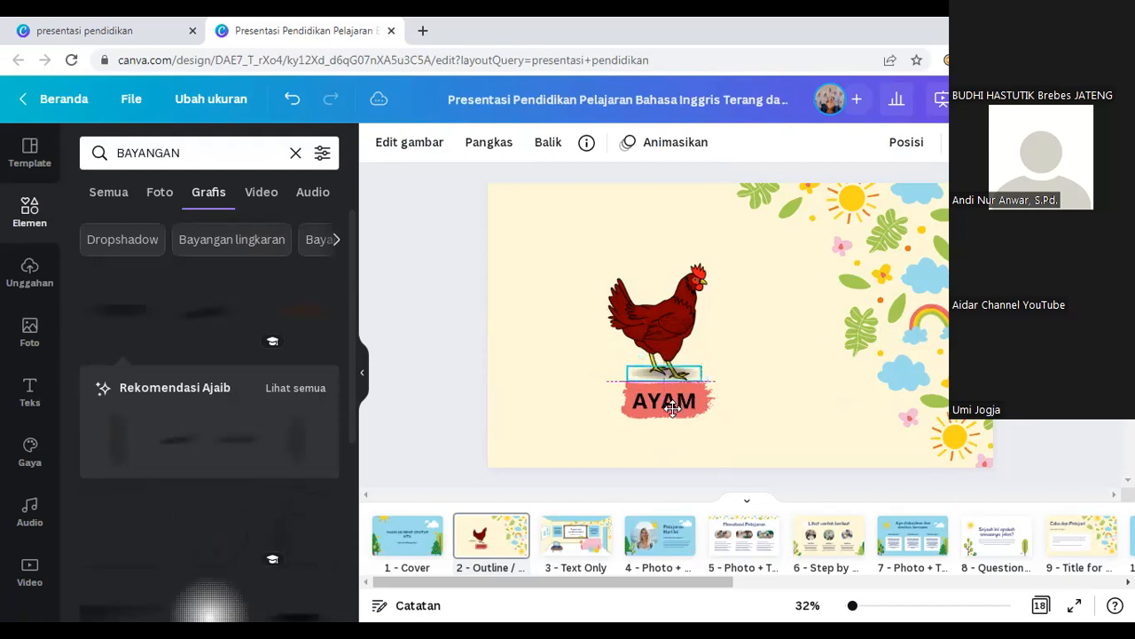
pyautogui.click(552, 416)
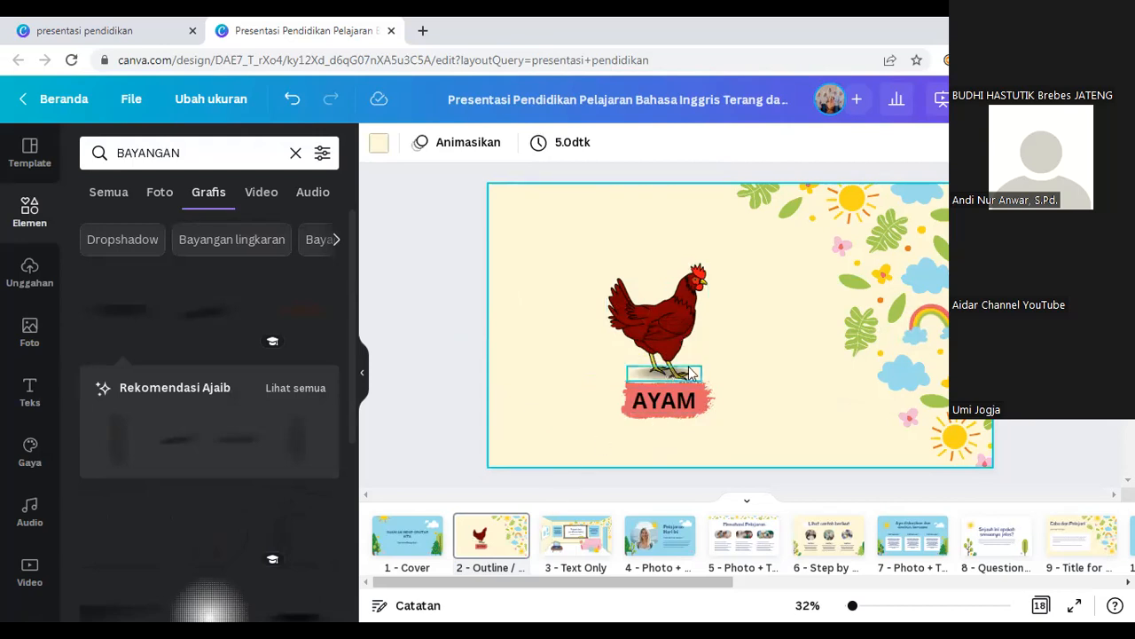
# Step: Raise the shadow and the hen slightly above the "AYAM" caption, keeping the hen's feet on the shadow
pyautogui.click(652, 315)
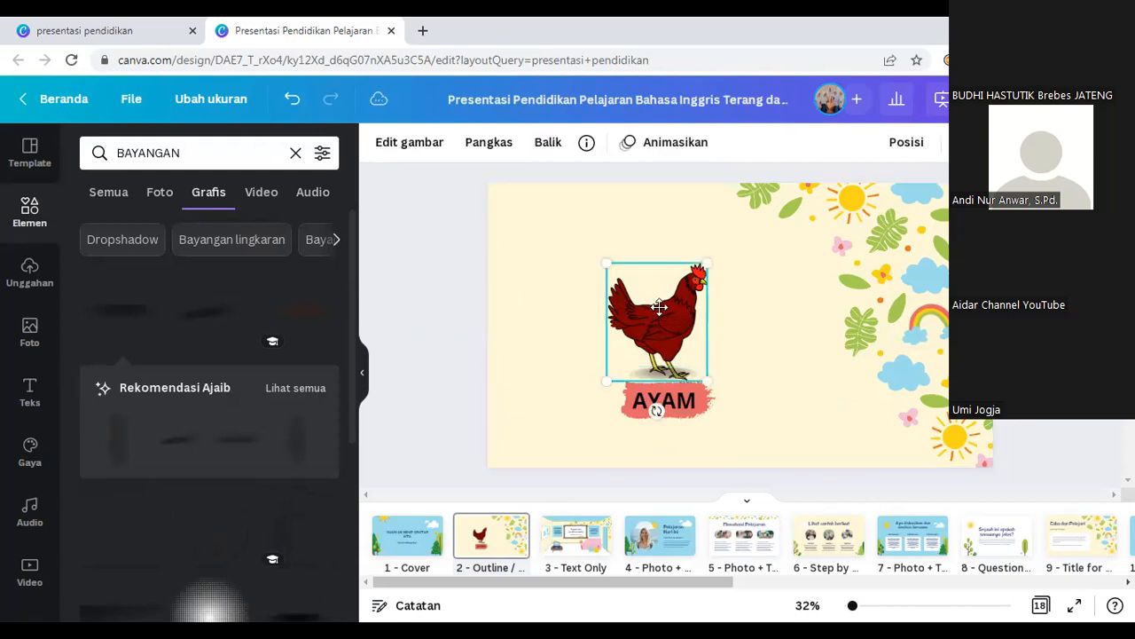
pyautogui.moveTo(660, 307); pyautogui.dragTo(644, 310)
pyautogui.moveTo(674, 381); pyautogui.dragTo(682, 362)
pyautogui.click(680, 336)
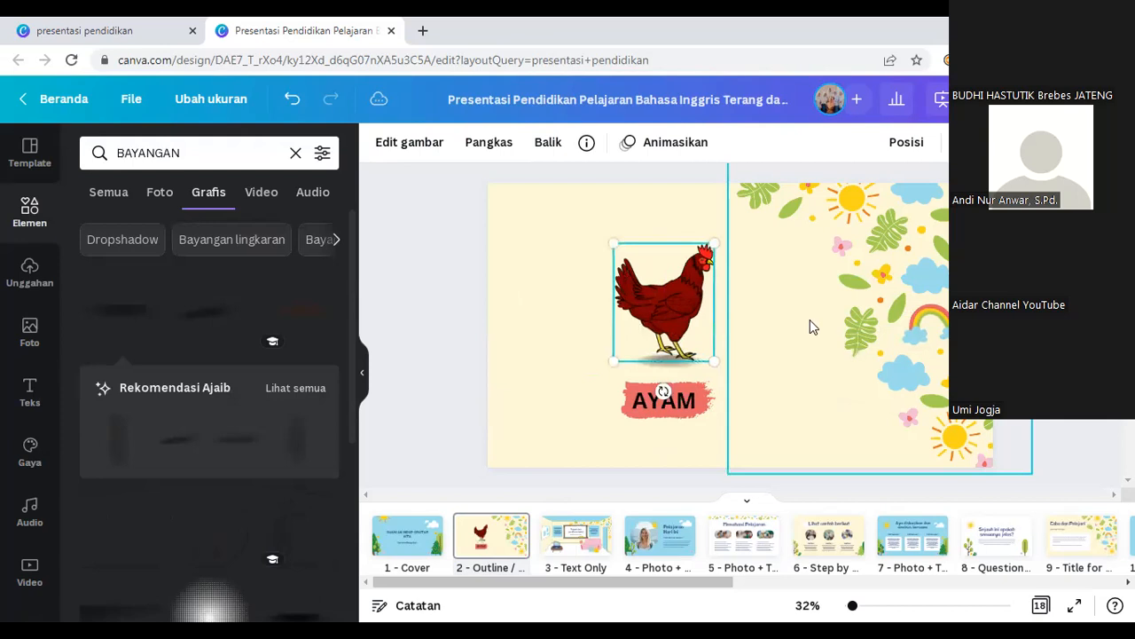
pyautogui.moveTo(673, 304)
pyautogui.mouseDown()
pyautogui.moveTo(665, 312)
pyautogui.moveTo(665, 300)
pyautogui.mouseUp()
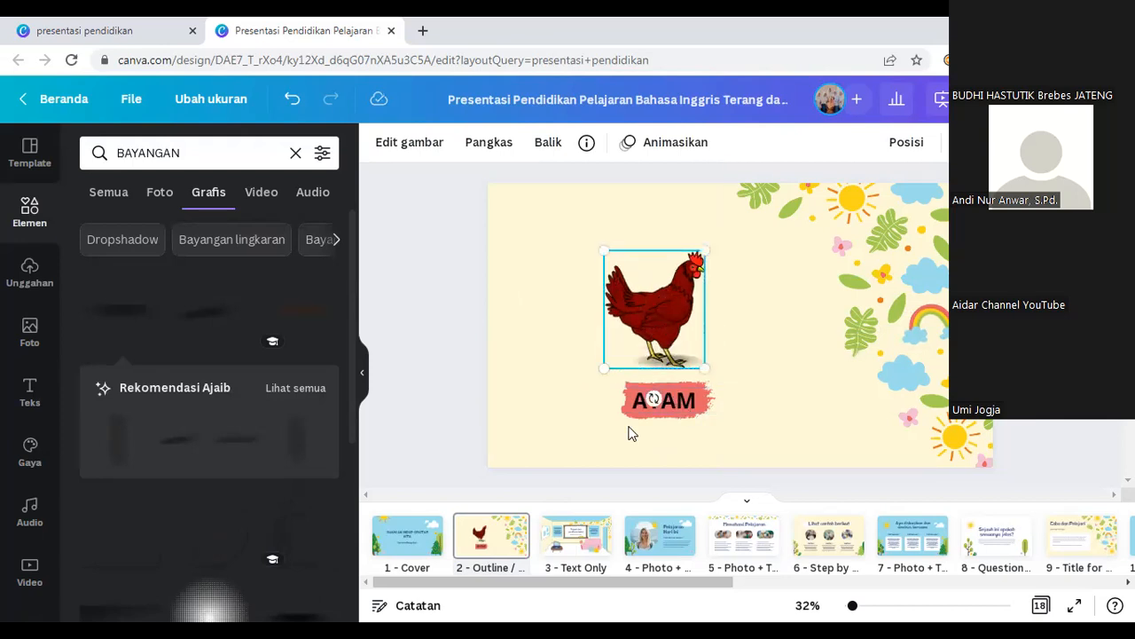
pyautogui.click(544, 405)
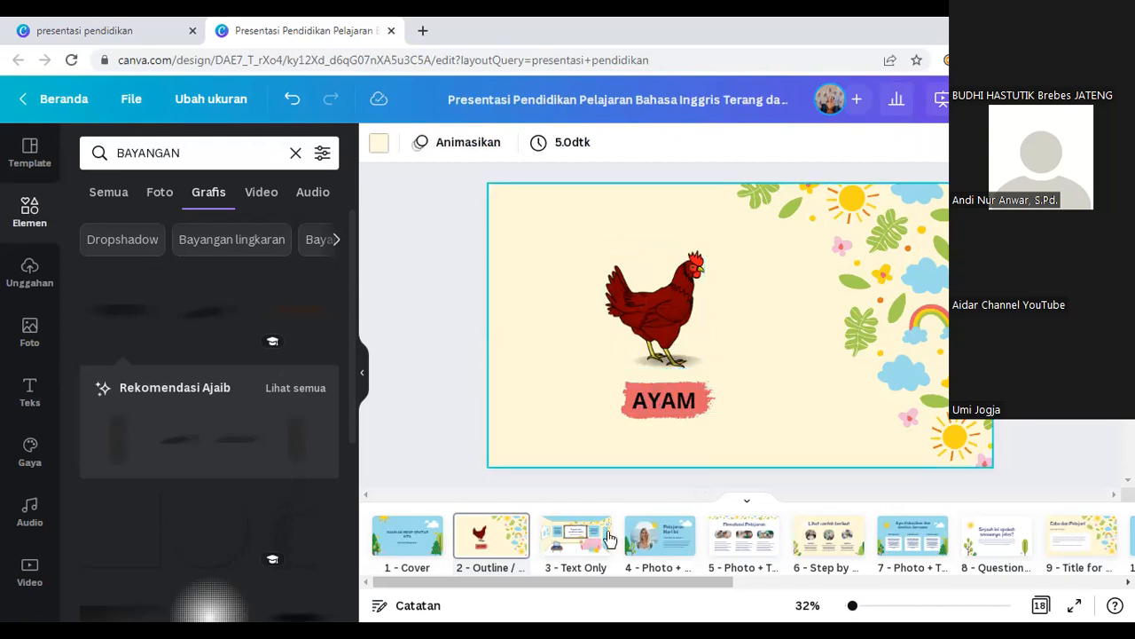
# Step: Delete page 3, the "Tujuan dan peraturan kelas" classroom page
pyautogui.click(572, 531)
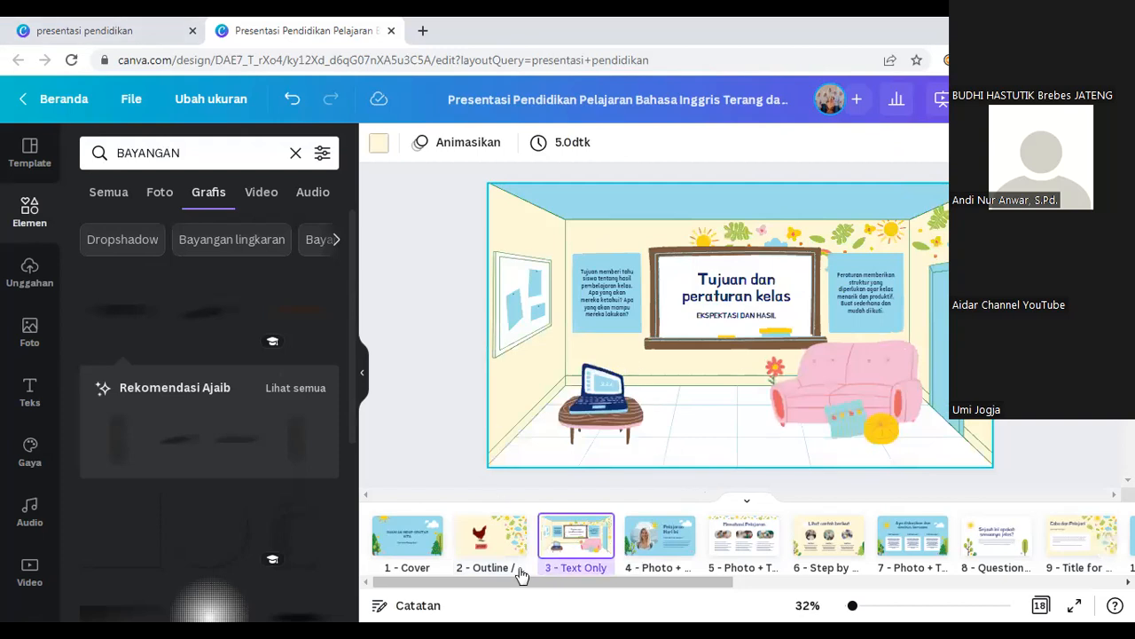
pyautogui.moveTo(602, 530)
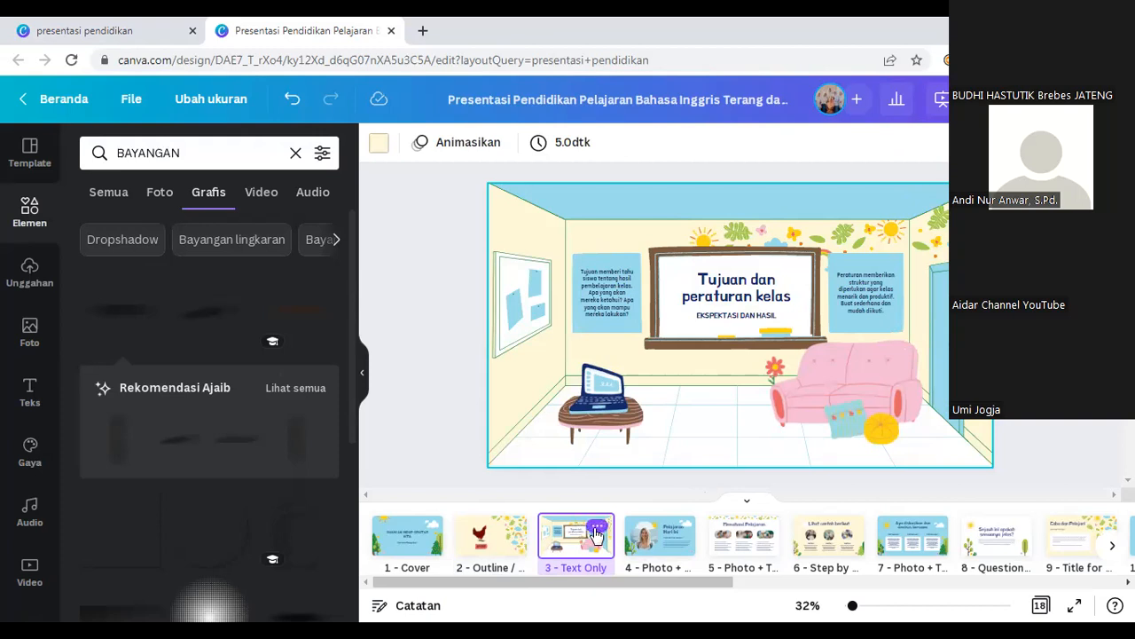
pyautogui.click(597, 534)
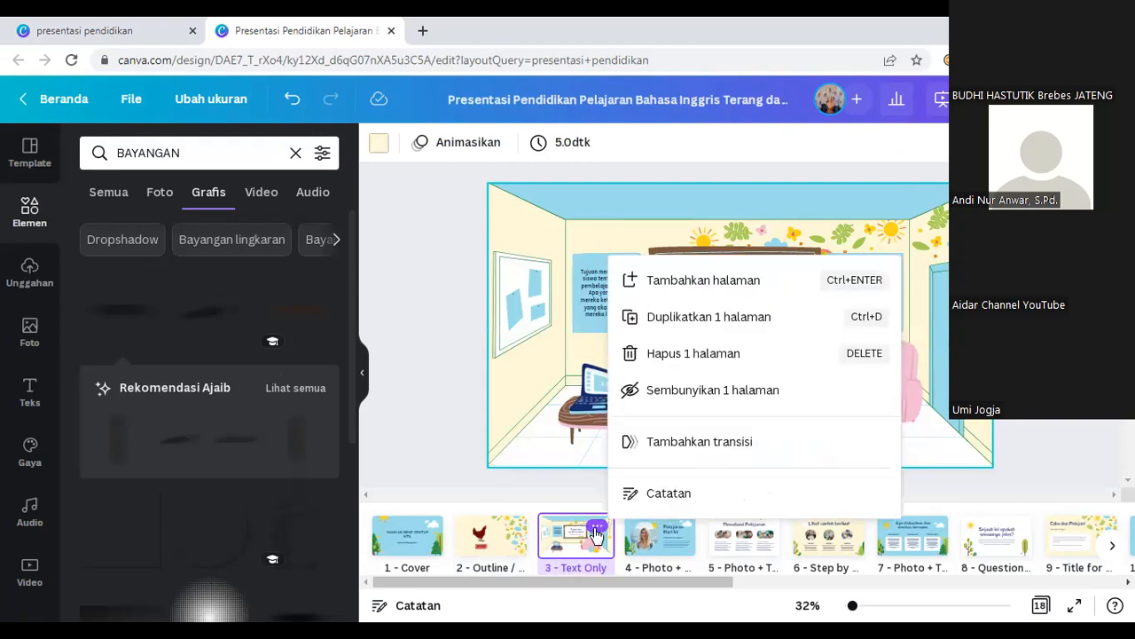
pyautogui.click(693, 353)
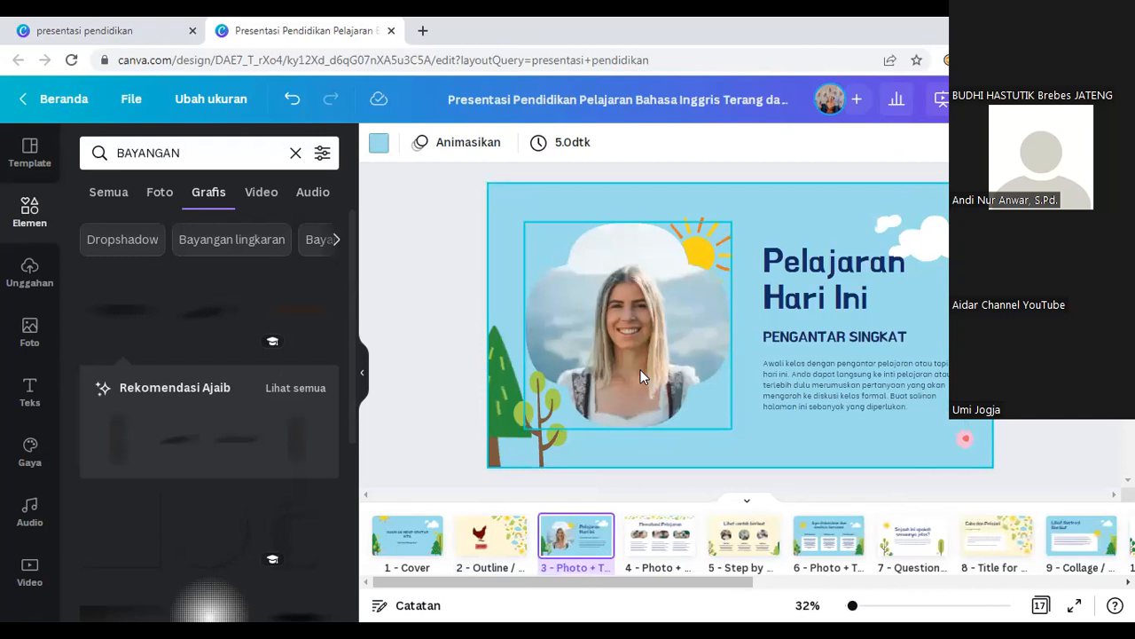
# Step: Search the graphic elements for "BEBEK"
pyautogui.click(728, 335)
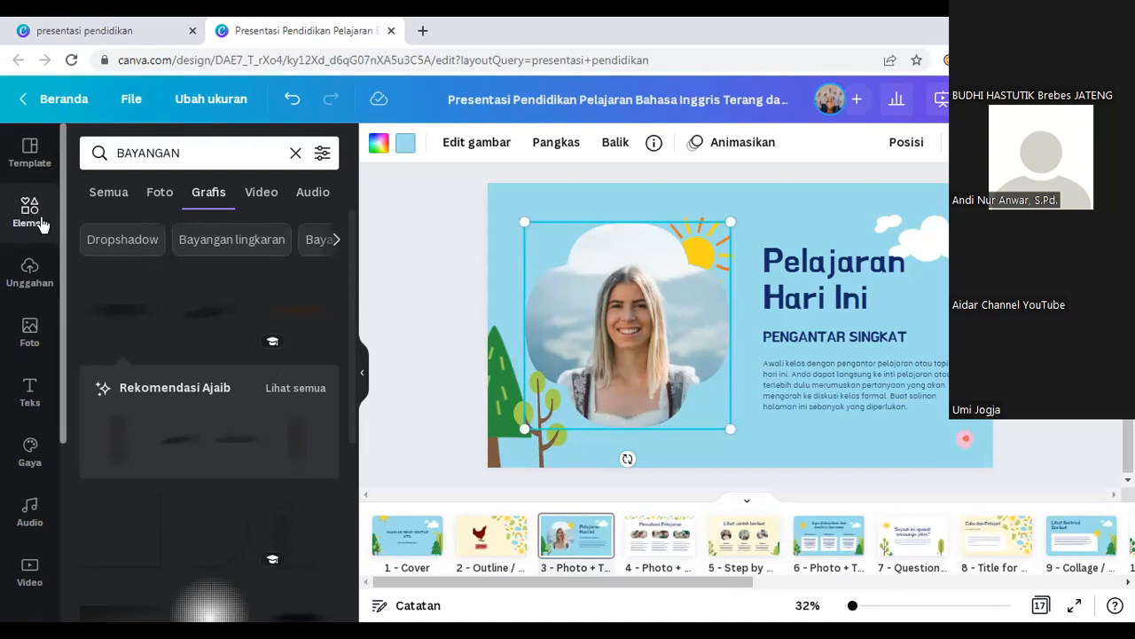
pyautogui.click(98, 154)
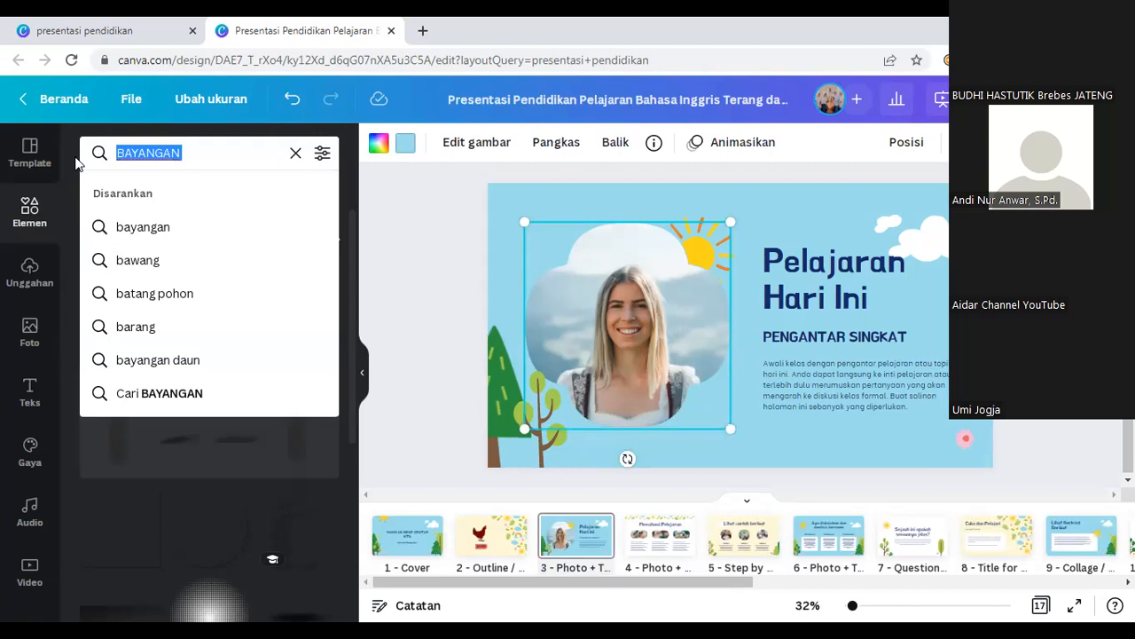
pyautogui.write('BEBEK')
pyautogui.press('Return')
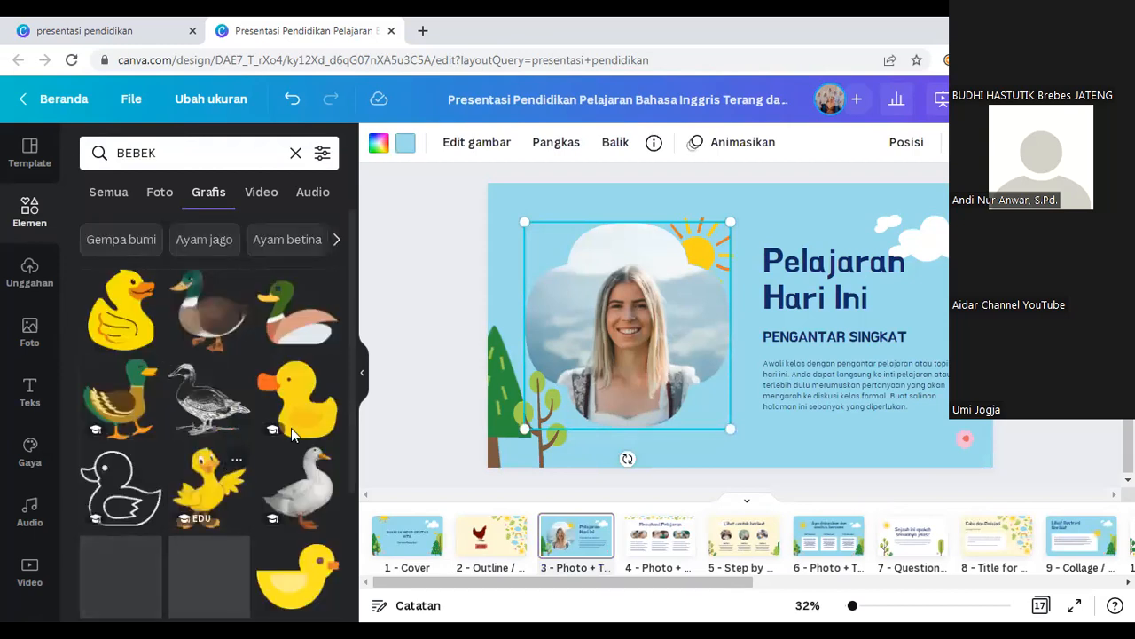
# Step: Add the yellow cartoon duck on blue water to page 3, try it over the portrait photo and move it off again
pyautogui.scroll(-3, 274, 490)
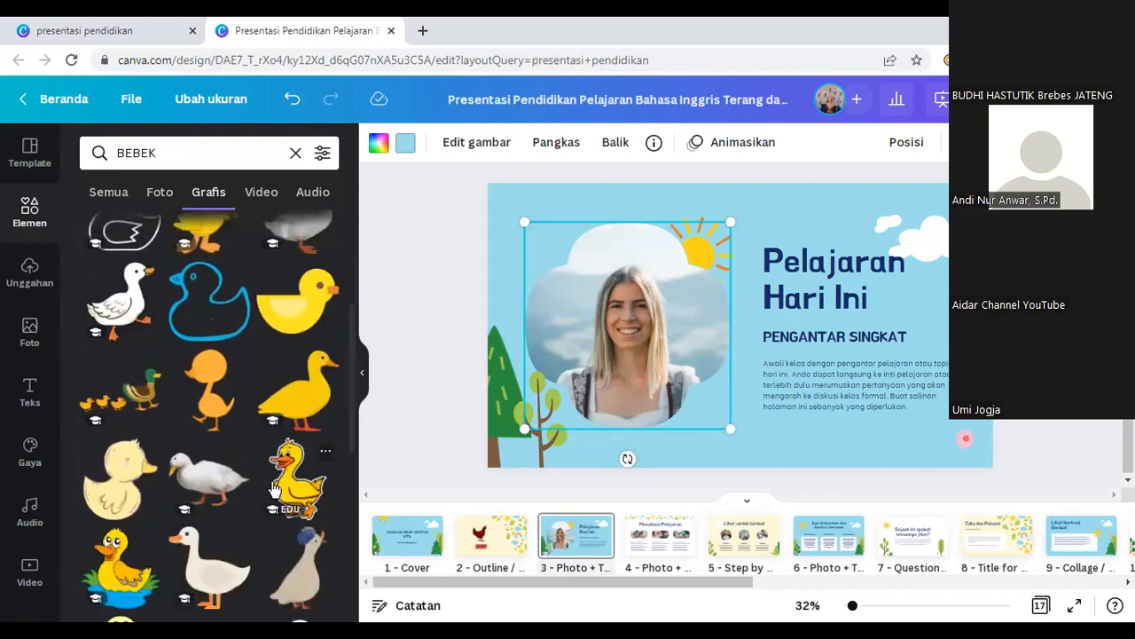
pyautogui.scroll(-1, 123, 529)
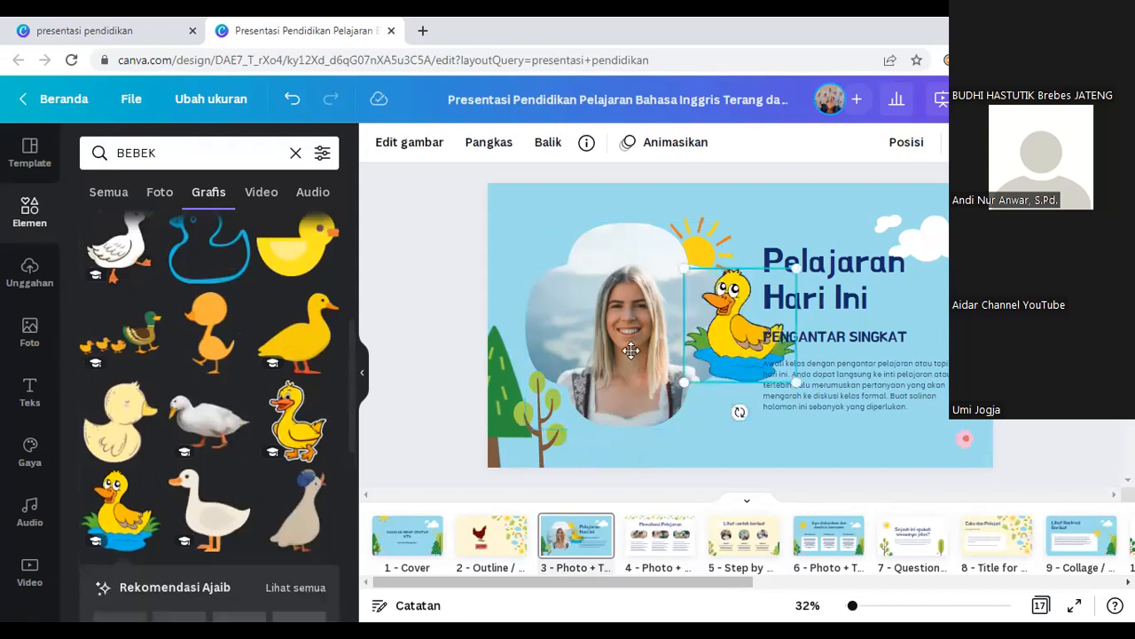
pyautogui.moveTo(631, 350); pyautogui.dragTo(593, 335)
pyautogui.click(661, 333)
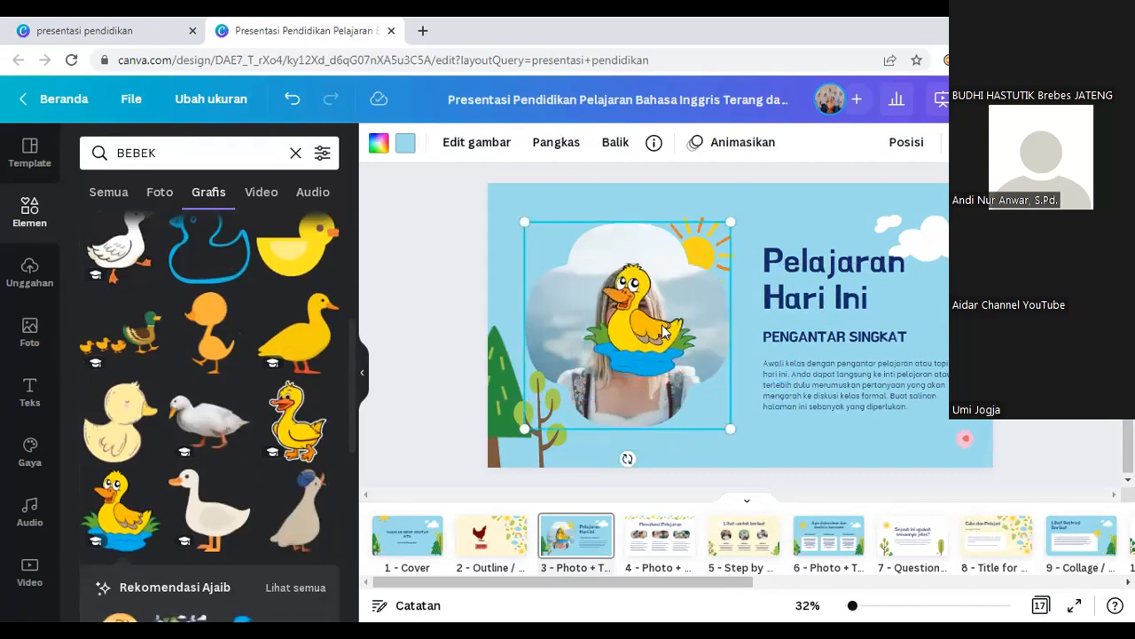
pyautogui.click(657, 339)
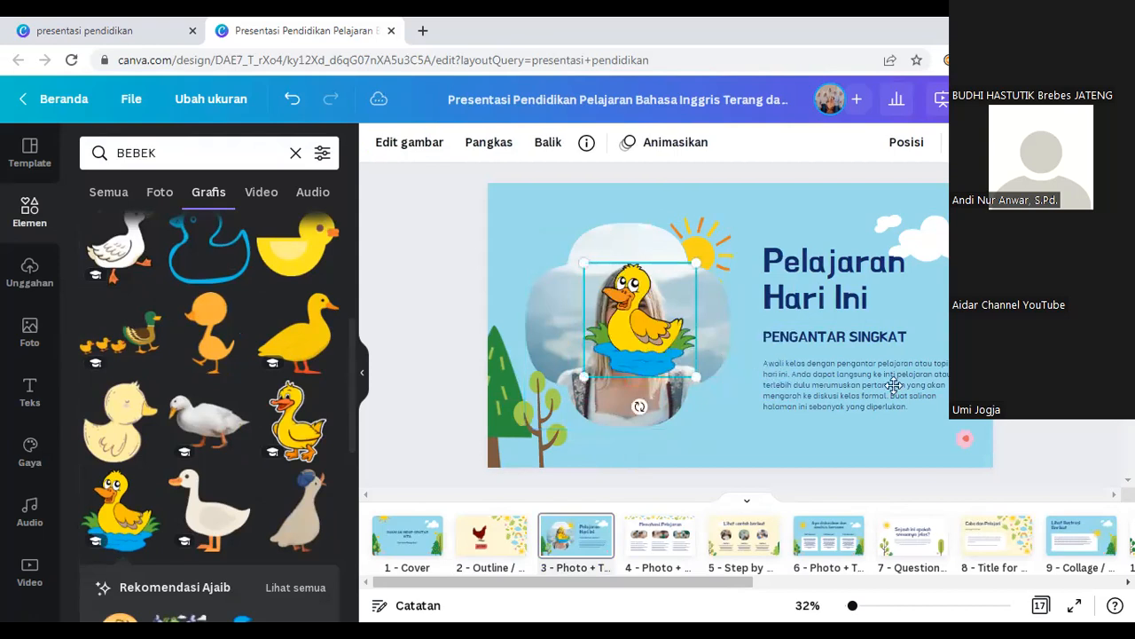
pyautogui.moveTo(656, 328); pyautogui.dragTo(769, 371)
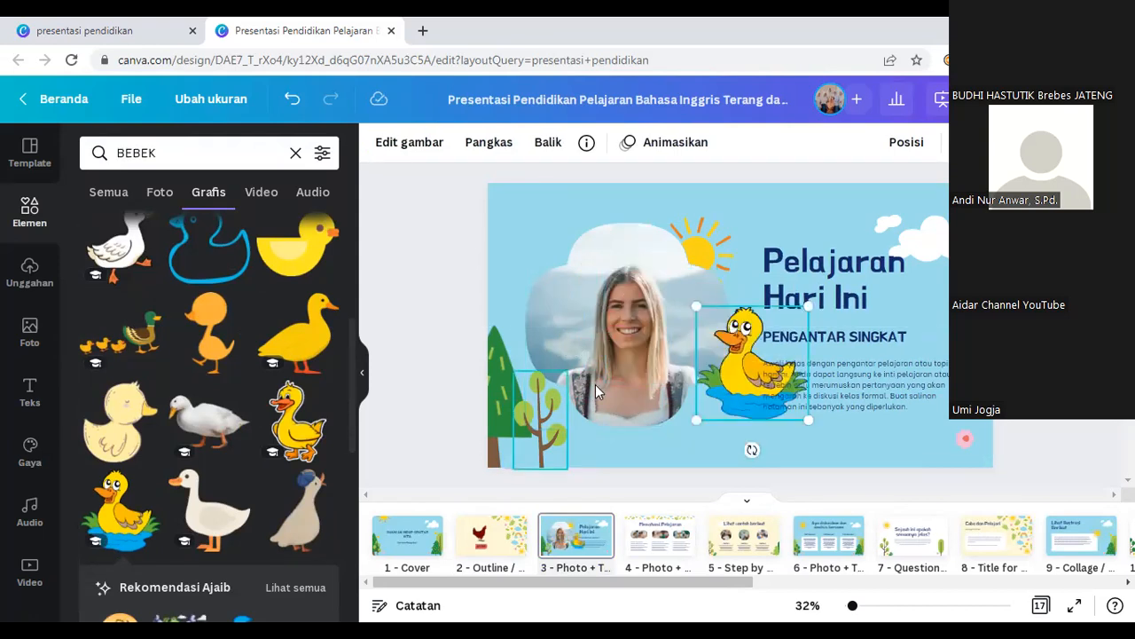
# Step: Delete the portrait photo and its cloud-shaped frame from page 3
pyautogui.click(603, 397)
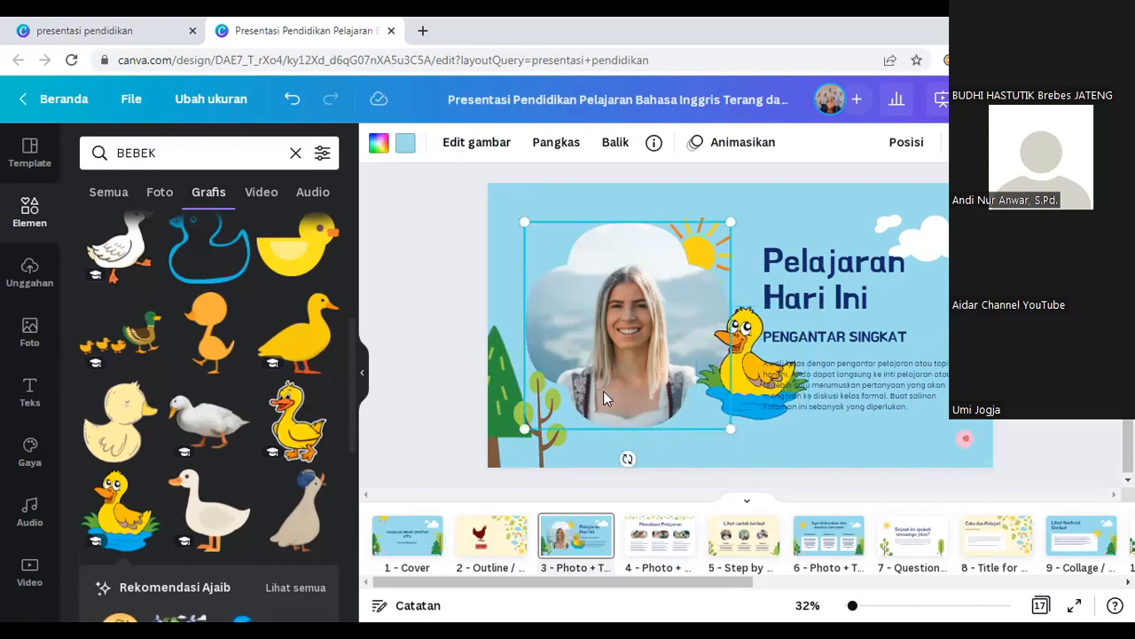
pyautogui.press('Delete')
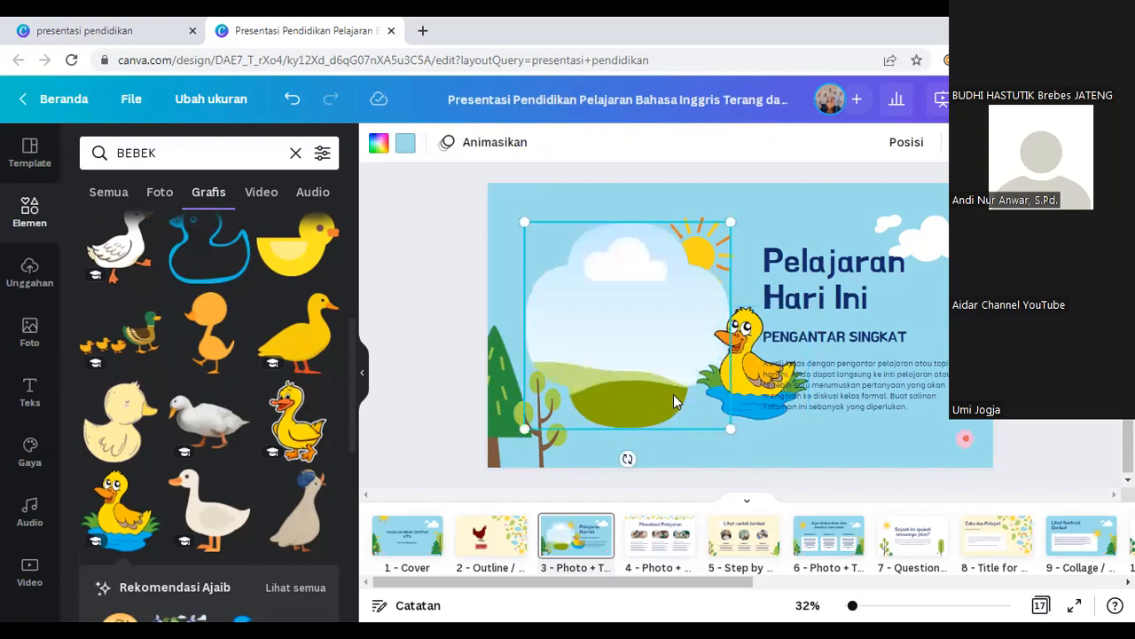
pyautogui.press('Delete')
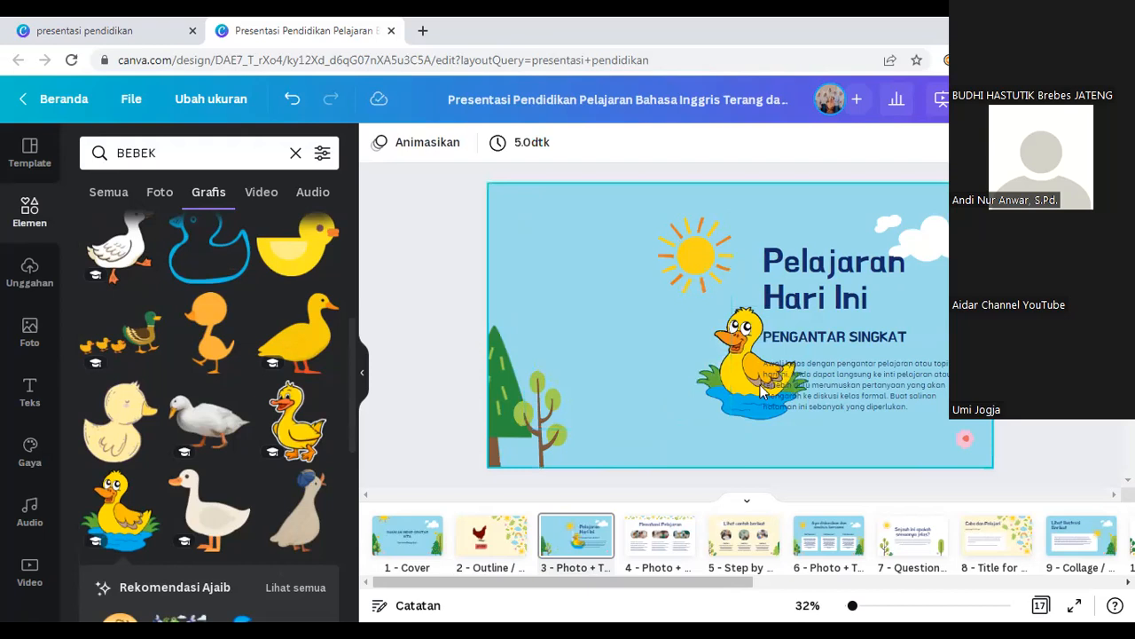
# Step: Move the duck into the space between the trees and the text block, below the sun, and enlarge it slightly
pyautogui.moveTo(754, 390); pyautogui.dragTo(656, 380)
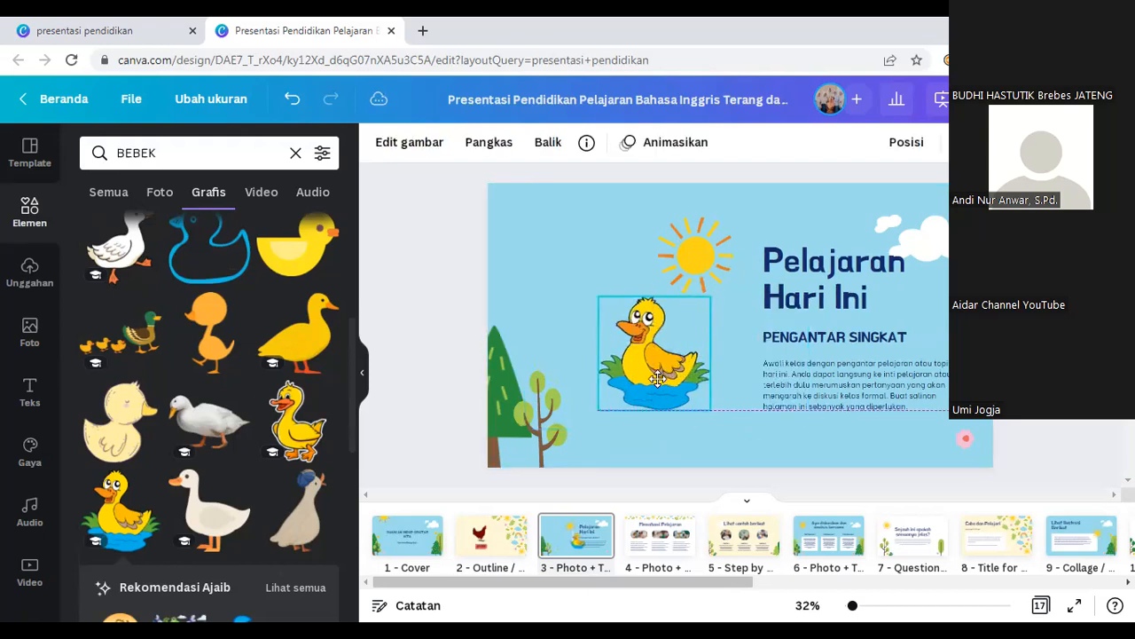
pyautogui.moveTo(711, 411)
pyautogui.mouseDown()
pyautogui.moveTo(735, 413)
pyautogui.moveTo(754, 444)
pyautogui.moveTo(701, 418)
pyautogui.moveTo(725, 427)
pyautogui.mouseUp()
pyautogui.moveTo(670, 383); pyautogui.dragTo(652, 382)
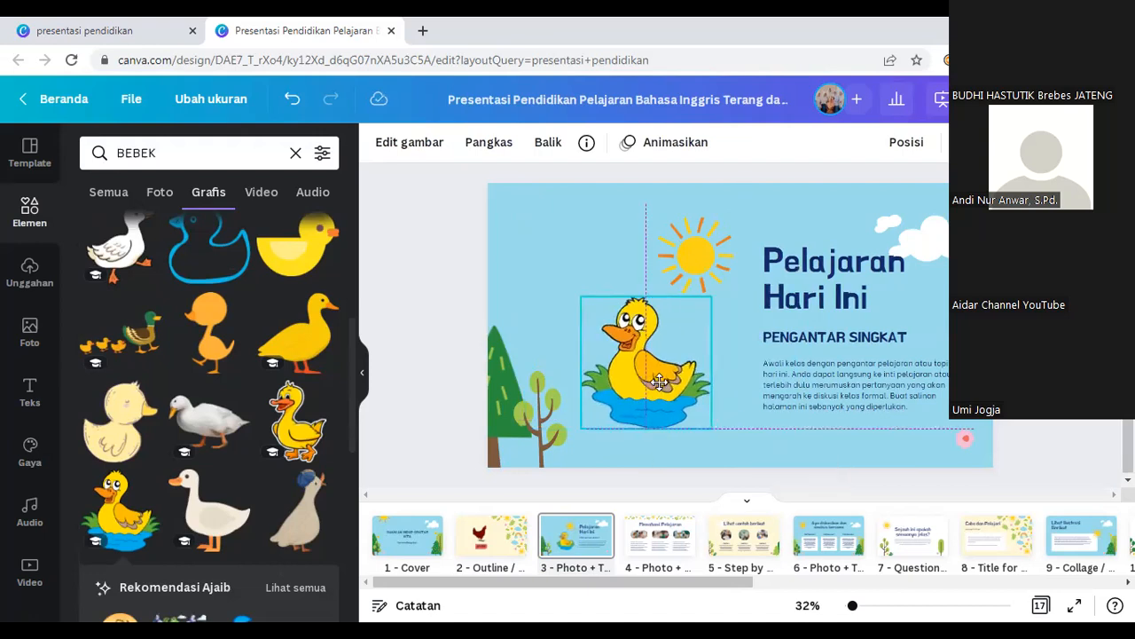
# Step: Ungroup the text block on page 3 and delete its body paragraph and the "Pelajaran Hari Ini" heading
pyautogui.click(795, 386)
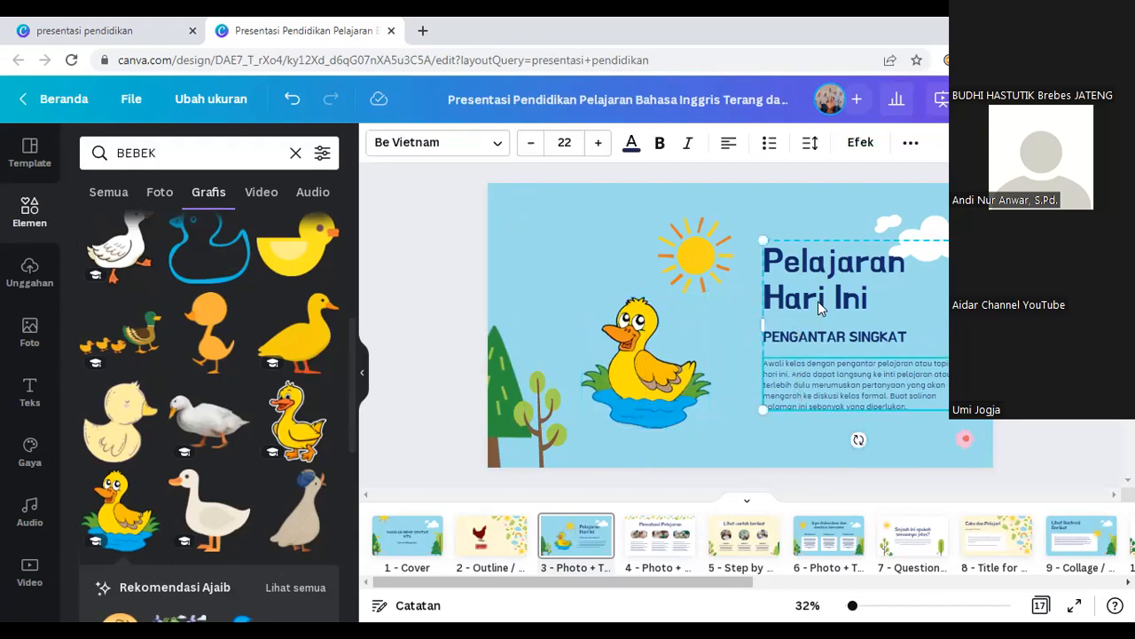
pyautogui.doubleClick(804, 376)
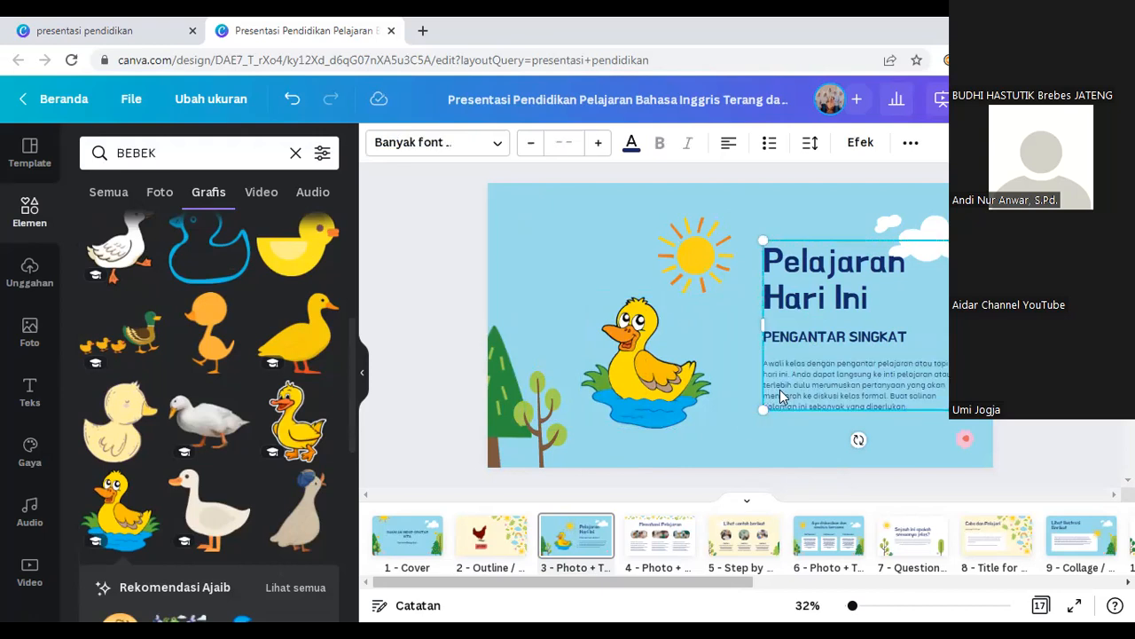
pyautogui.rightClick(780, 396)
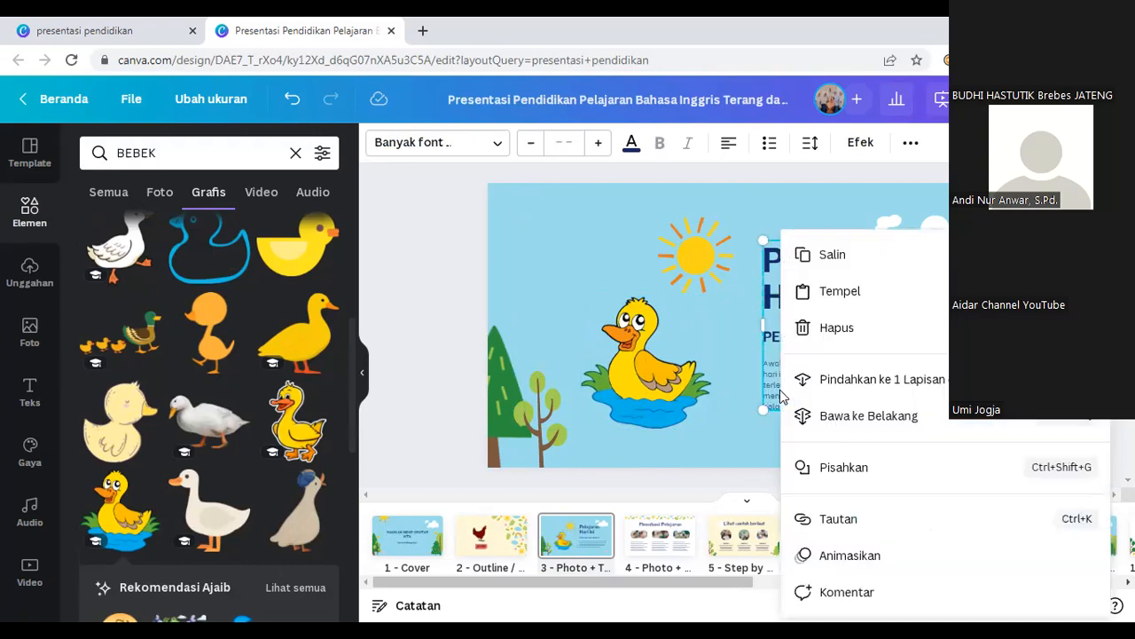
pyautogui.click(809, 468)
pyautogui.click(750, 427)
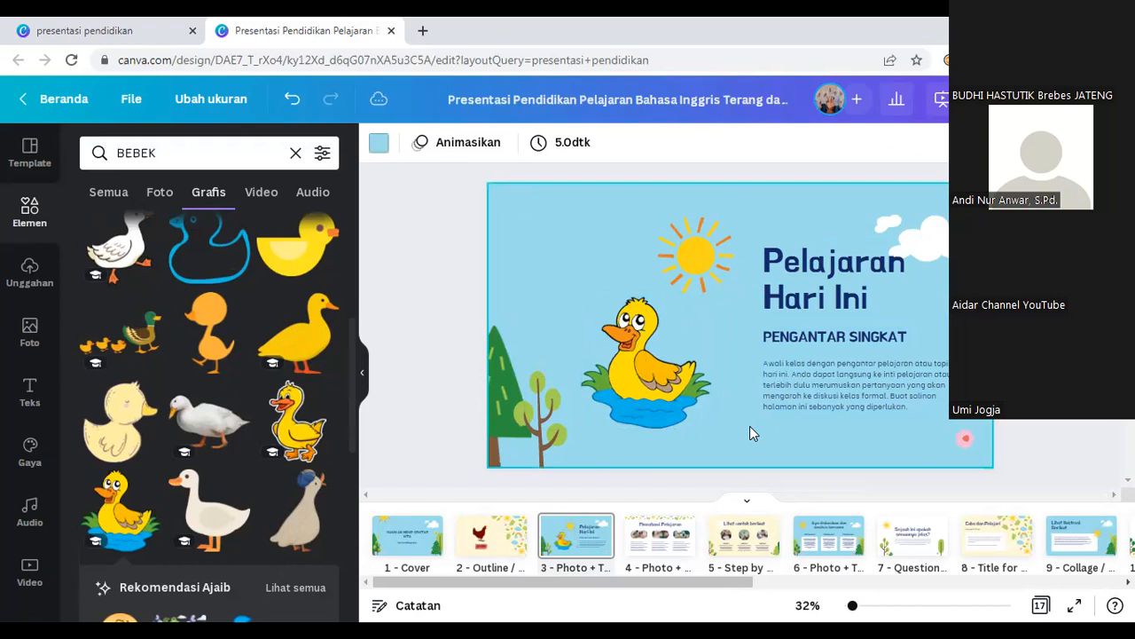
pyautogui.click(788, 405)
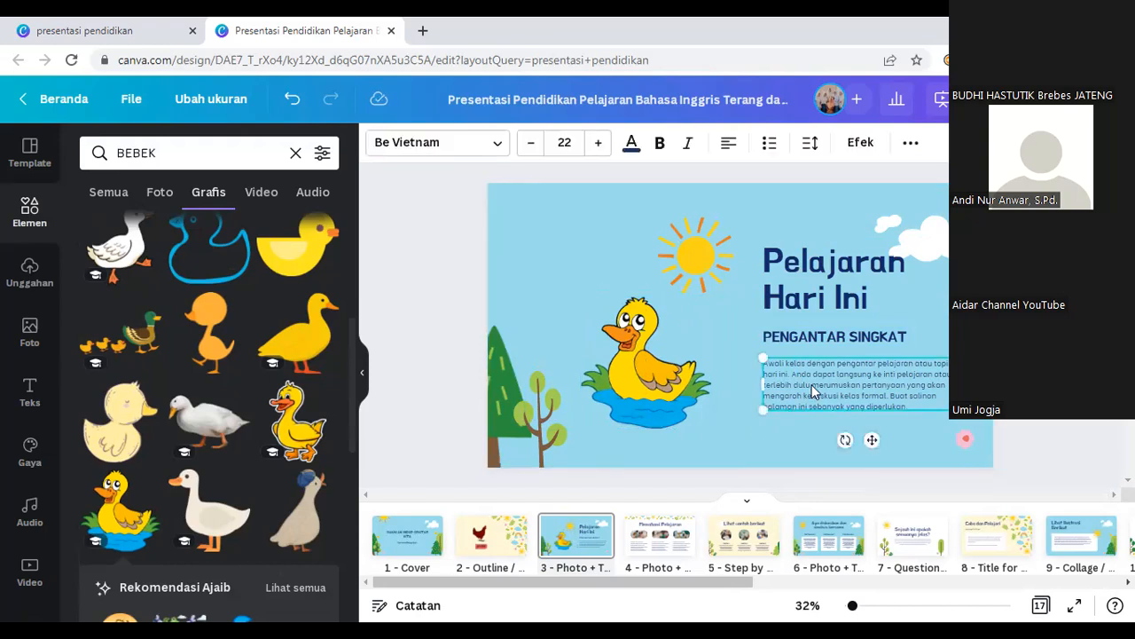
pyautogui.press('Delete')
pyautogui.click(799, 303)
pyautogui.press('Delete')
# Step: Move the "PENGANTAR SINGKAT" text beside the duck, replace it with "BEBEK" and narrow its text box to fit the word
pyautogui.moveTo(796, 354); pyautogui.dragTo(769, 366)
pyautogui.doubleClick(879, 367)
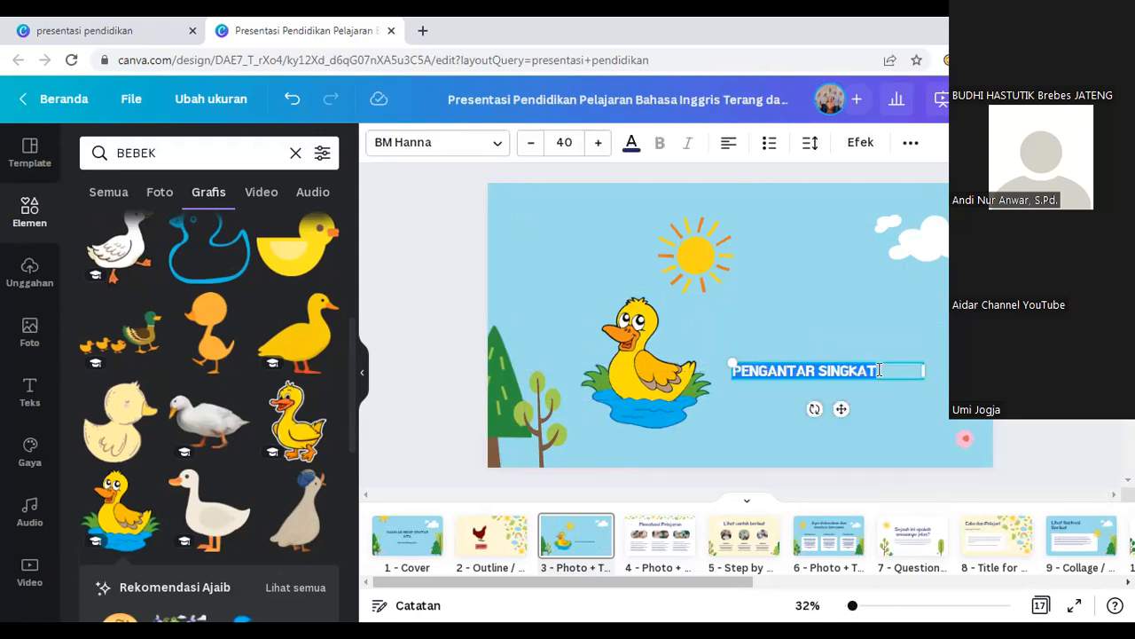
pyautogui.write('BEBE')
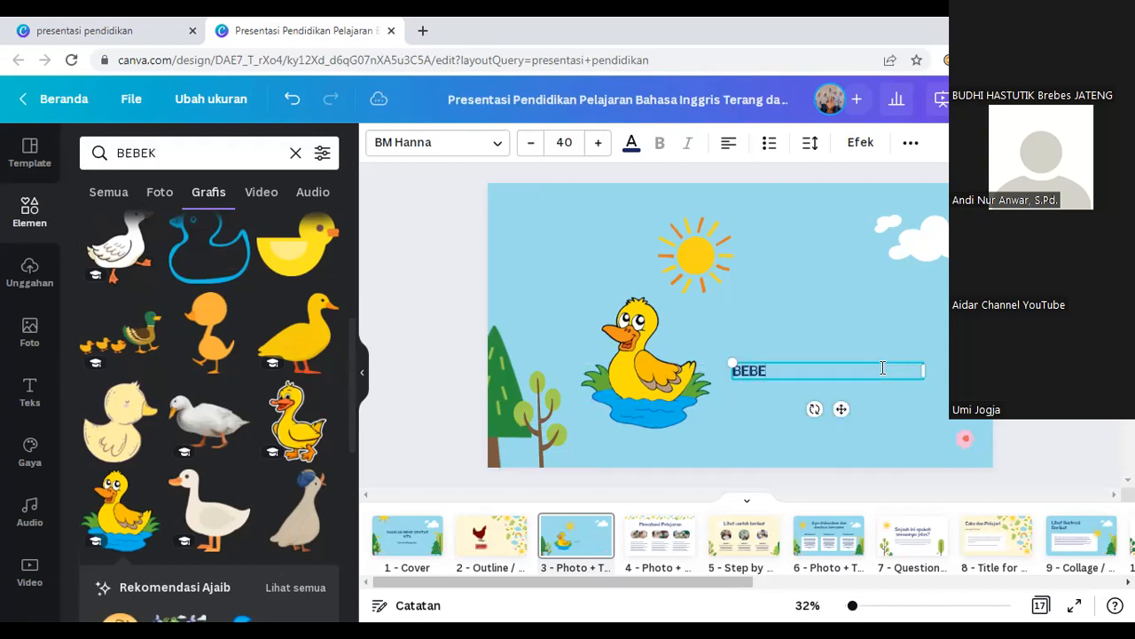
pyautogui.write('K')
pyautogui.moveTo(923, 373); pyautogui.dragTo(780, 371)
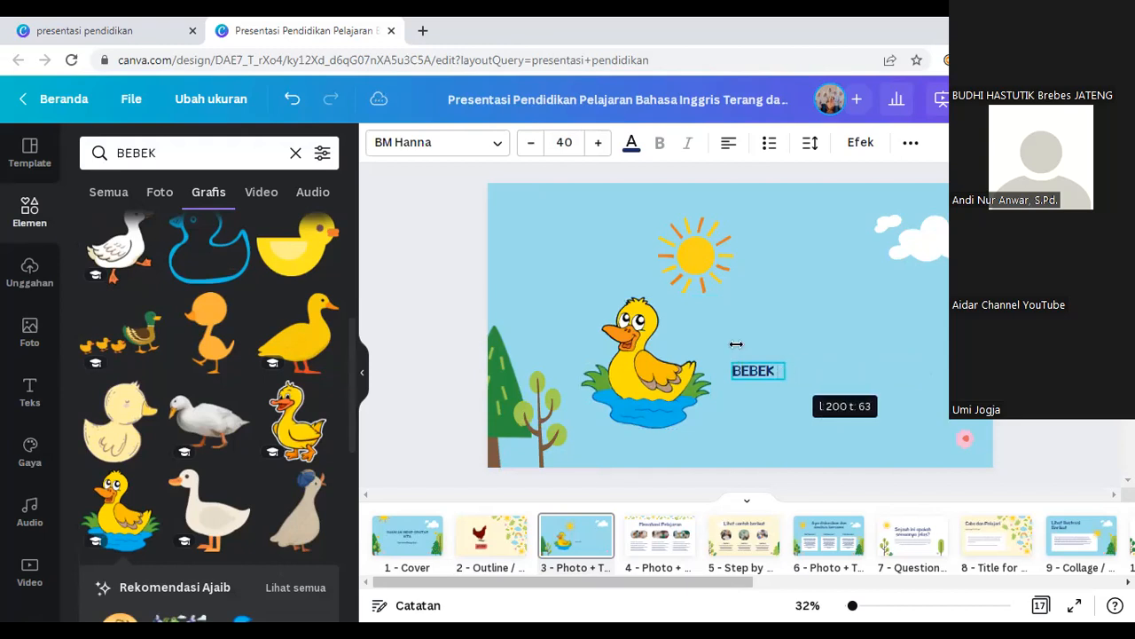
# Step: Set the "BEBEK" caption's font size to 70 and widen its text box slightly so the word stays on one line
pyautogui.click(597, 144)
pyautogui.click(597, 145)
pyautogui.click(597, 145)
pyautogui.click(597, 145)
pyautogui.click(597, 144)
pyautogui.click(598, 145)
pyautogui.click(597, 145)
pyautogui.click(597, 144)
pyautogui.moveTo(780, 372); pyautogui.dragTo(807, 371)
pyautogui.click(527, 145)
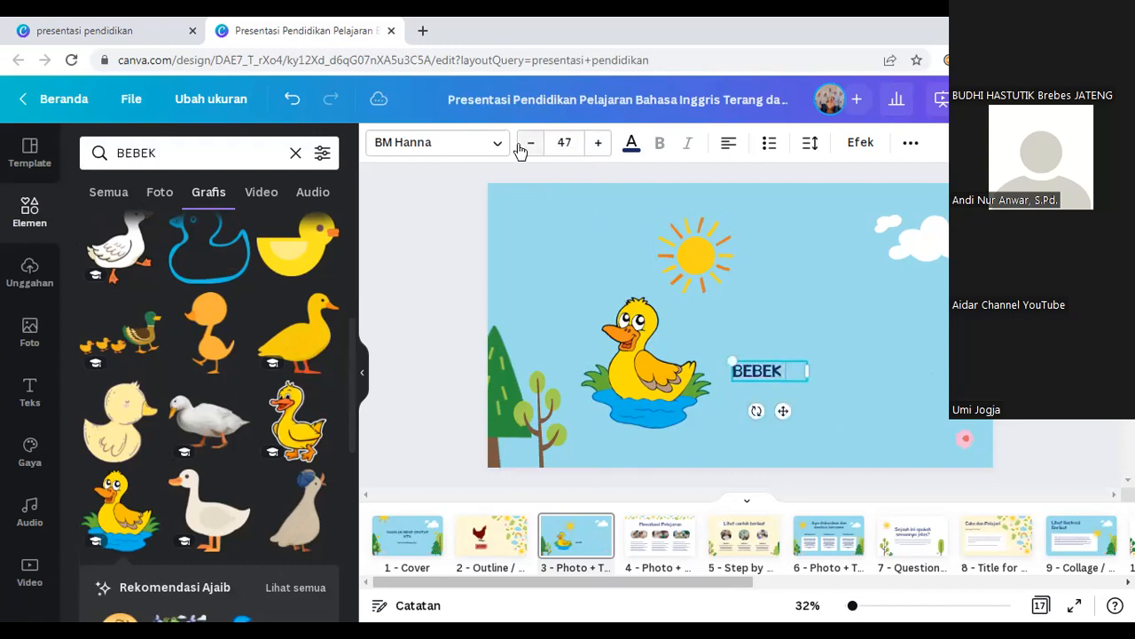
pyautogui.click(567, 145)
pyautogui.click(532, 145)
pyautogui.write('70')
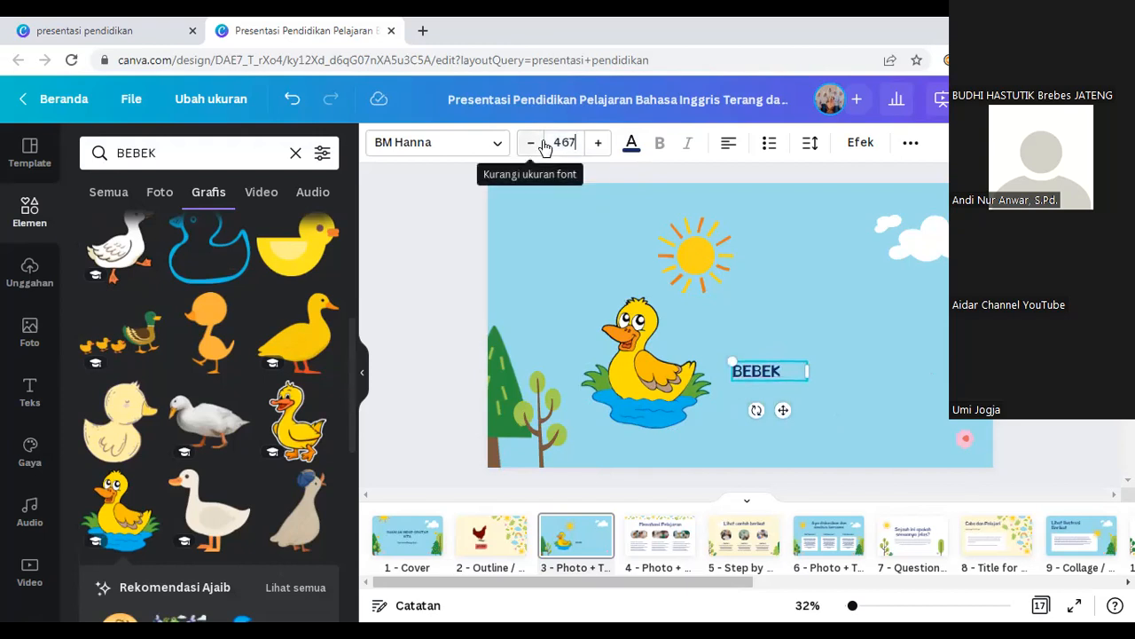
pyautogui.press('BackSpace')
pyautogui.press('BackSpace')
pyautogui.press('BackSpace')
pyautogui.press('BackSpace')
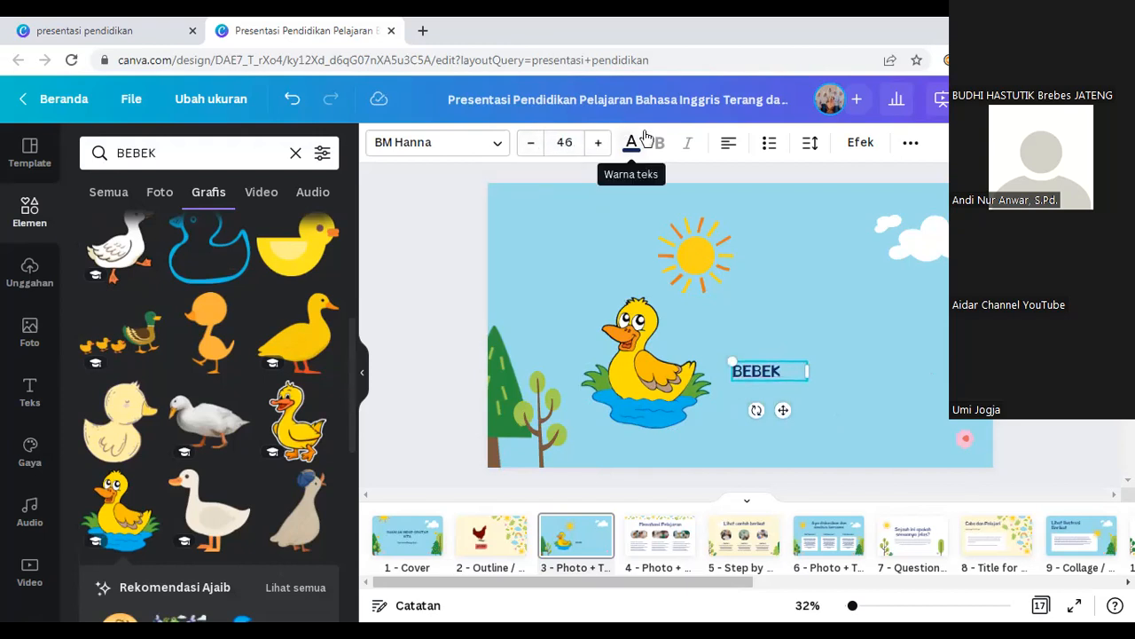
pyautogui.write('70')
pyautogui.press('Return')
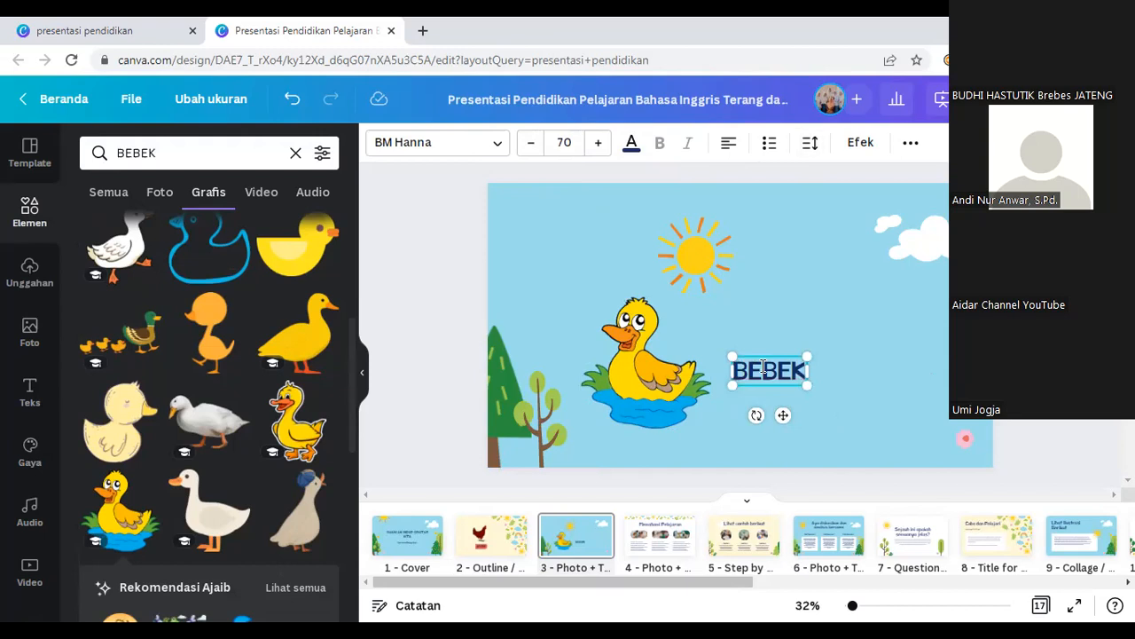
# Step: Widen the letter spacing of the "BEBEK" caption and stretch its text box to about 447 wide to fit one line
pyautogui.click(810, 147)
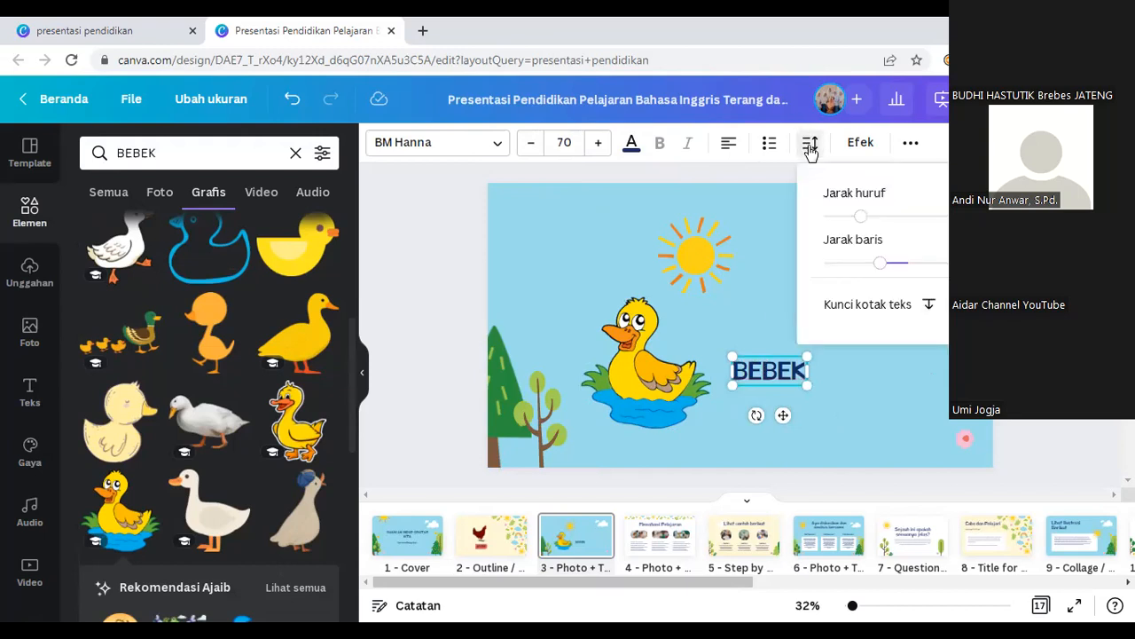
pyautogui.moveTo(865, 222); pyautogui.dragTo(928, 222)
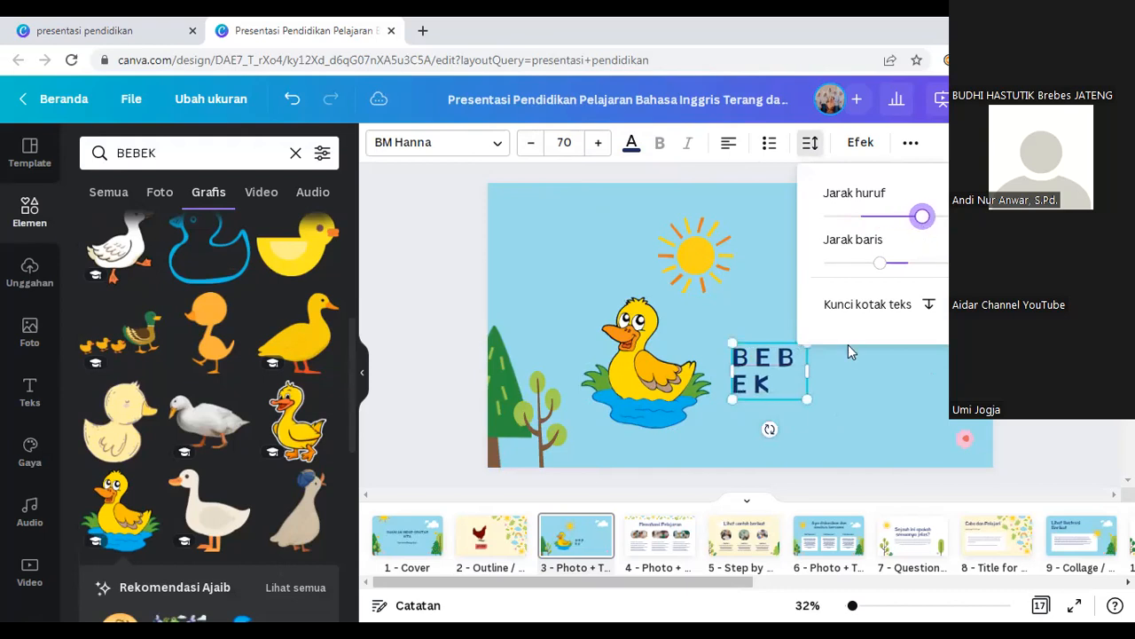
pyautogui.moveTo(808, 371); pyautogui.dragTo(851, 365)
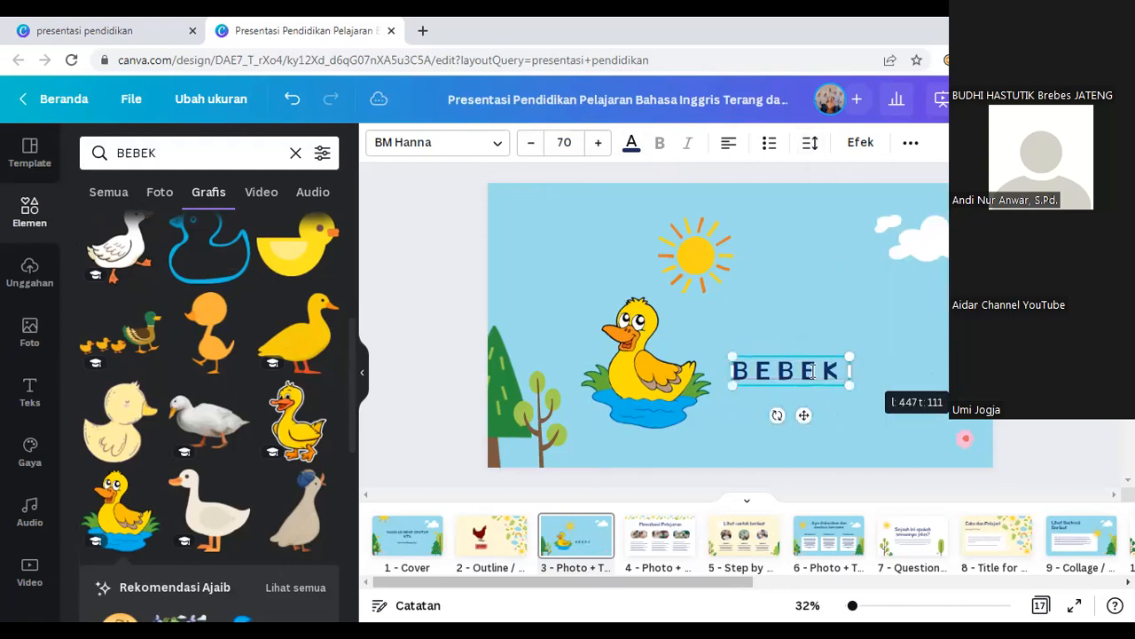
# Step: Place the "BEBEK" caption a little apart from the duck, vertically aligned with the duck's centre
pyautogui.moveTo(790, 349); pyautogui.dragTo(783, 340)
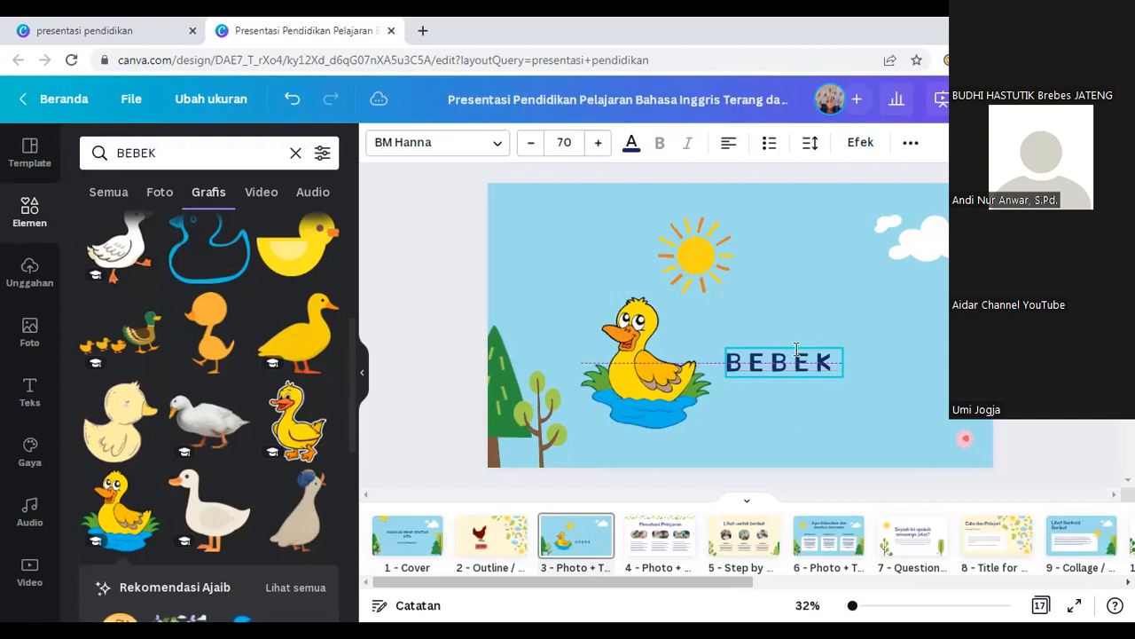
pyautogui.click(723, 435)
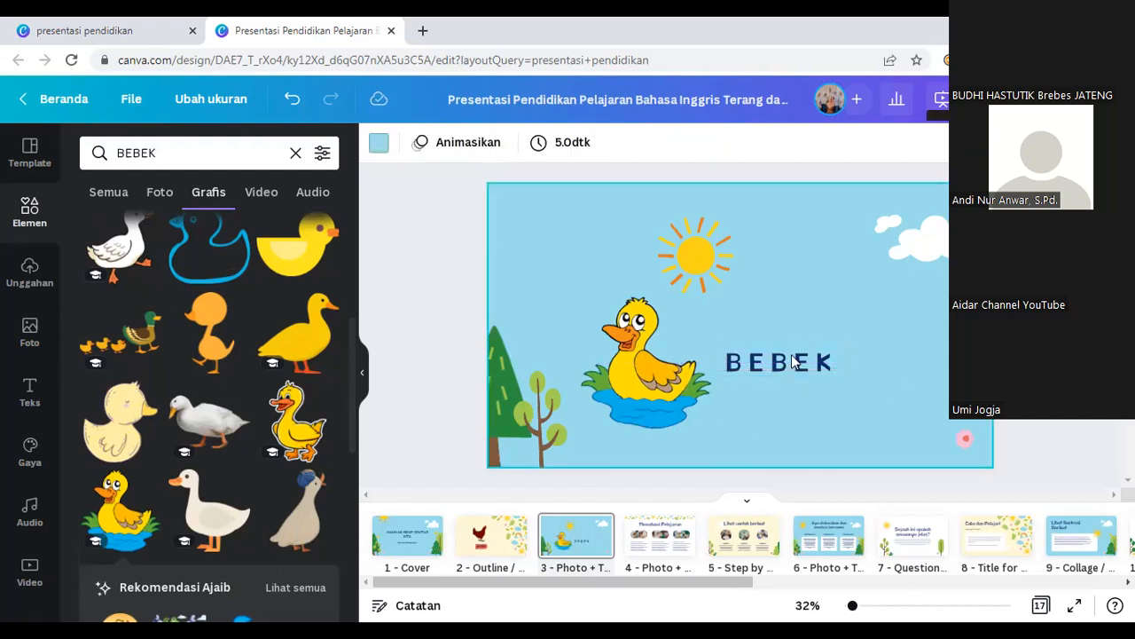
pyautogui.moveTo(791, 354); pyautogui.dragTo(819, 356)
# Step: Copy the red brush stroke behind "AYAM" on page 2 to page 3, place it over the "BEBEK" caption and enlarge it
pyautogui.click(504, 543)
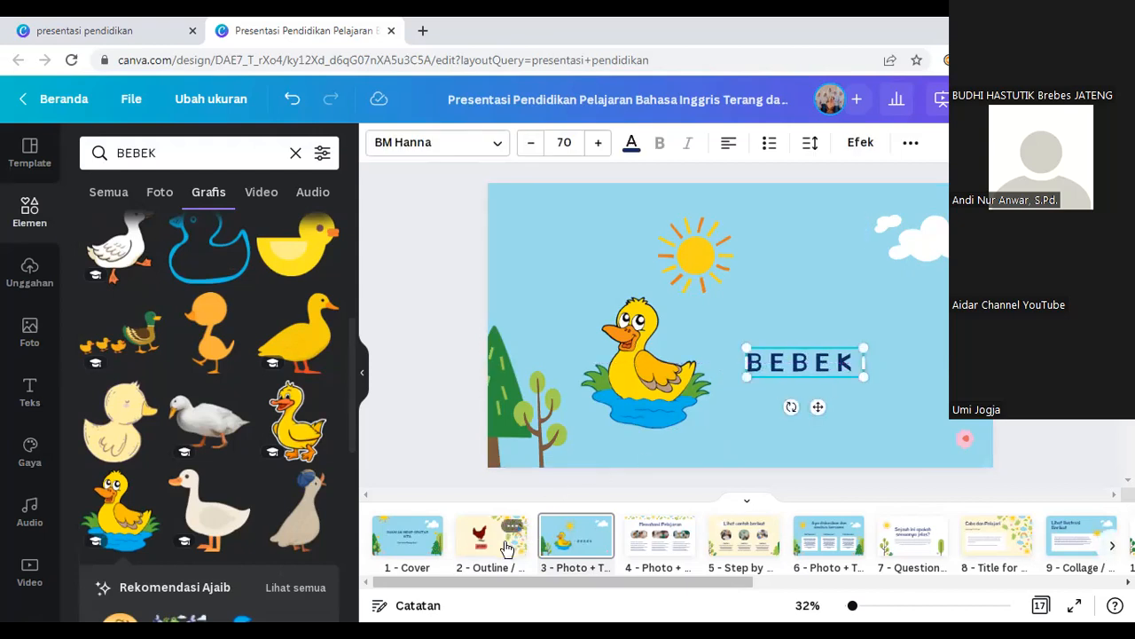
pyautogui.click(486, 554)
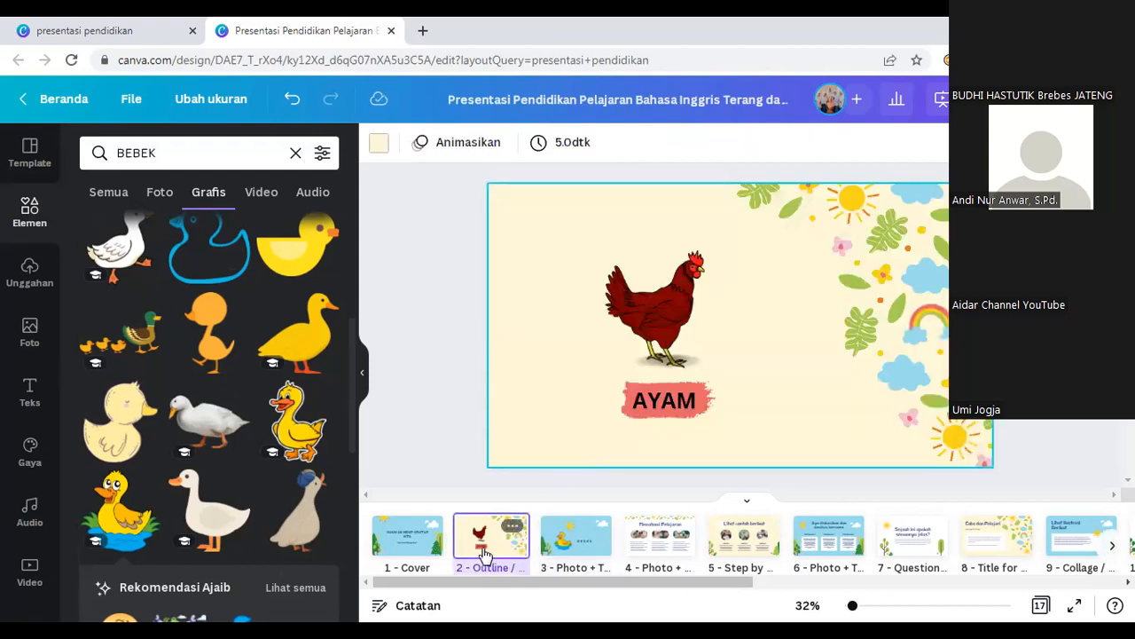
pyautogui.click(653, 386)
pyautogui.click(654, 386)
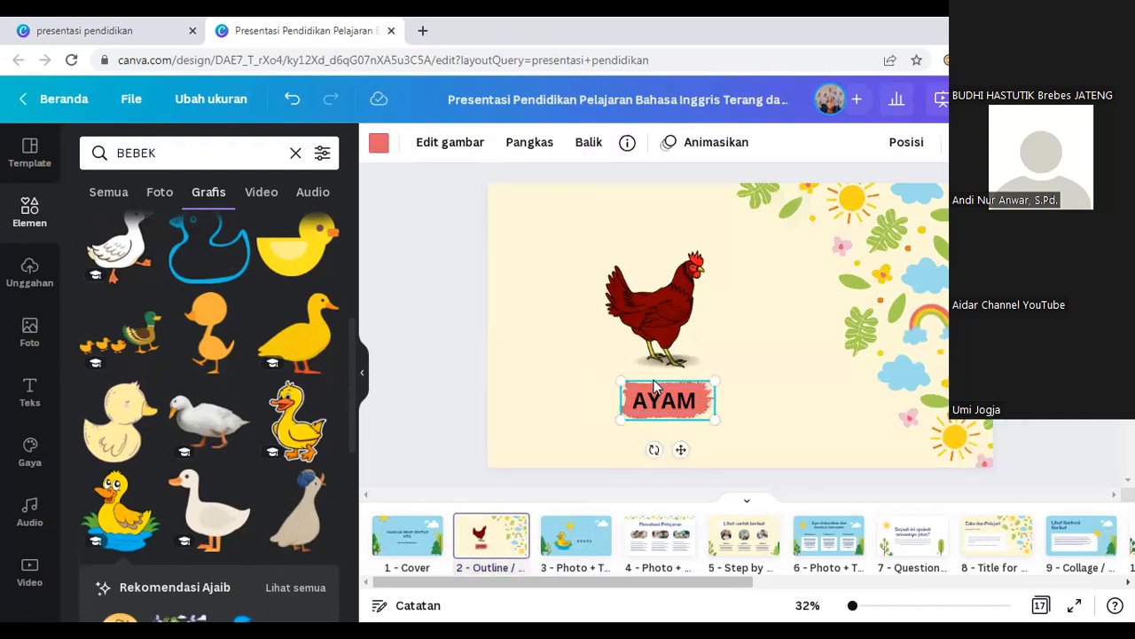
pyautogui.click(592, 545)
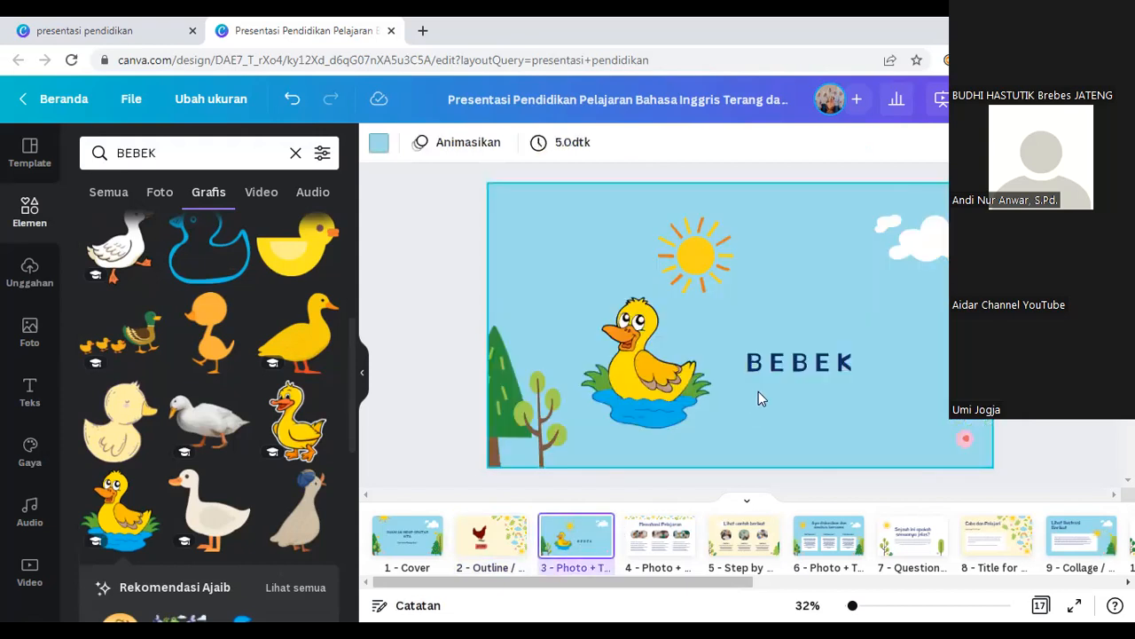
pyautogui.click(675, 388)
pyautogui.moveTo(798, 366); pyautogui.dragTo(858, 396)
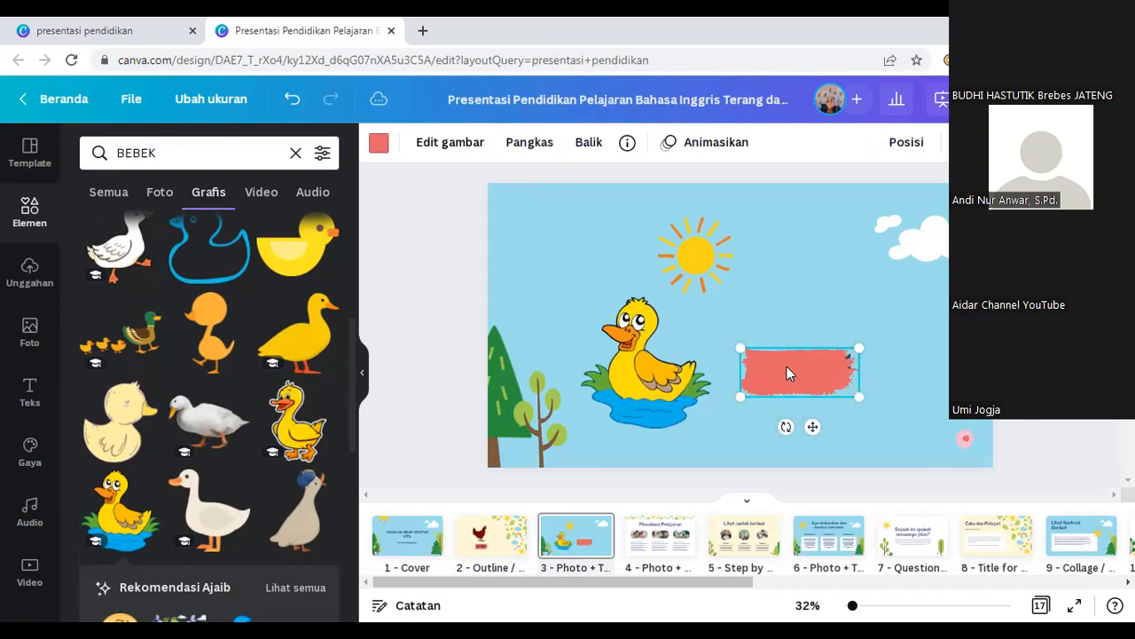
# Step: Send the red brush stroke on page 3 backward so it sits behind the "BEBEK" caption
pyautogui.moveTo(787, 360); pyautogui.dragTo(787, 361)
pyautogui.click(898, 145)
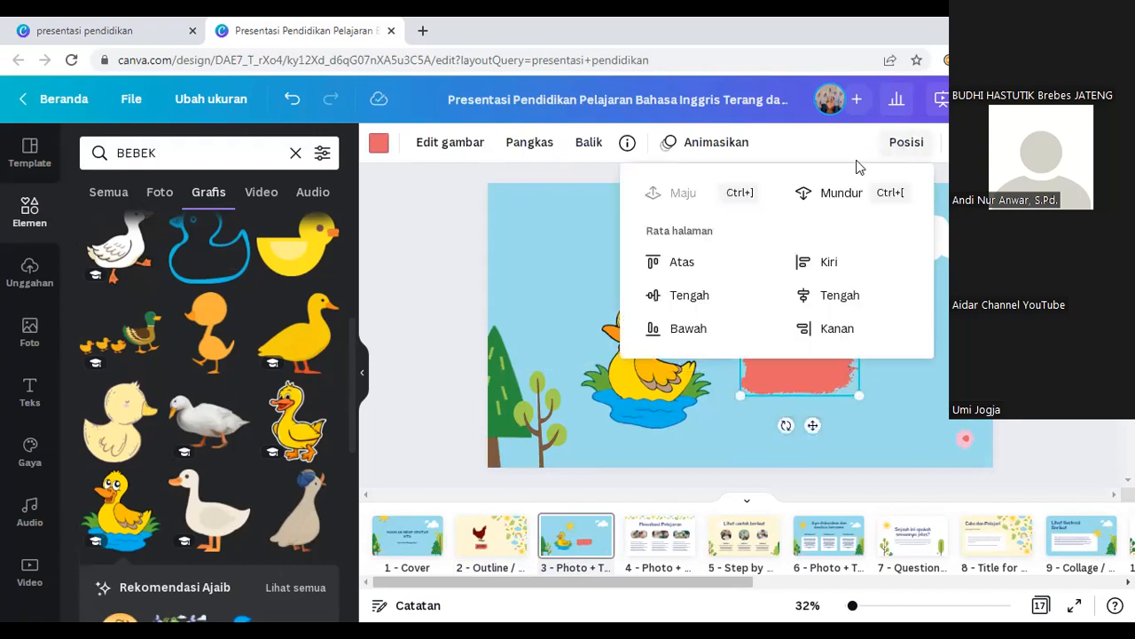
pyautogui.click(808, 197)
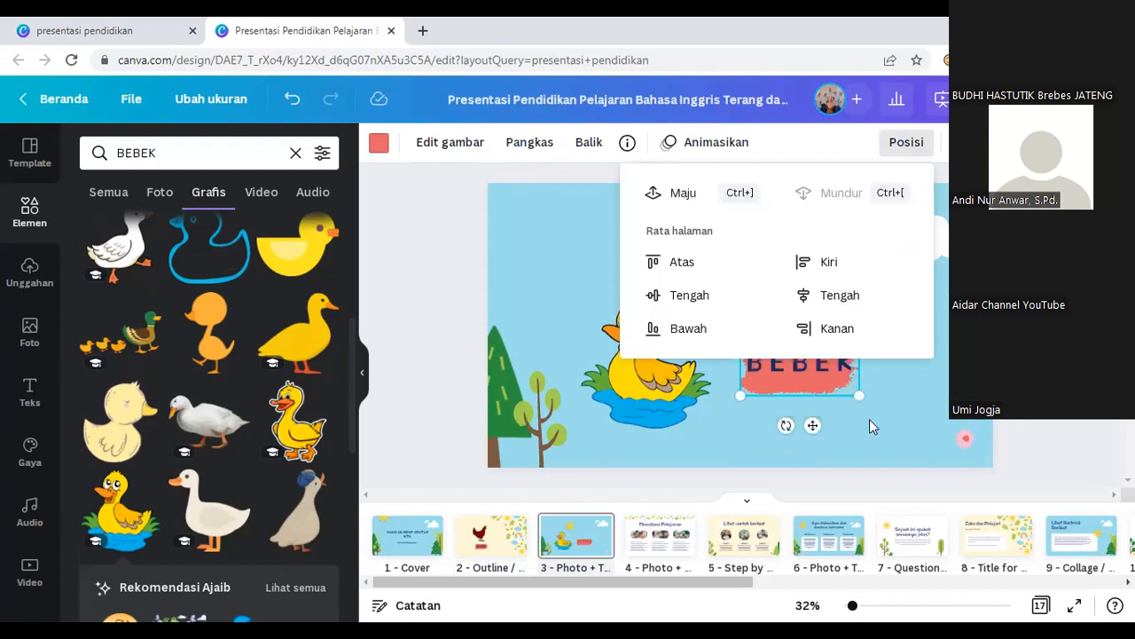
pyautogui.click(870, 422)
# Step: Nudge the red brush stroke upward to centre it vertically behind the "BEBEK" caption
pyautogui.click(818, 387)
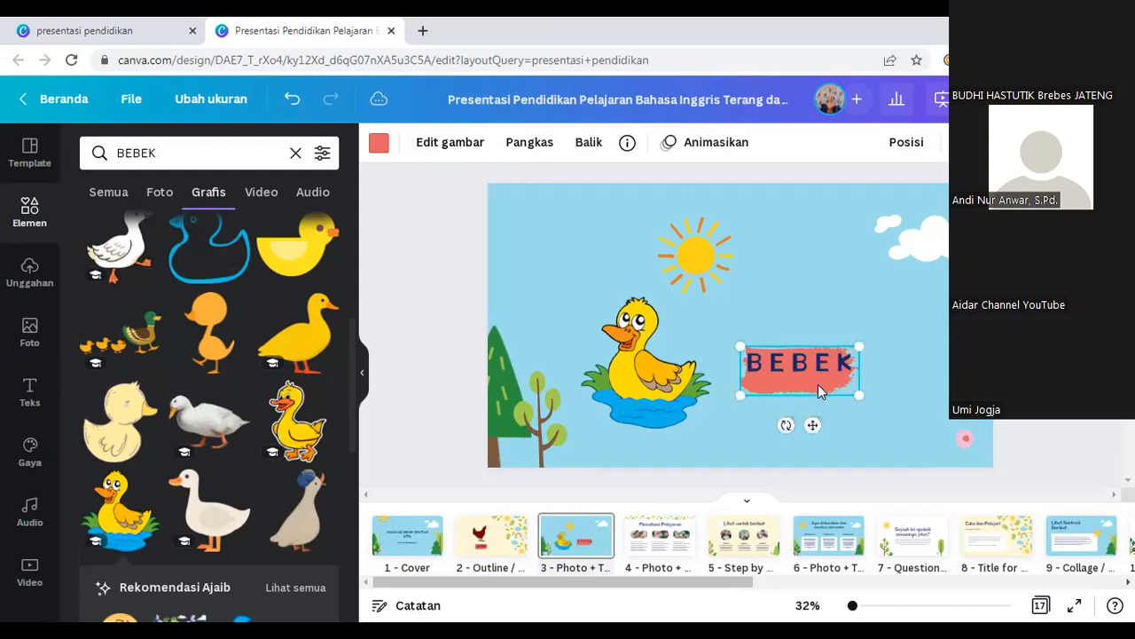
pyautogui.press('Up')
pyautogui.press('Up')
pyautogui.press('Up')
pyautogui.press('Up')
pyautogui.press('Up')
pyautogui.press('Up')
pyautogui.press('Up')
pyautogui.press('Up')
pyautogui.press('Up')
pyautogui.press('Up')
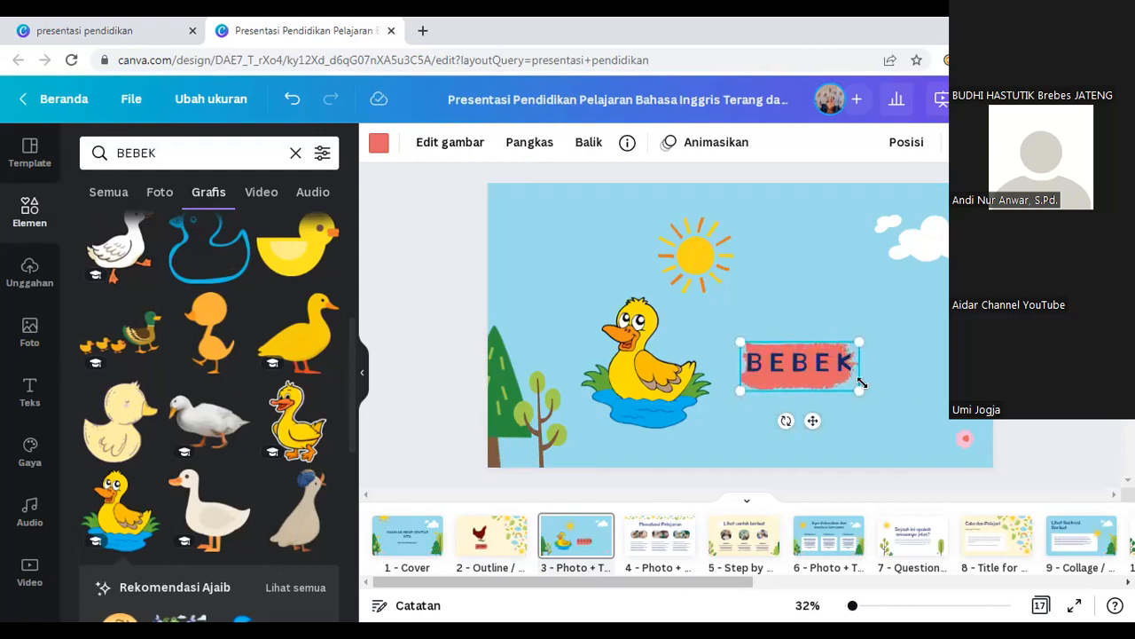
# Step: Change the "BEBEK" caption's text colour to black
pyautogui.click(817, 373)
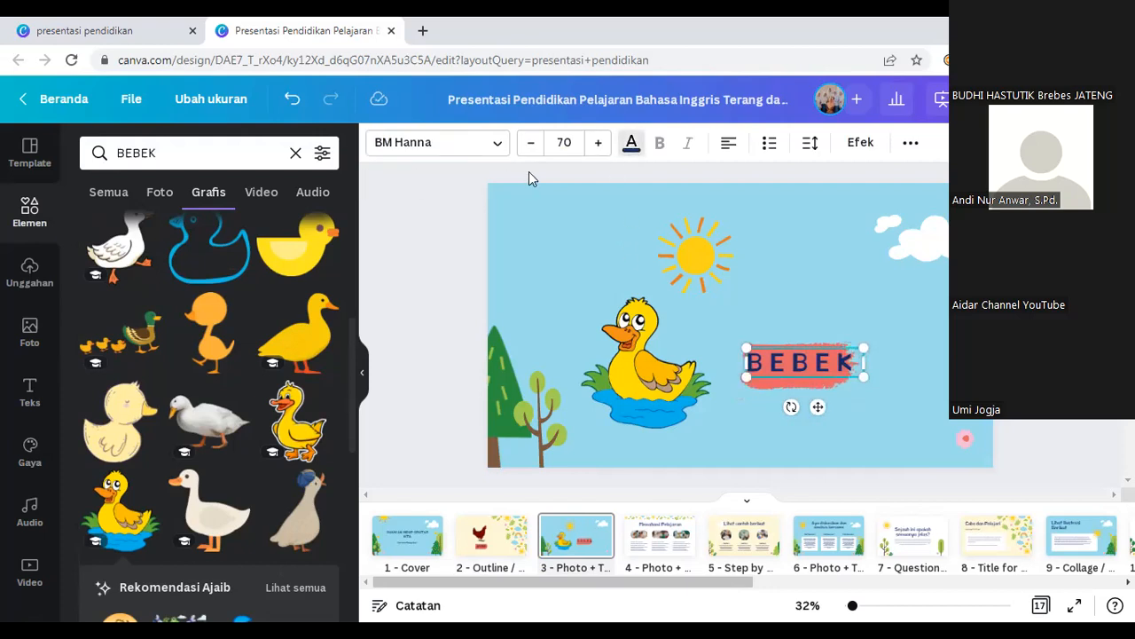
pyautogui.click(139, 233)
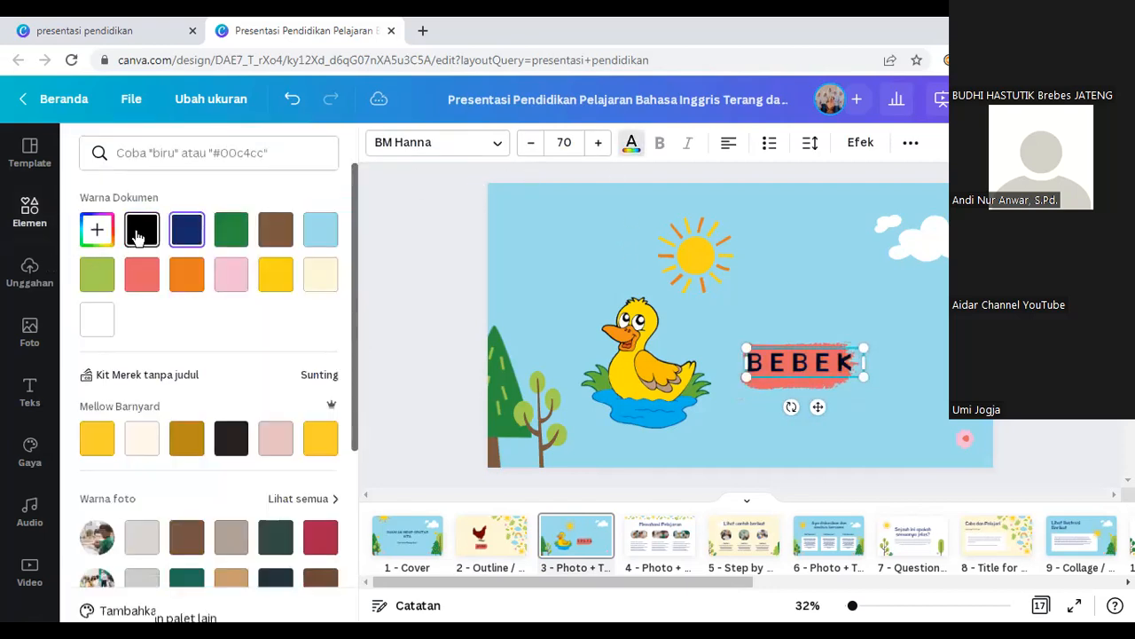
pyautogui.press('Escape')
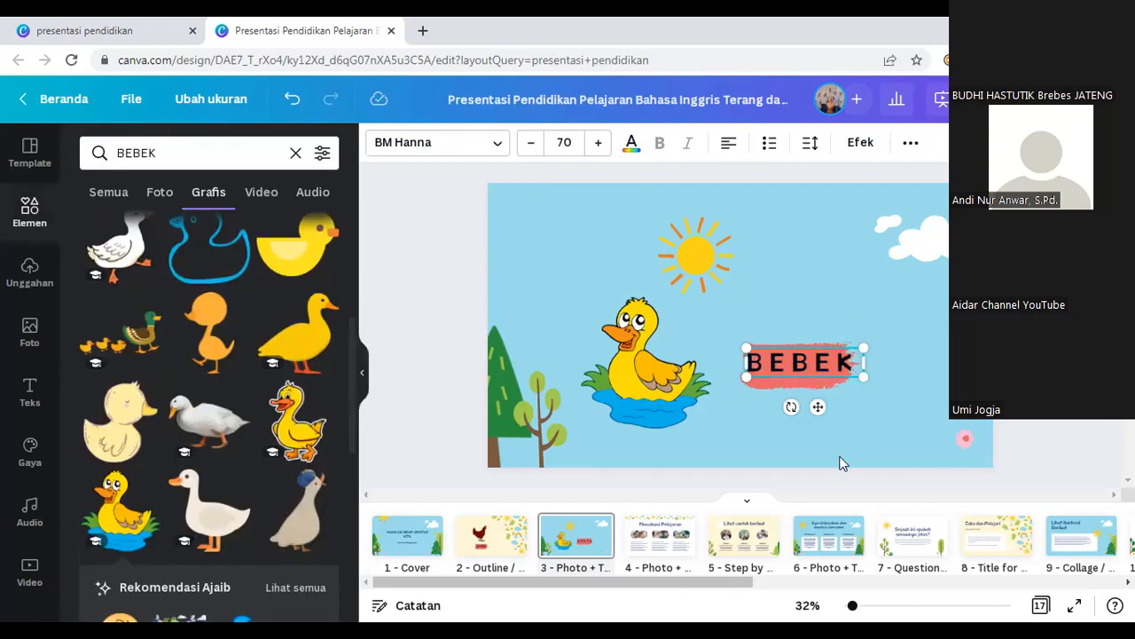
pyautogui.click(831, 440)
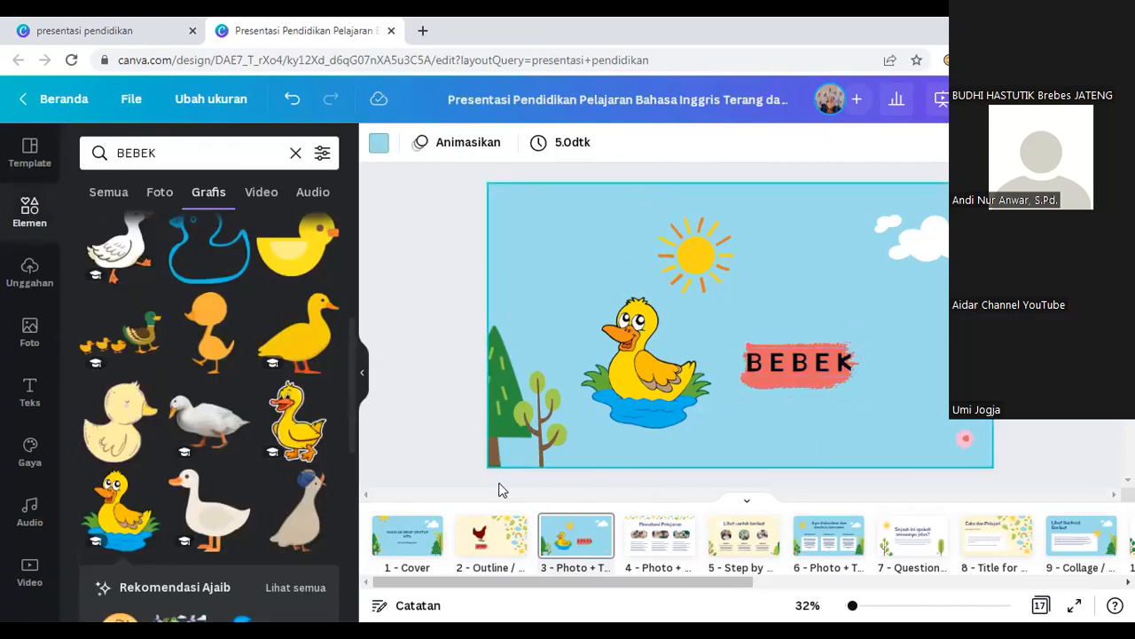
# Step: Review the hen and duck pages and examine the copy and paste options for the brush stroke behind "AYAM"
pyautogui.click(653, 559)
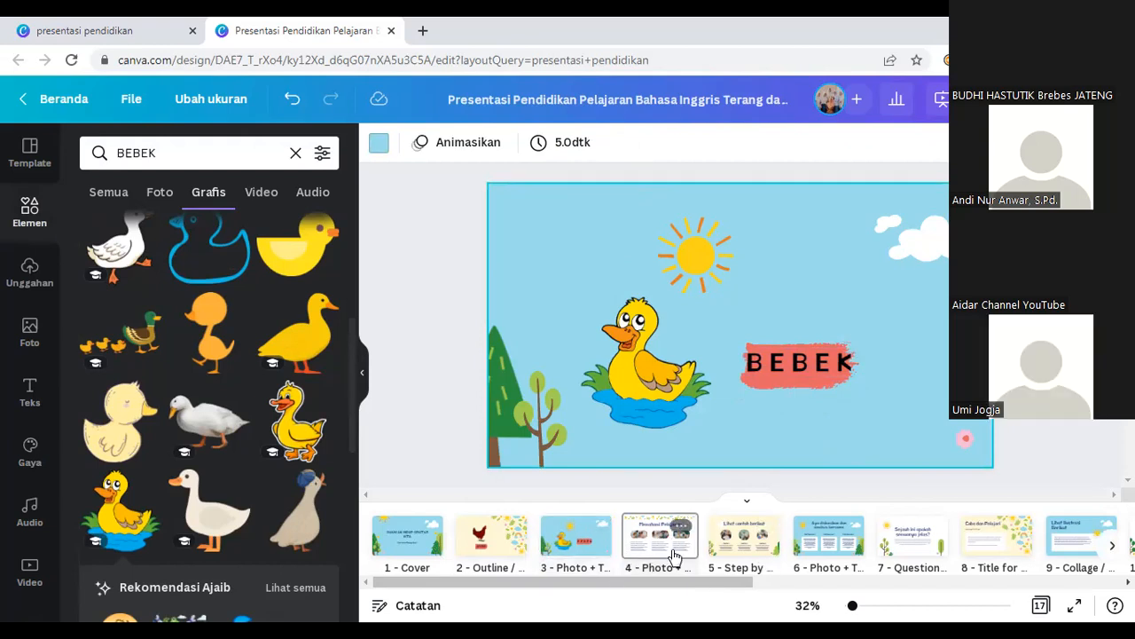
pyautogui.click(674, 556)
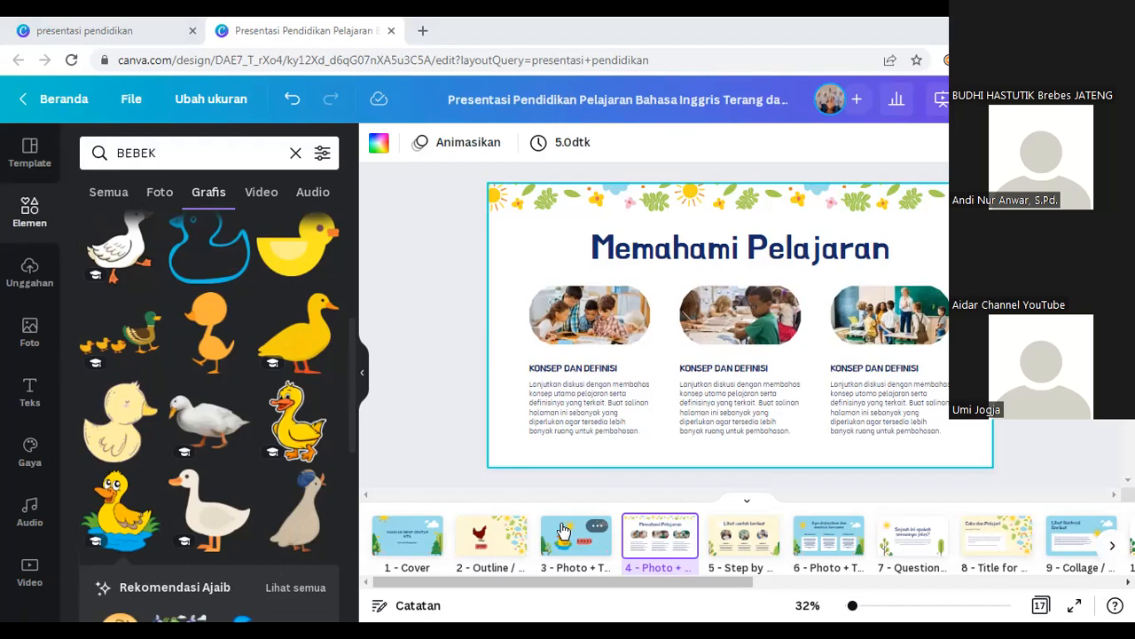
pyautogui.click(493, 530)
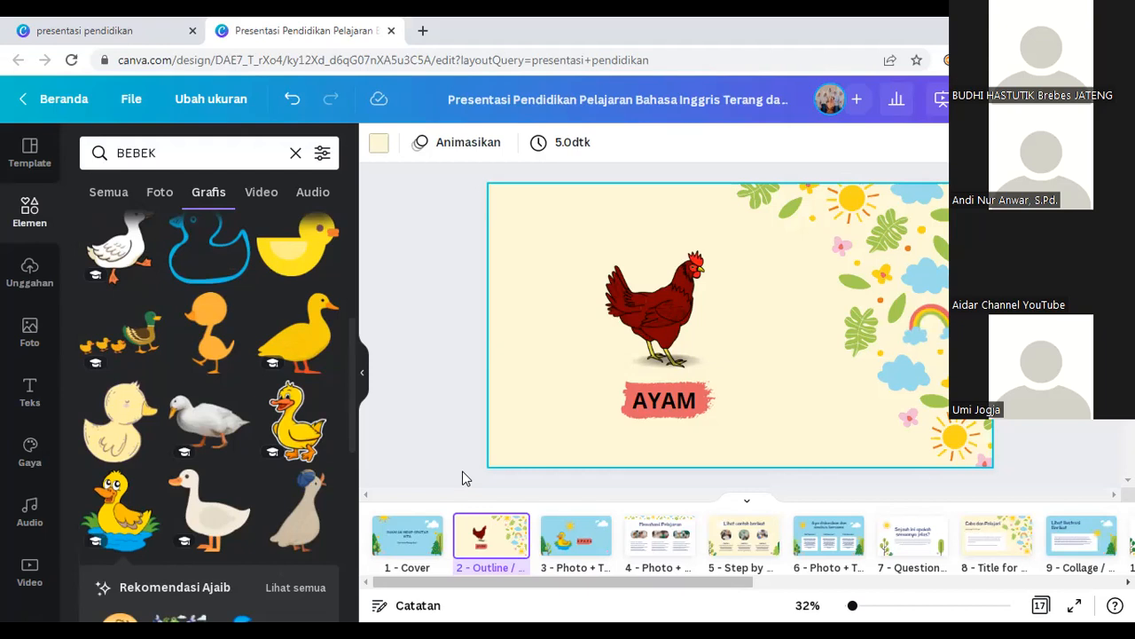
pyautogui.click(558, 527)
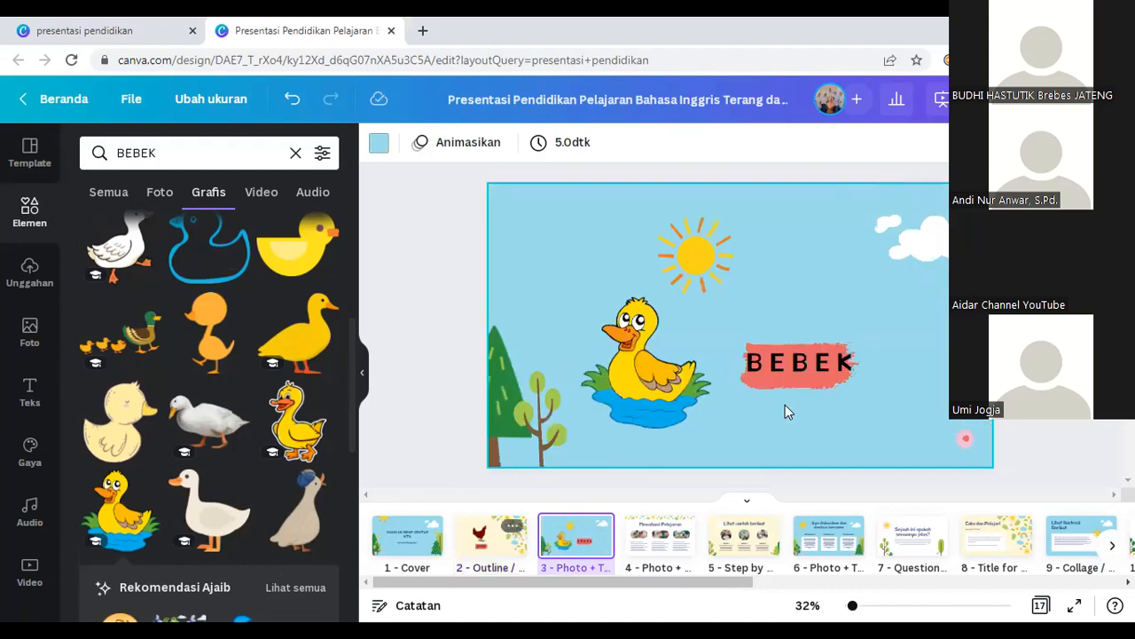
pyautogui.click(793, 390)
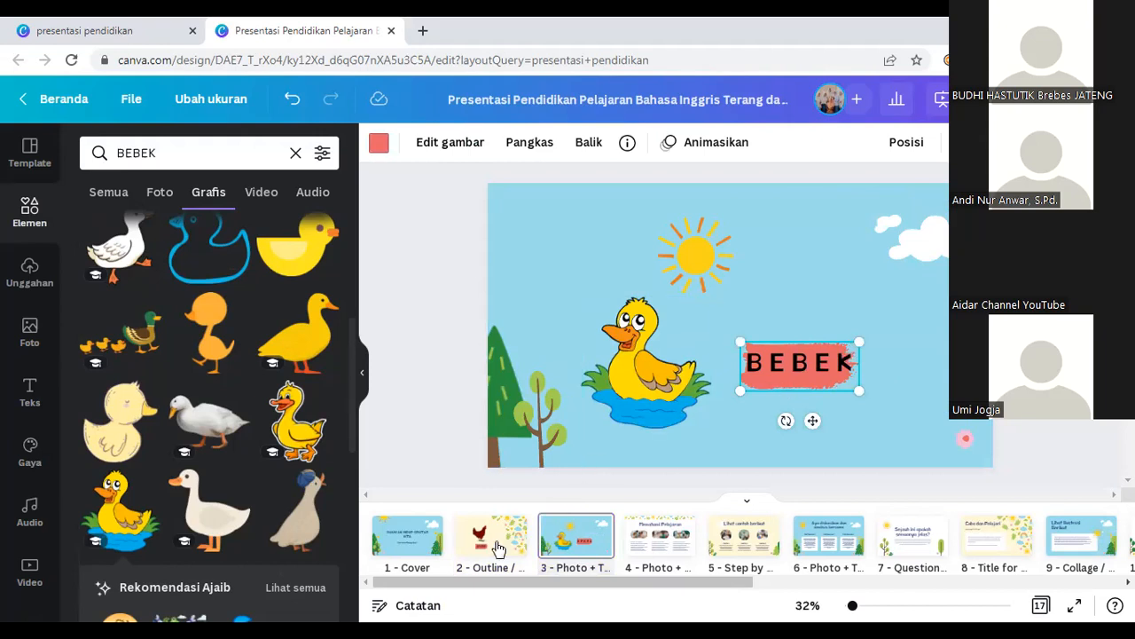
pyautogui.moveTo(497, 545)
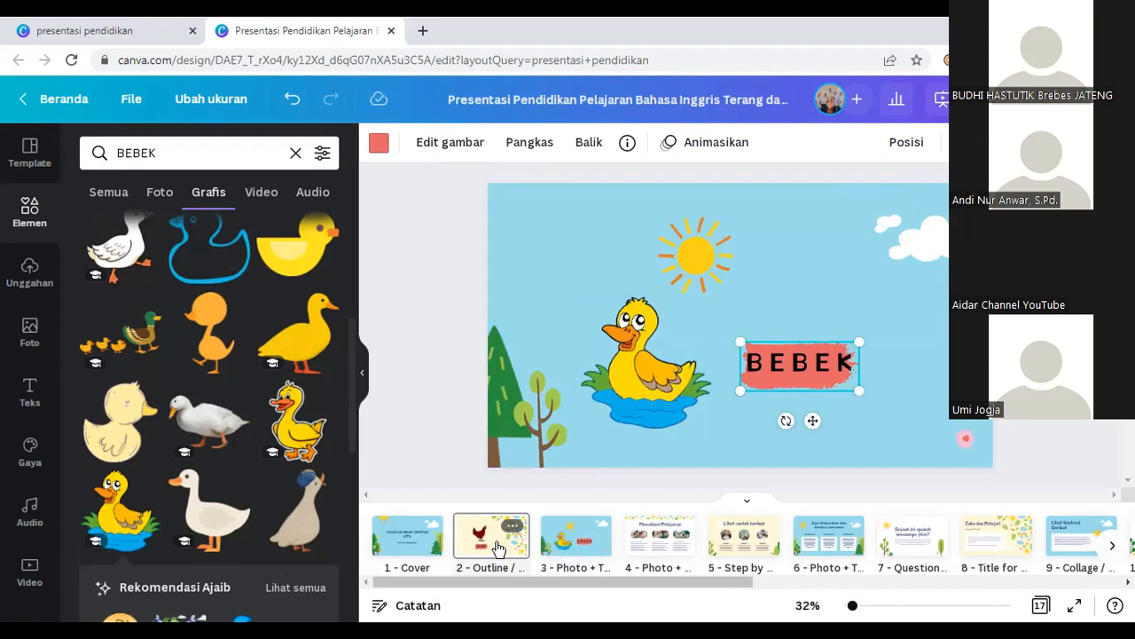
pyautogui.click(498, 545)
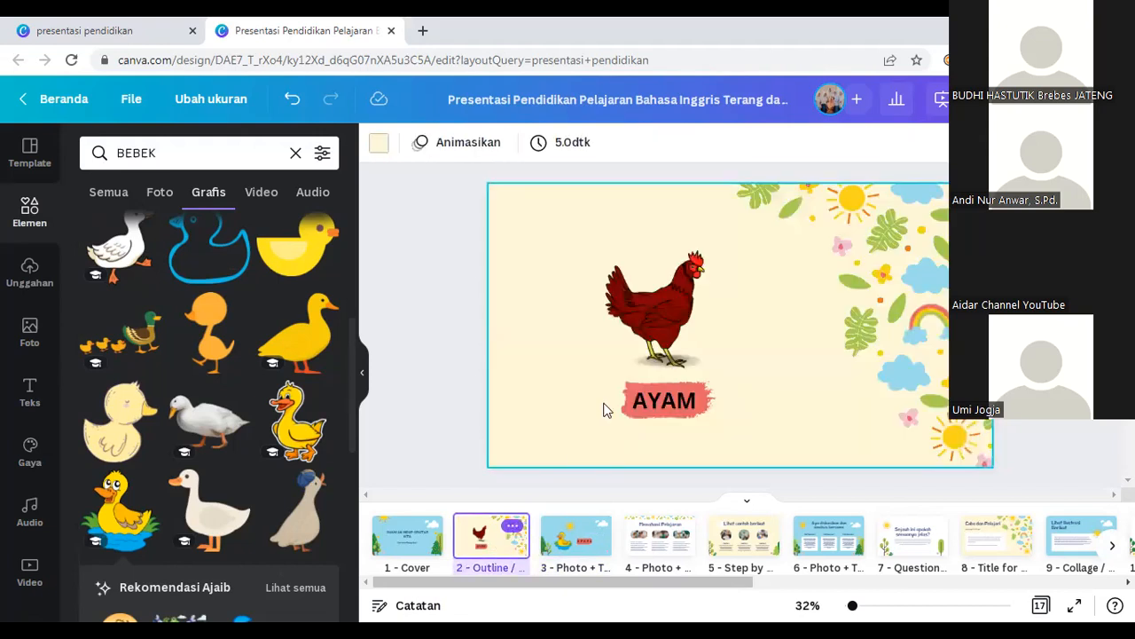
pyautogui.click(661, 425)
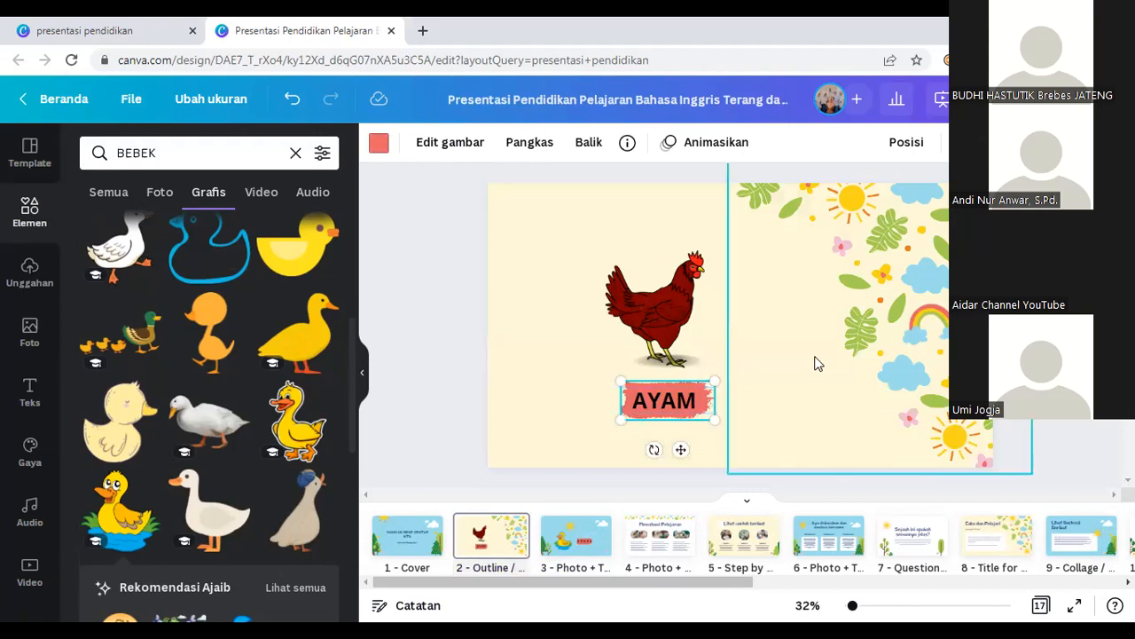
pyautogui.rightClick(692, 388)
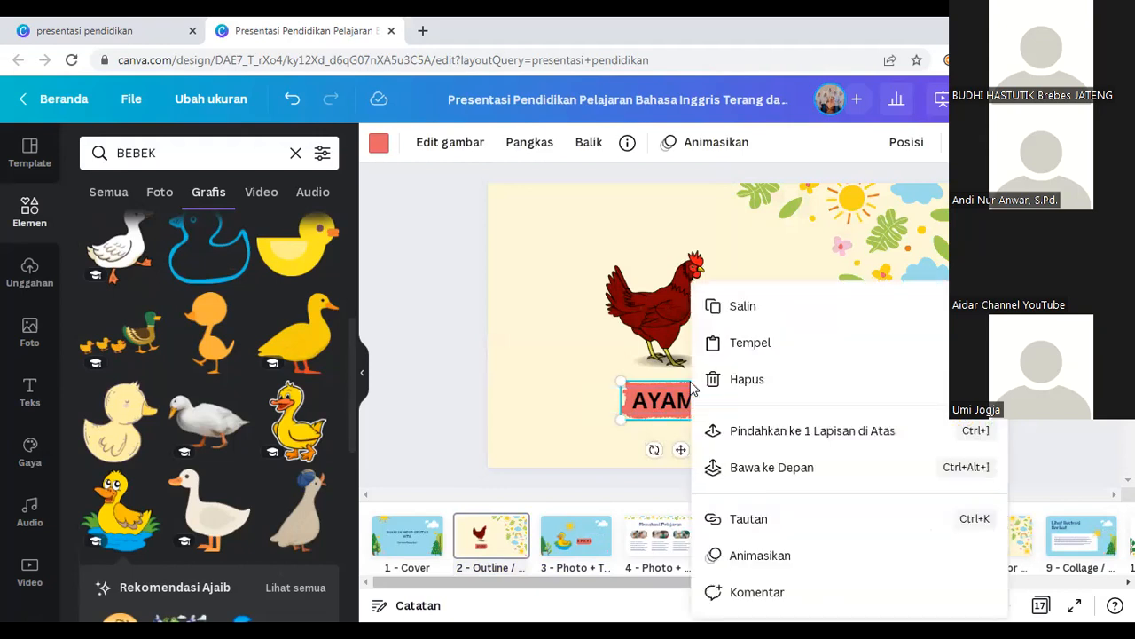
pyautogui.click(572, 369)
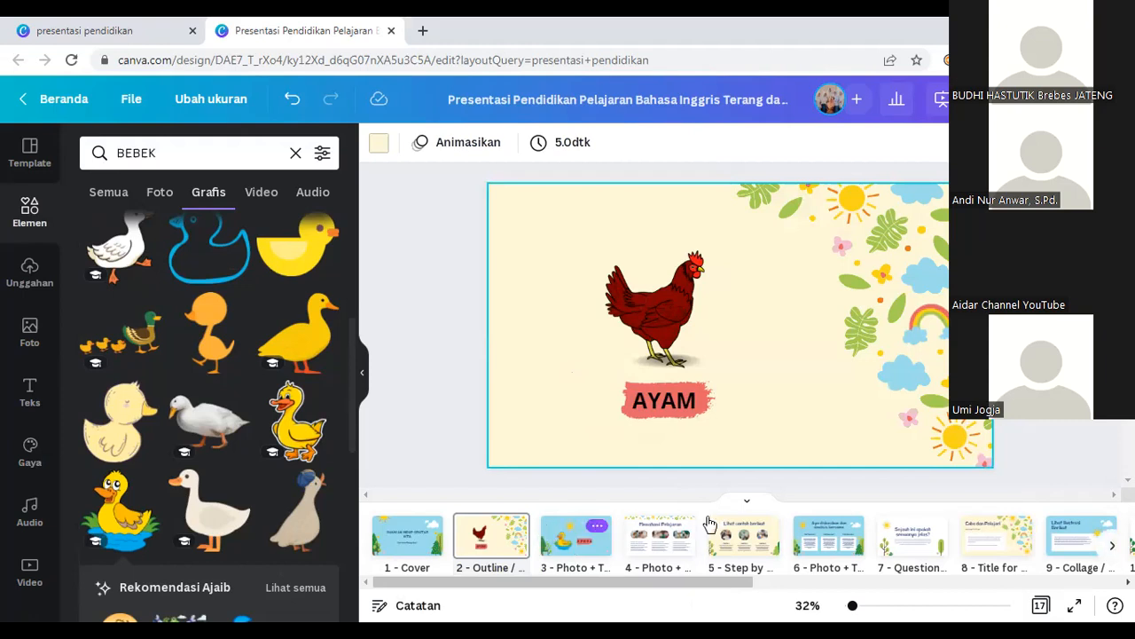
pyautogui.click(548, 532)
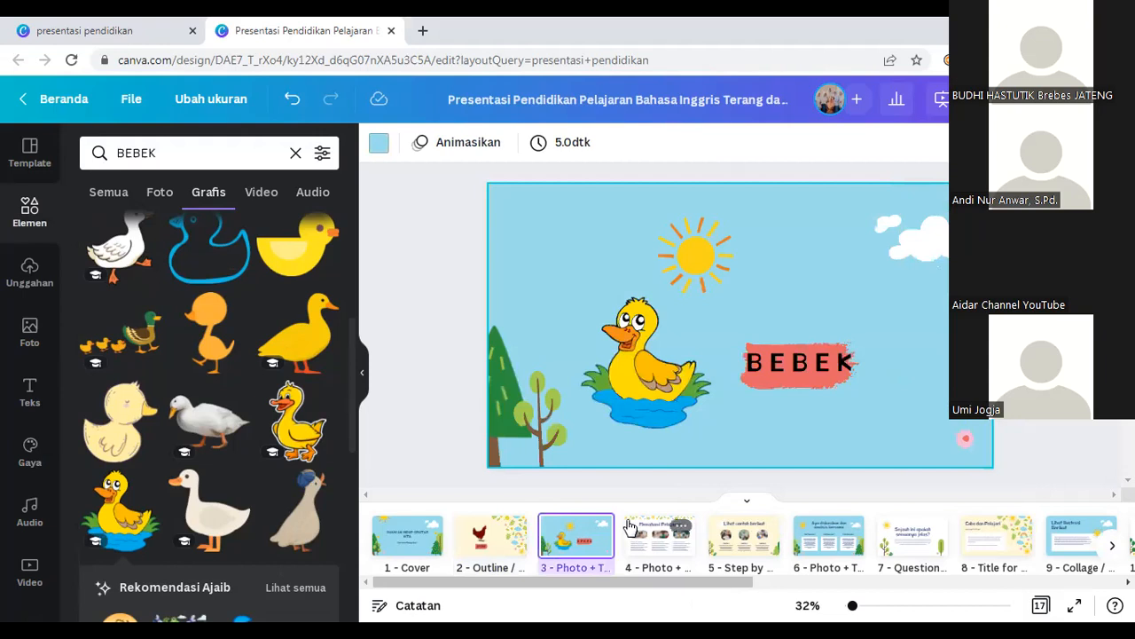
# Step: Try replacing the "Memahami Pelajaran" heading on page 4 with "HEWAN MELAHIR"
pyautogui.click(628, 527)
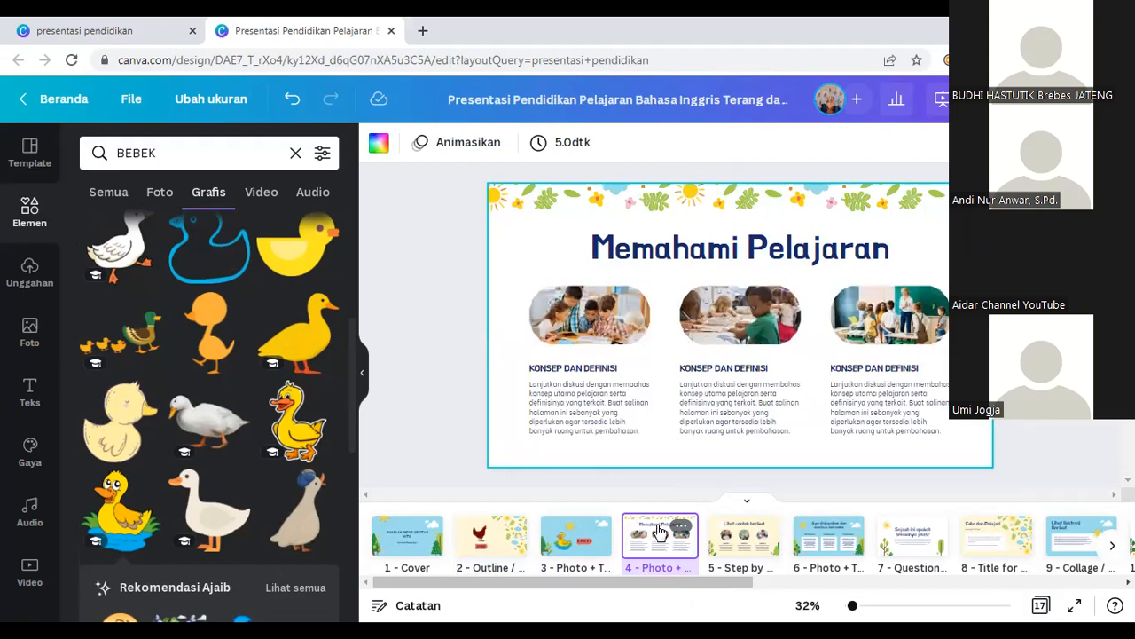
pyautogui.click(748, 257)
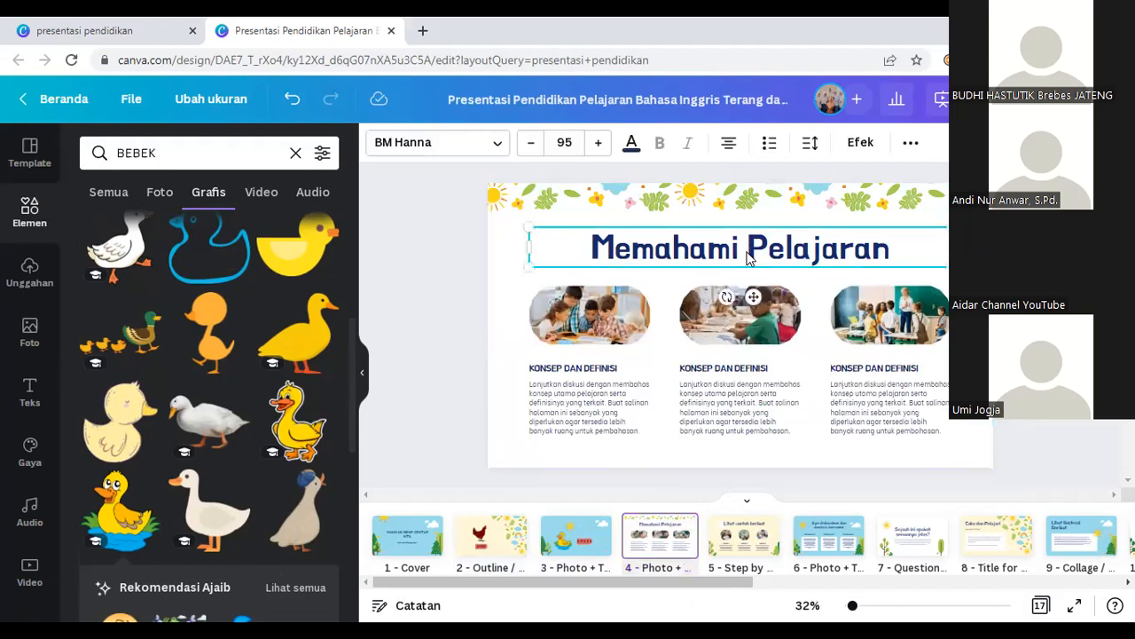
pyautogui.click(894, 249)
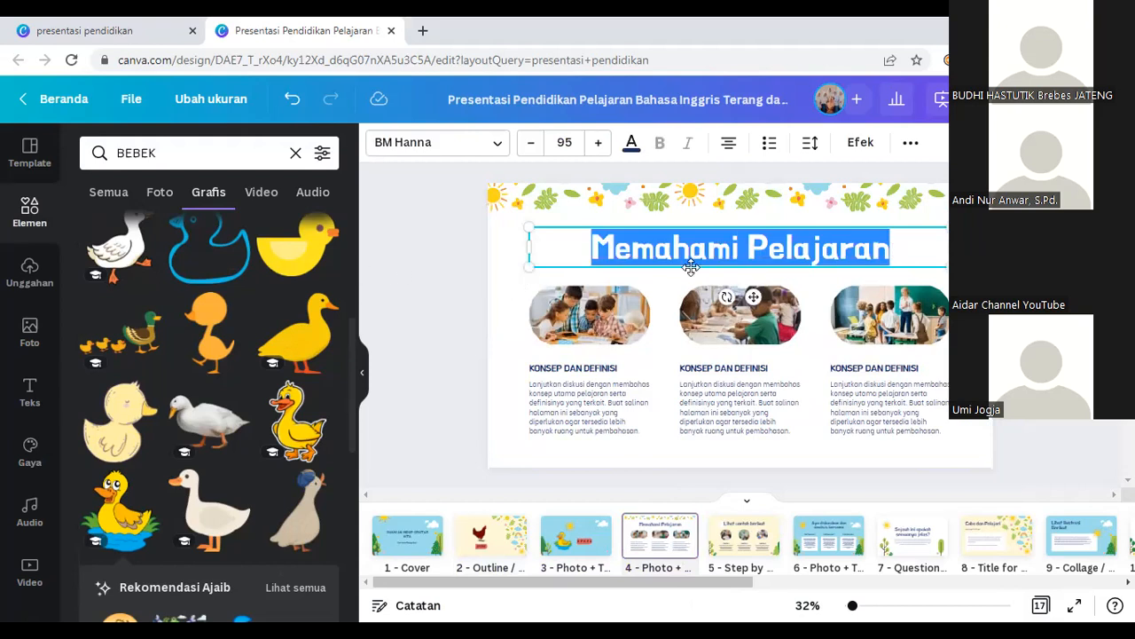
pyautogui.click(894, 255)
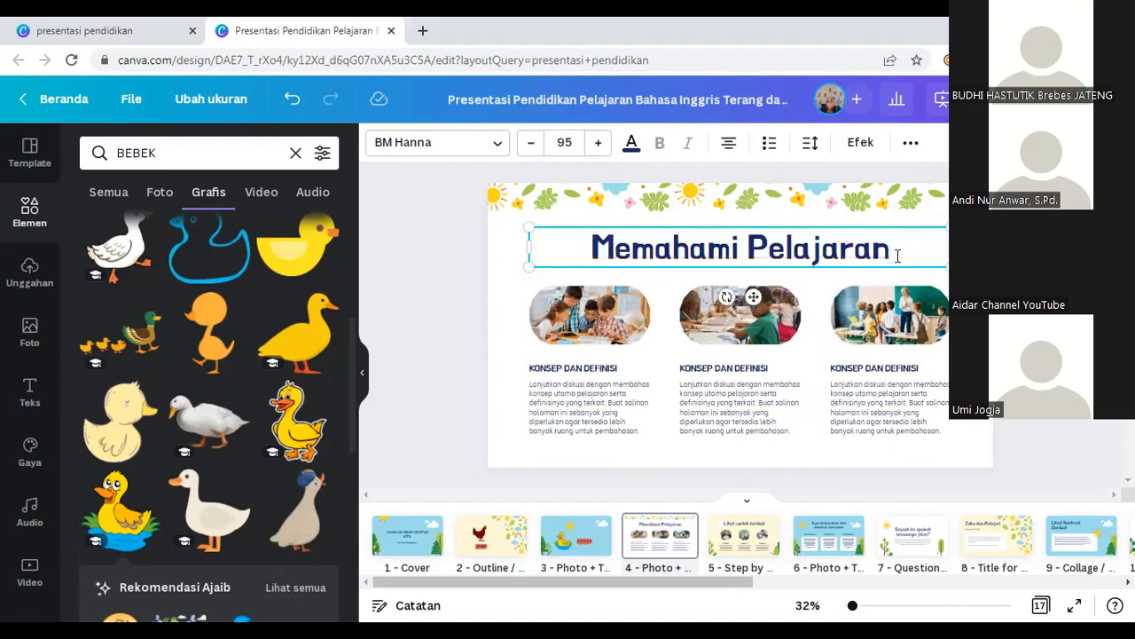
pyautogui.moveTo(894, 255); pyautogui.dragTo(590, 251)
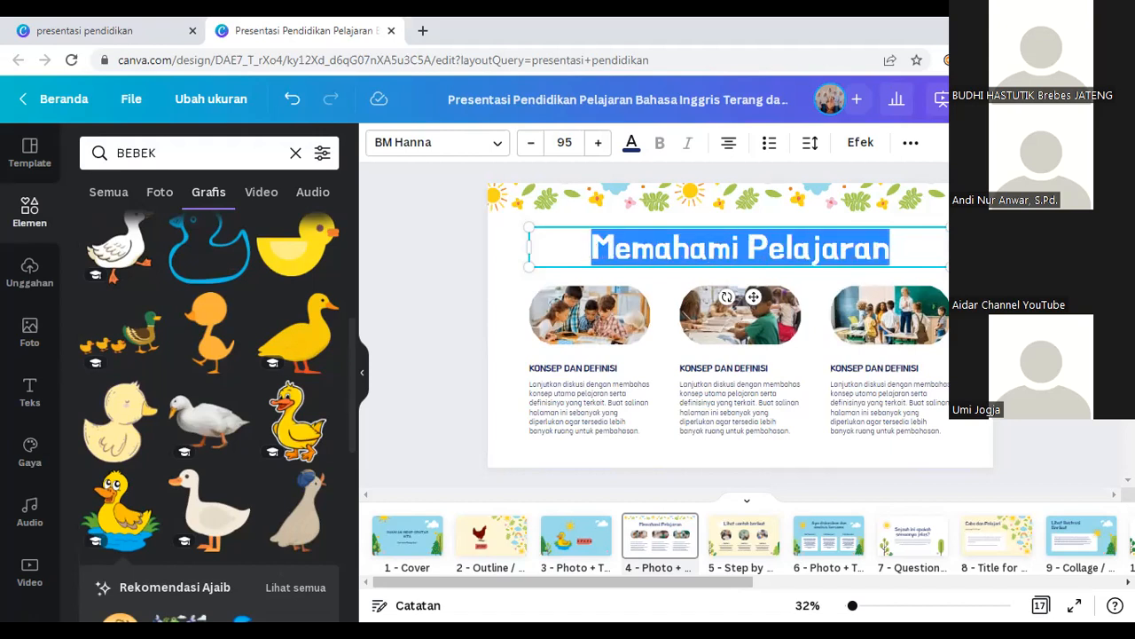
pyautogui.write('he')
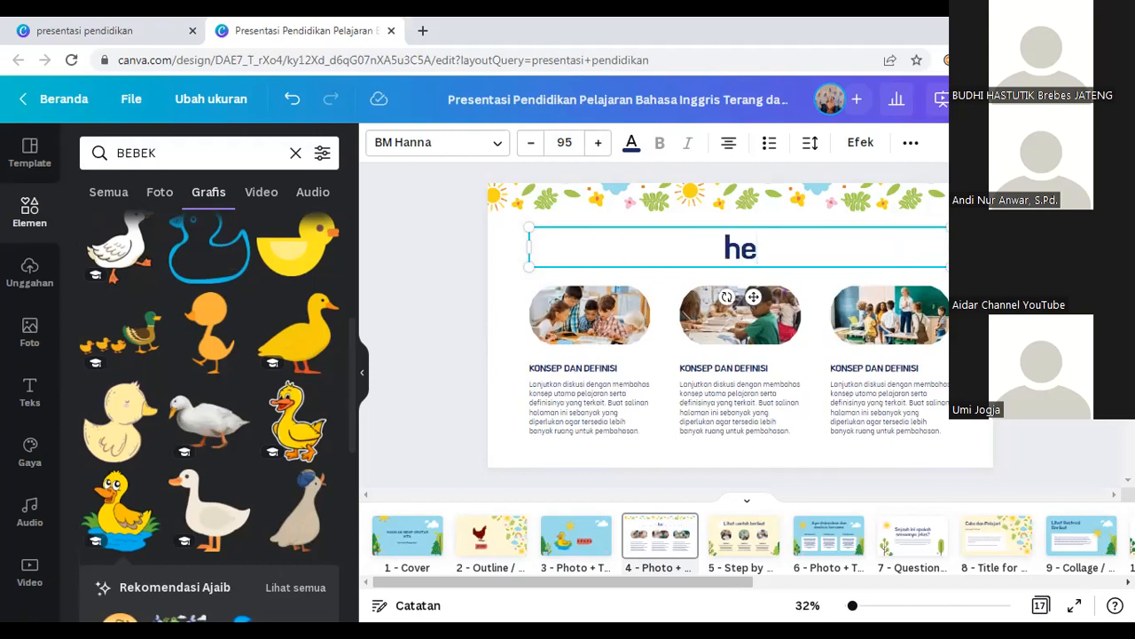
pyautogui.press('BackSpace')
pyautogui.press('BackSpace')
pyautogui.write('HEWAN MELAHIR')
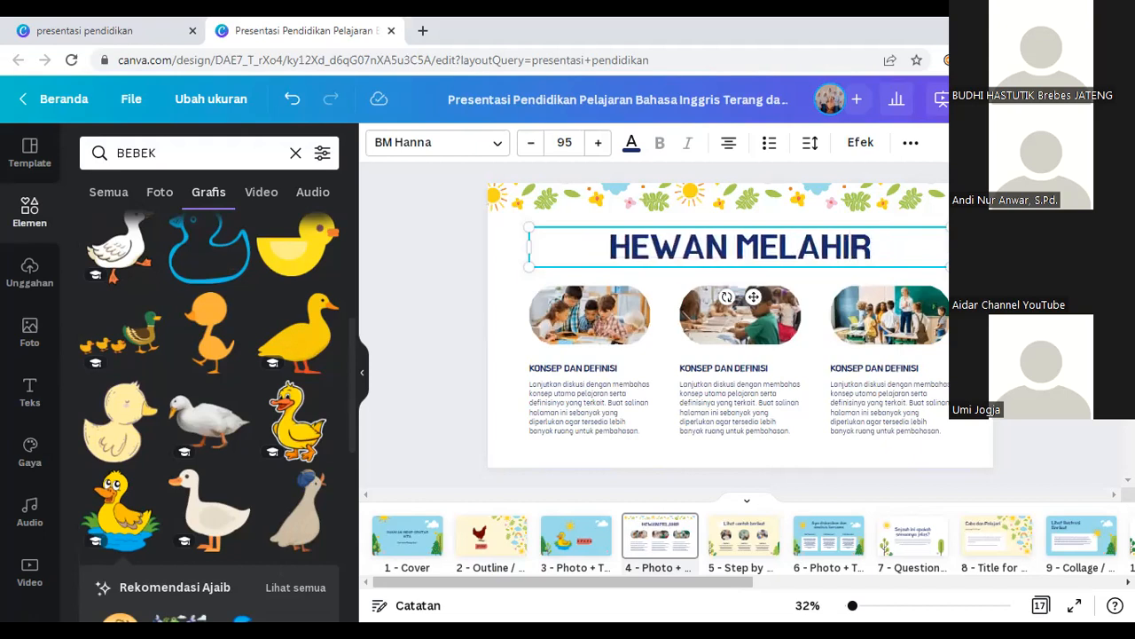
# Step: Clear all the heading text at the top of page 4
pyautogui.press('BackSpace')
pyautogui.press('BackSpace')
pyautogui.press('BackSpace')
pyautogui.press('BackSpace')
pyautogui.press('BackSpace')
pyautogui.press('BackSpace')
pyautogui.press('BackSpace')
pyautogui.press('BackSpace')
pyautogui.press('BackSpace')
pyautogui.press('BackSpace')
pyautogui.press('BackSpace')
pyautogui.press('BackSpace')
pyautogui.press('BackSpace')
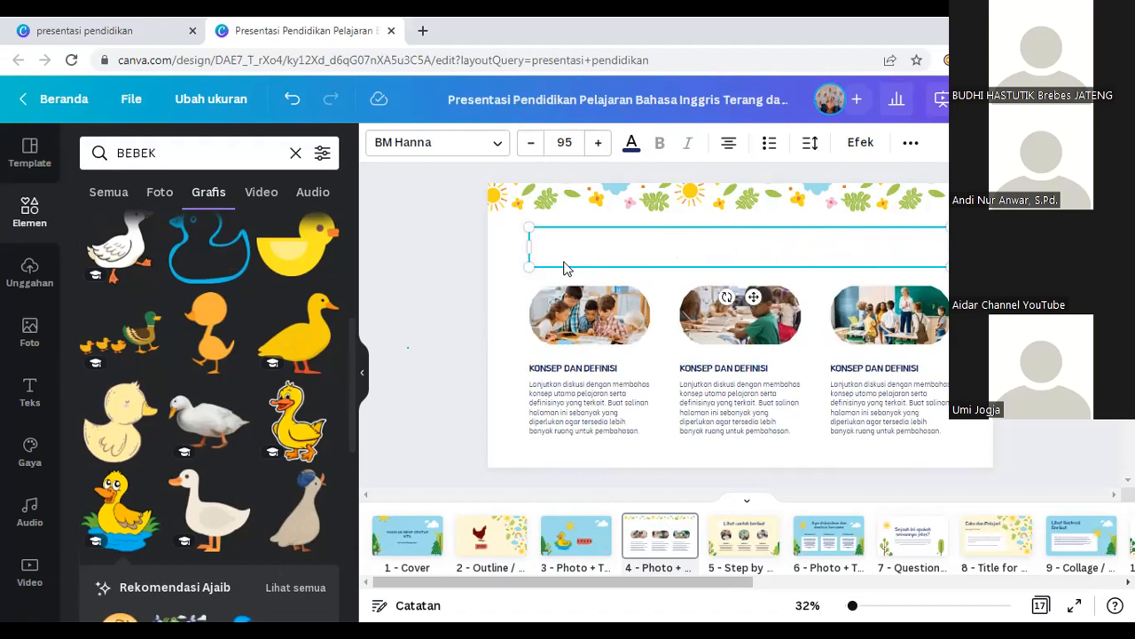
pyautogui.click(512, 257)
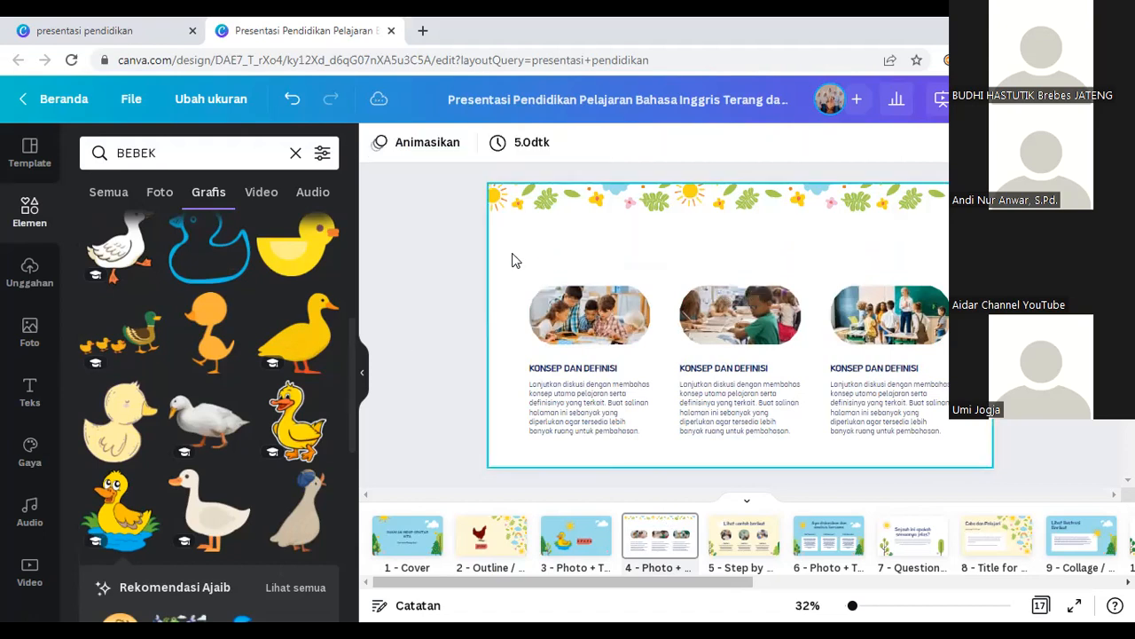
# Step: Delete the three description paragraphs beneath the "KONSEP DAN DEFINISI" subheadings on page 4
pyautogui.click(564, 328)
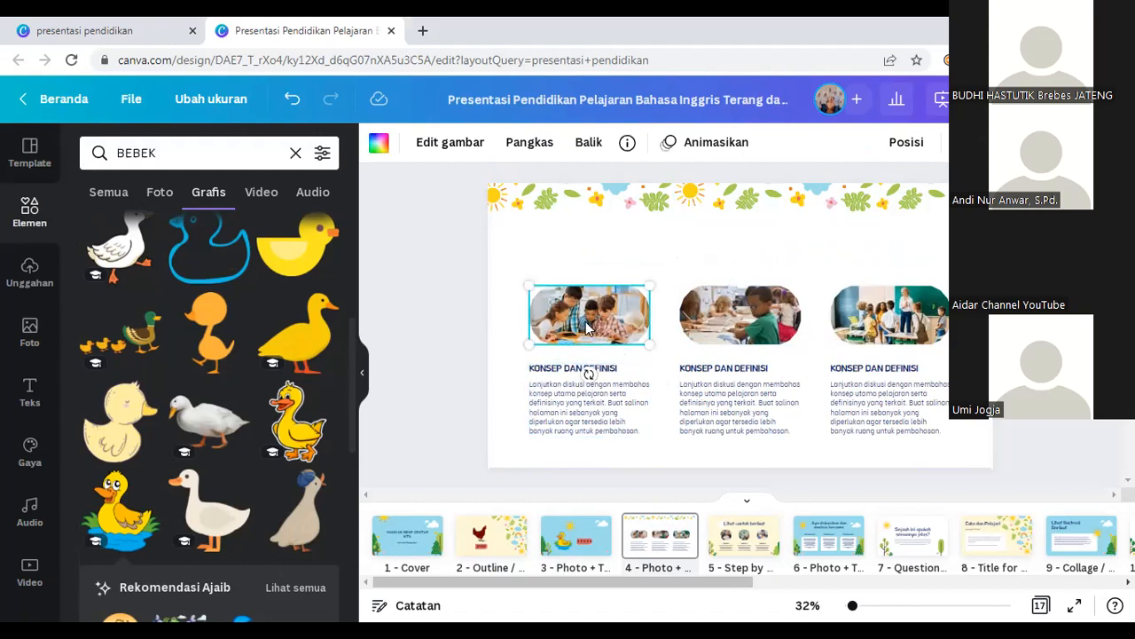
pyautogui.click(574, 407)
pyautogui.press('Delete')
pyautogui.click(726, 390)
pyautogui.press('Delete')
pyautogui.press('Tab')
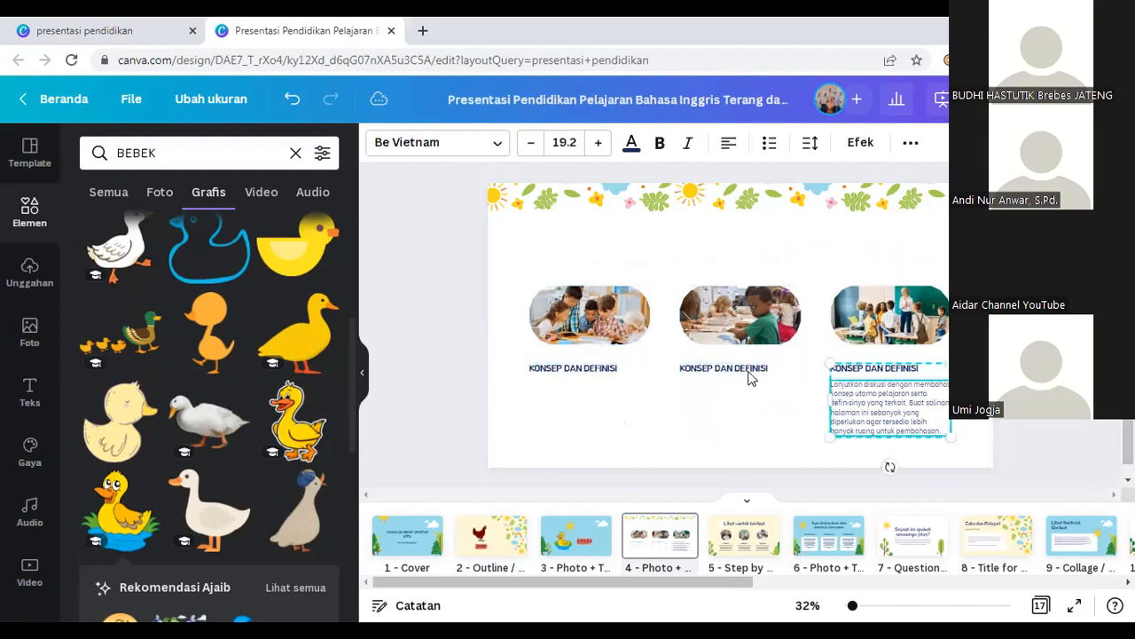
pyautogui.press('Delete')
# Step: Delete the "KONSEP DAN DEFINISI" subheadings under the middle and right photos on page 4
pyautogui.hotkey('shift', 'Tab')
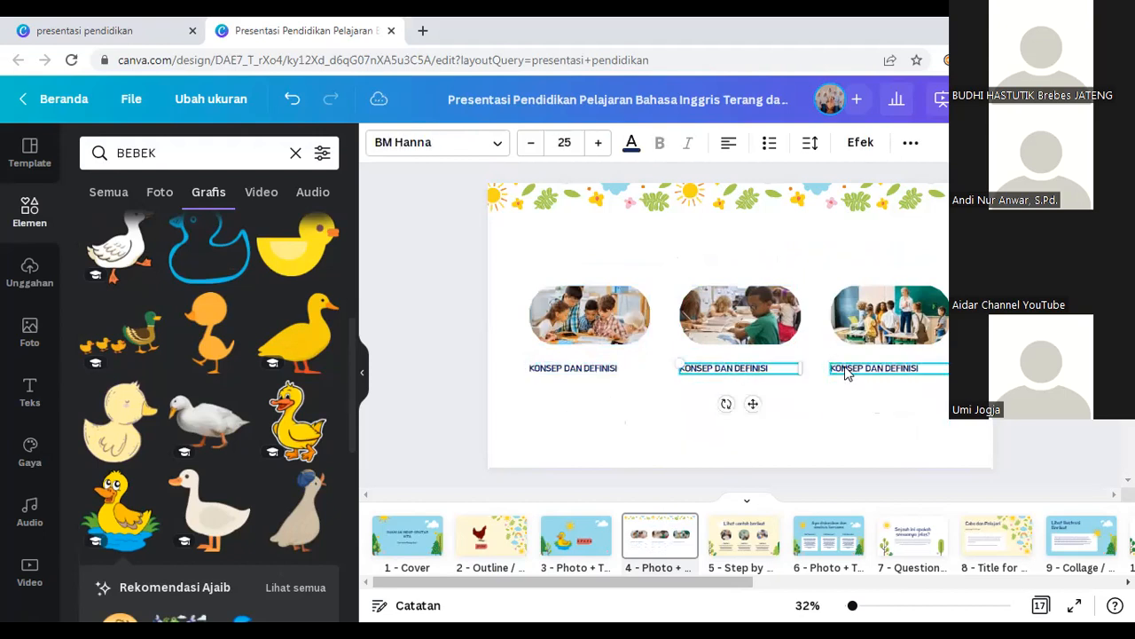
pyautogui.keyDown('shift'); pyautogui.click(851, 373); pyautogui.keyUp('shift')
pyautogui.press('Delete')
# Step: Delete the three classroom photos together with their empty rounded frames from page 4
pyautogui.click(744, 348)
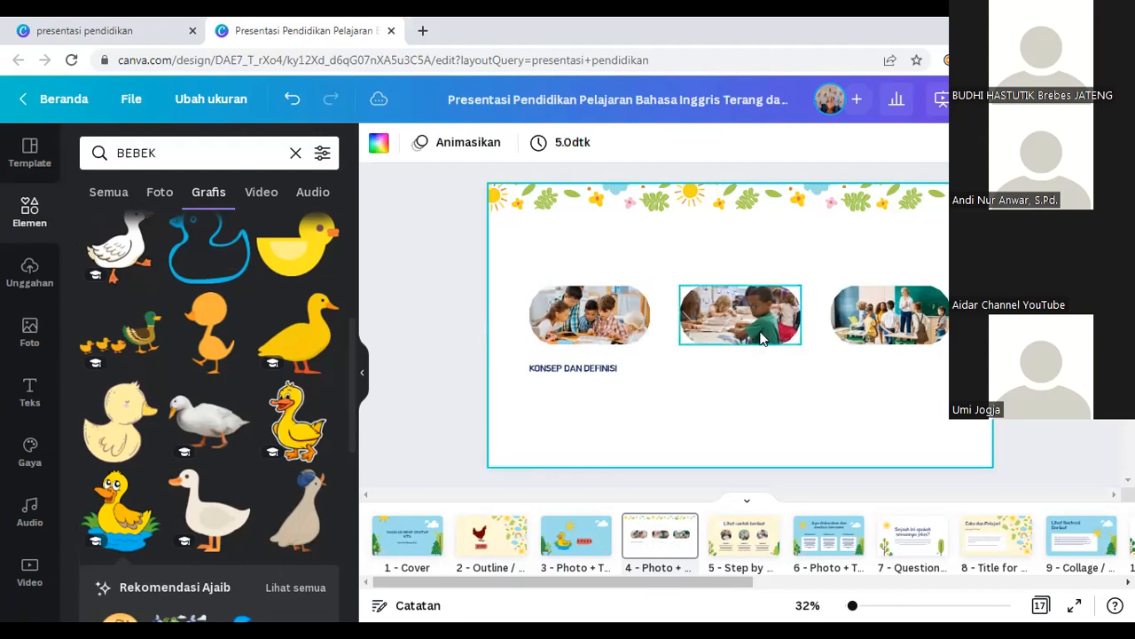
pyautogui.press('Delete')
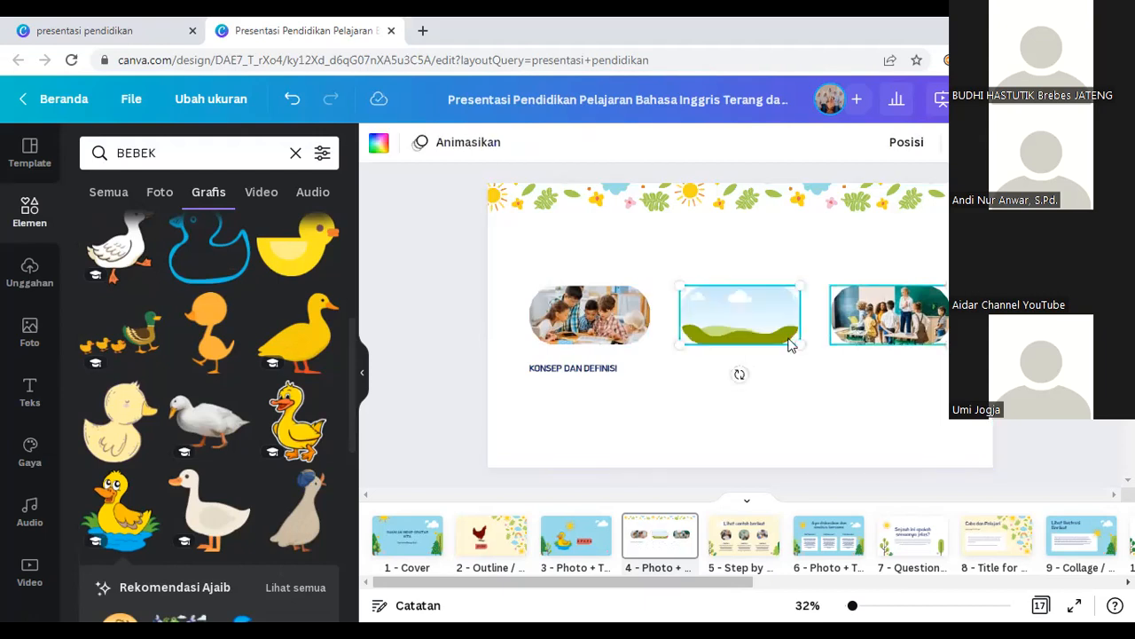
pyautogui.moveTo(761, 329); pyautogui.dragTo(910, 330)
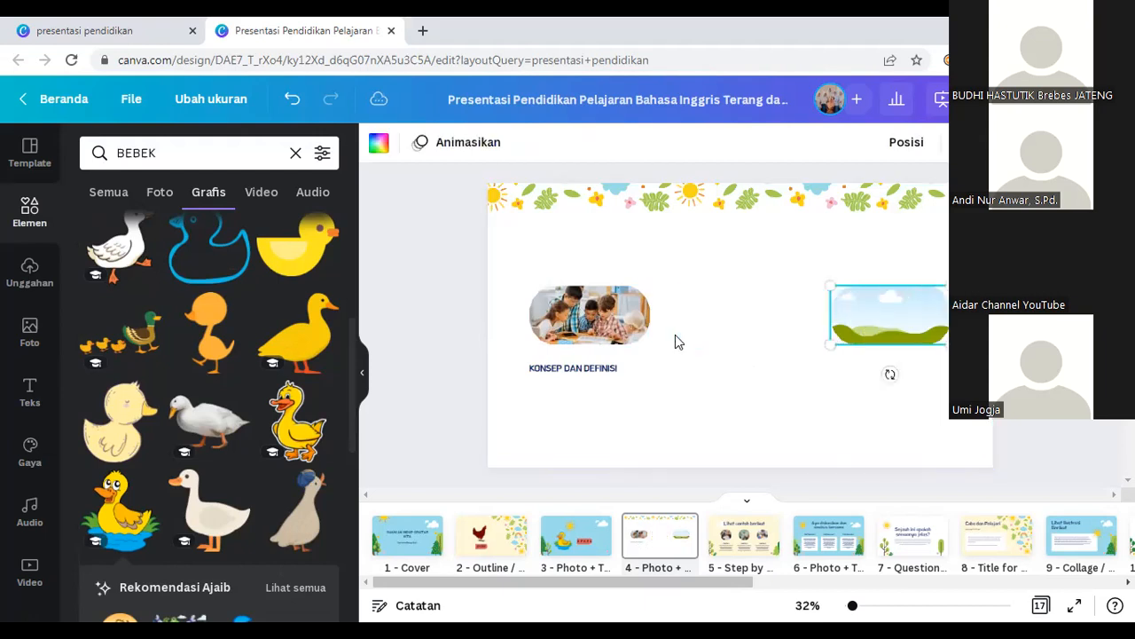
pyautogui.press('Delete')
pyautogui.click(647, 329)
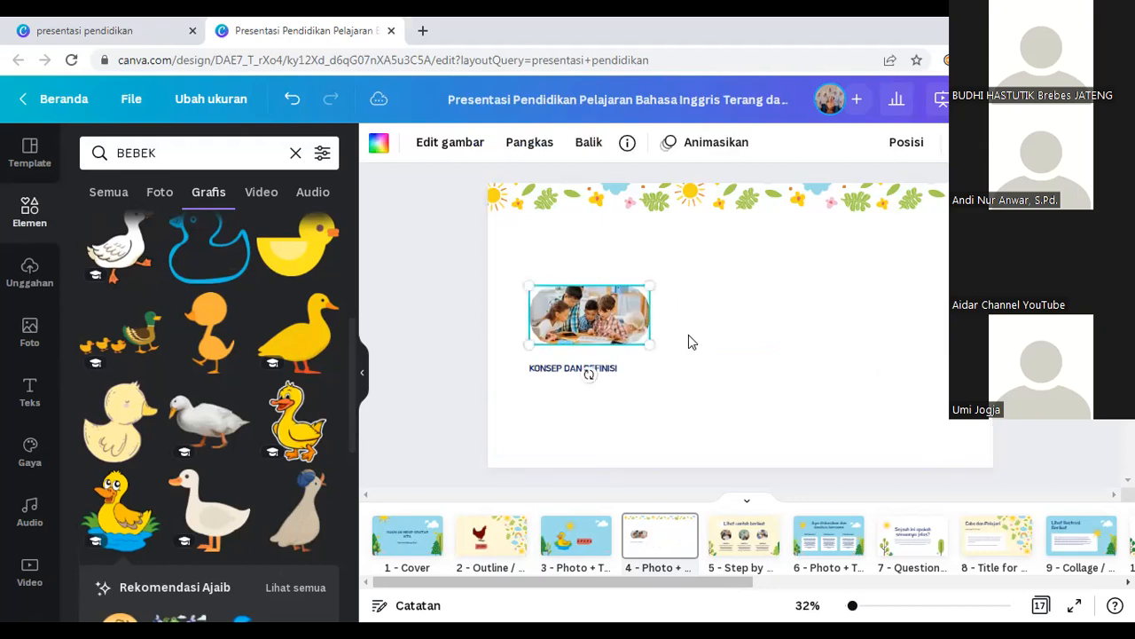
pyautogui.press('Delete')
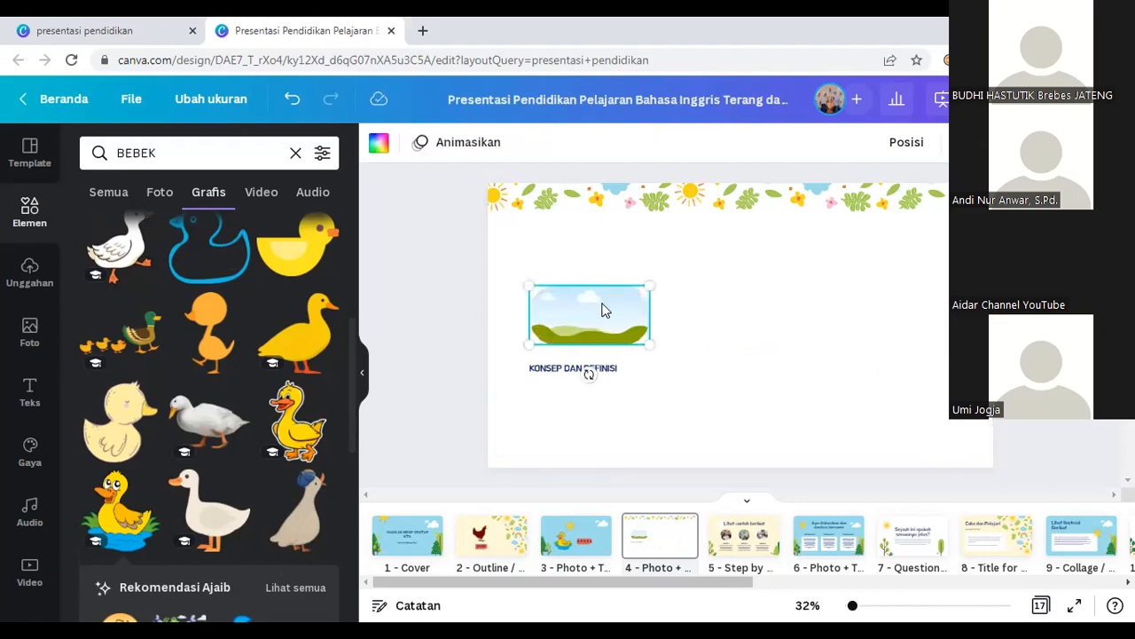
pyautogui.press('Delete')
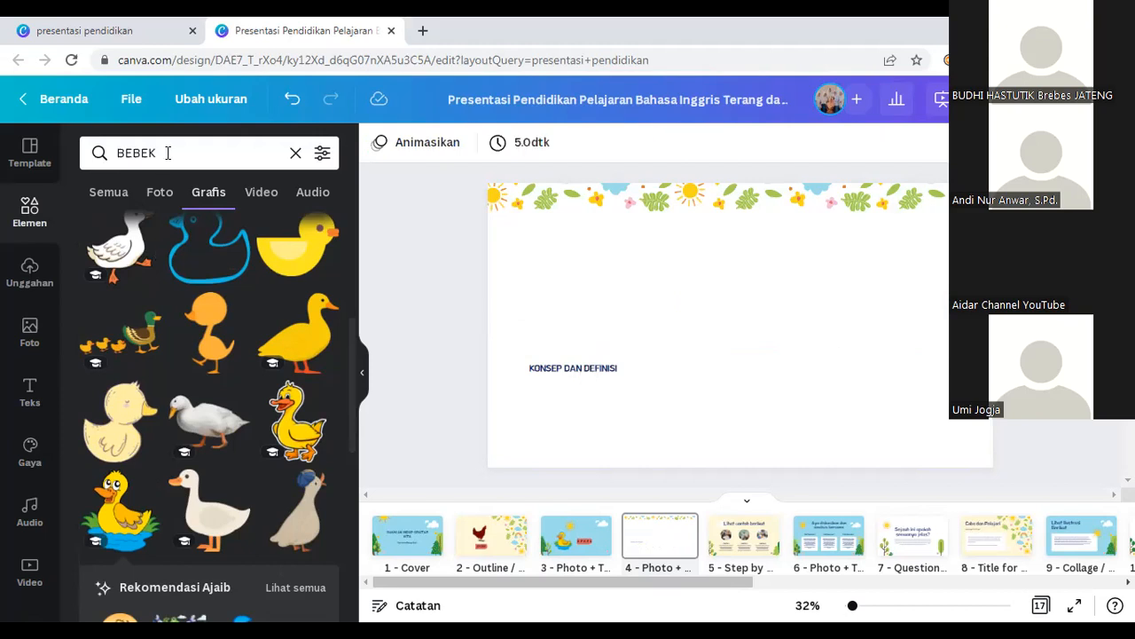
# Step: Search the graphic elements for "SAPI"
pyautogui.click(84, 144)
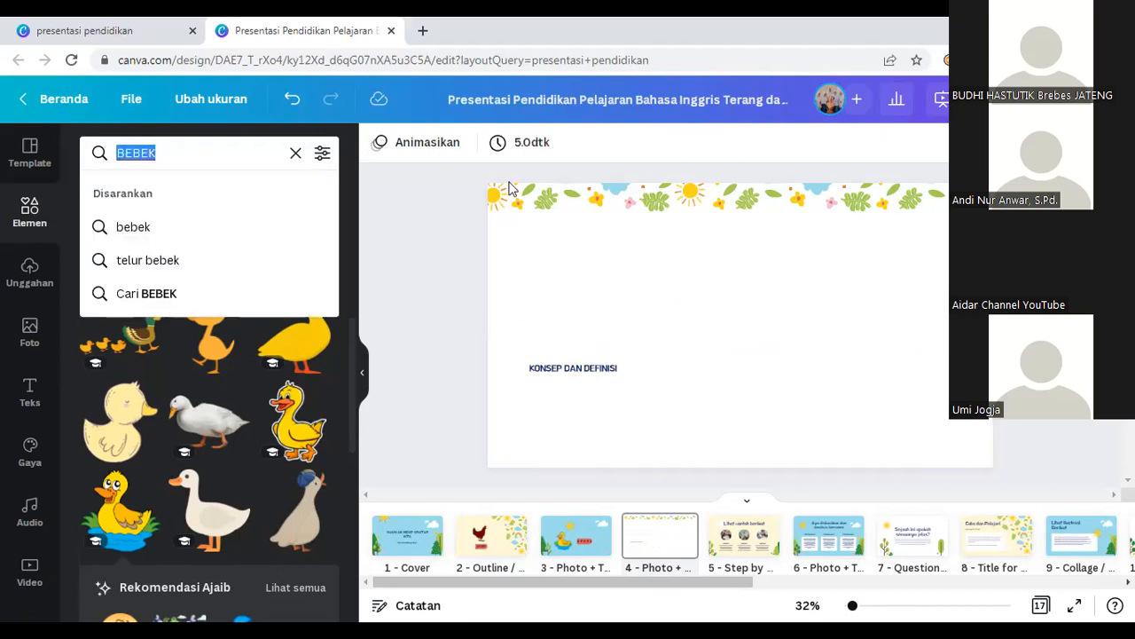
pyautogui.write('SAP')
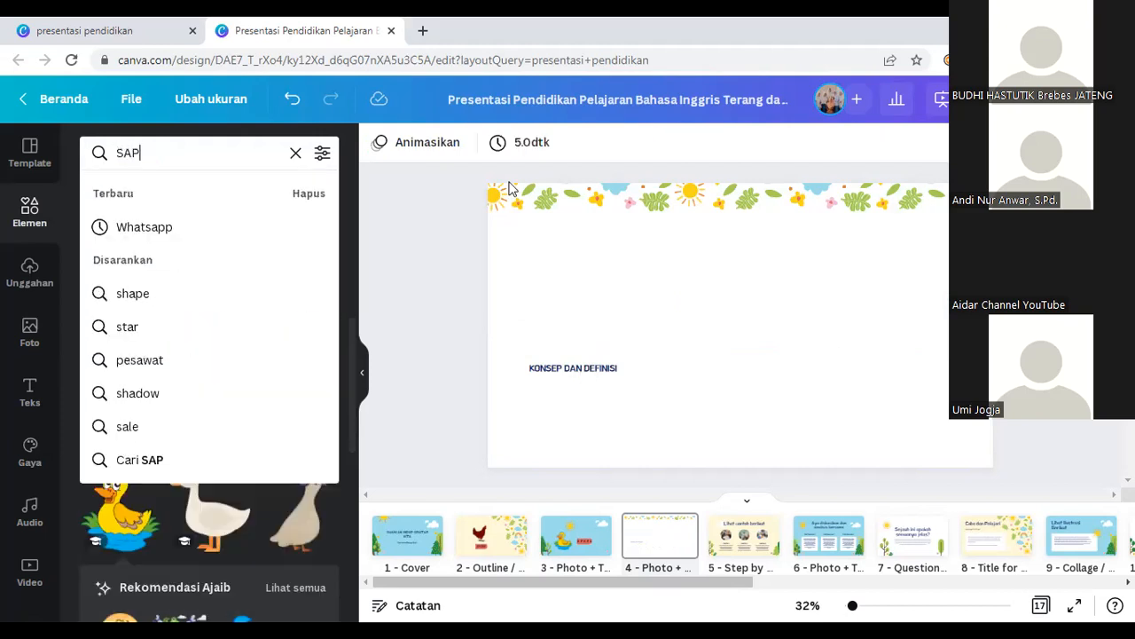
pyautogui.write('I')
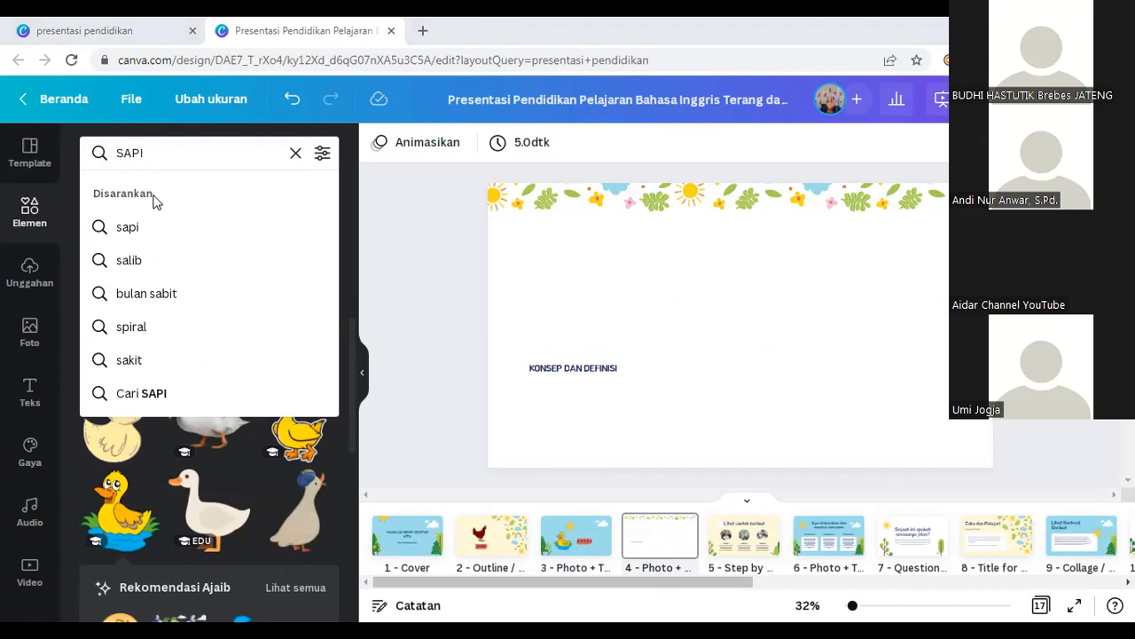
pyautogui.press('Return')
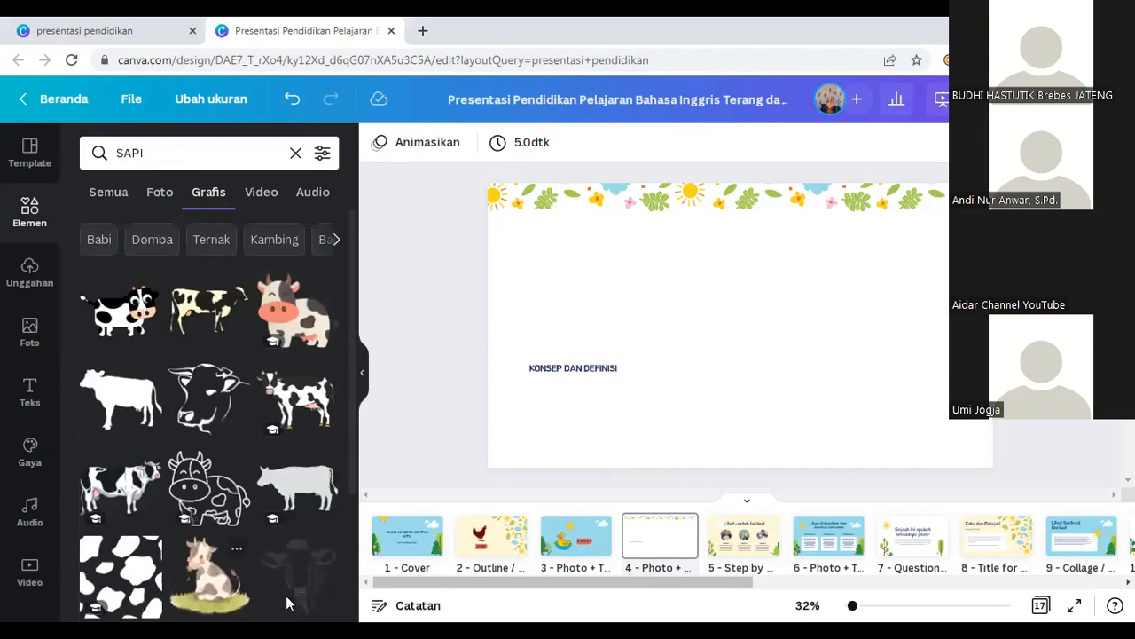
# Step: Insert the standing black-and-white cow illustration on page 4 and place it in the middle of the page, slightly above centre
pyautogui.click(166, 310)
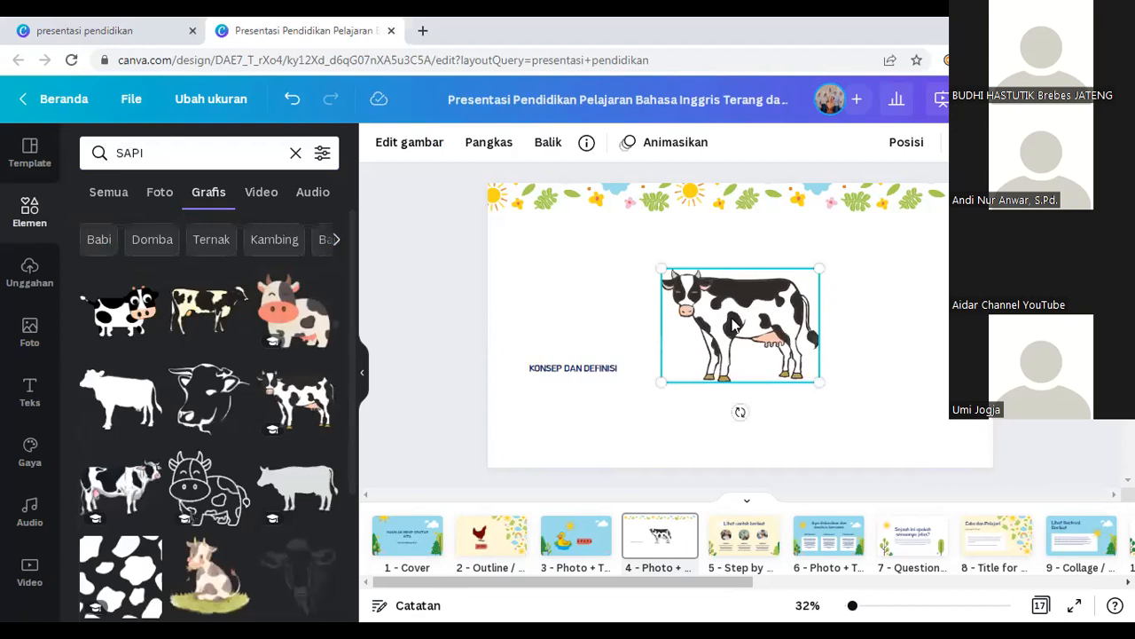
pyautogui.moveTo(707, 321); pyautogui.dragTo(722, 323)
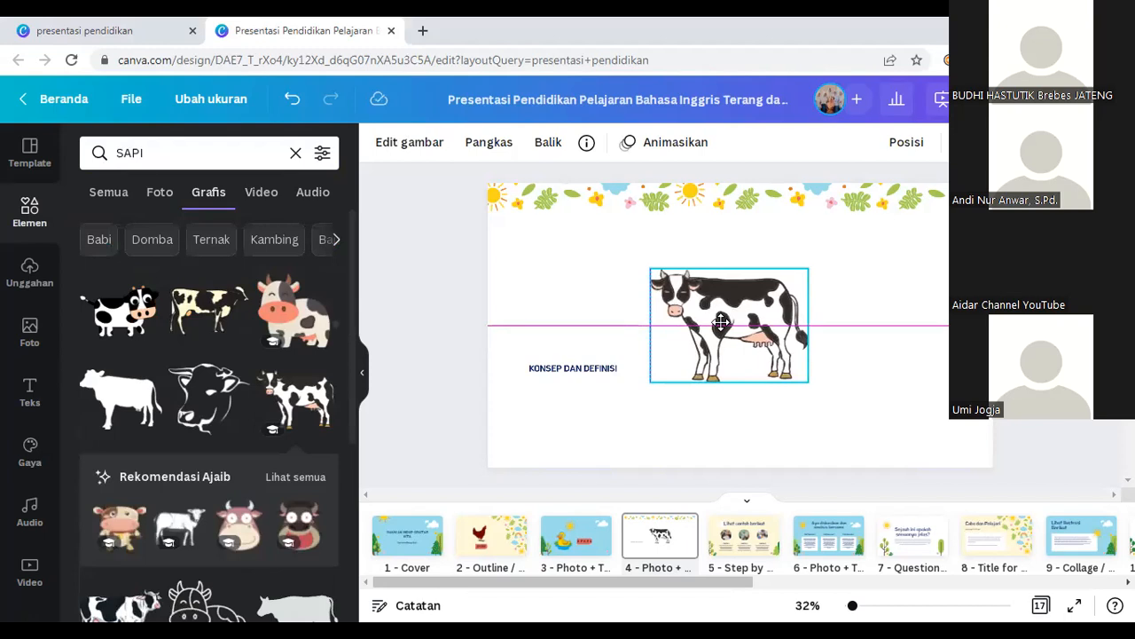
pyautogui.moveTo(722, 323); pyautogui.dragTo(718, 323)
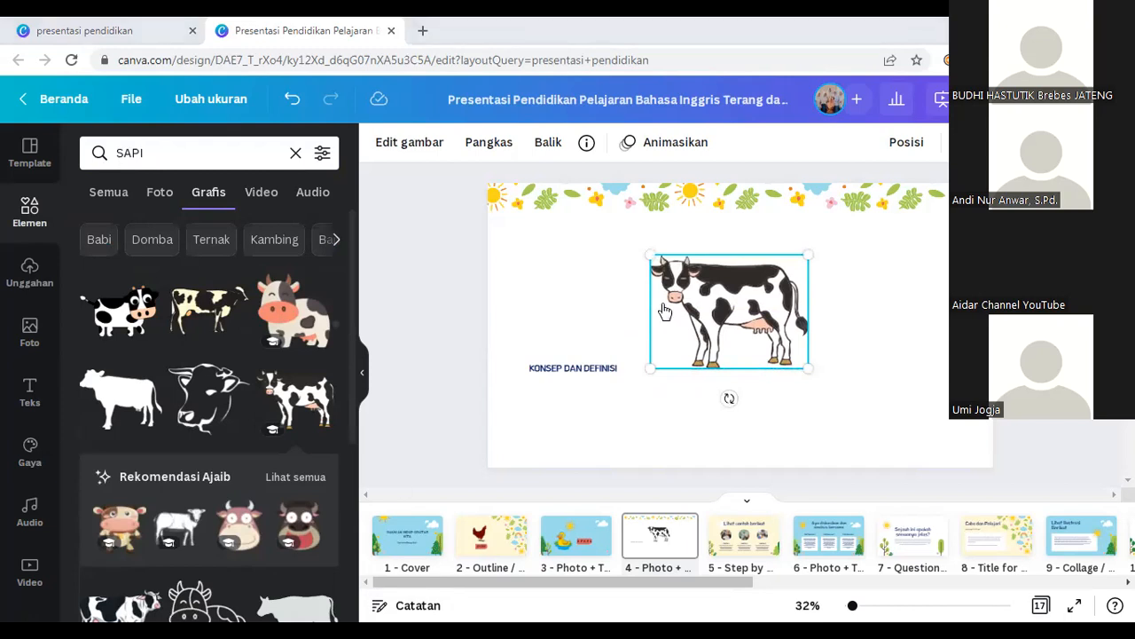
# Step: Move the remaining "KONSEP DAN DEFINISI" subheading beneath the cow and replace its text with "SAPI"
pyautogui.moveTo(550, 376); pyautogui.dragTo(712, 388)
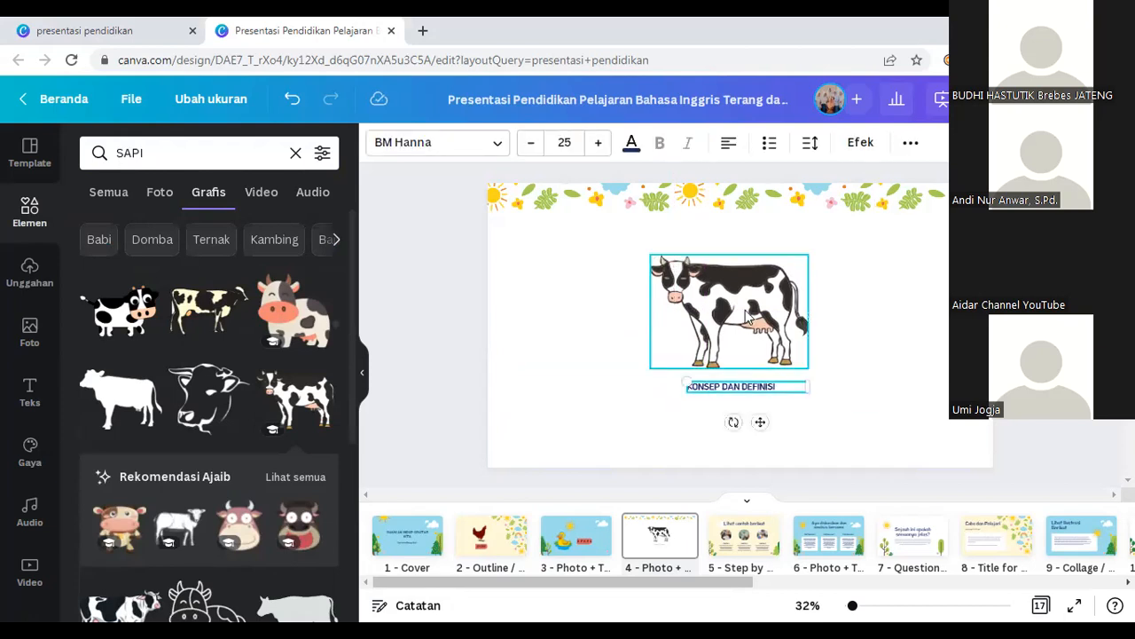
pyautogui.doubleClick(779, 388)
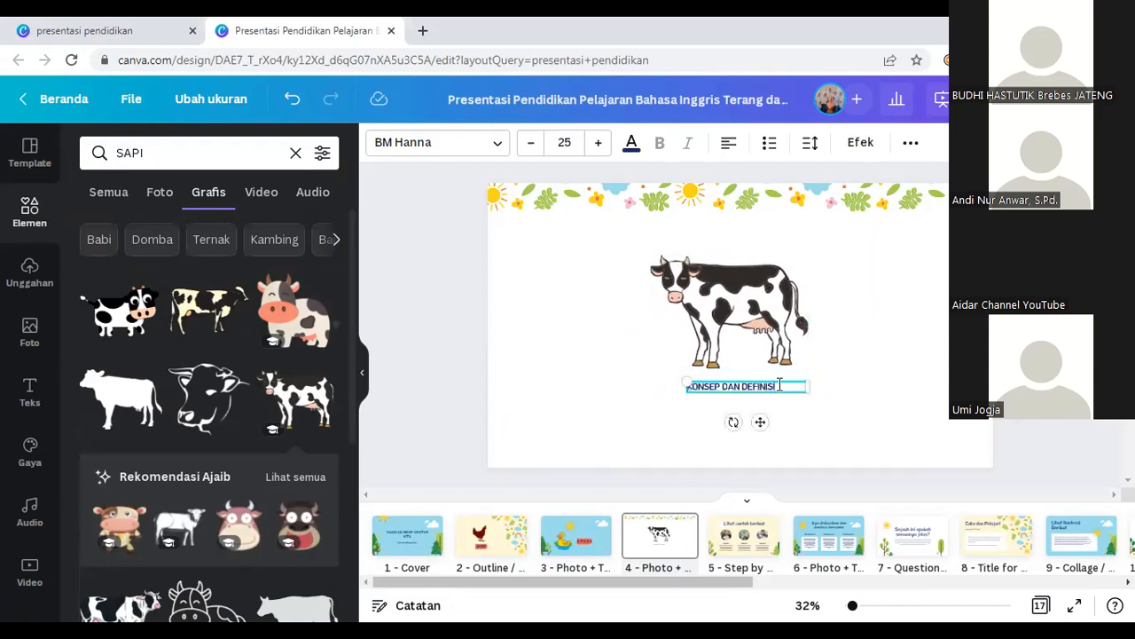
pyautogui.moveTo(783, 386); pyautogui.dragTo(670, 384)
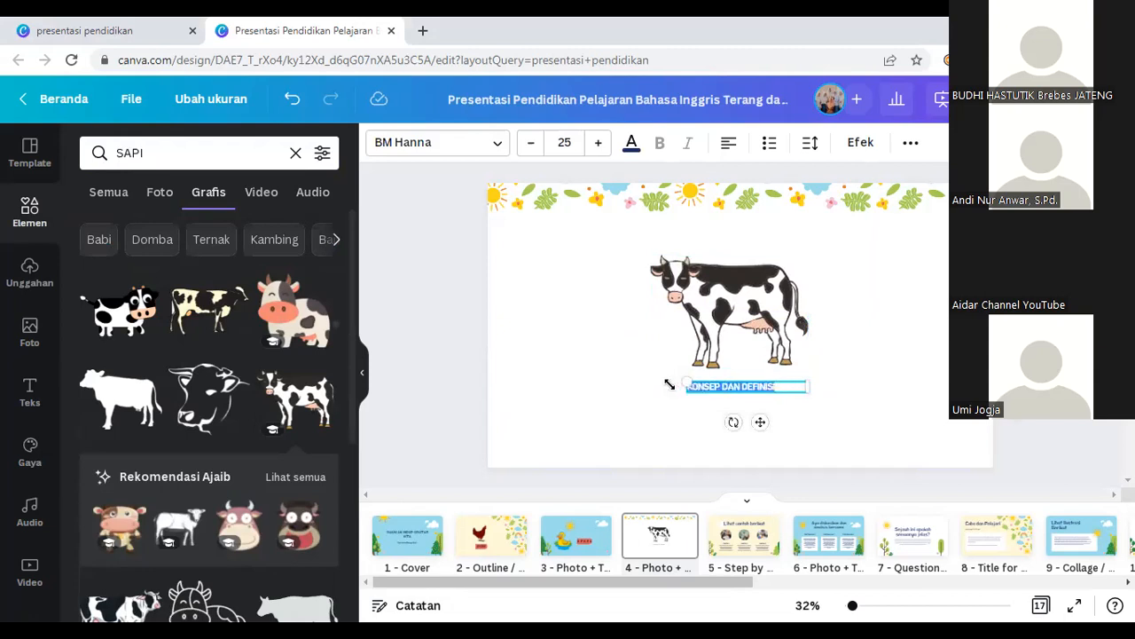
pyautogui.write('SAP')
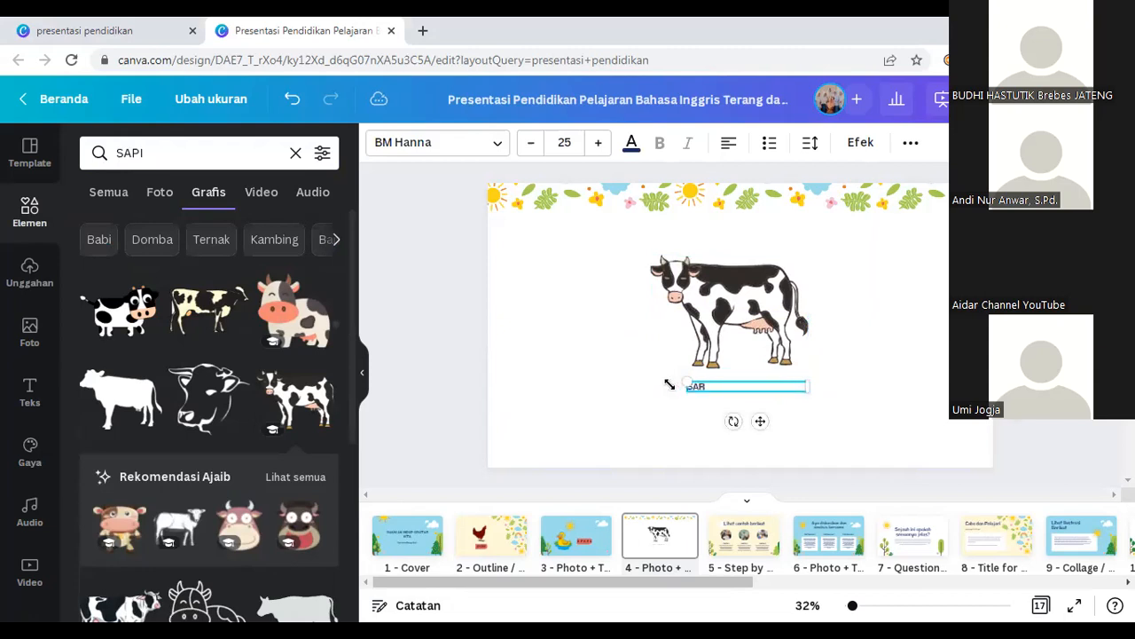
pyautogui.press('BackSpace')
pyautogui.click(742, 408)
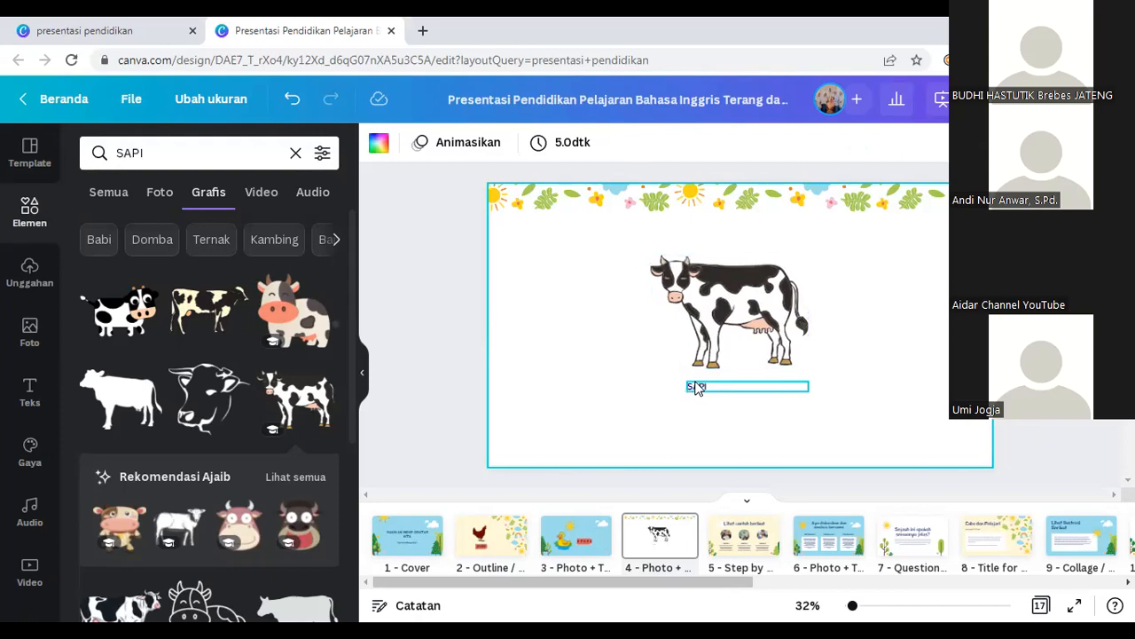
# Step: Set the font size of the "SAPI" caption to 70
pyautogui.click(696, 387)
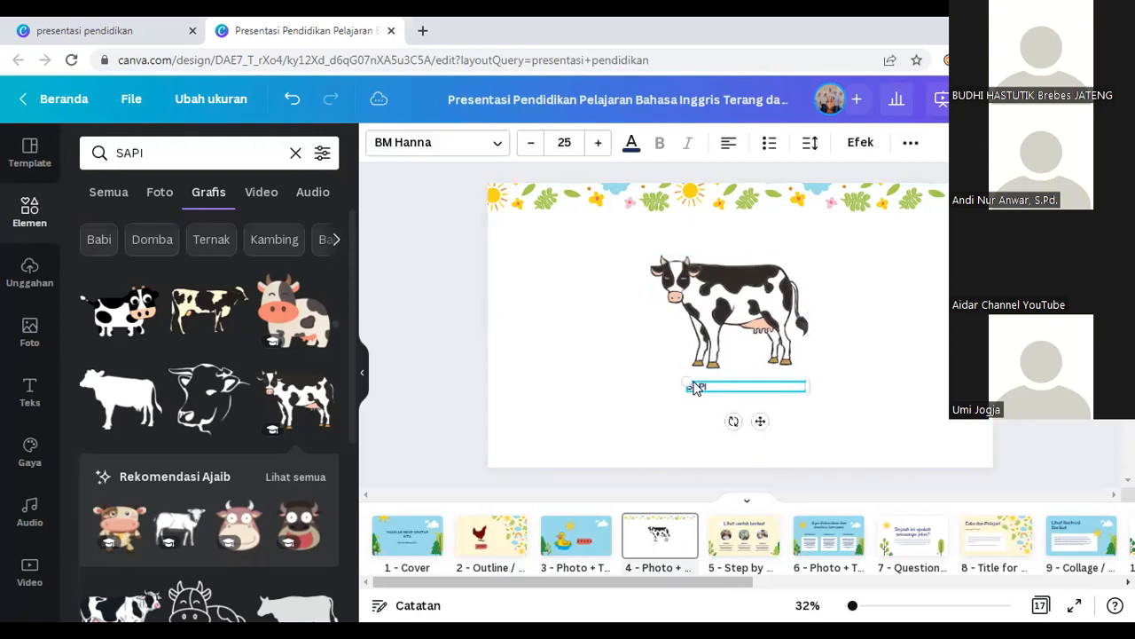
pyautogui.click(572, 143)
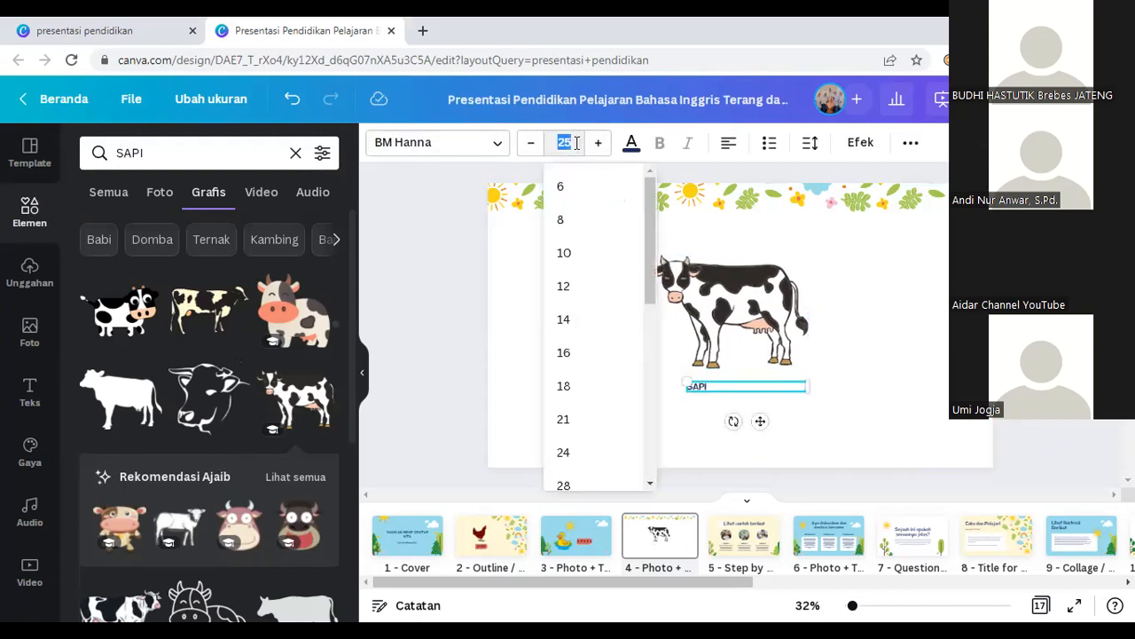
pyautogui.write('70')
pyautogui.press('Return')
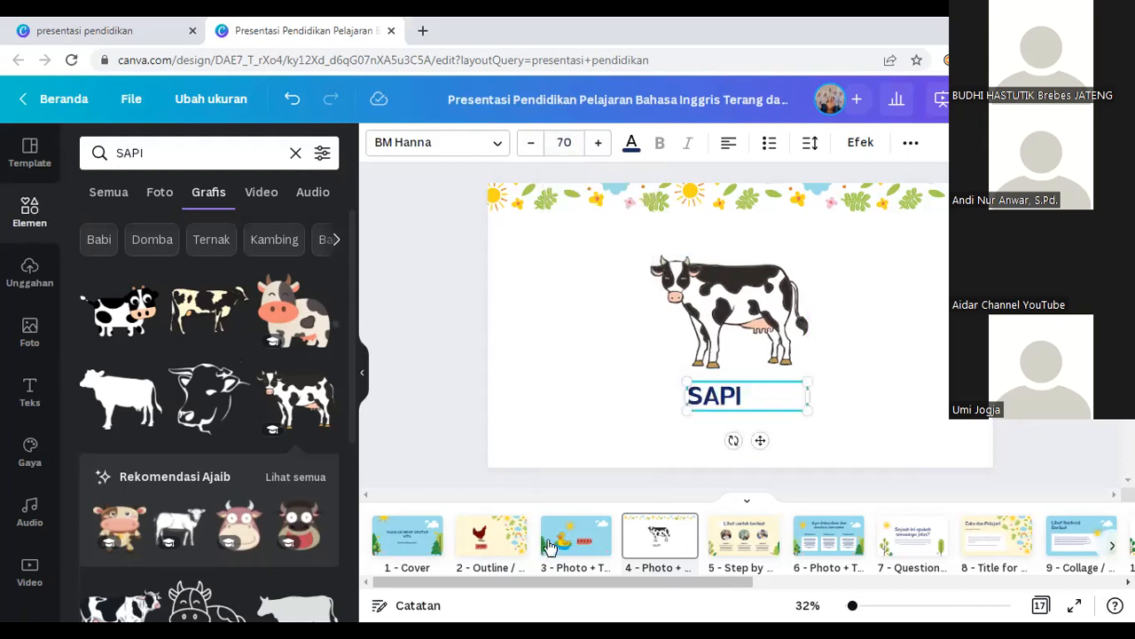
# Step: Paste the copied red brush-stroke shape onto page 4 and place it beneath the cow, over the caption
pyautogui.click(581, 395)
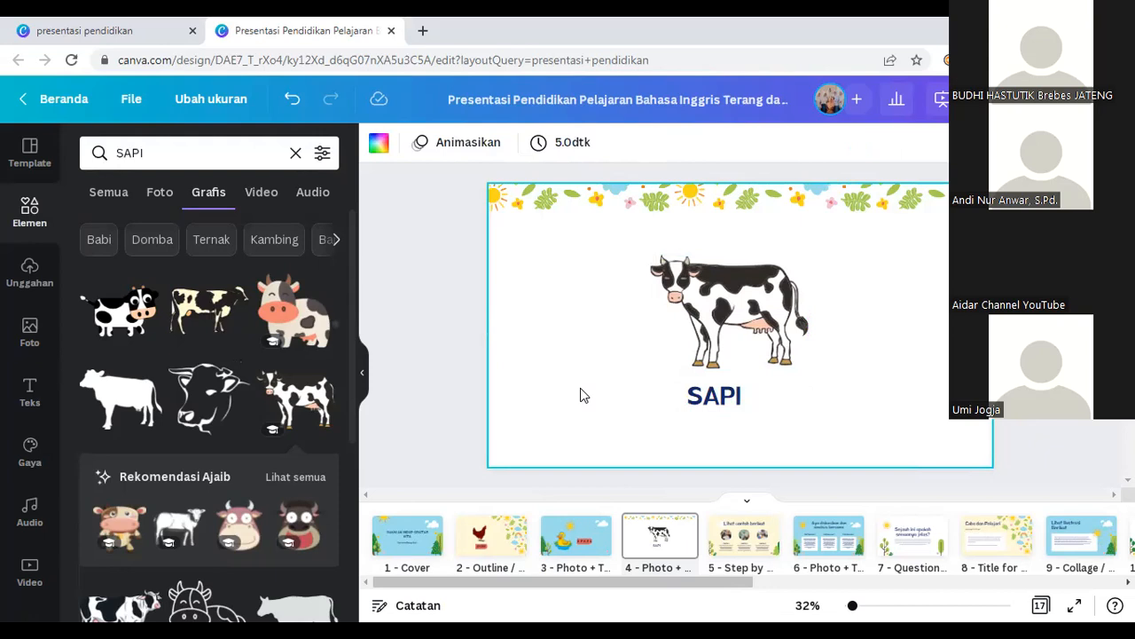
pyautogui.hotkey('ctrl', 'v')
pyautogui.moveTo(674, 400); pyautogui.dragTo(745, 396)
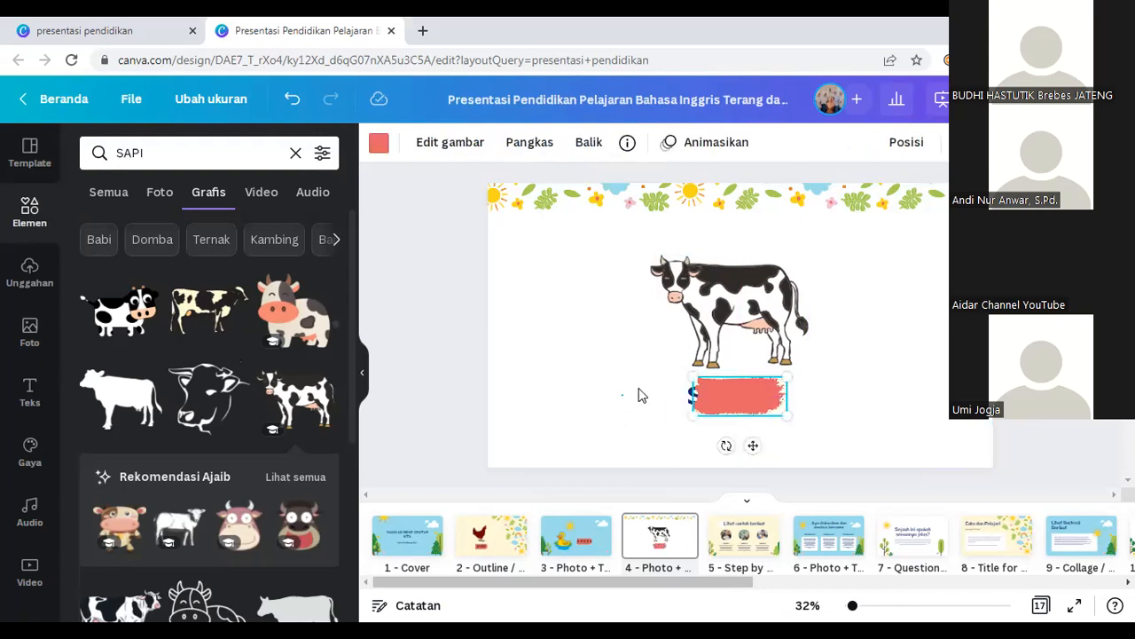
# Step: Send the red brush stroke behind the "SAPI" caption and move the caption to the middle of the stroke
pyautogui.click(683, 401)
pyautogui.click(695, 403)
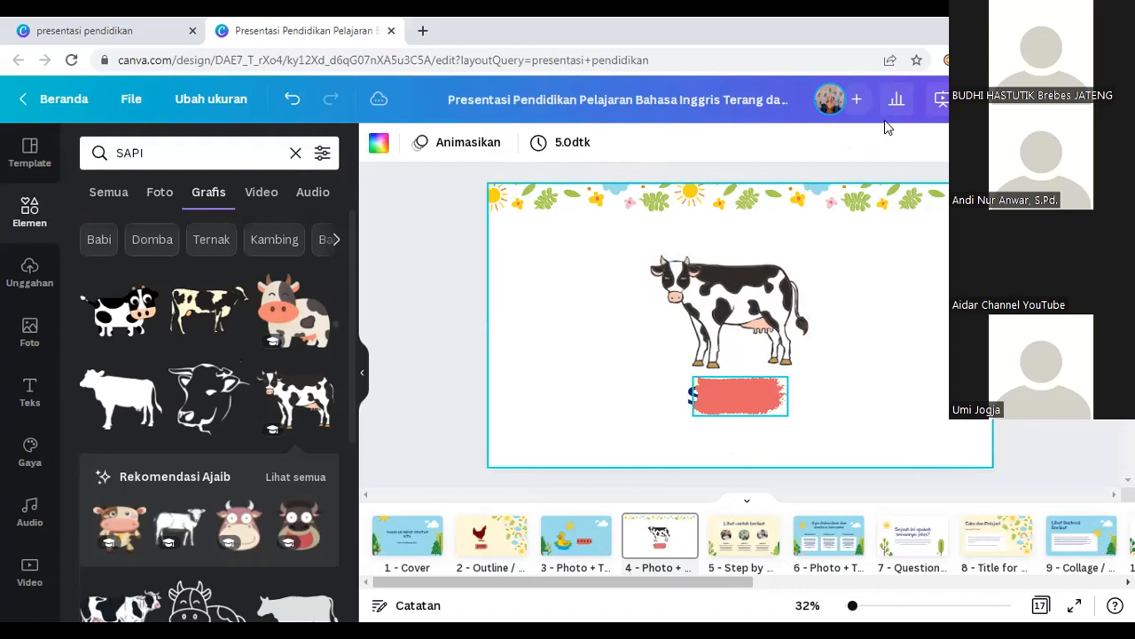
pyautogui.click(904, 143)
pyautogui.click(805, 191)
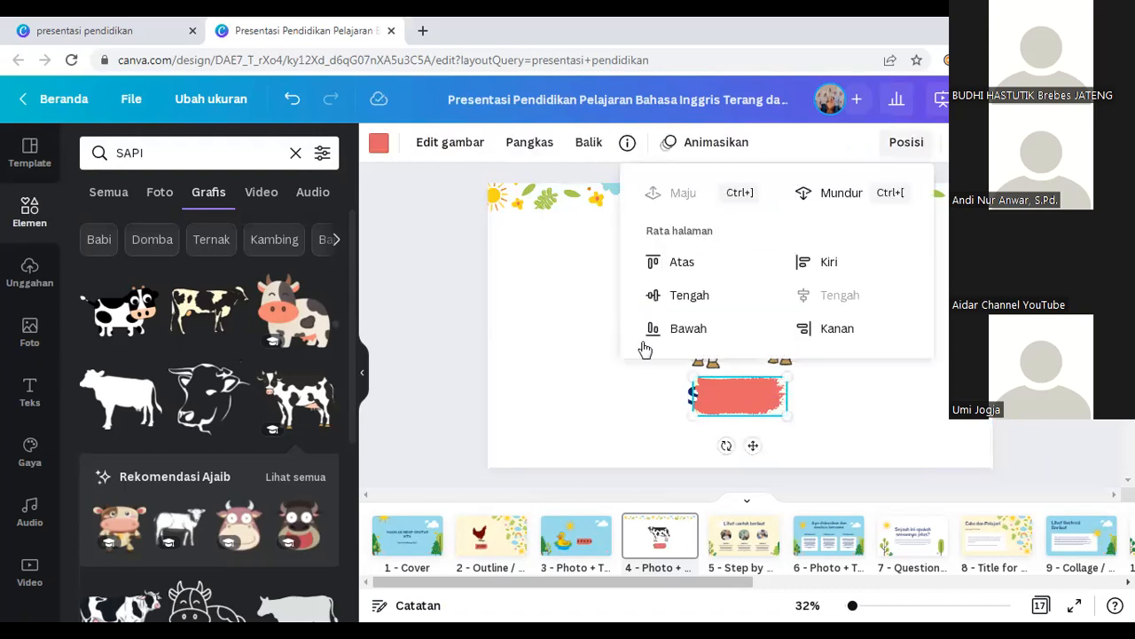
pyautogui.click(734, 404)
pyautogui.moveTo(708, 407); pyautogui.dragTo(738, 397)
pyautogui.click(611, 387)
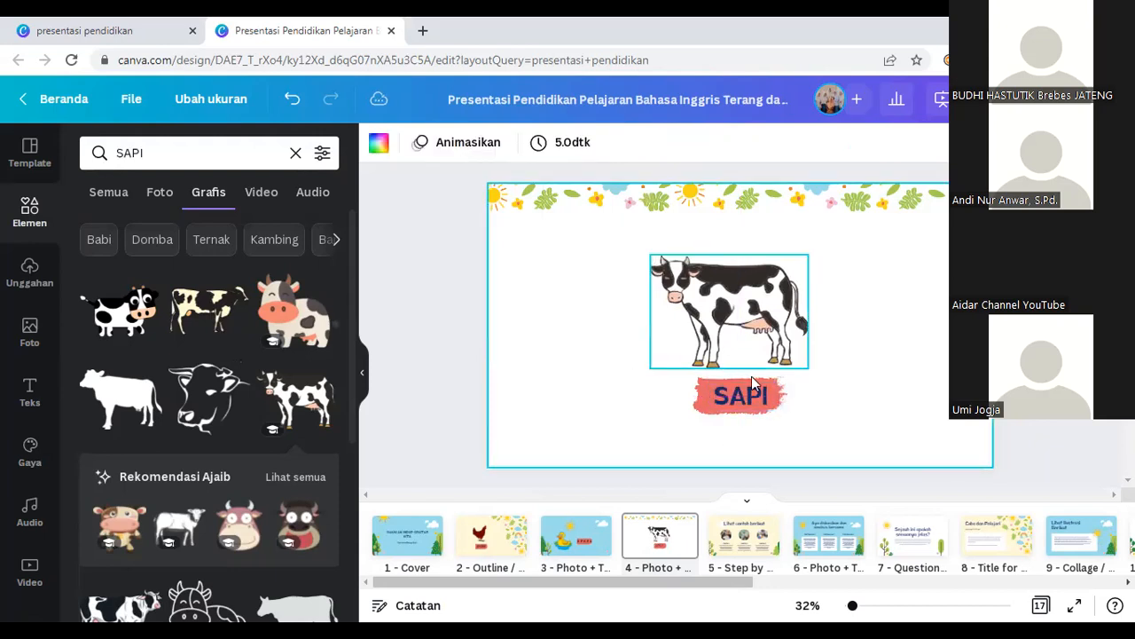
pyautogui.click(731, 398)
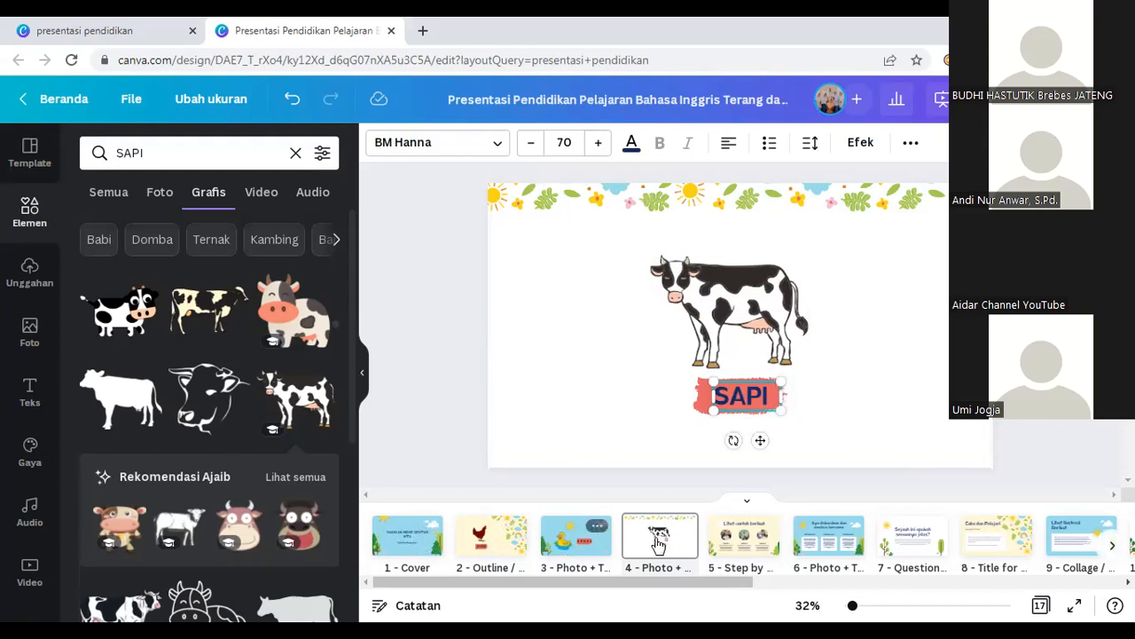
# Step: Collapse the elements panel and delete the five template pages after the cow page, from "Lihat contoh berikut" through "Lihat Ilustrasi Berikut"
pyautogui.click(363, 380)
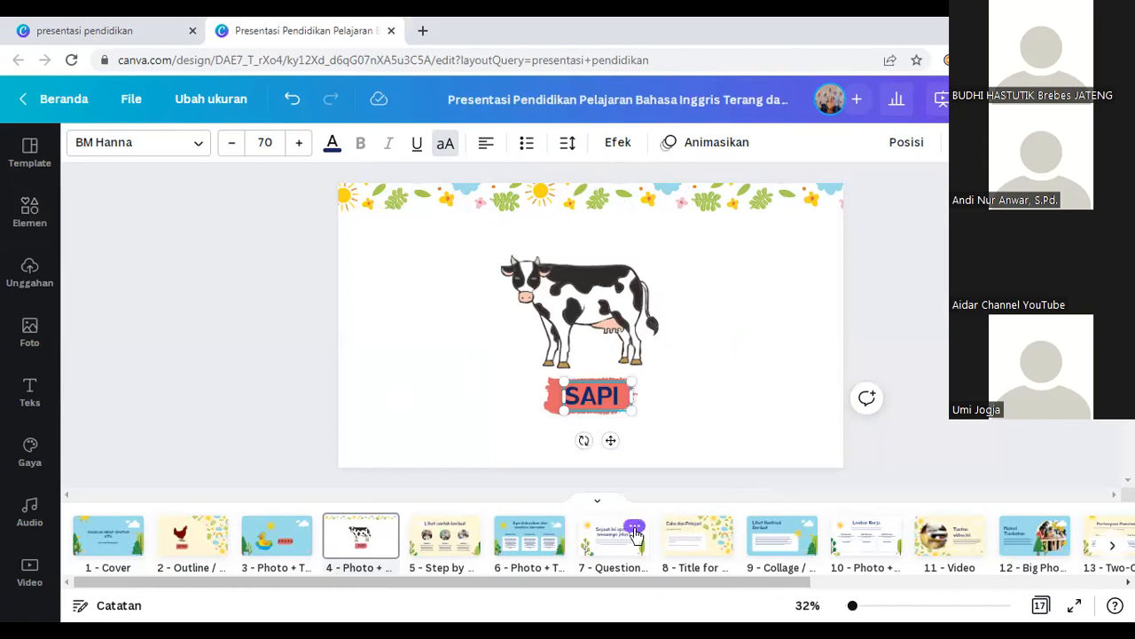
pyautogui.click(466, 527)
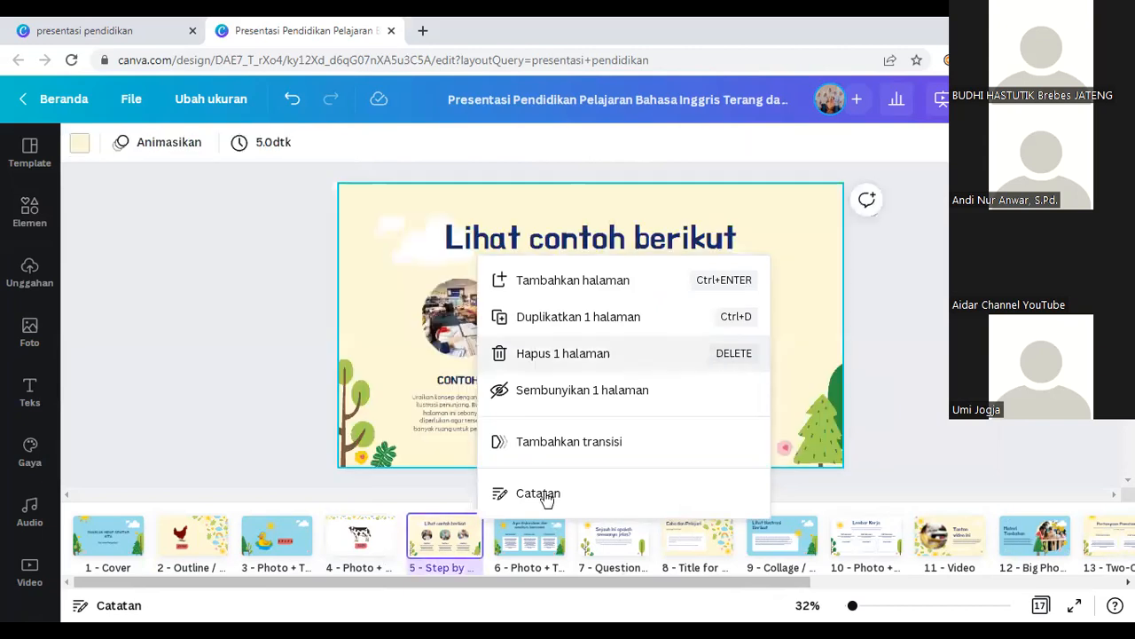
pyautogui.click(552, 355)
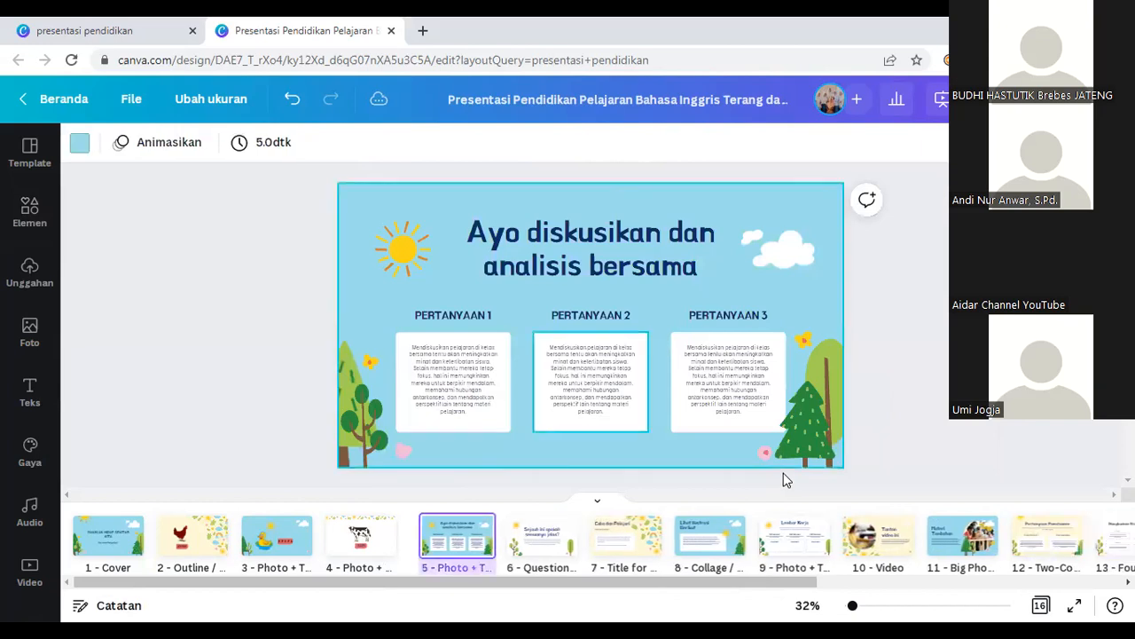
pyautogui.press('Delete')
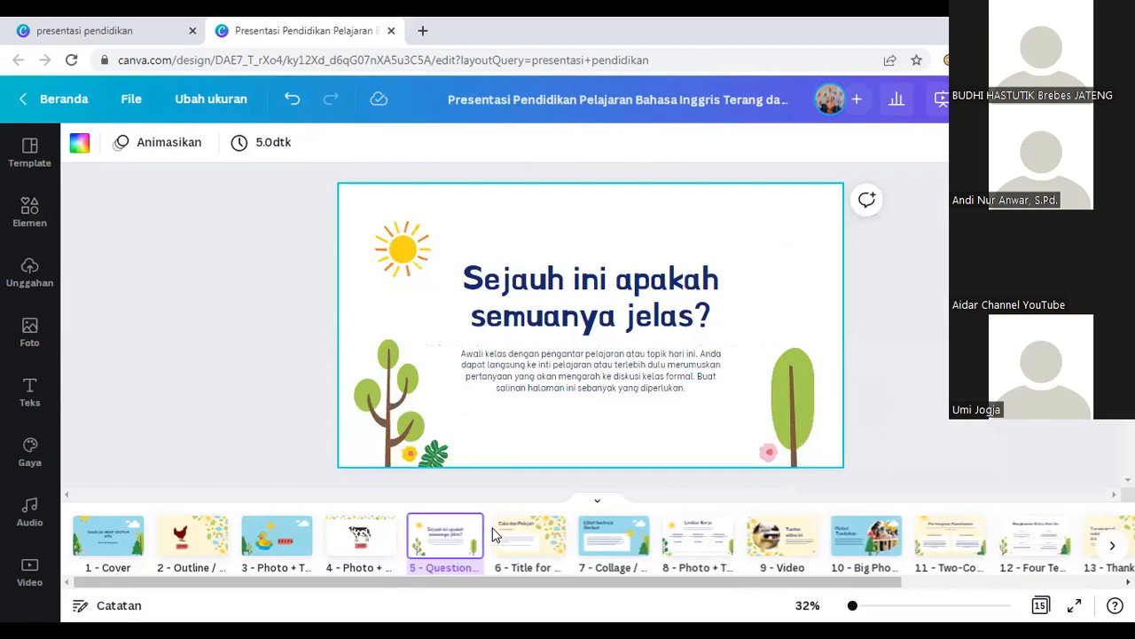
pyautogui.press('Delete')
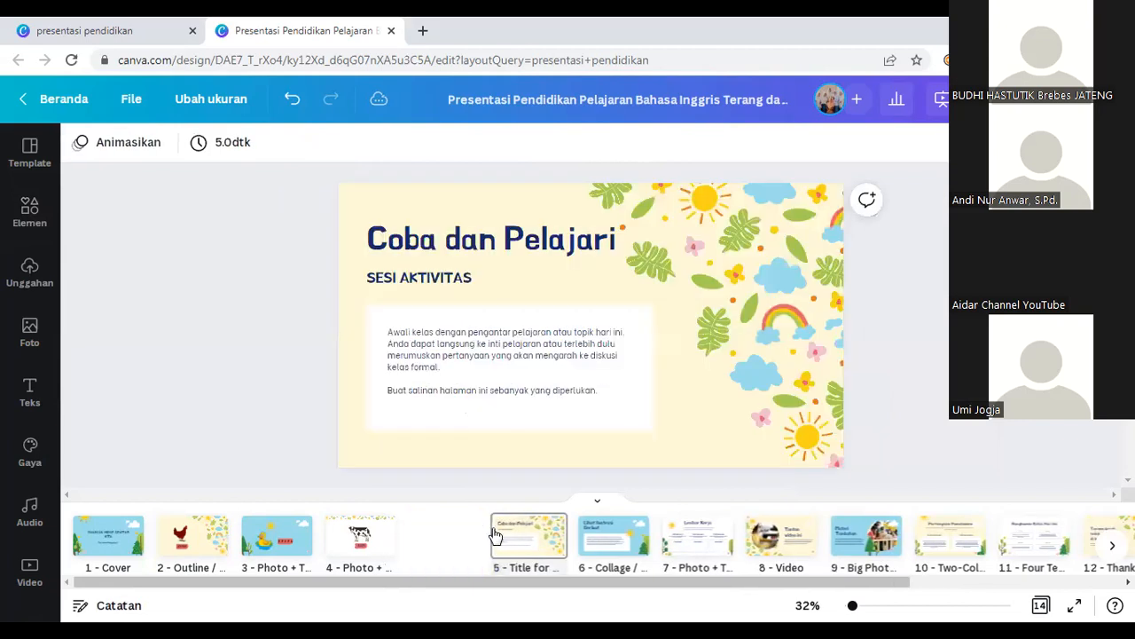
pyautogui.moveTo(492, 535)
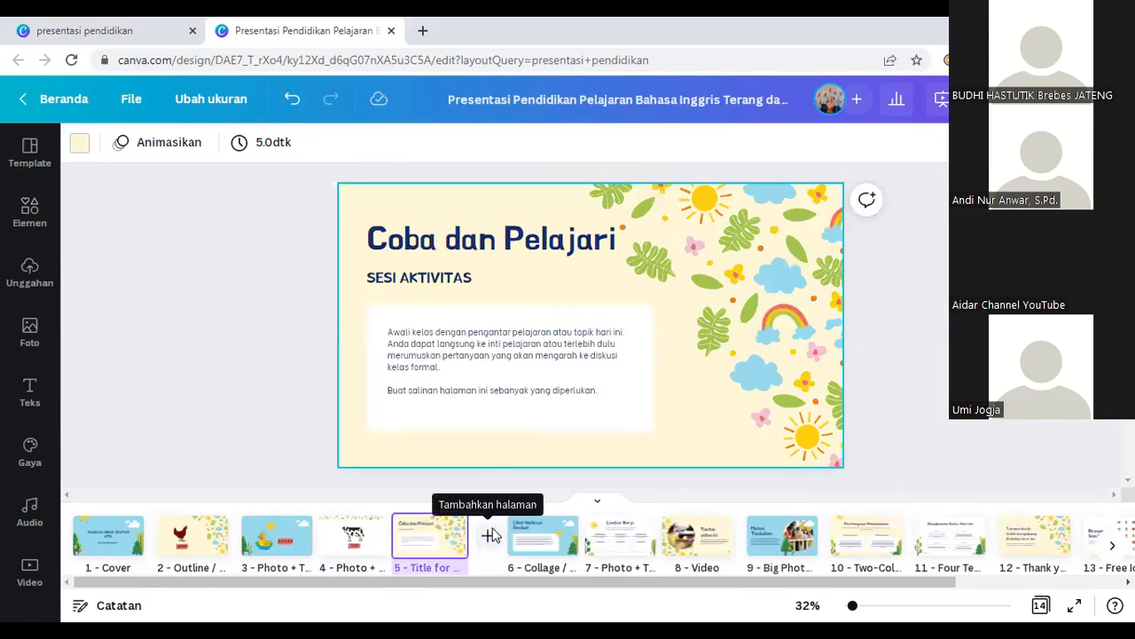
pyautogui.press('Delete')
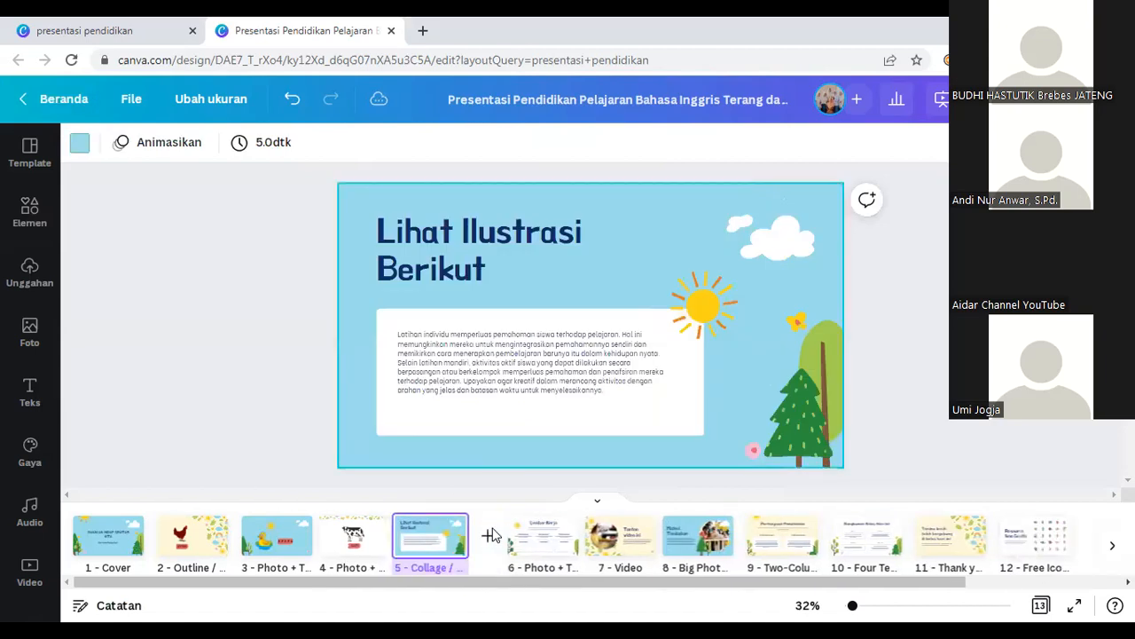
pyautogui.press('Delete')
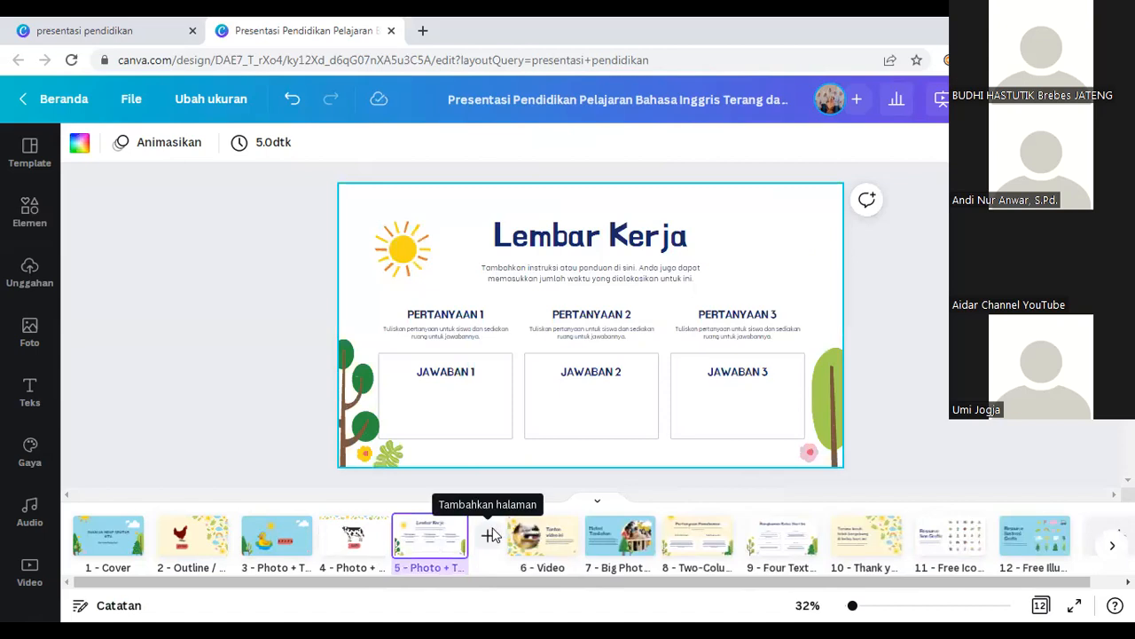
# Step: Delete the five template pages after the cow page, from "Lembar Kerja" through "Rangkuman Kelas Hari Ini"
pyautogui.press('Delete')
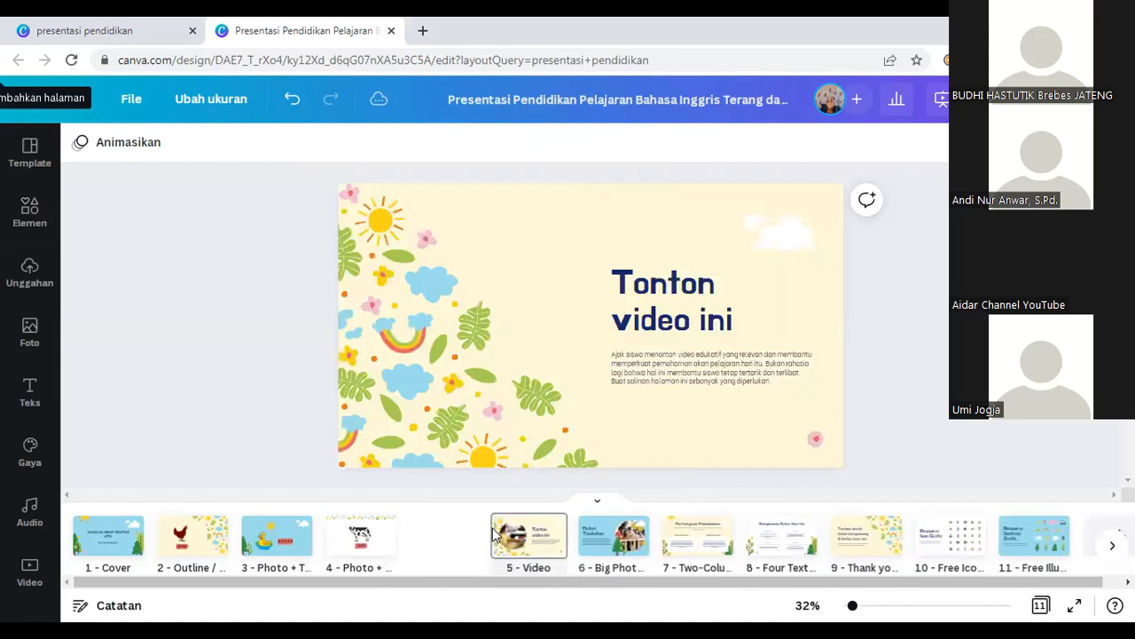
pyautogui.press('Delete')
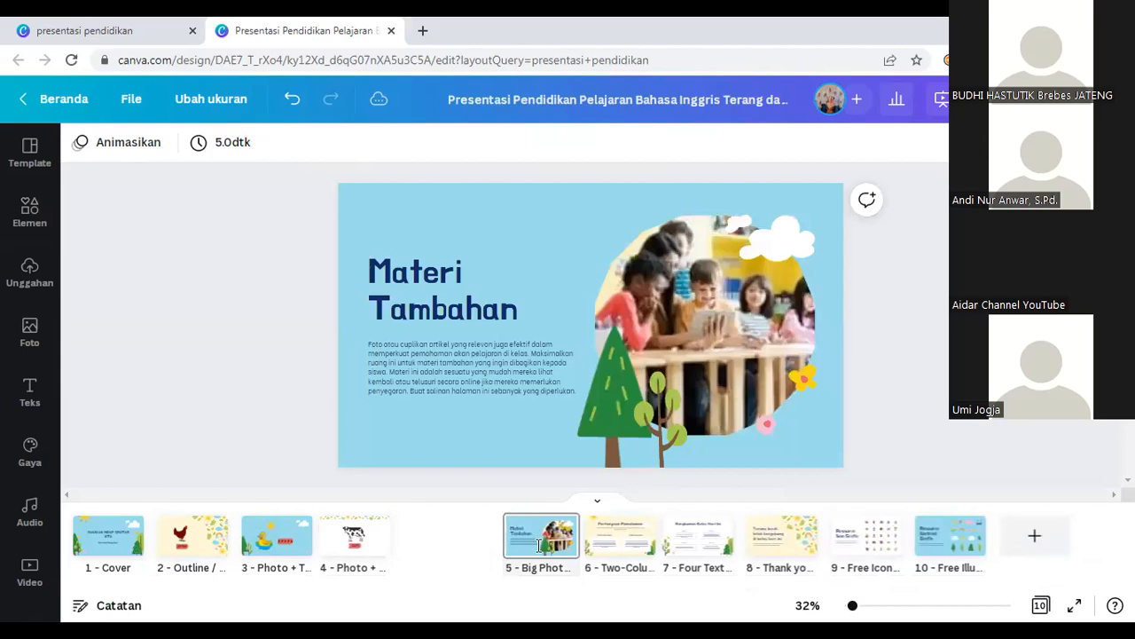
pyautogui.click(538, 546)
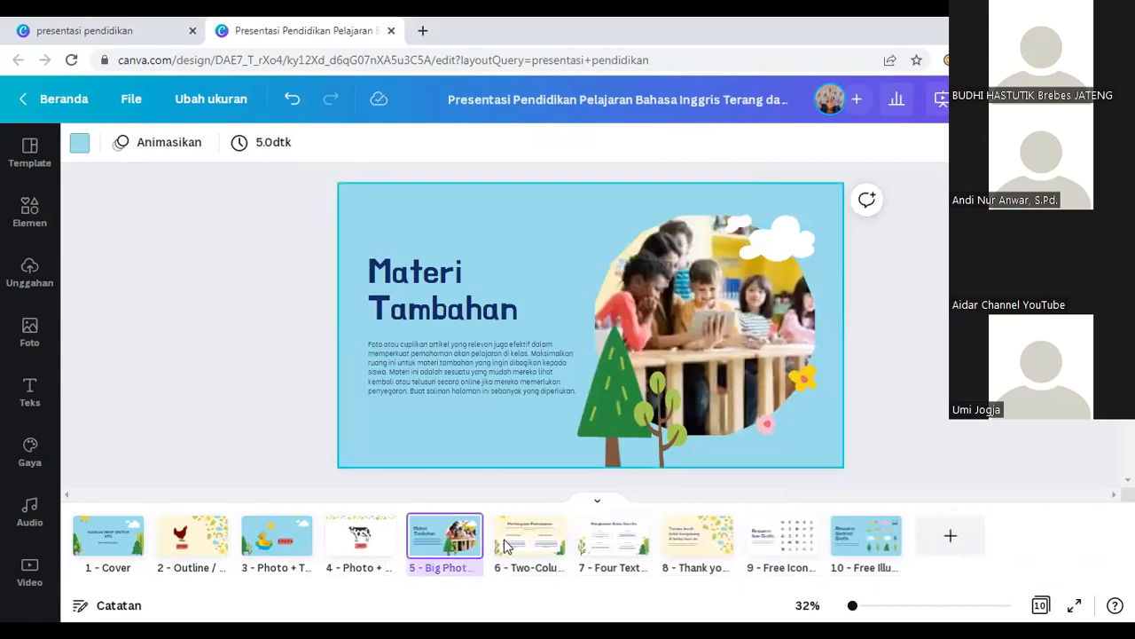
pyautogui.press('Delete')
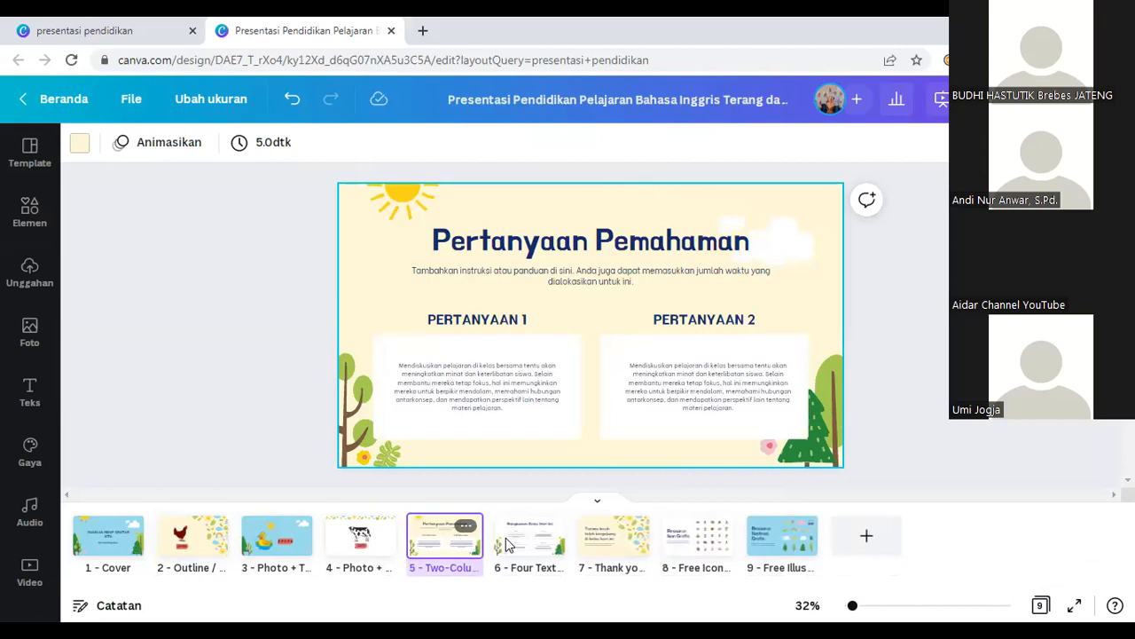
pyautogui.press('Delete')
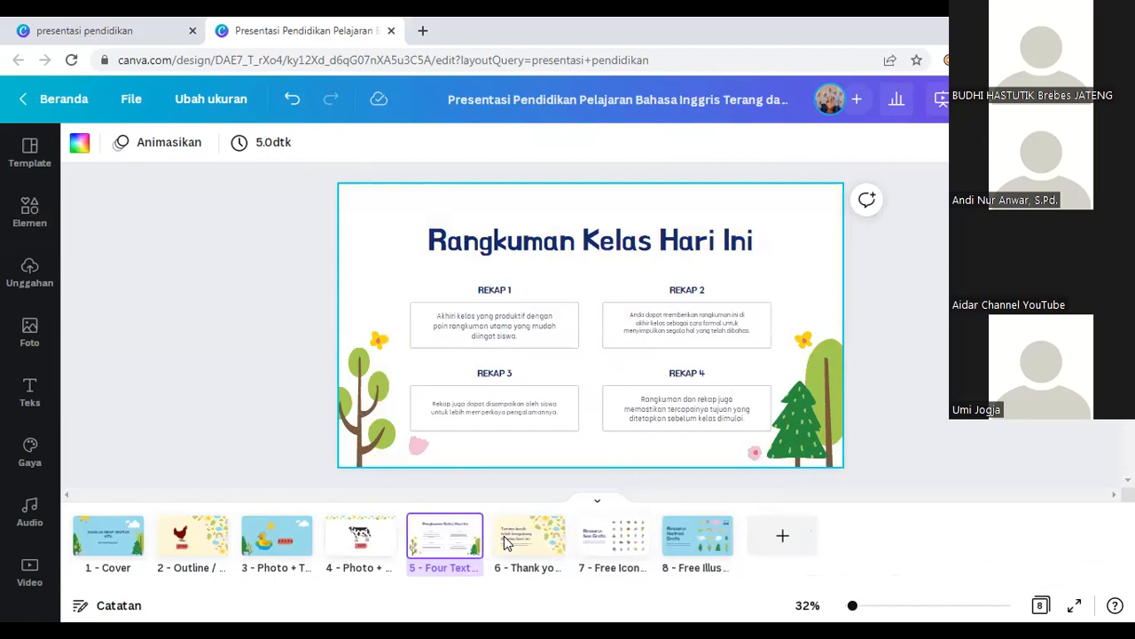
pyautogui.press('Delete')
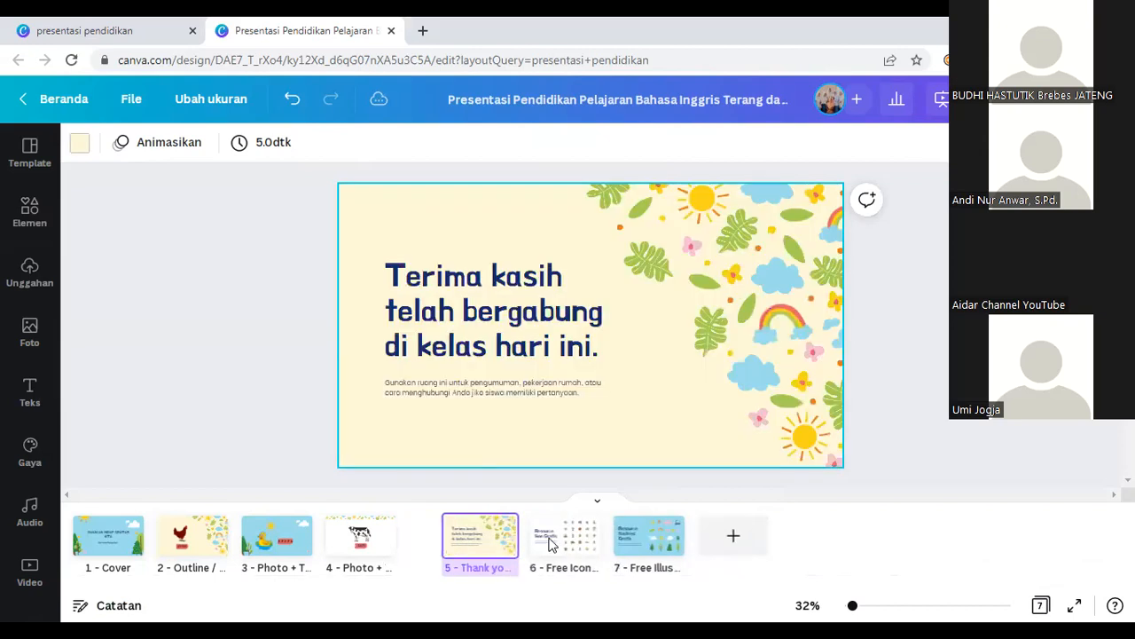
# Step: Delete the "Resource Ikon Gratis" and "Resource Ilustrasi Gratis" pages after the closing thank-you page
pyautogui.click(596, 544)
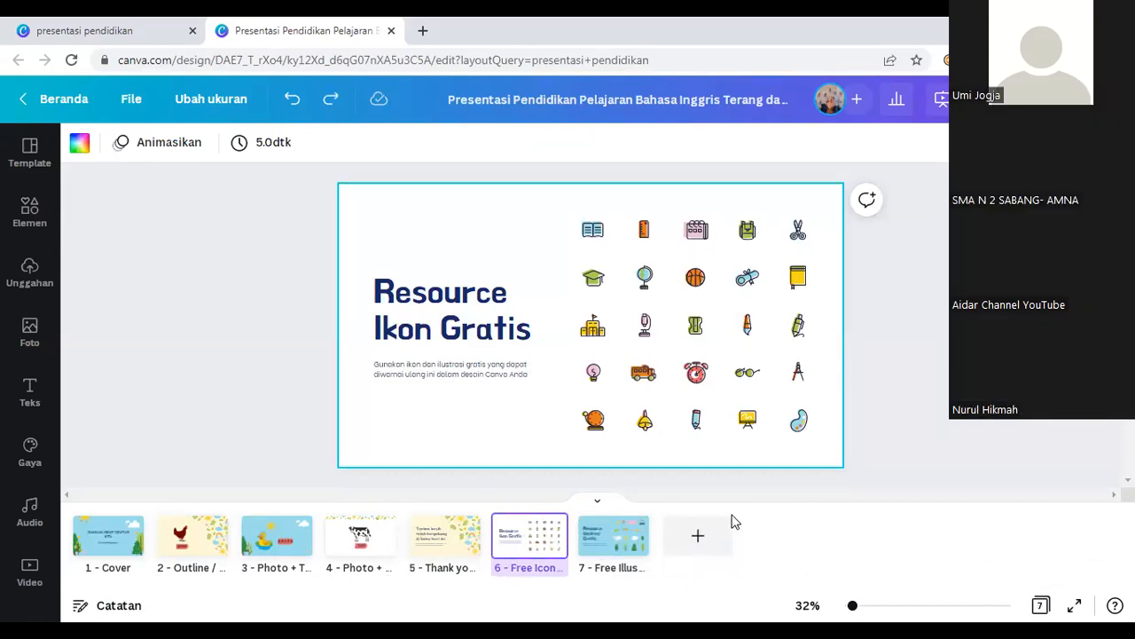
pyautogui.press('Delete')
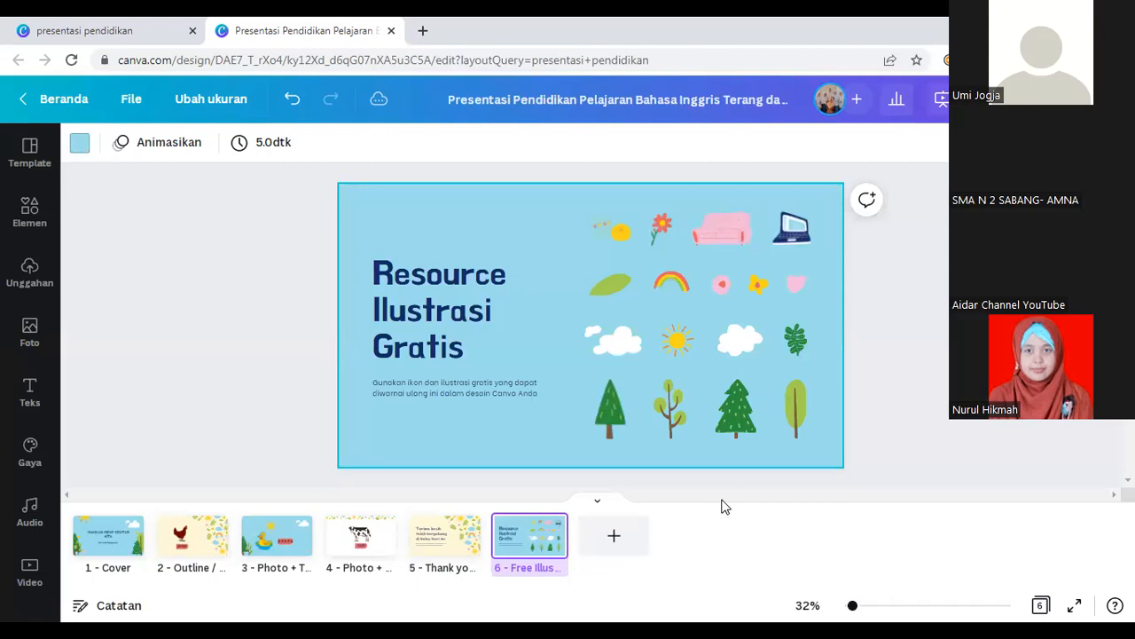
pyautogui.press('Delete')
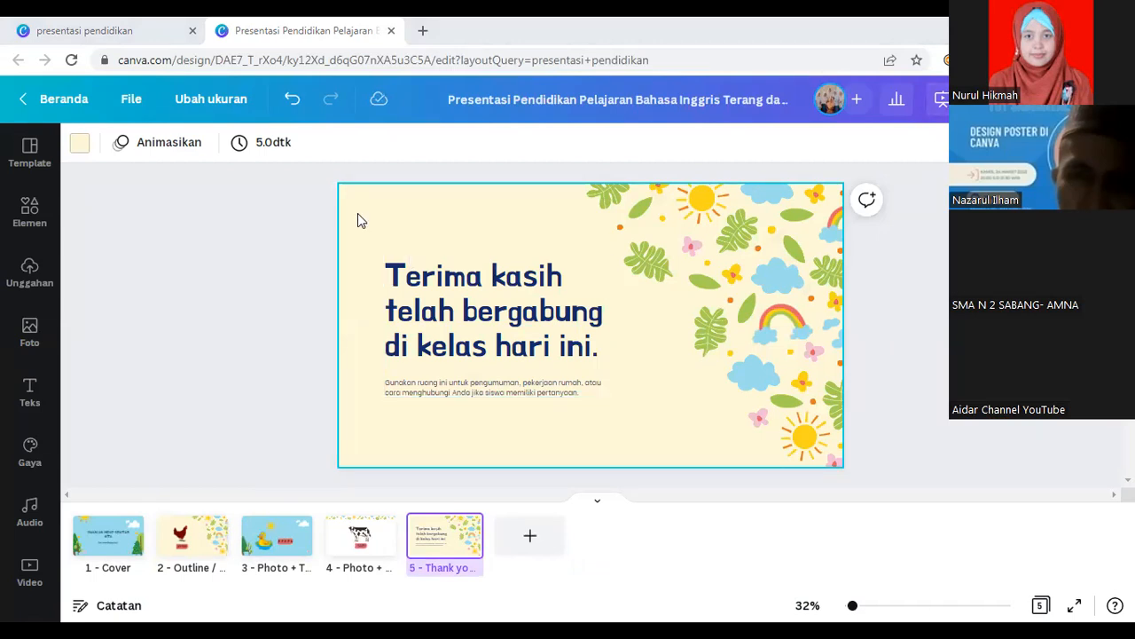
# Step: Try the Pan, Breathe and Drift page animations on the cover and choose Rise
pyautogui.click(95, 545)
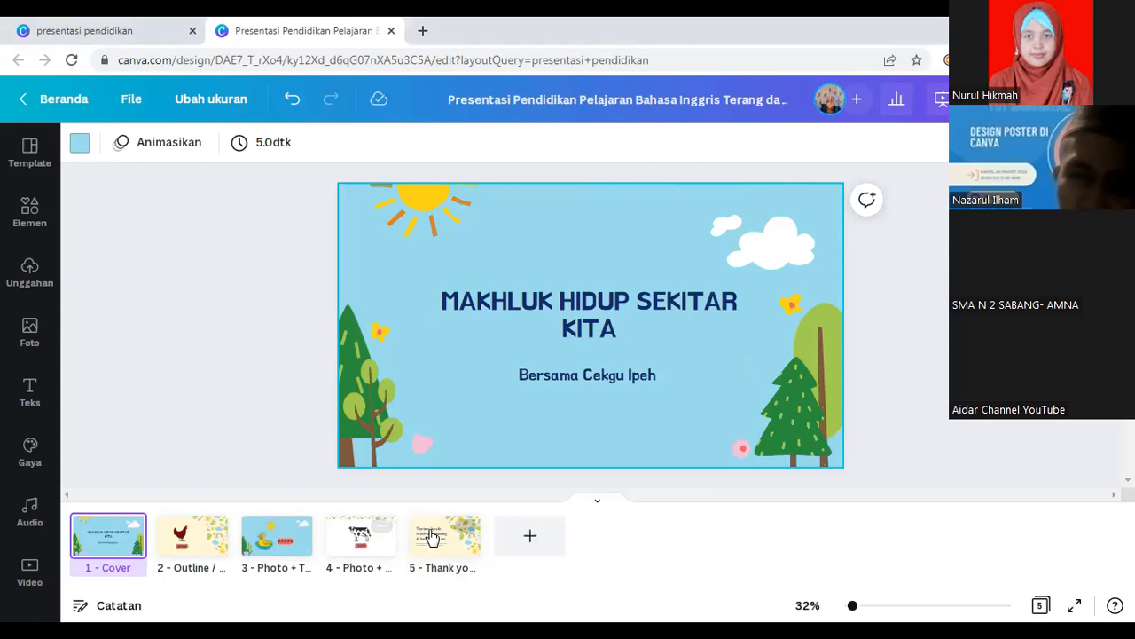
pyautogui.click(153, 149)
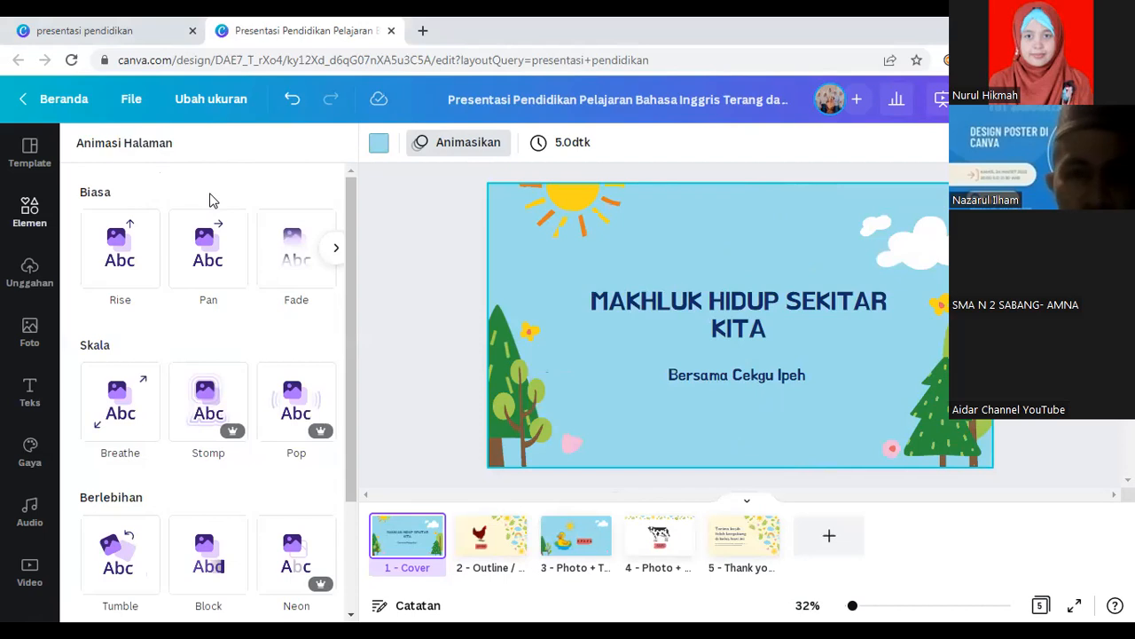
pyautogui.click(227, 263)
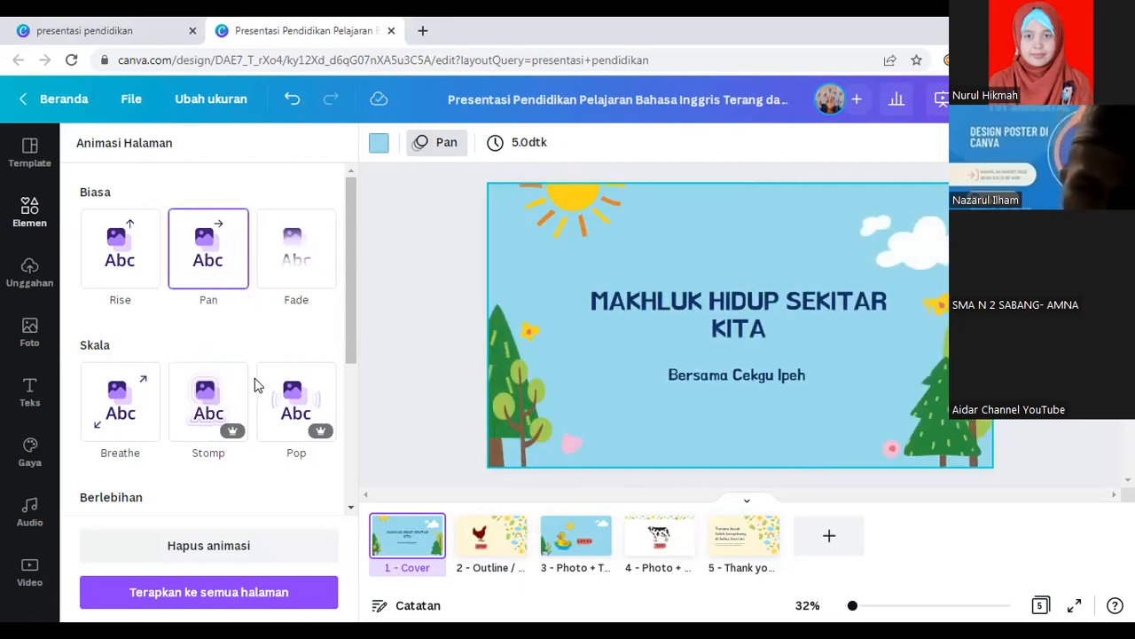
pyautogui.click(119, 393)
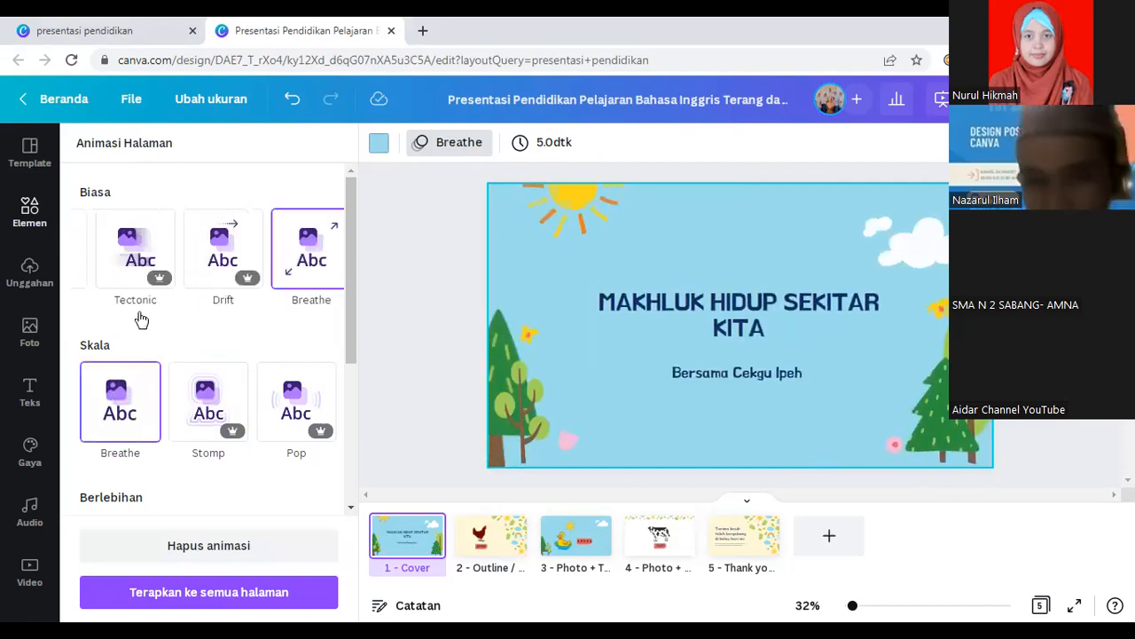
pyautogui.click(221, 257)
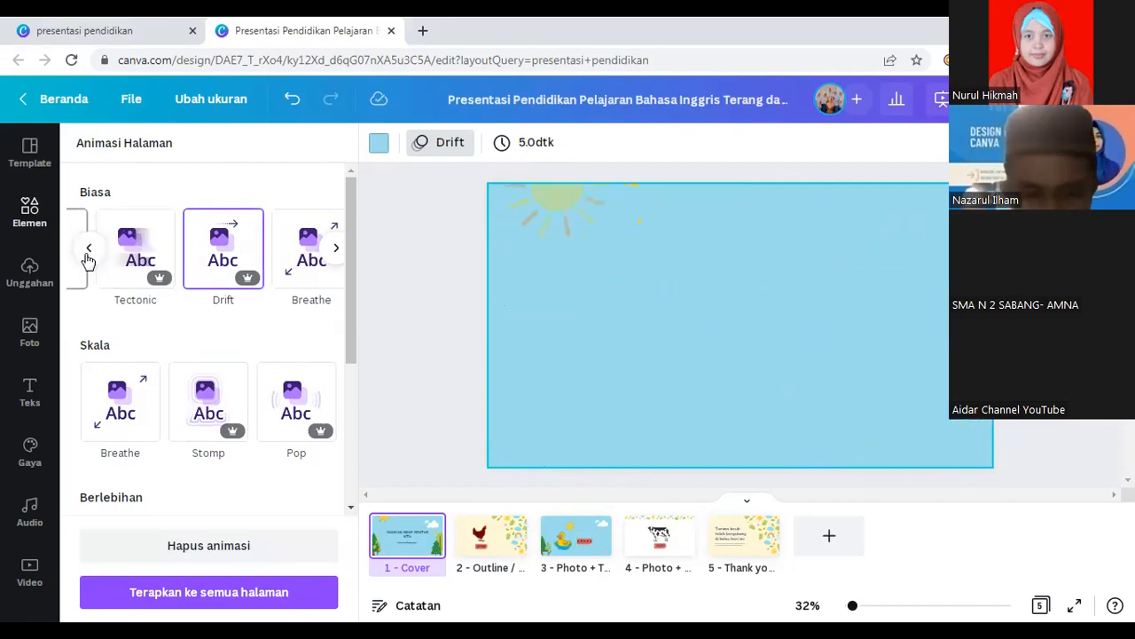
pyautogui.click(87, 251)
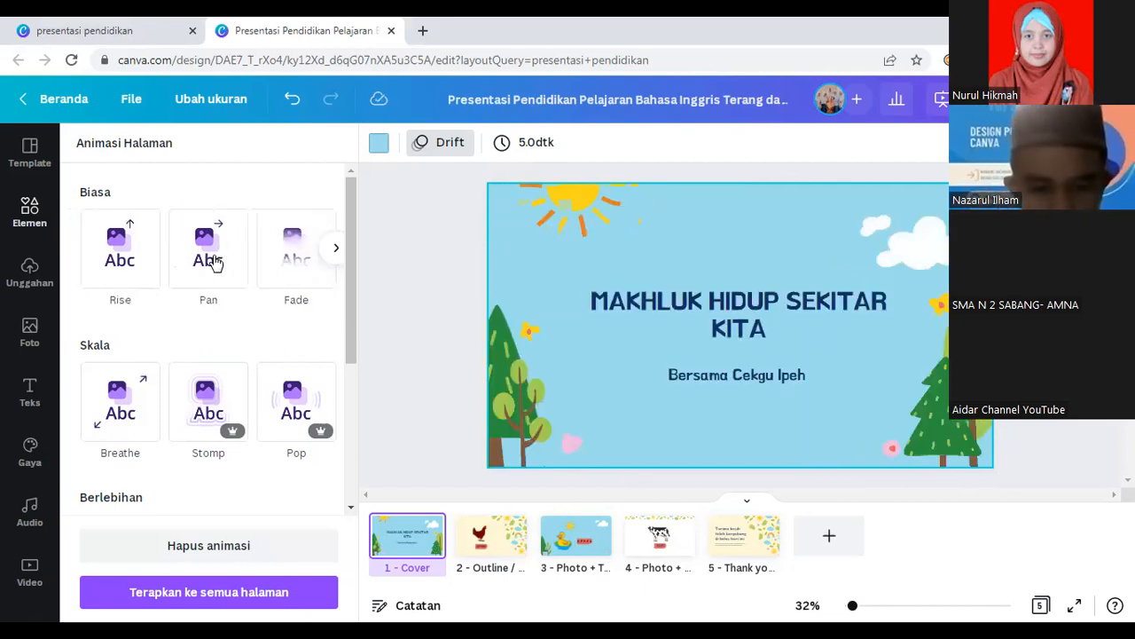
pyautogui.click(214, 262)
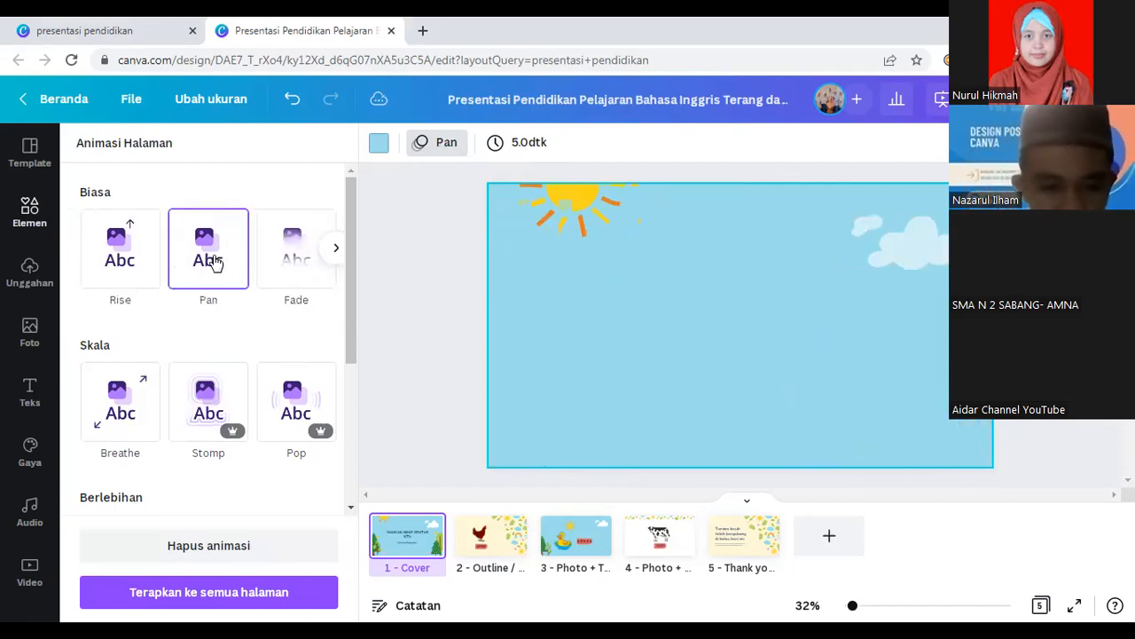
pyautogui.click(128, 257)
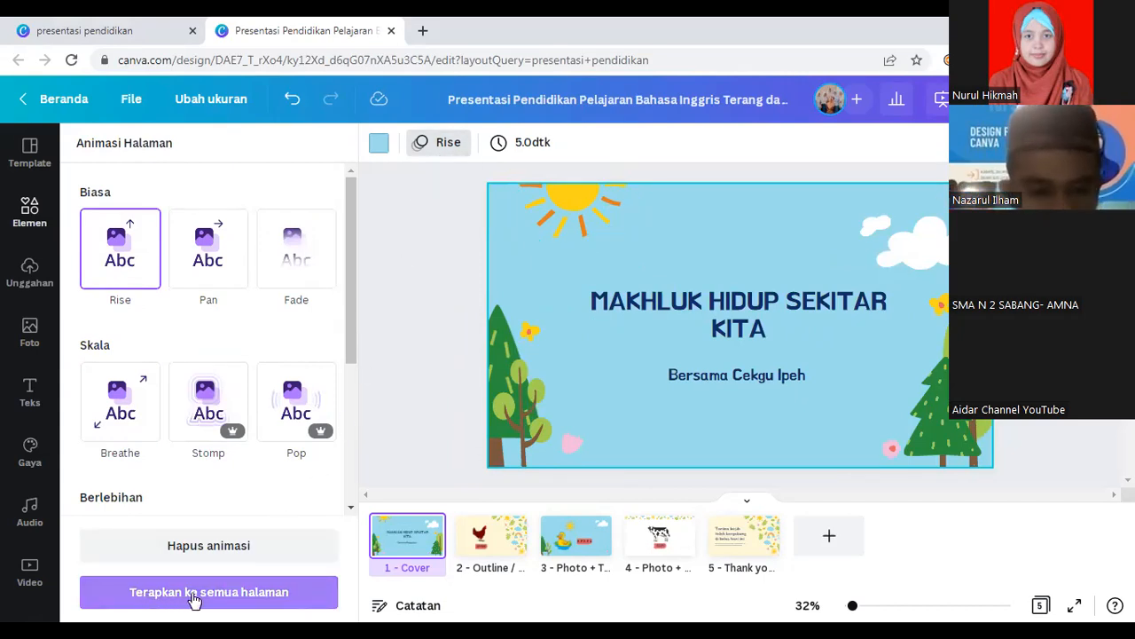
# Step: Apply the Rise page animation to all pages of the presentation and deselect the cover page
pyautogui.click(286, 603)
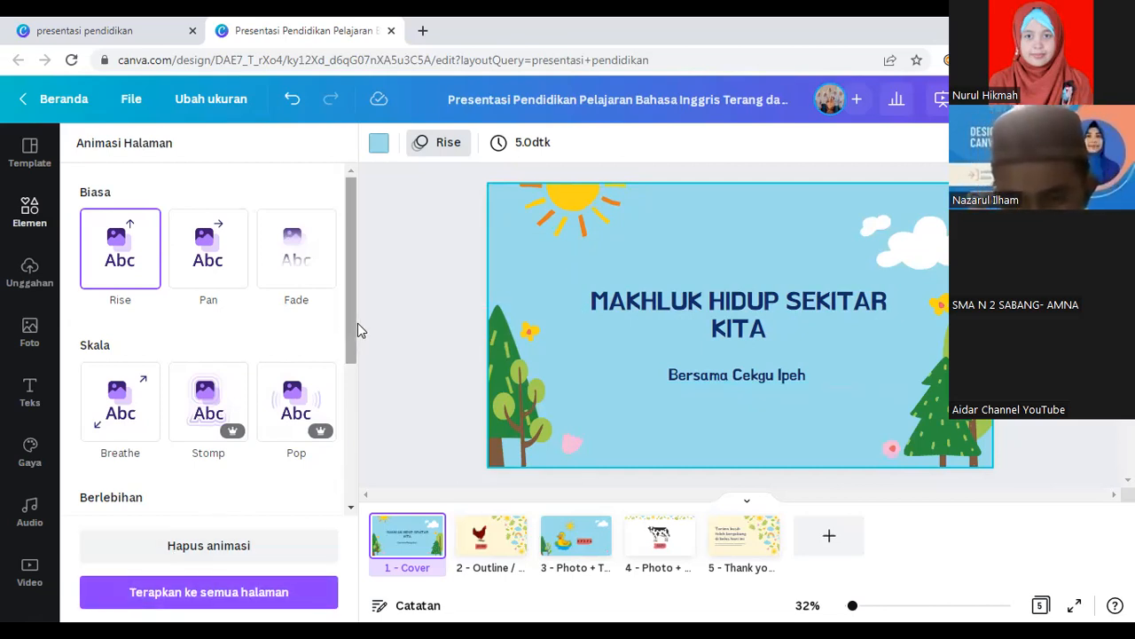
pyautogui.moveTo(357, 331); pyautogui.dragTo(361, 308)
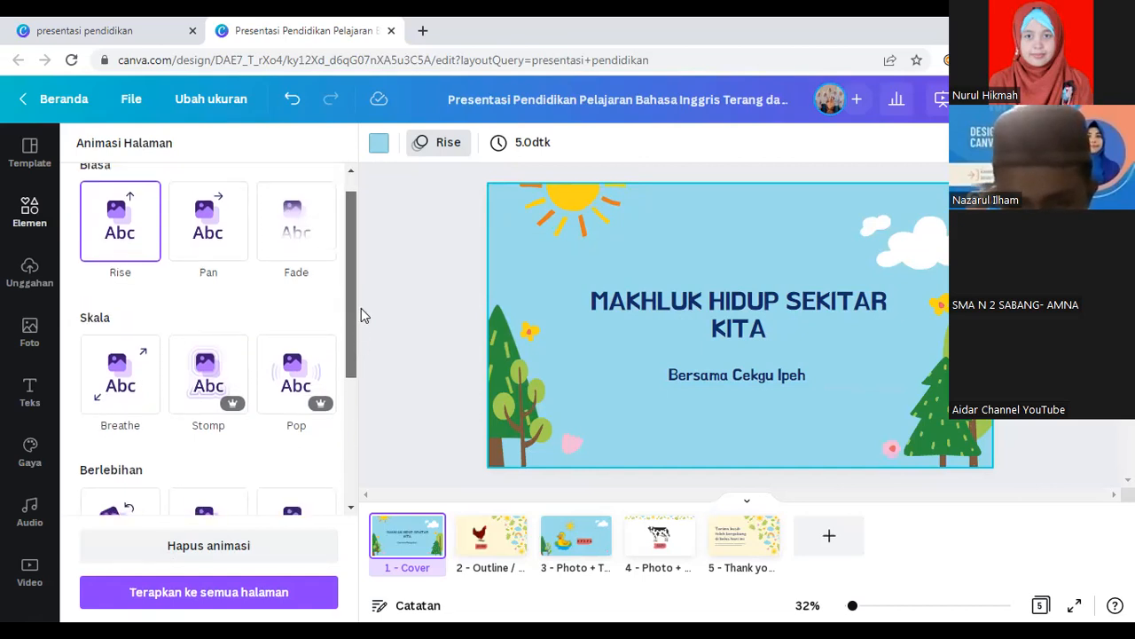
pyautogui.click(414, 390)
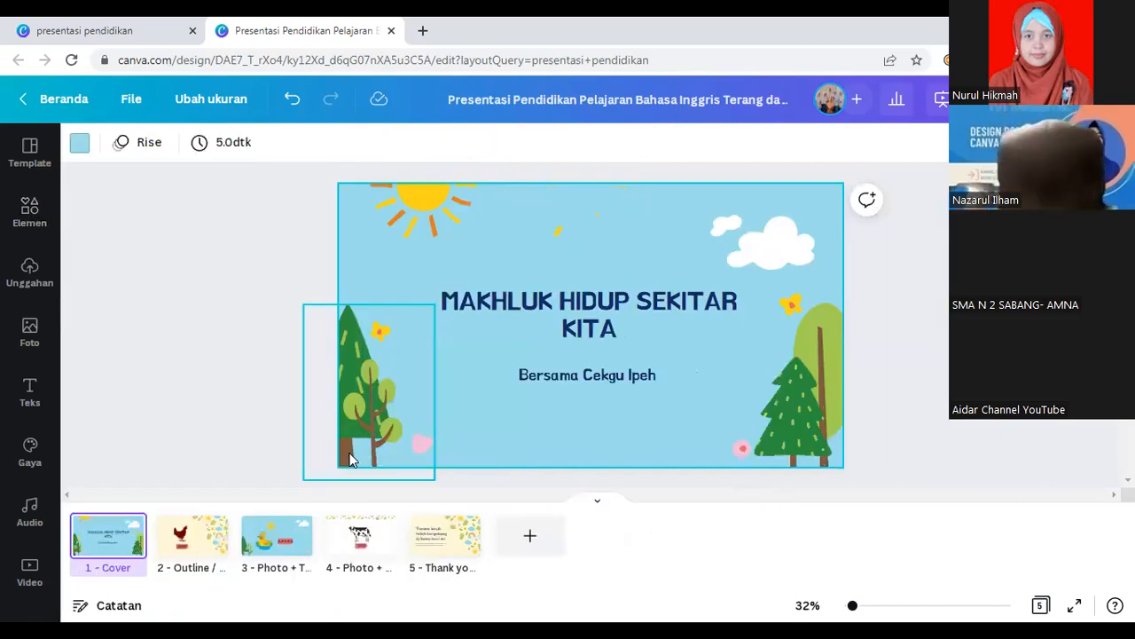
pyautogui.click(138, 149)
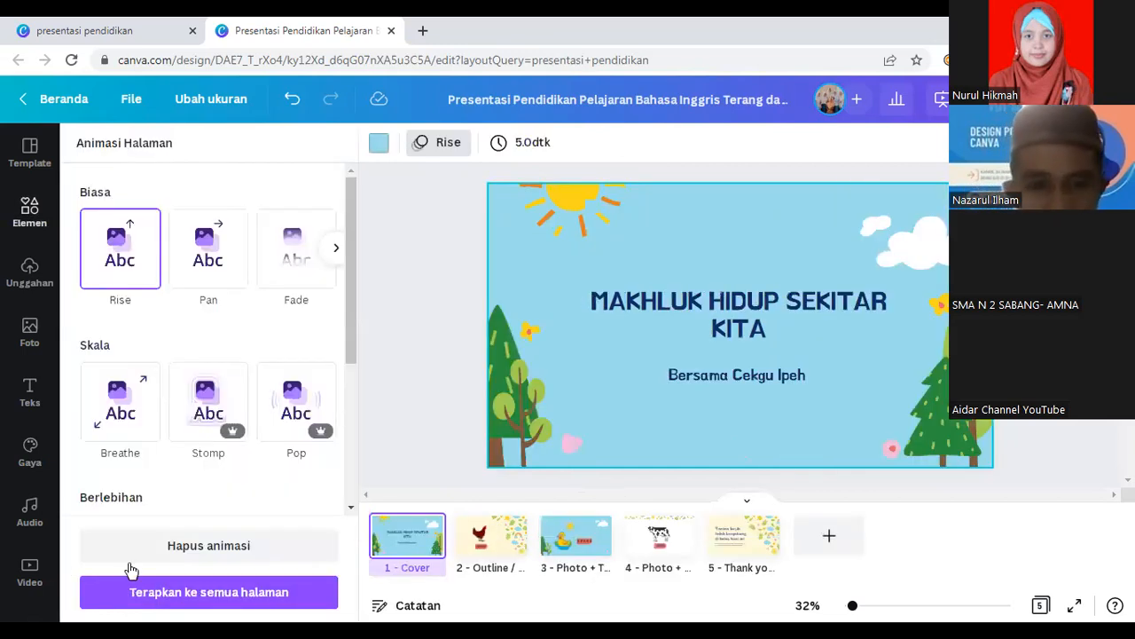
pyautogui.click(123, 593)
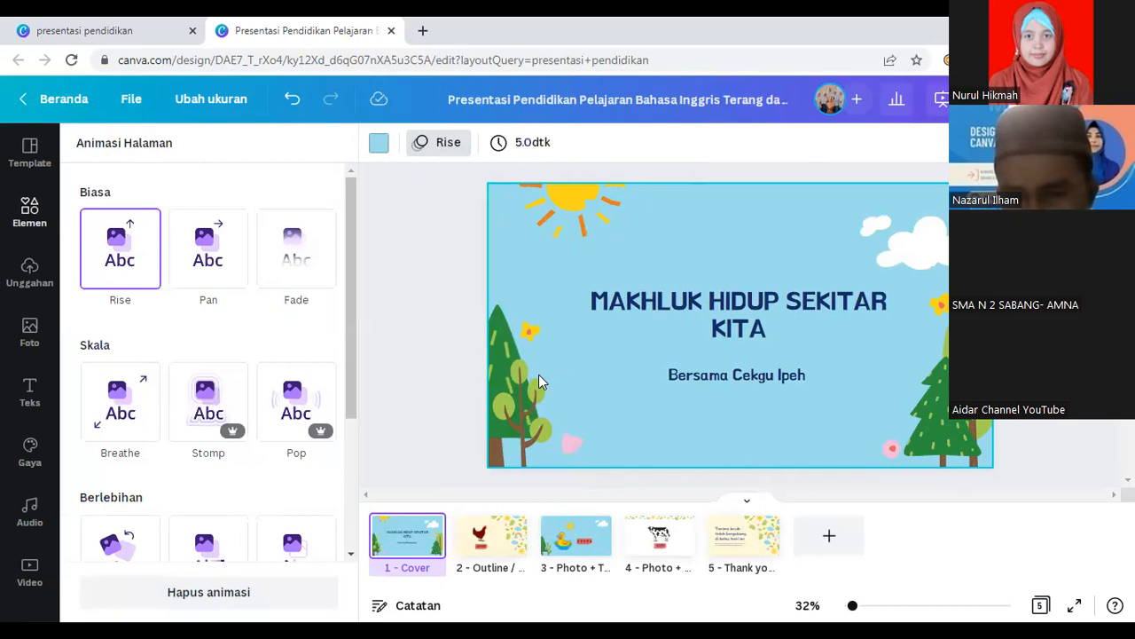
pyautogui.click(427, 441)
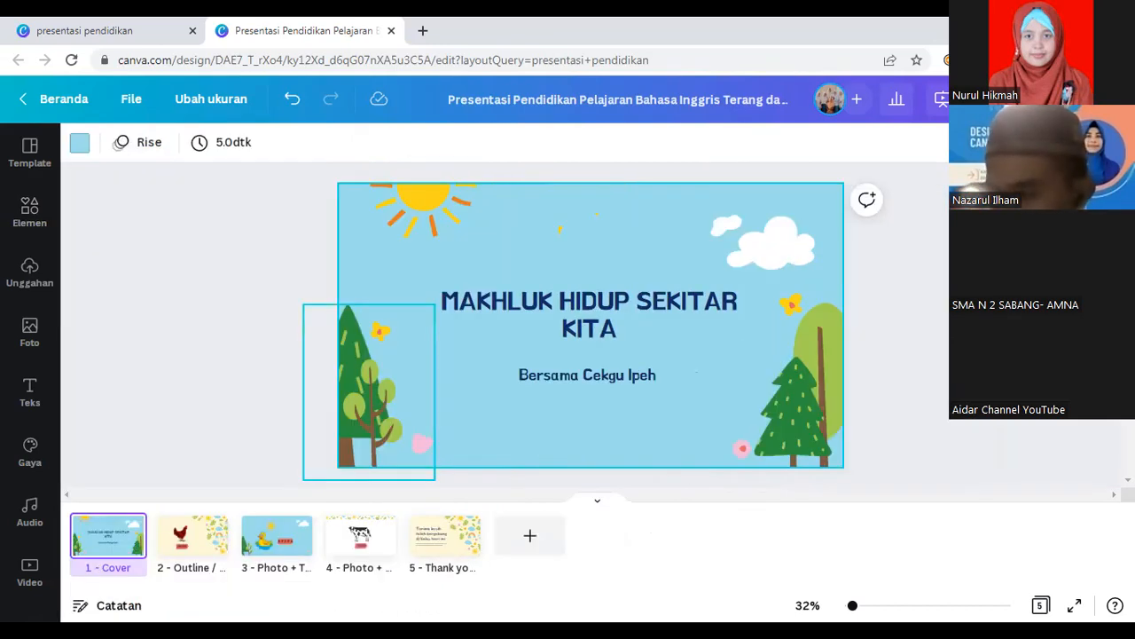
pyautogui.press('Escape')
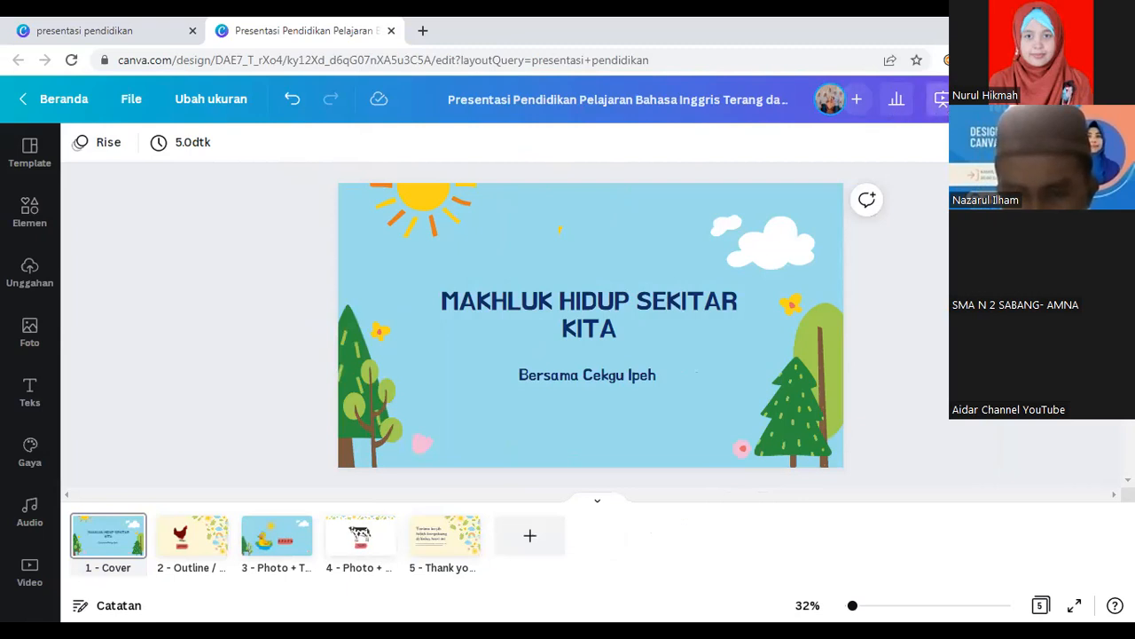
pyautogui.click(941, 98)
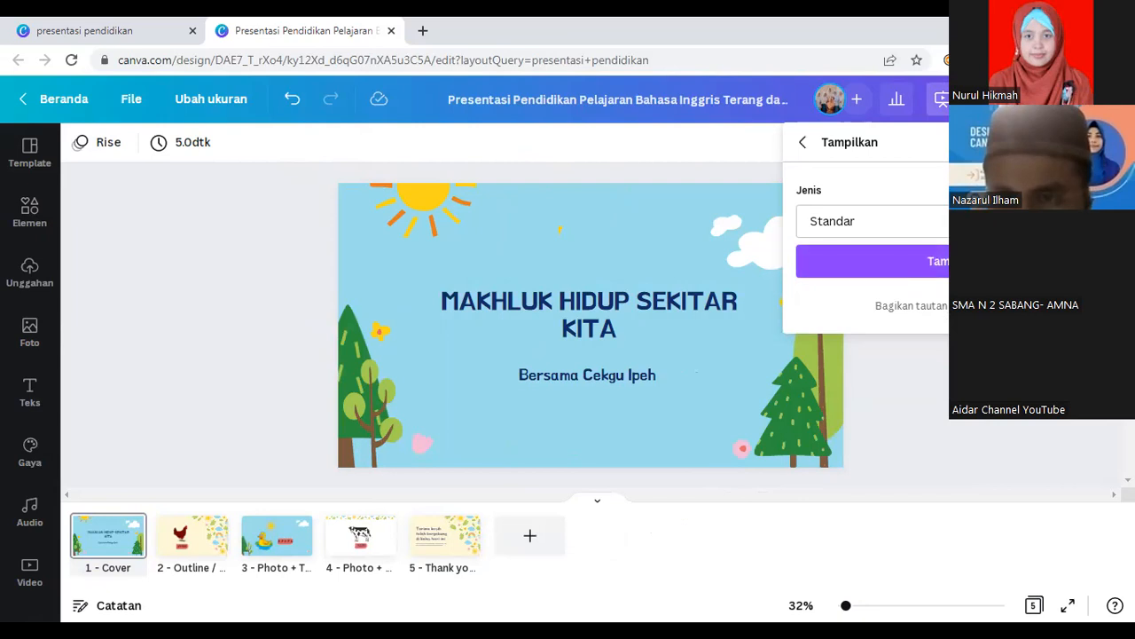
pyautogui.click(701, 144)
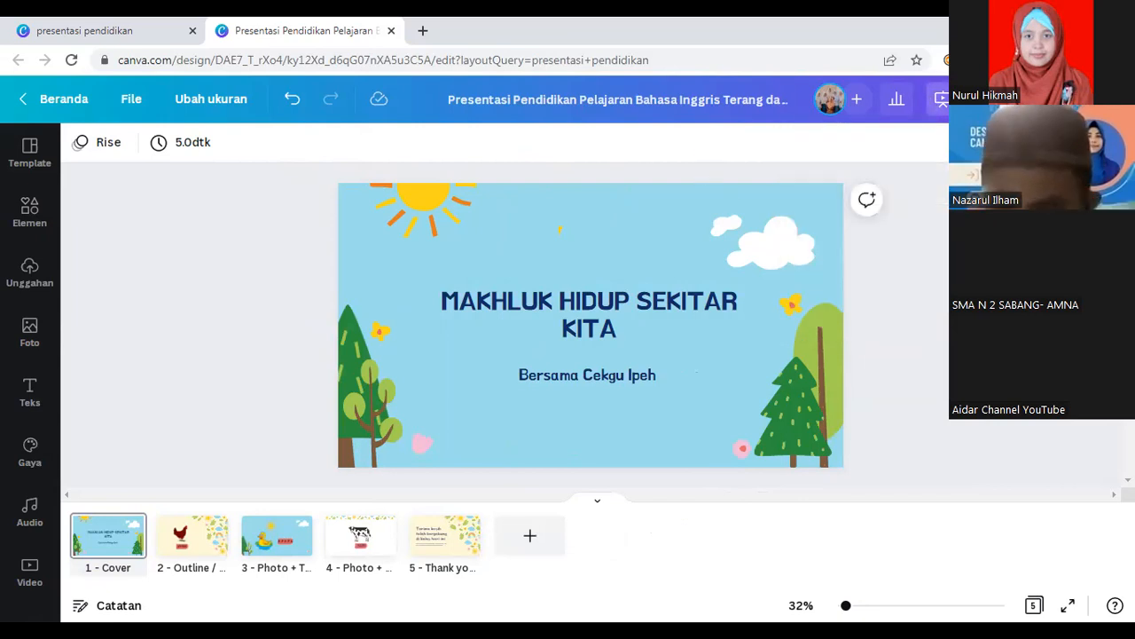
pyautogui.click(942, 99)
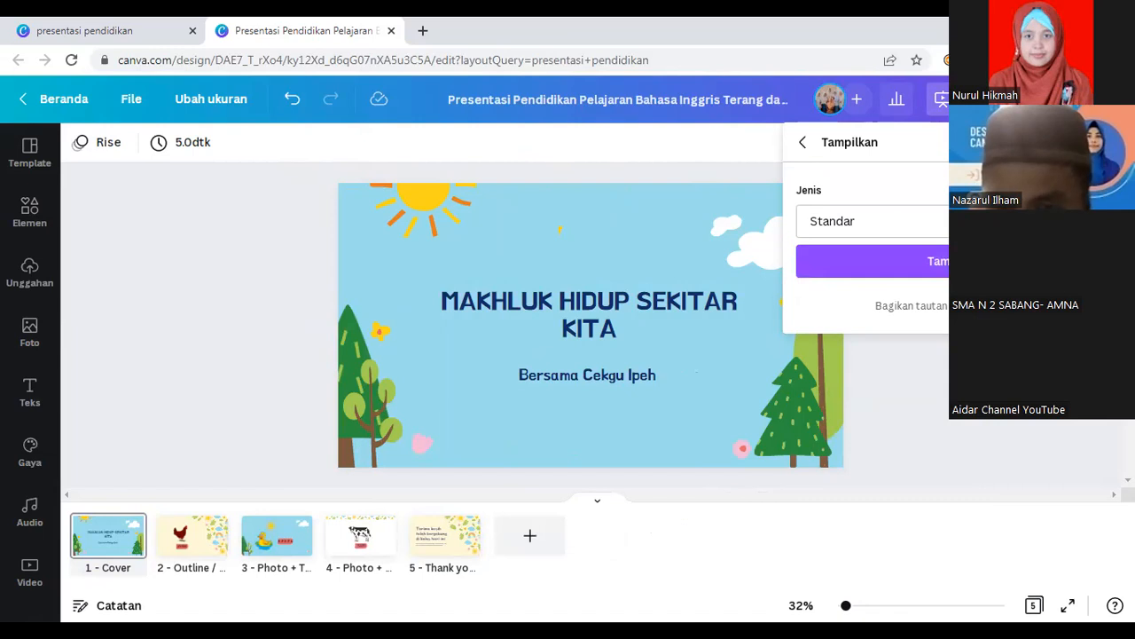
# Step: Open the full list of sharing options, choose "Tampilkan dan rekam" and enter the recording studio
pyautogui.click(985, 98)
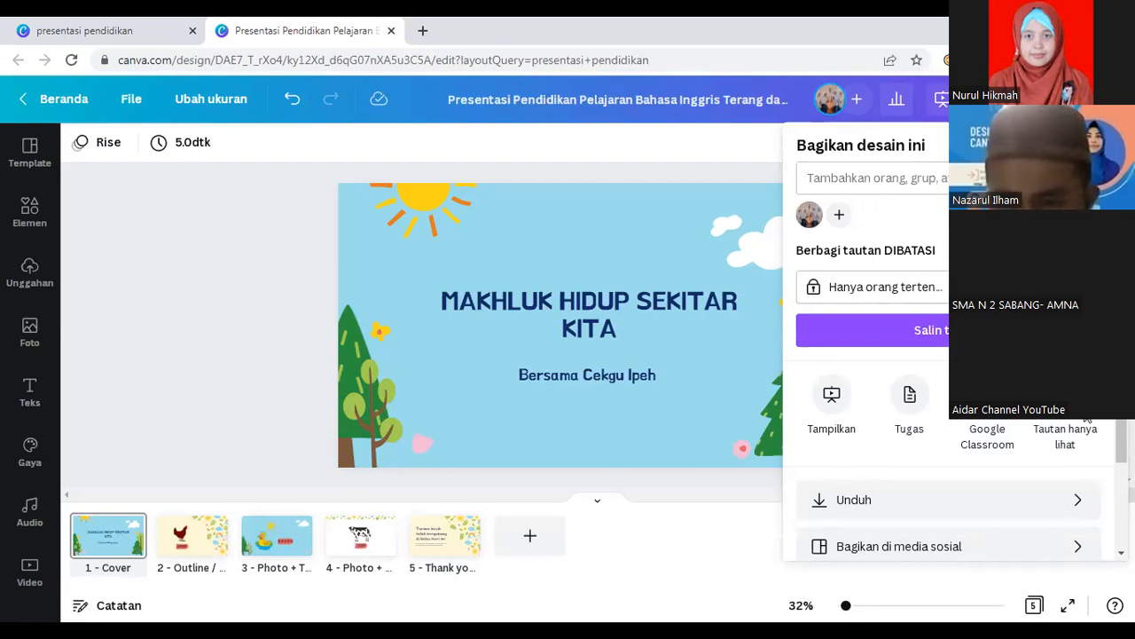
pyautogui.scroll(-3, 949, 444)
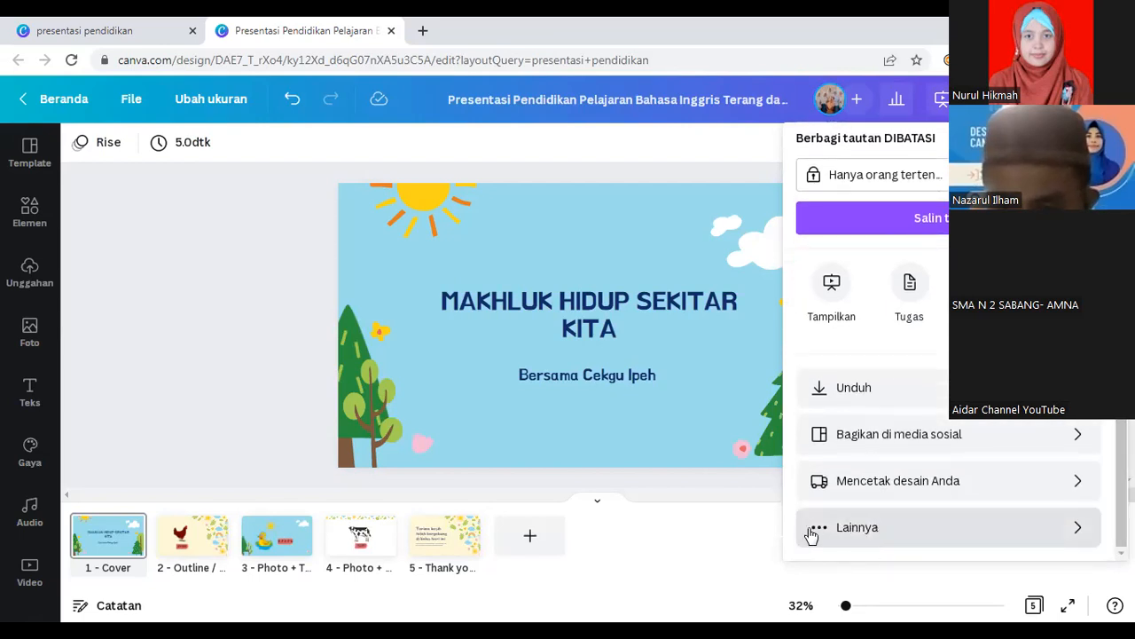
pyautogui.click(854, 533)
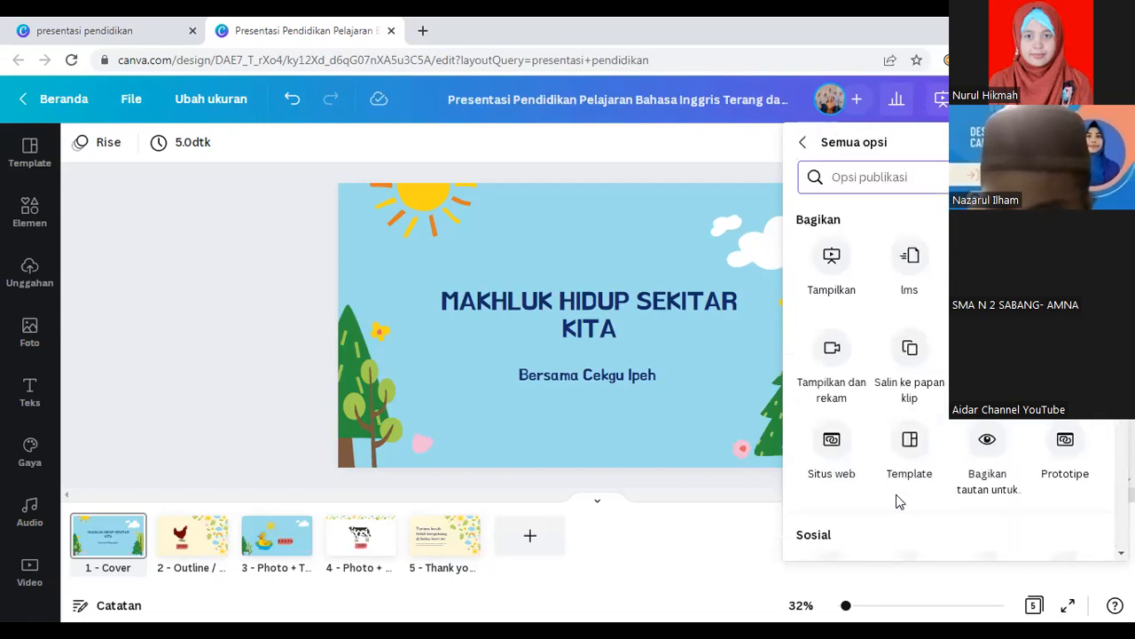
pyautogui.click(831, 355)
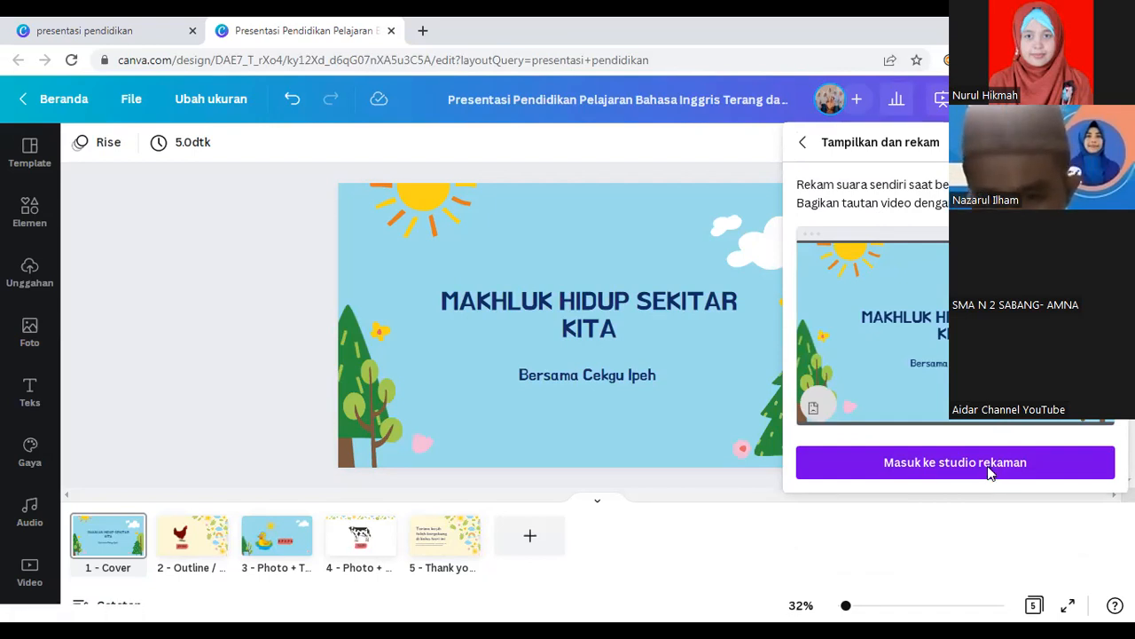
pyautogui.click(974, 477)
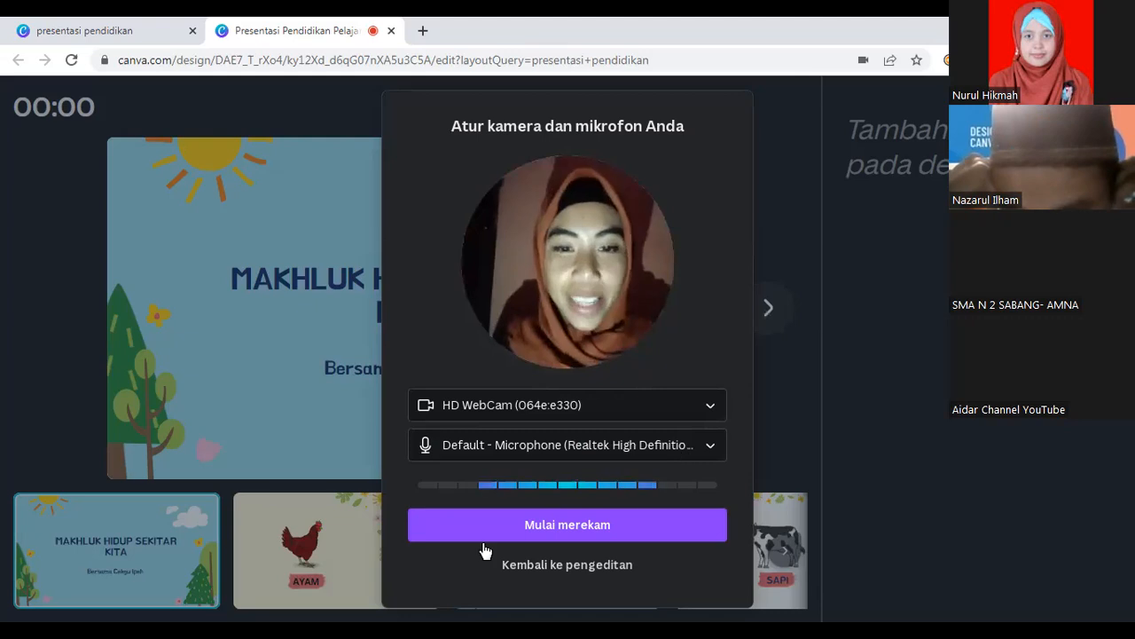
# Step: Start recording and present the slides from the cover through Ayam, Bebek and Sapi to the closing thank-you page
pyautogui.click(536, 525)
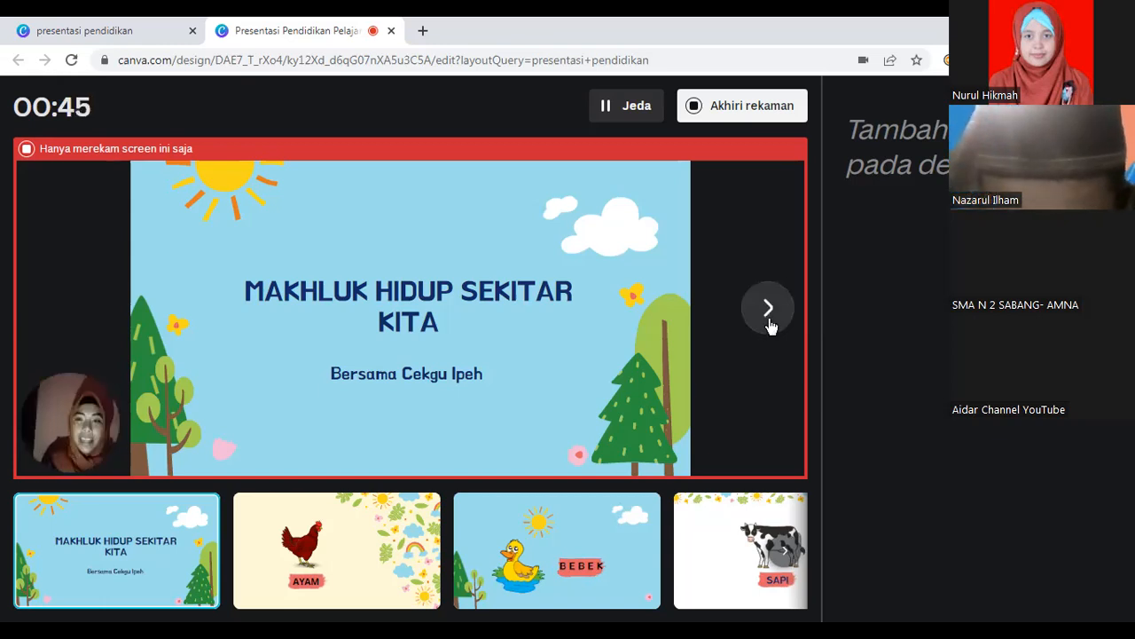
pyautogui.click(769, 308)
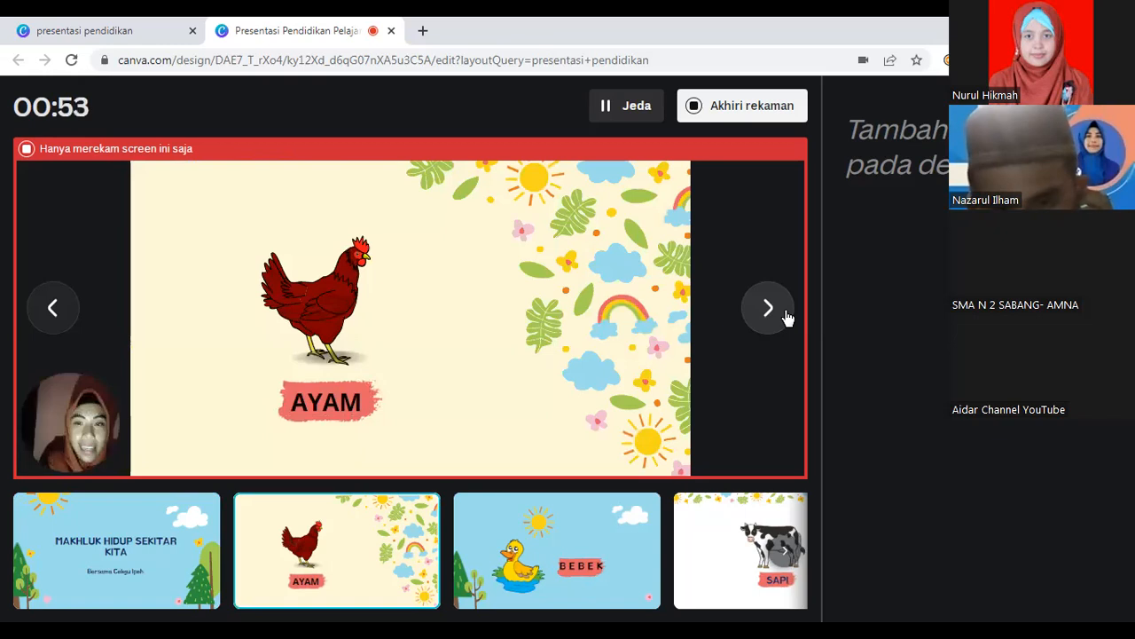
pyautogui.click(781, 319)
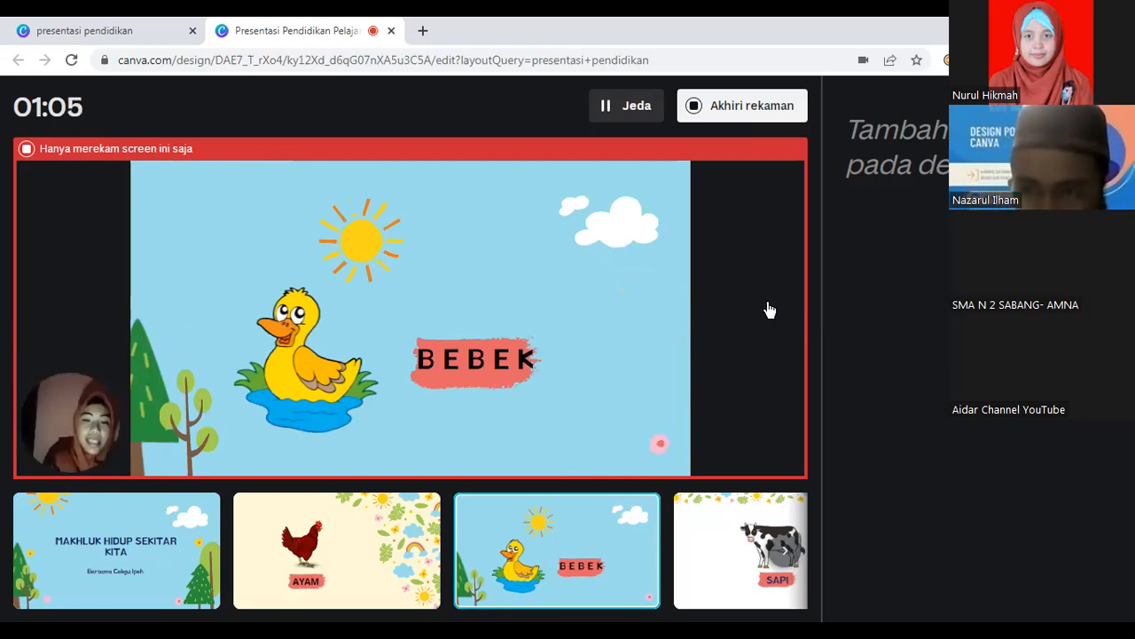
pyautogui.moveTo(768, 309)
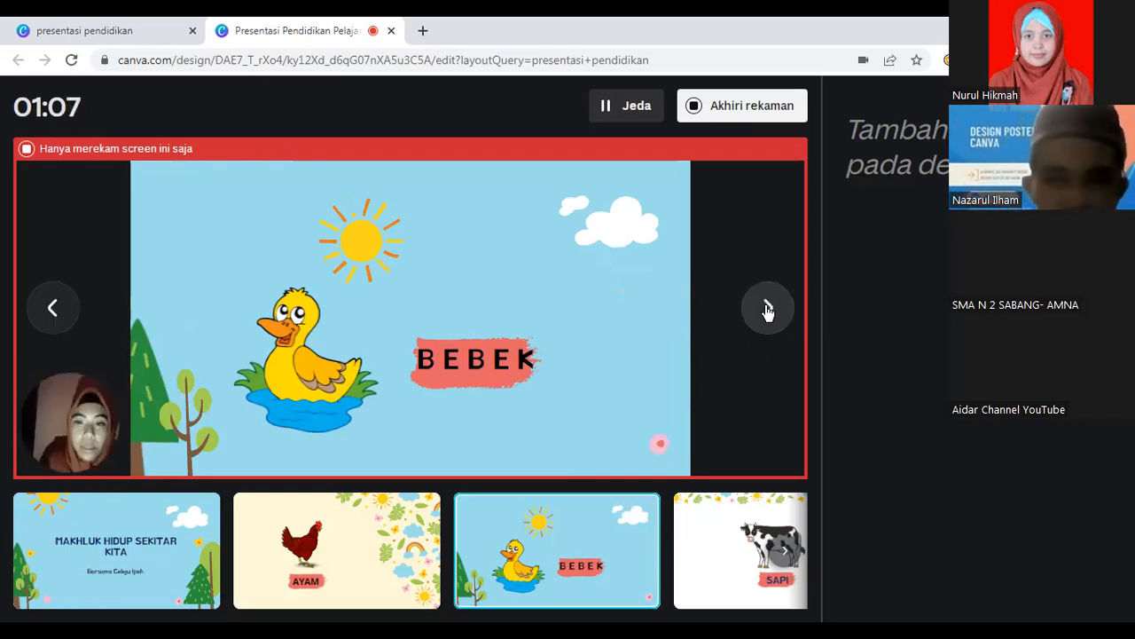
pyautogui.click(768, 309)
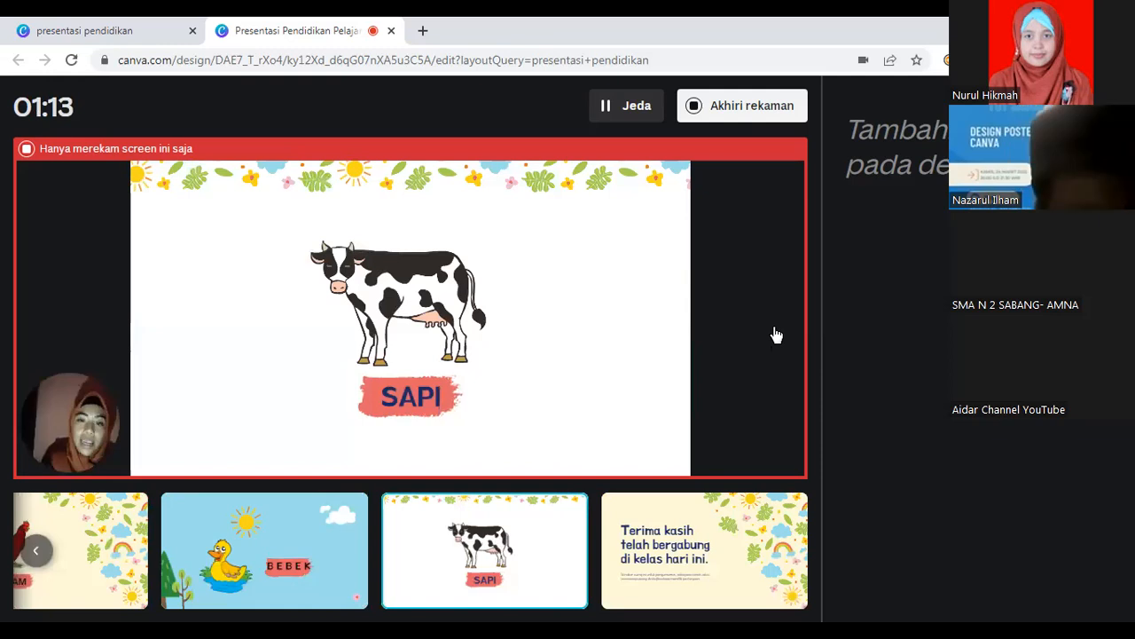
pyautogui.click(775, 321)
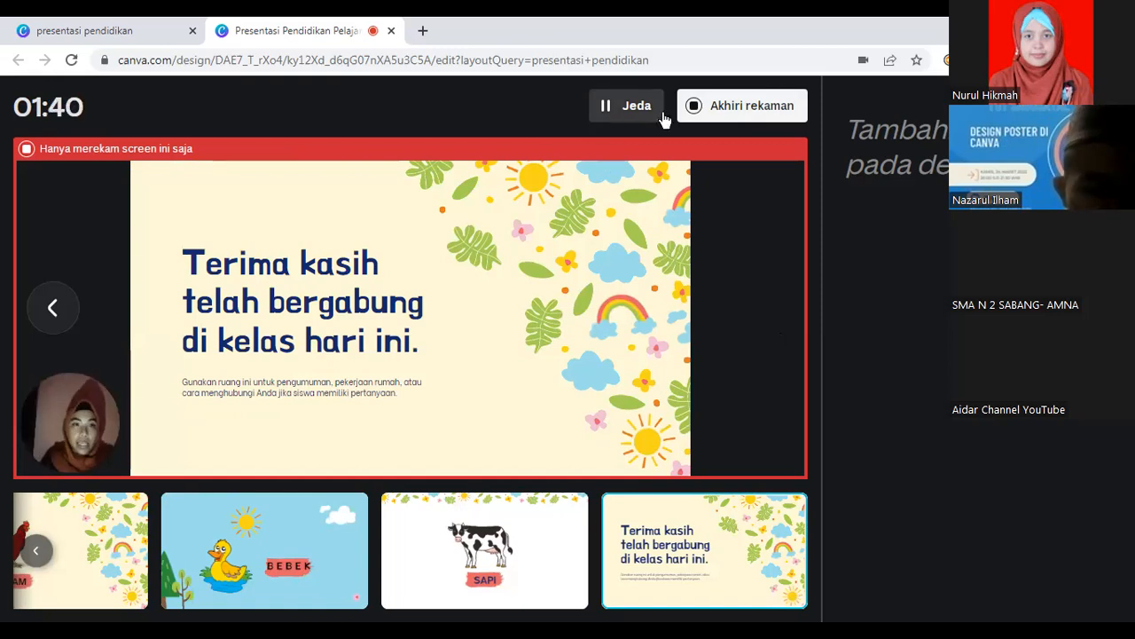
# Step: Pause and resume the recording on the closing page, end it, and save the recording and exit the studio
pyautogui.click(613, 117)
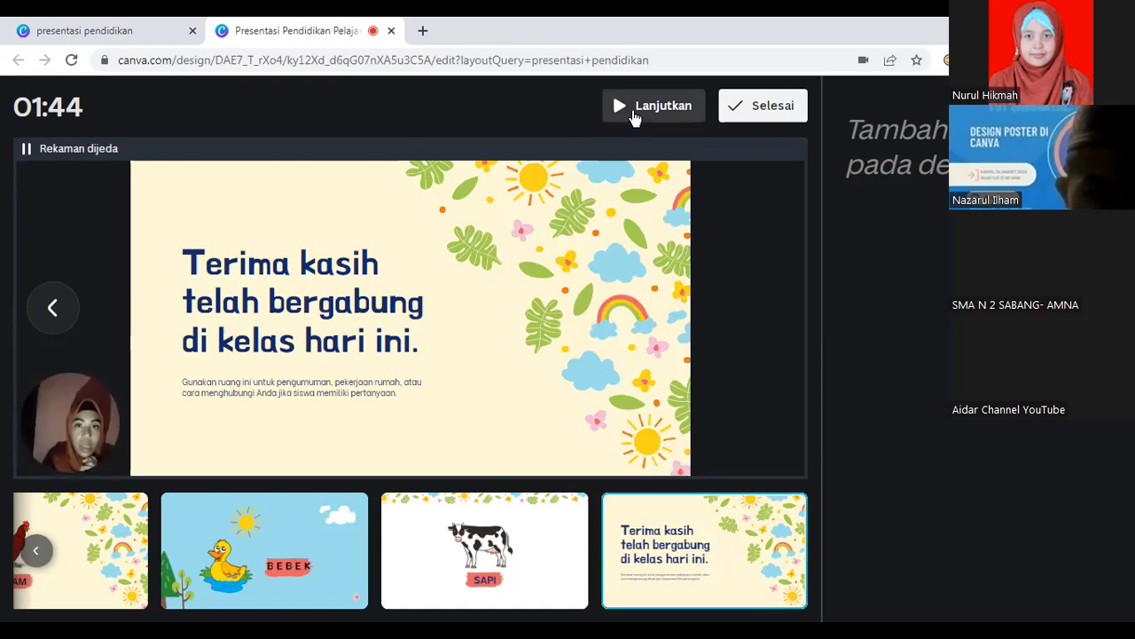
pyautogui.click(632, 109)
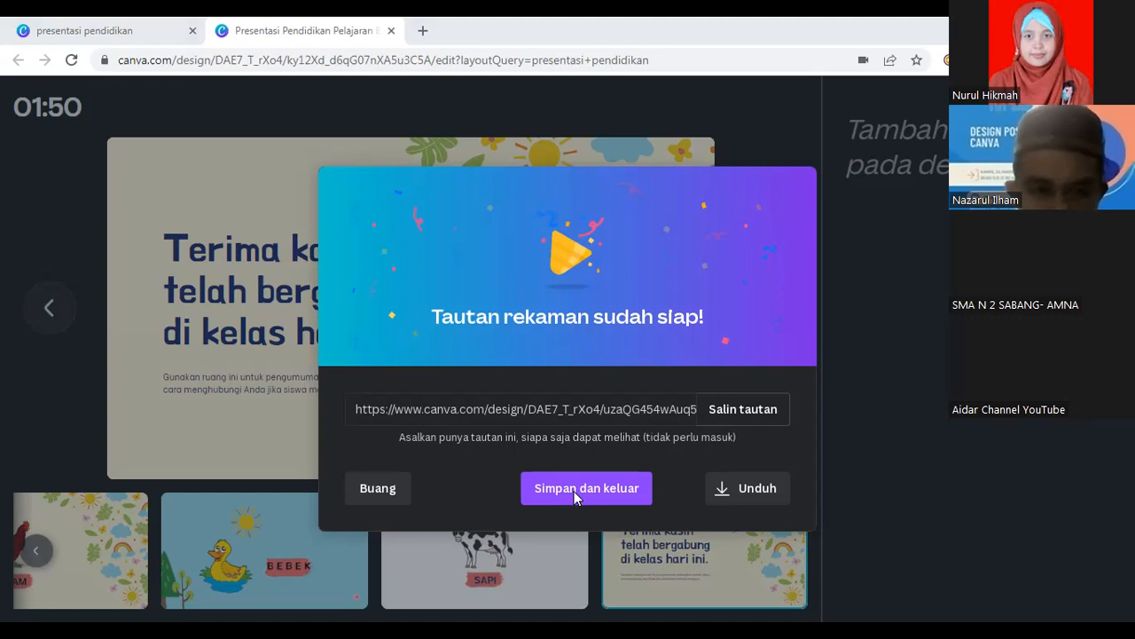
pyautogui.click(625, 476)
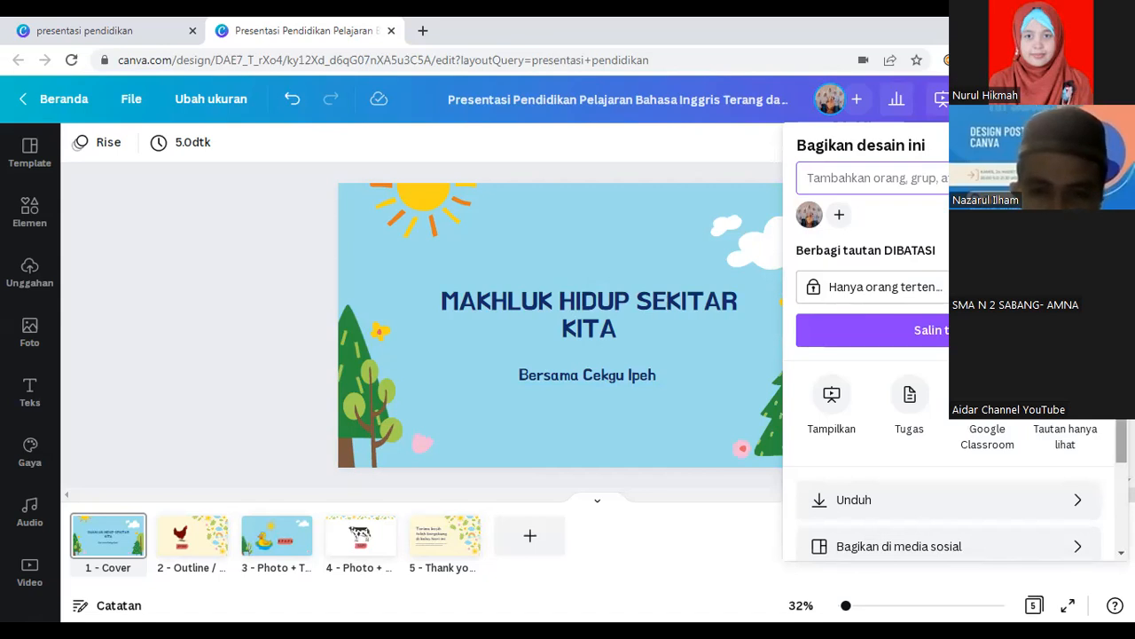
# Step: Copy the saved recording's link from the "Tampilkan dan rekam" sharing option and download the recording
pyautogui.scroll(-2, 983, 542)
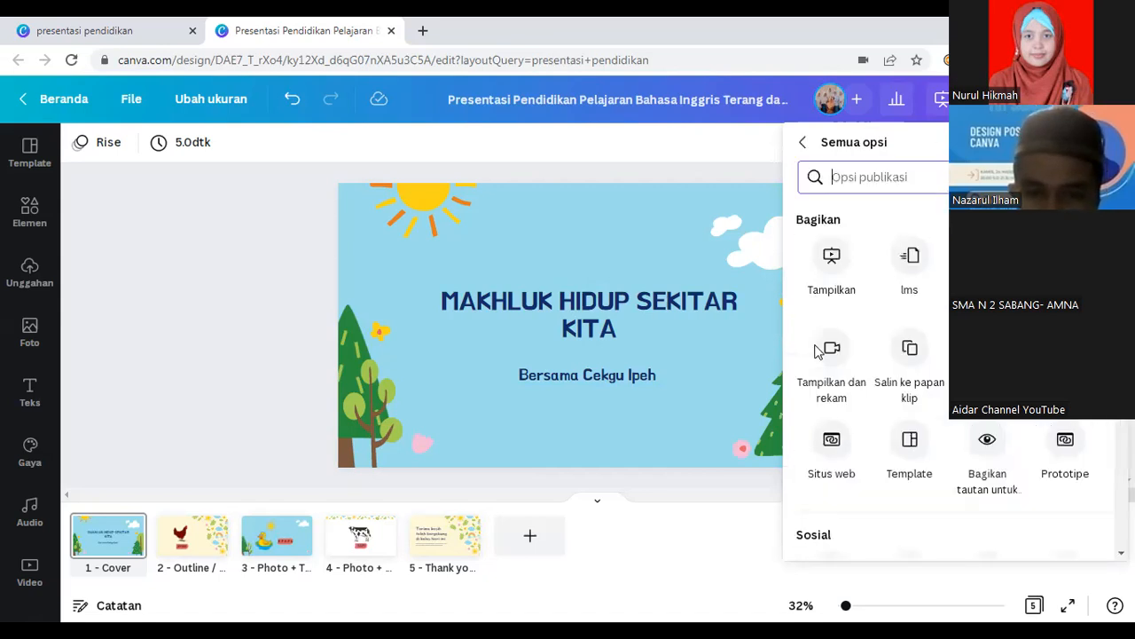
pyautogui.click(833, 355)
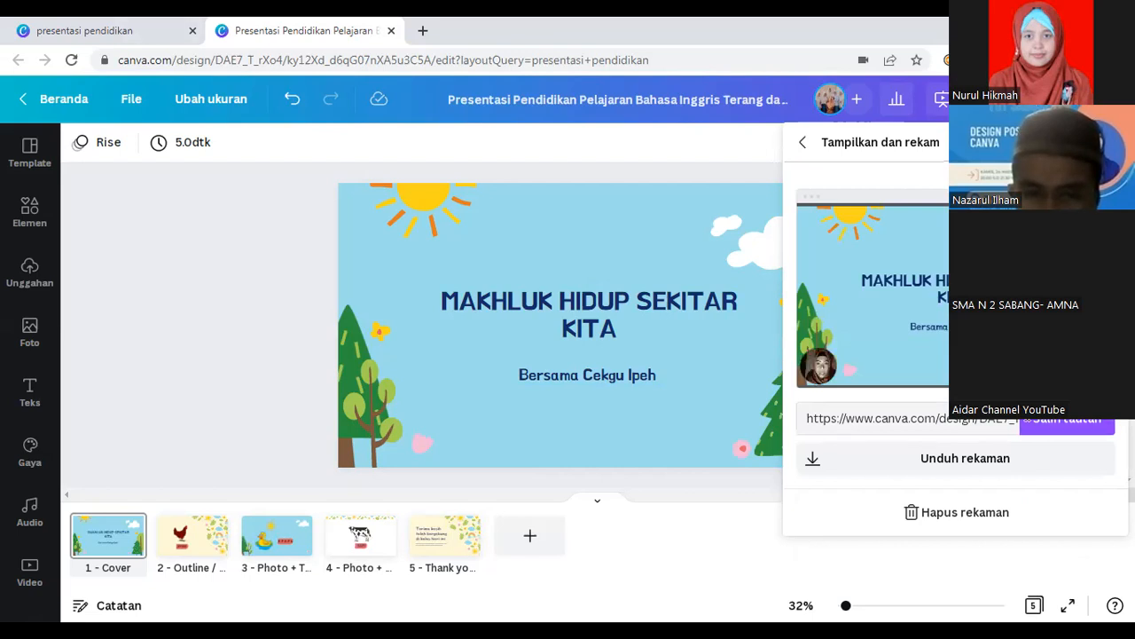
pyautogui.click(1067, 426)
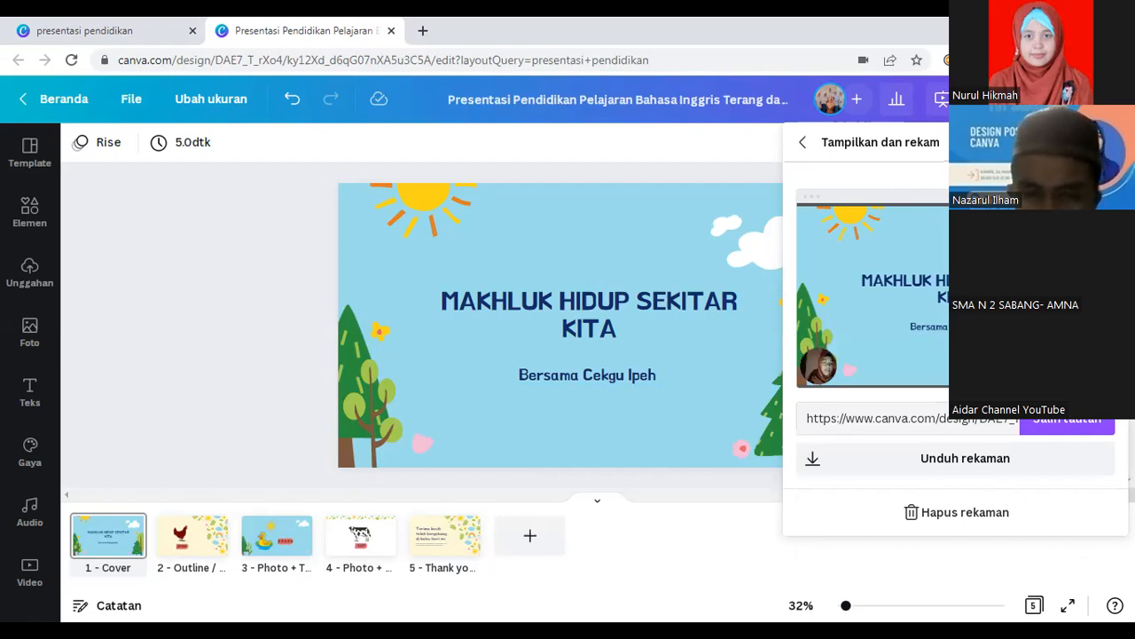
pyautogui.click(942, 462)
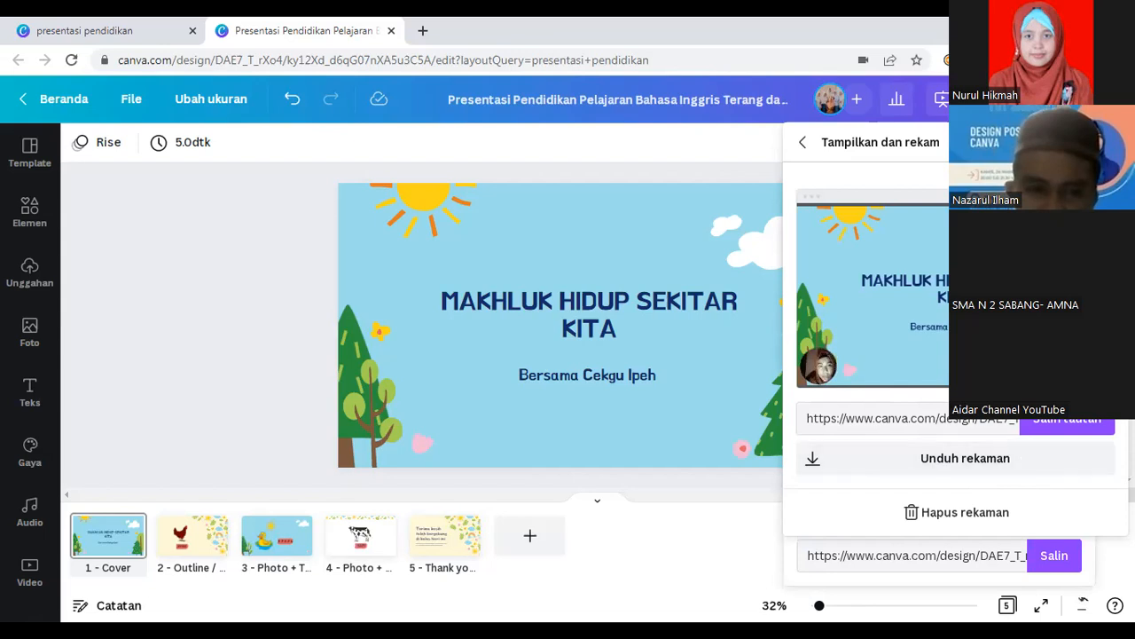
pyautogui.click(1058, 432)
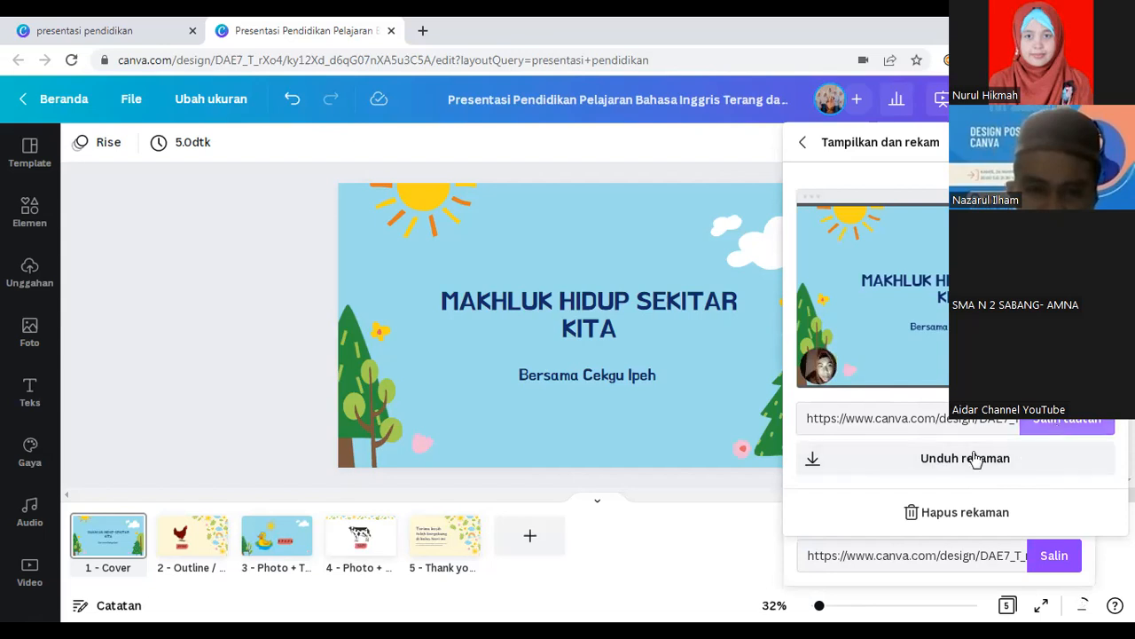
pyautogui.click(951, 463)
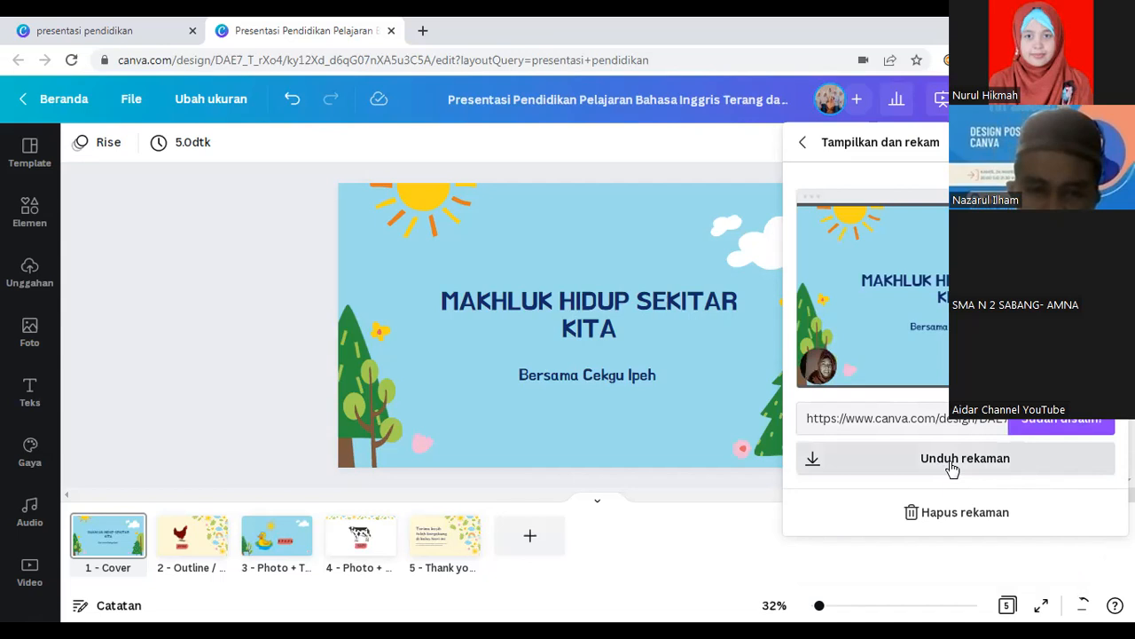
pyautogui.click(817, 459)
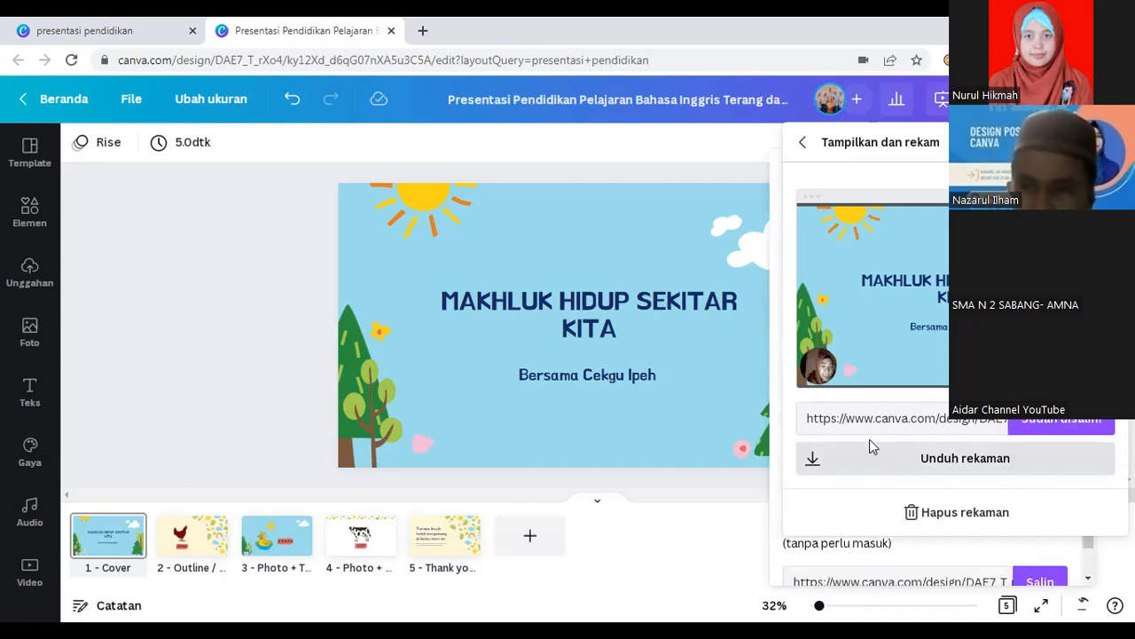
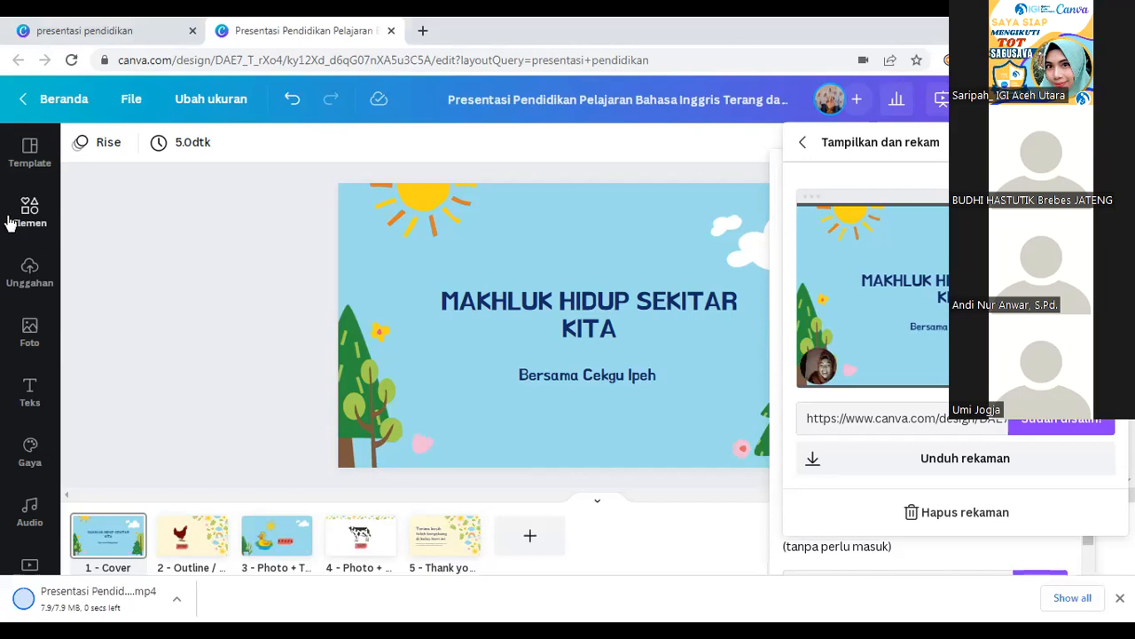
pyautogui.click(11, 220)
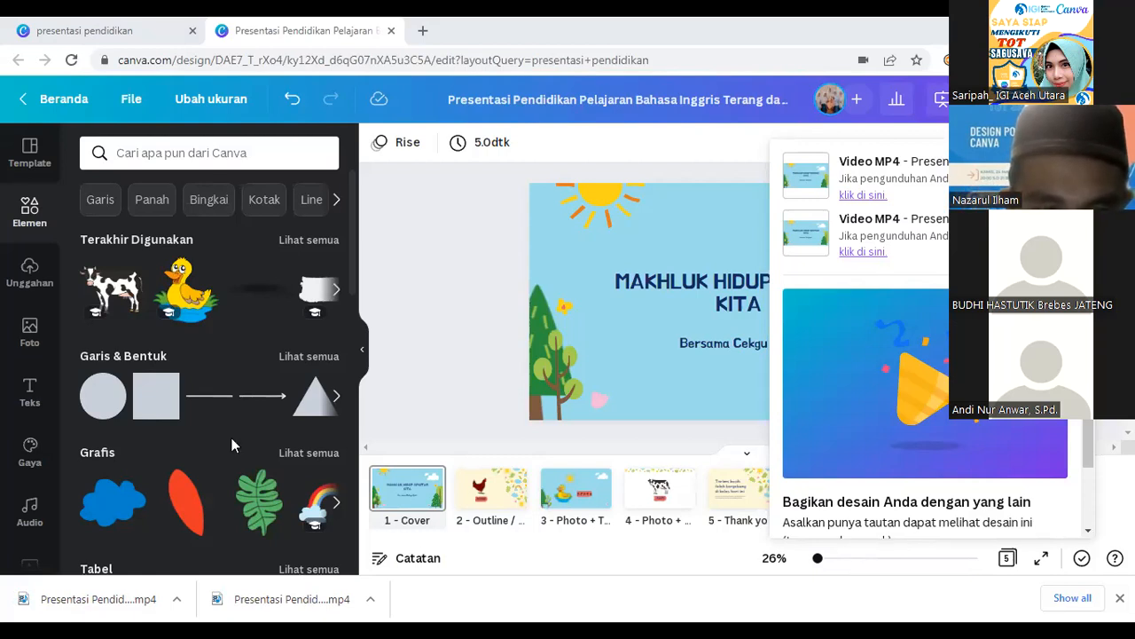
pyautogui.click(358, 353)
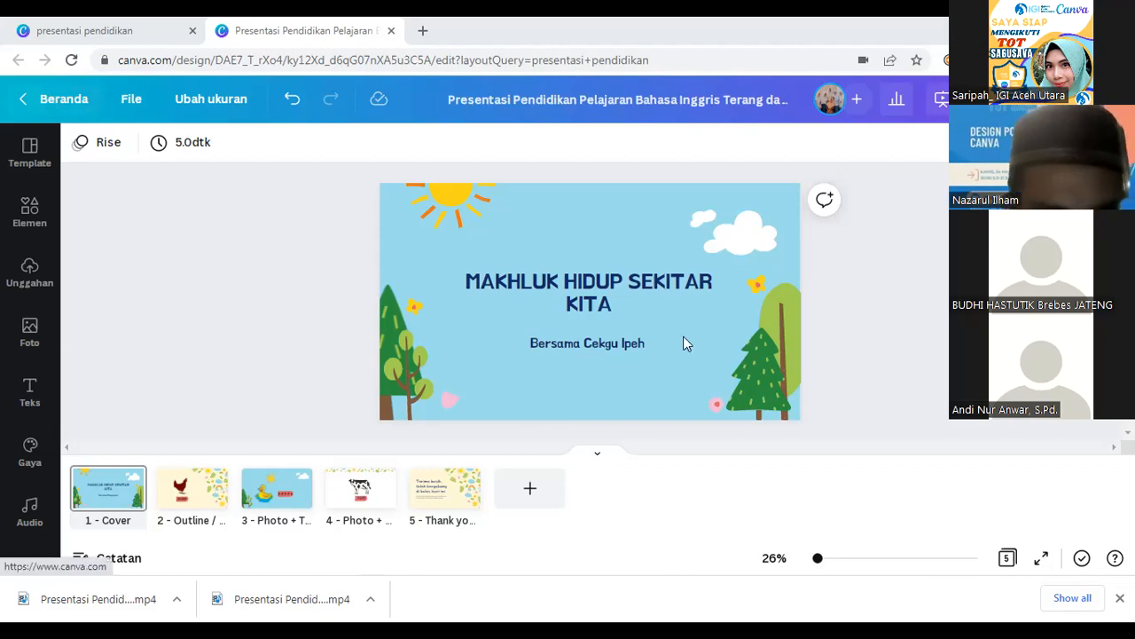
# Step: Return to the home page, open the account settings and look through the available interface languages
pyautogui.click(54, 115)
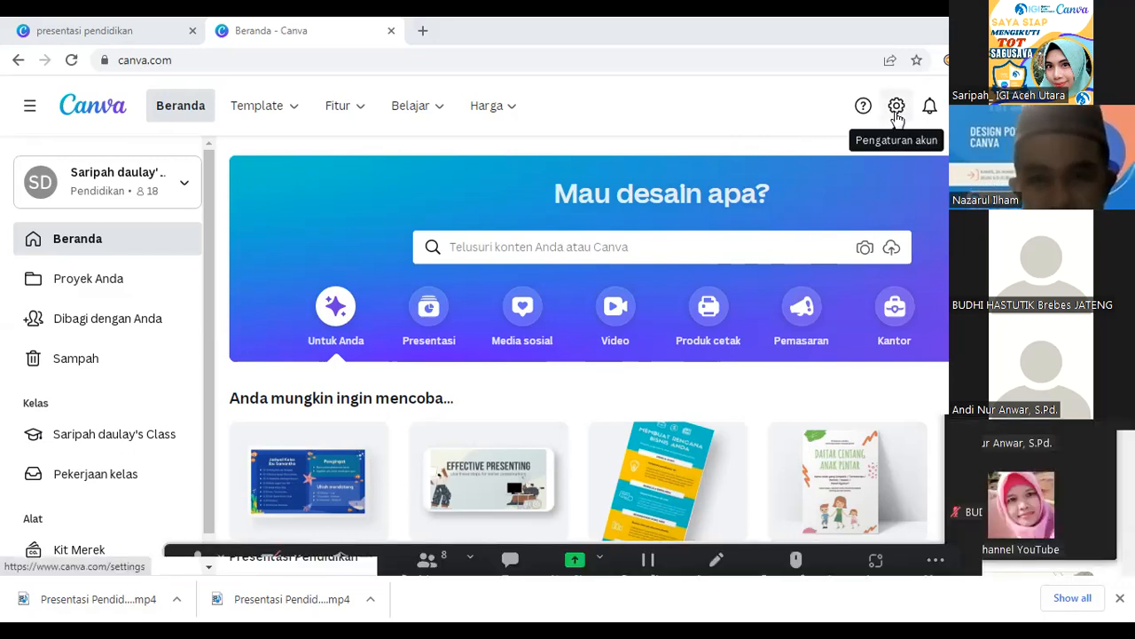
pyautogui.click(897, 111)
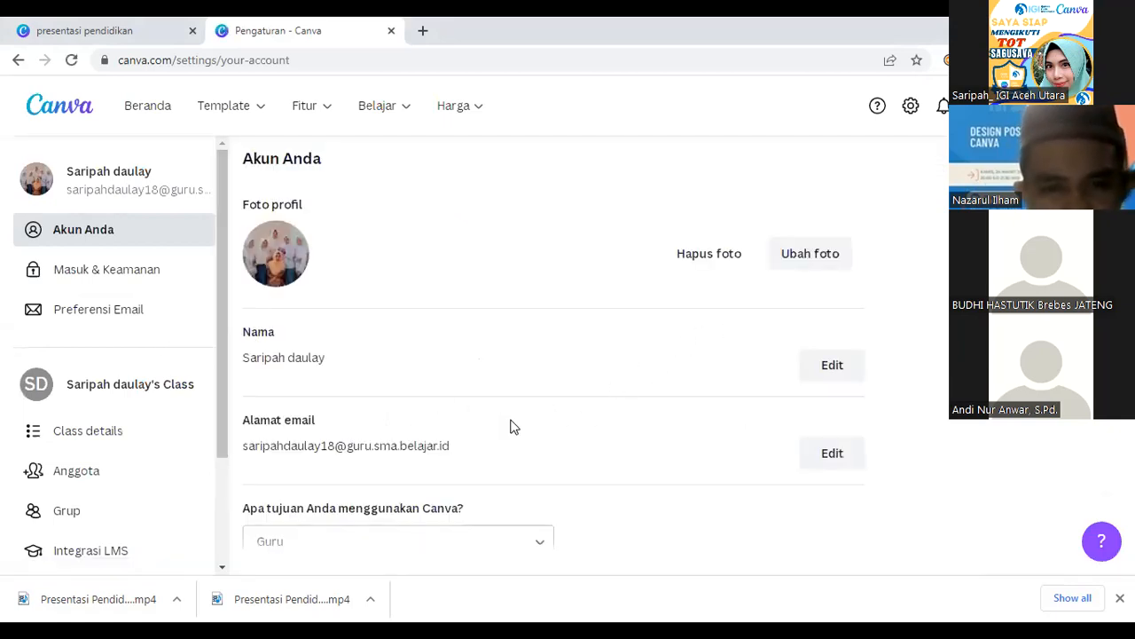
pyautogui.scroll(-3, 514, 423)
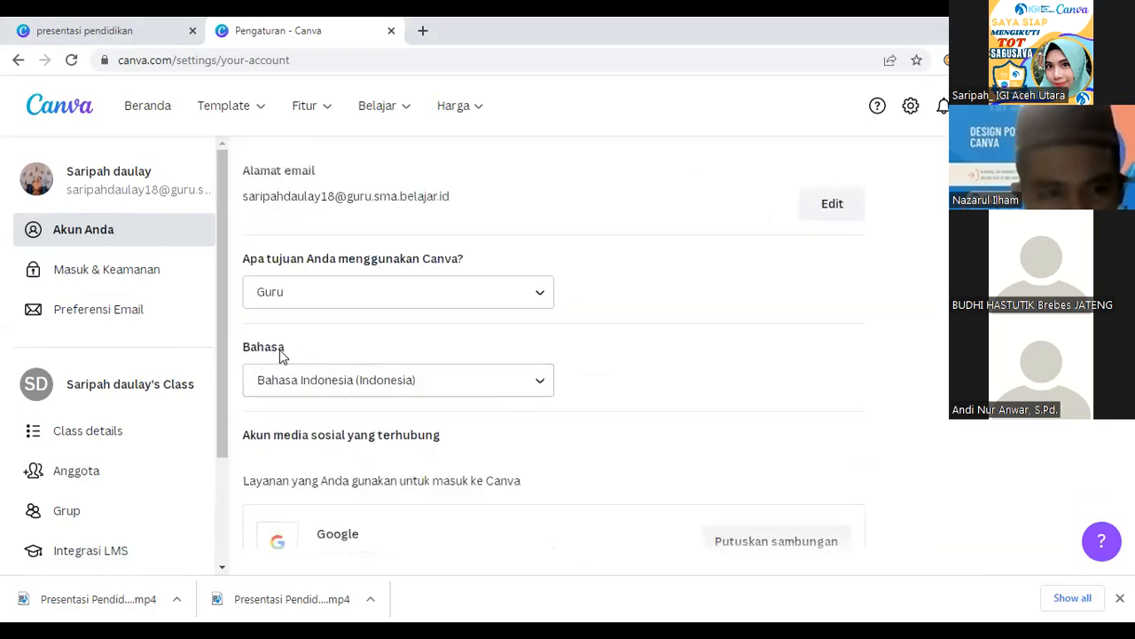
pyautogui.click(543, 385)
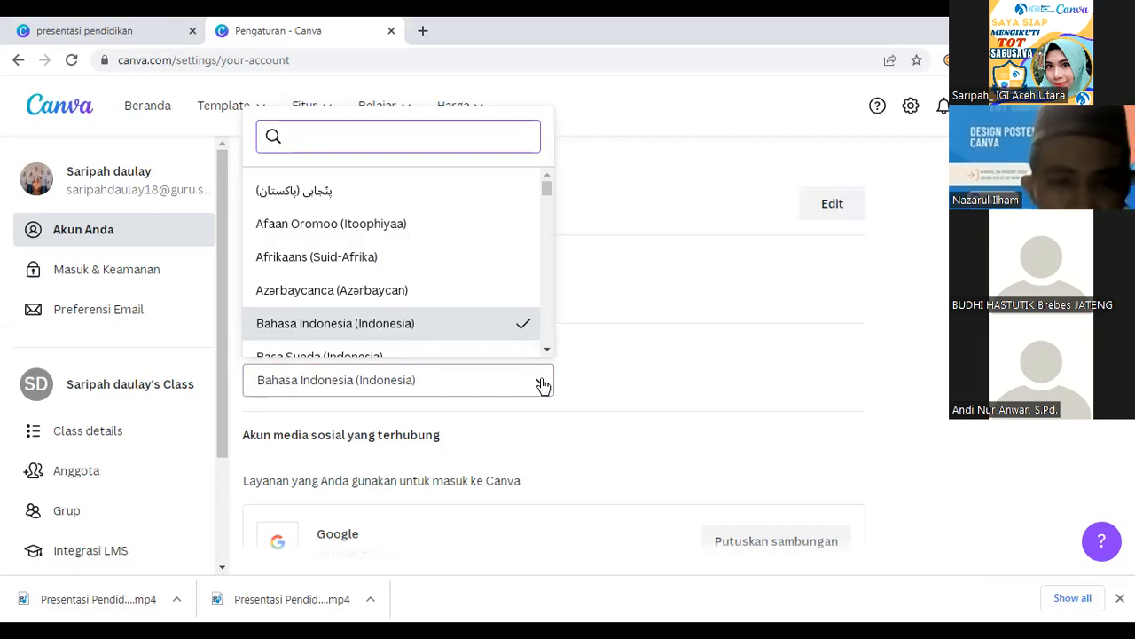
pyautogui.press('Down')
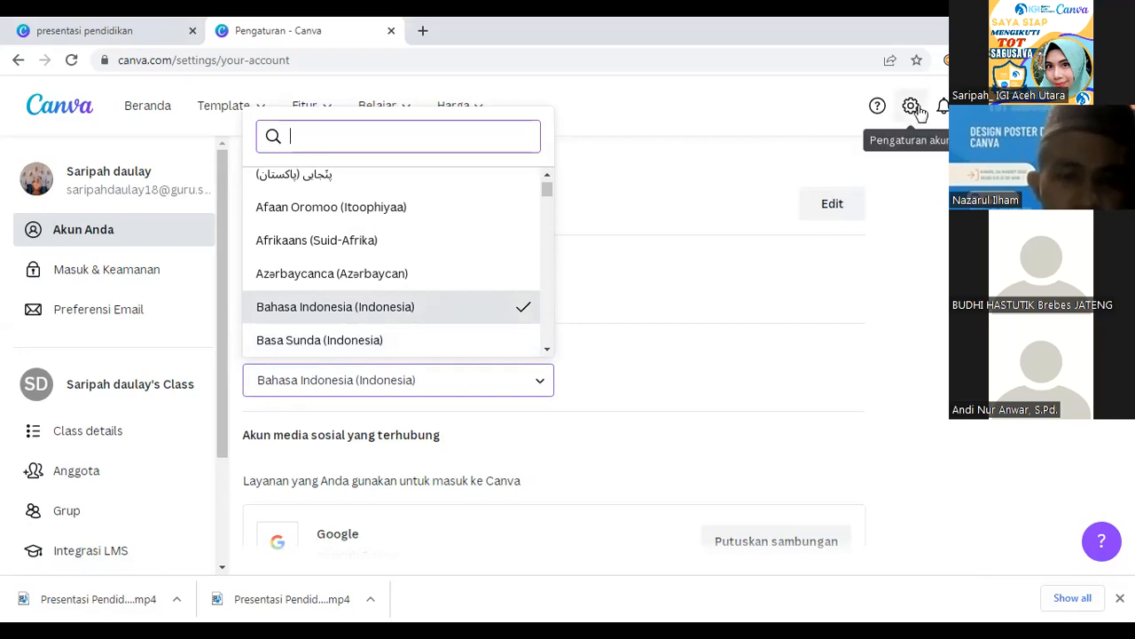
# Step: Create a blank "Video Pendidikan" design from the home page and set its page duration to 7.0 seconds
pyautogui.click(138, 106)
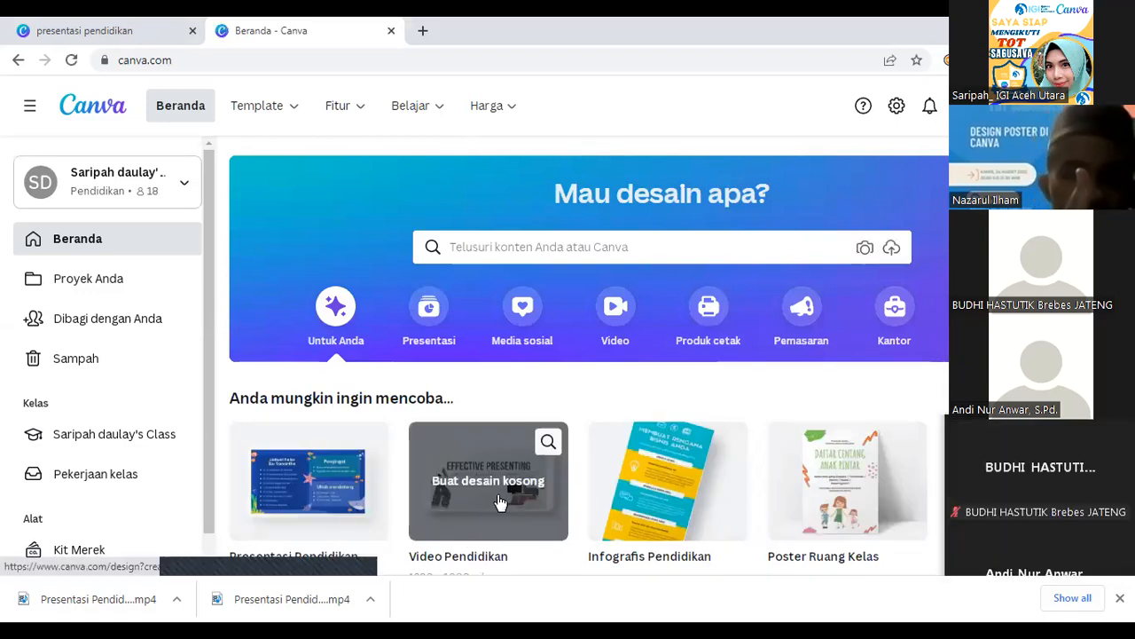
pyautogui.click(498, 502)
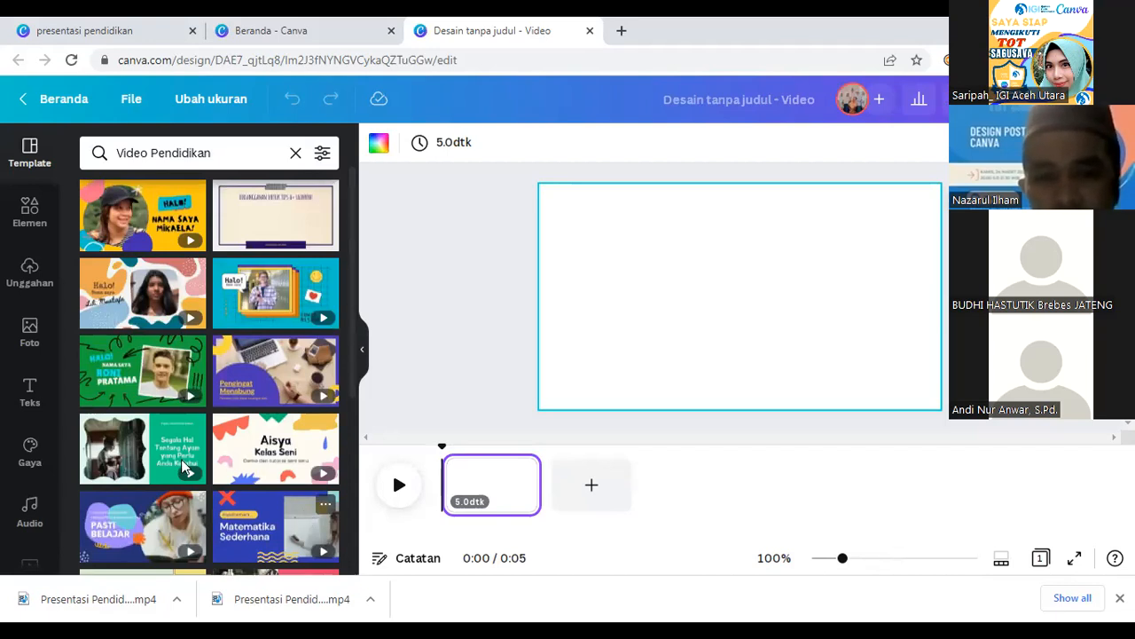
pyautogui.click(368, 348)
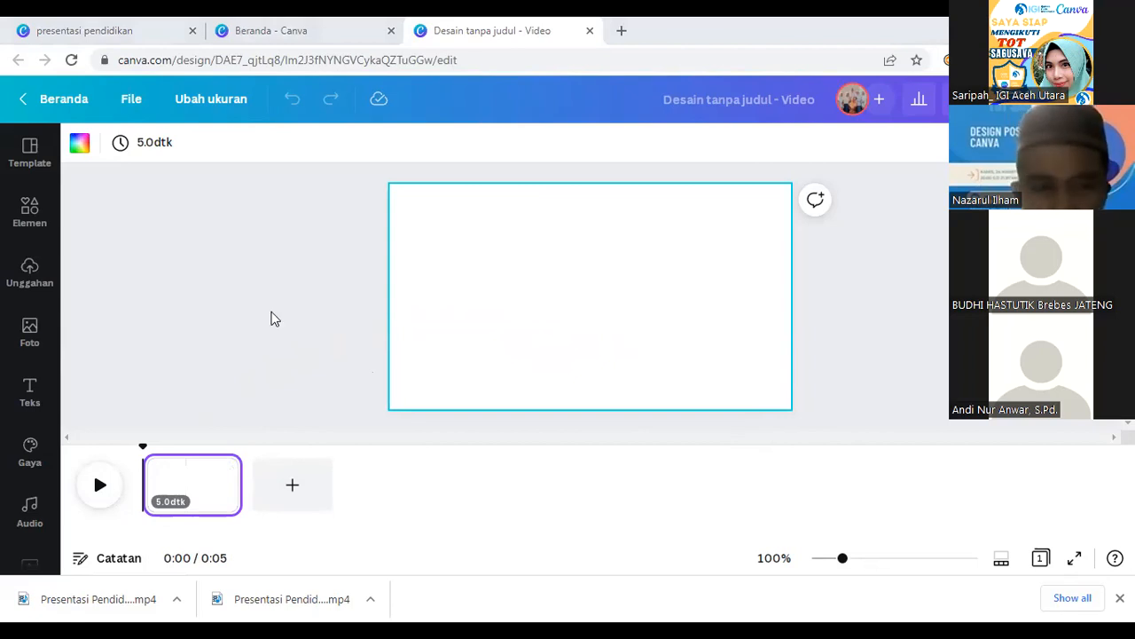
pyautogui.click(372, 165)
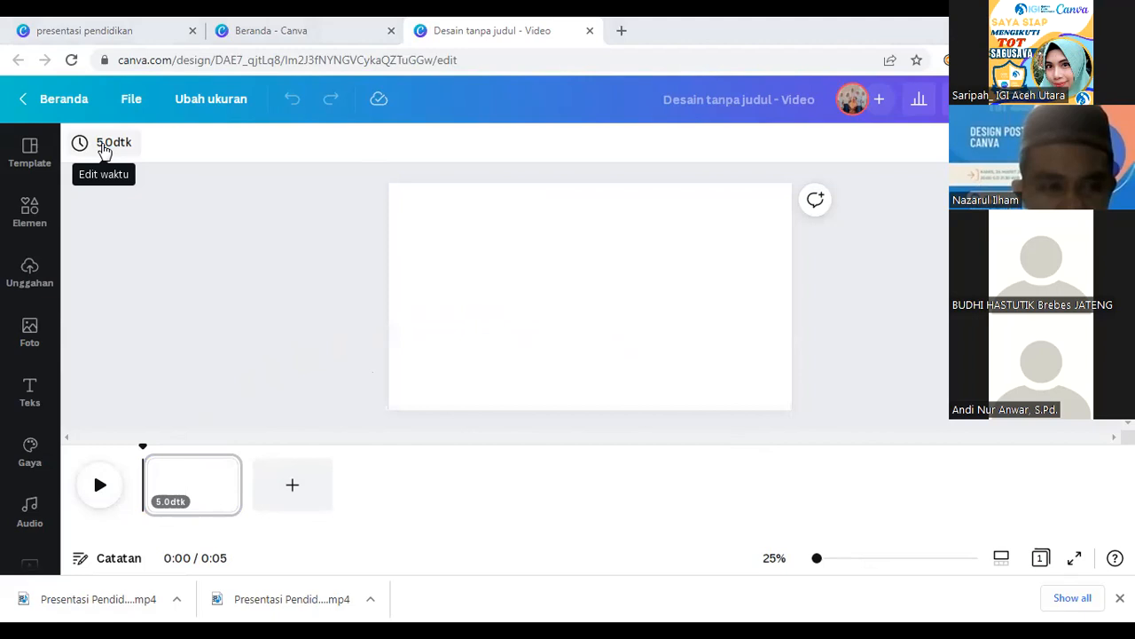
pyautogui.click(103, 149)
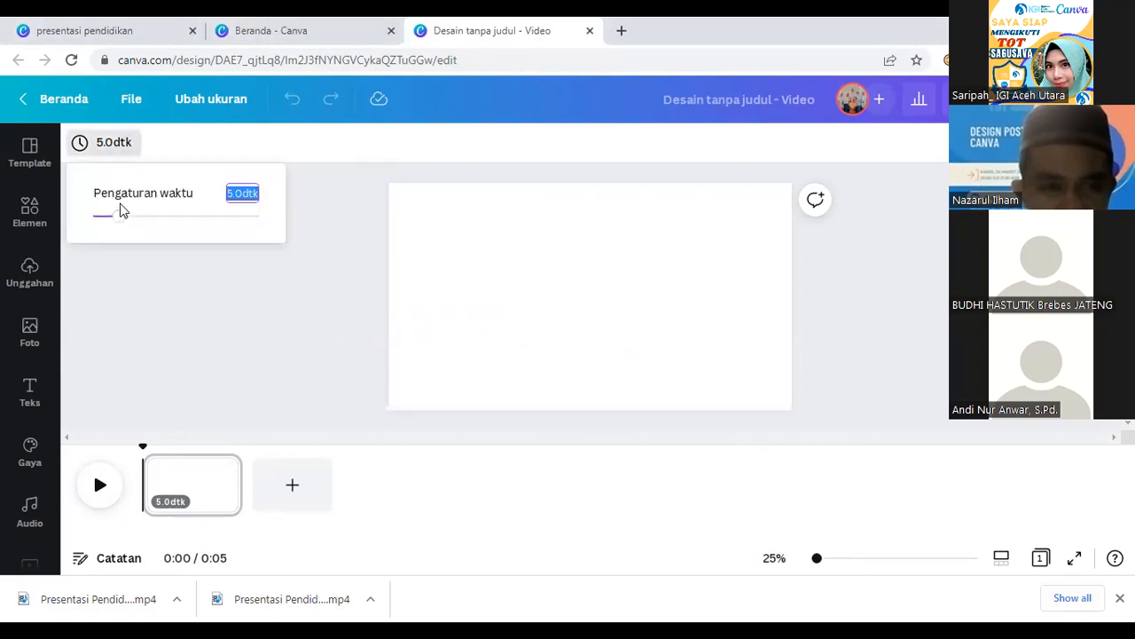
pyautogui.moveTo(121, 222); pyautogui.dragTo(130, 219)
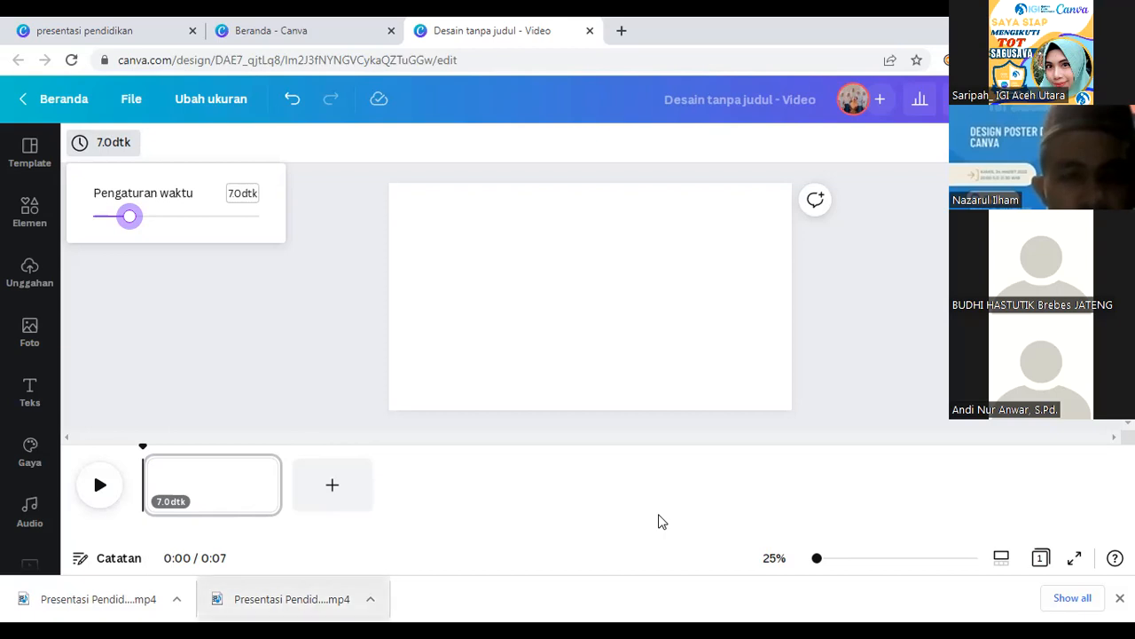
# Step: Play the downloaded MP4 recording of the presentation in the media player
pyautogui.click(292, 598)
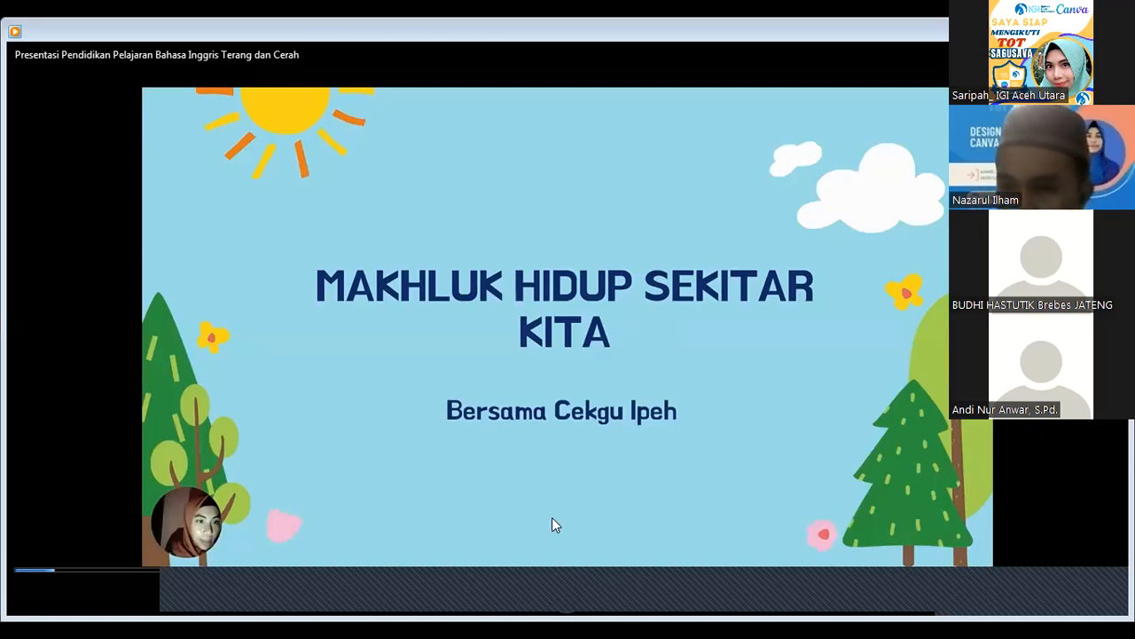
pyautogui.moveTo(337, 556)
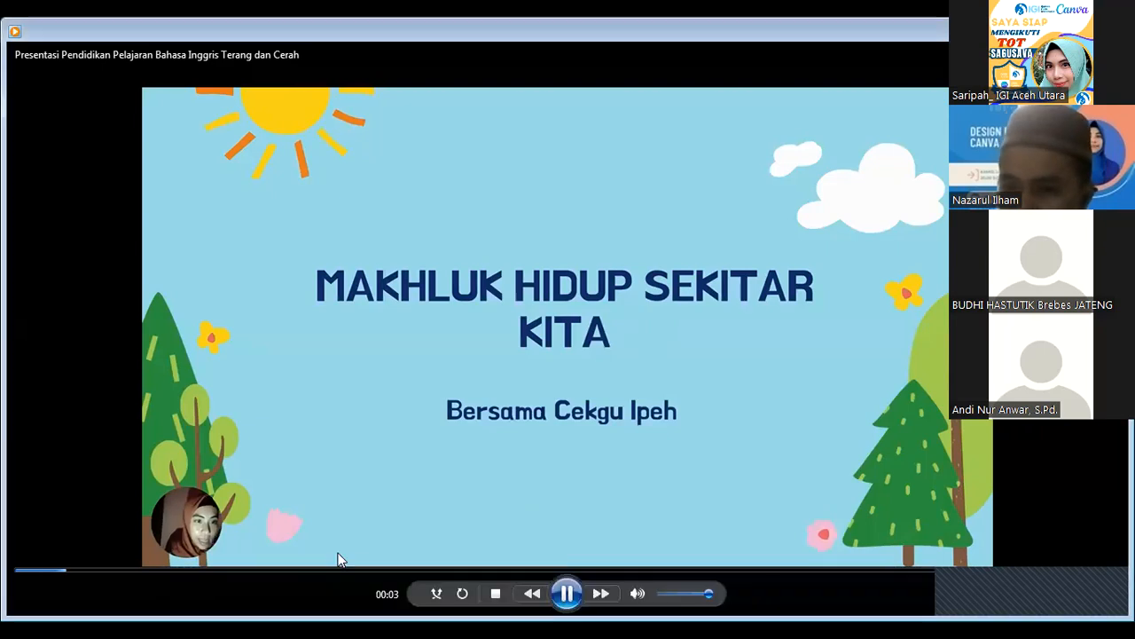
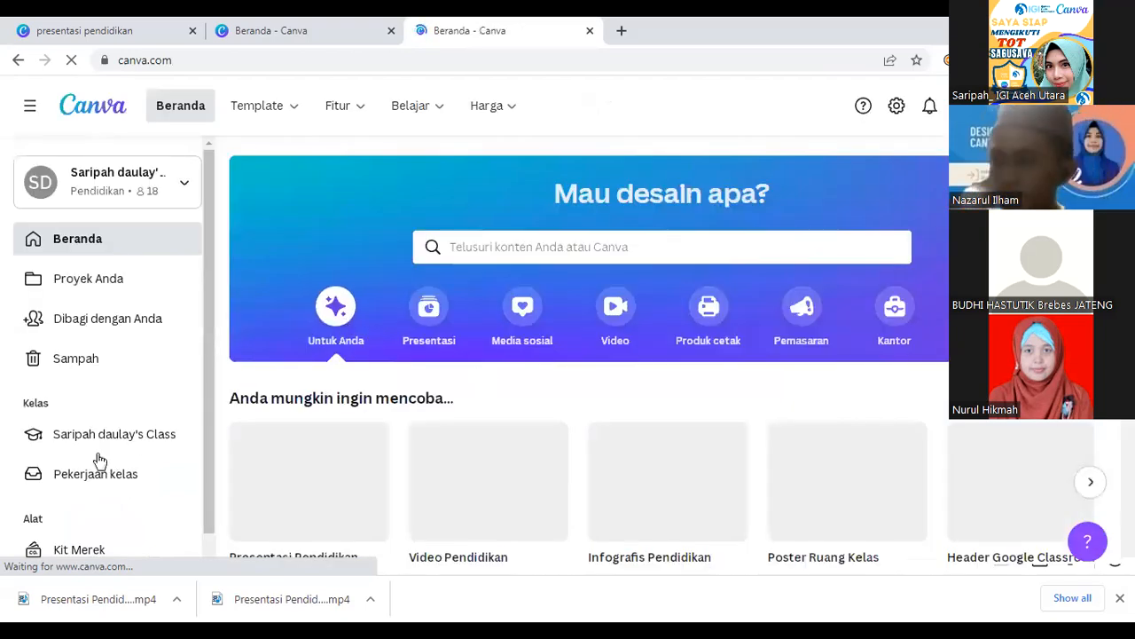
# Step: Create a blank "Presentasi Pendidikan" design from the suggestions on the home page
pyautogui.click(60, 65)
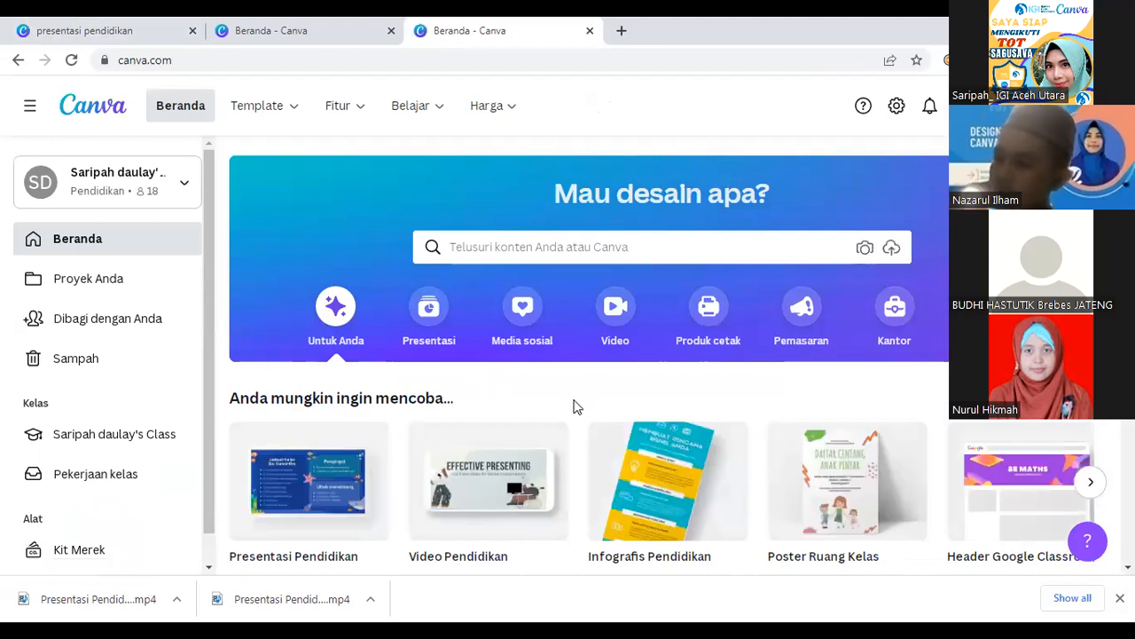
pyautogui.scroll(-1, 587, 428)
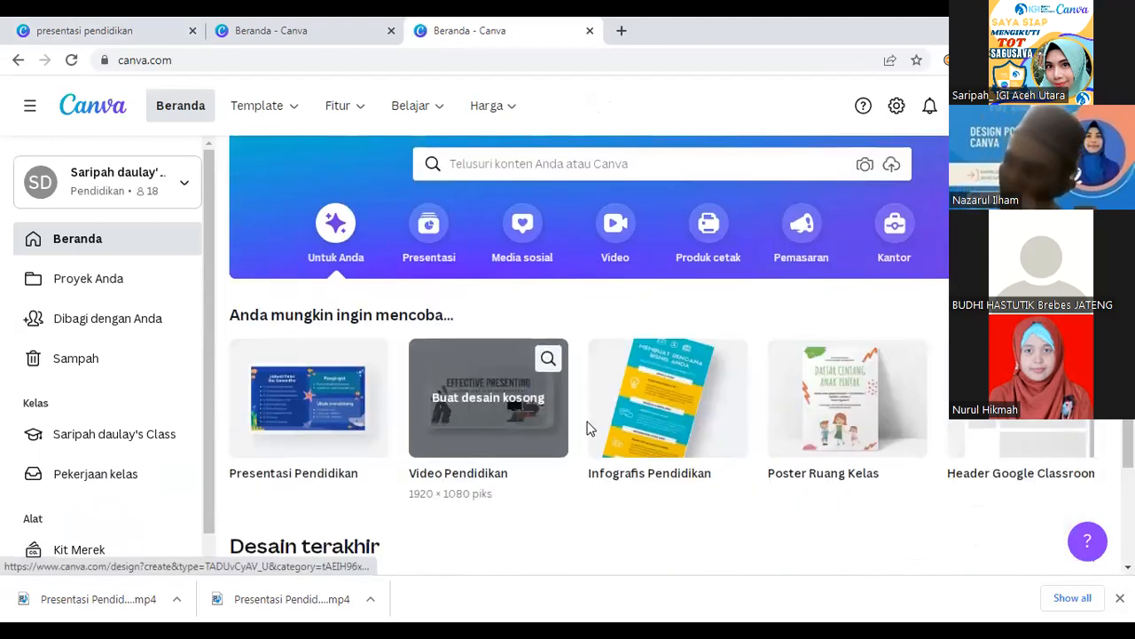
pyautogui.scroll(-1, 586, 429)
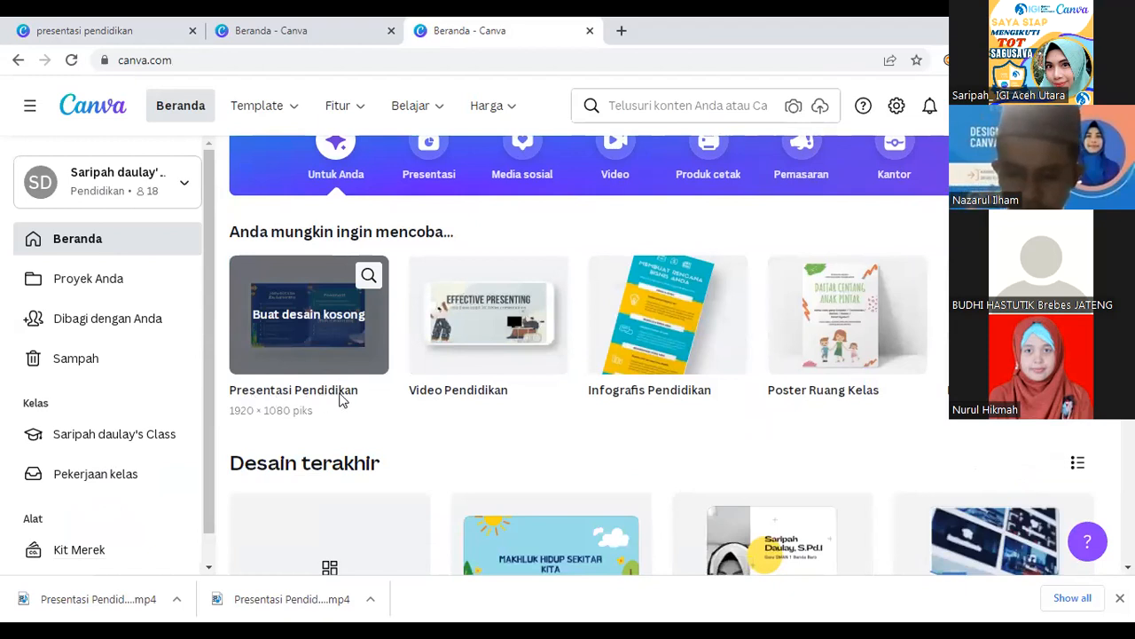
pyautogui.click(315, 340)
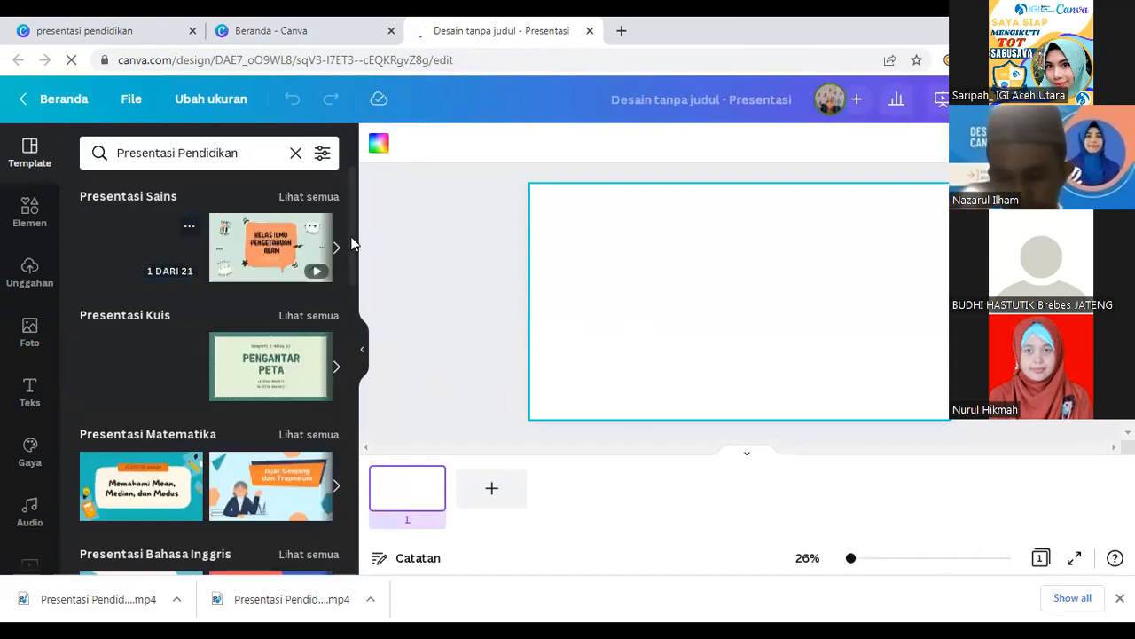
# Step: Browse the education presentation templates and open "Pastel Illustration Group Project School Education Presentation" from the group project category
pyautogui.scroll(-3, 351, 271)
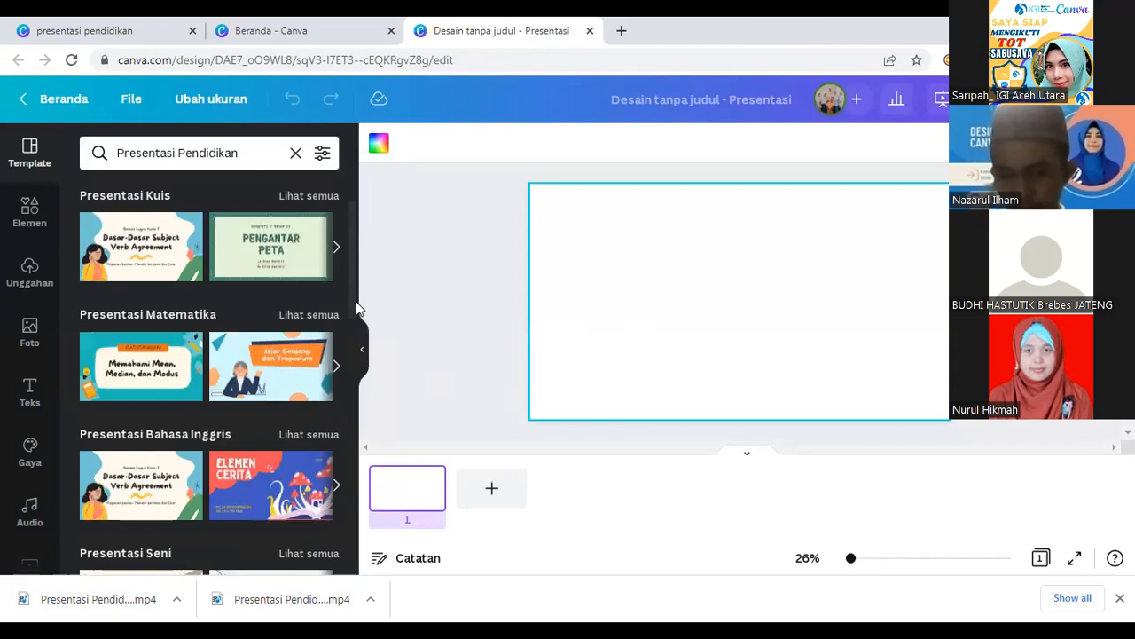
pyautogui.scroll(-3, 362, 337)
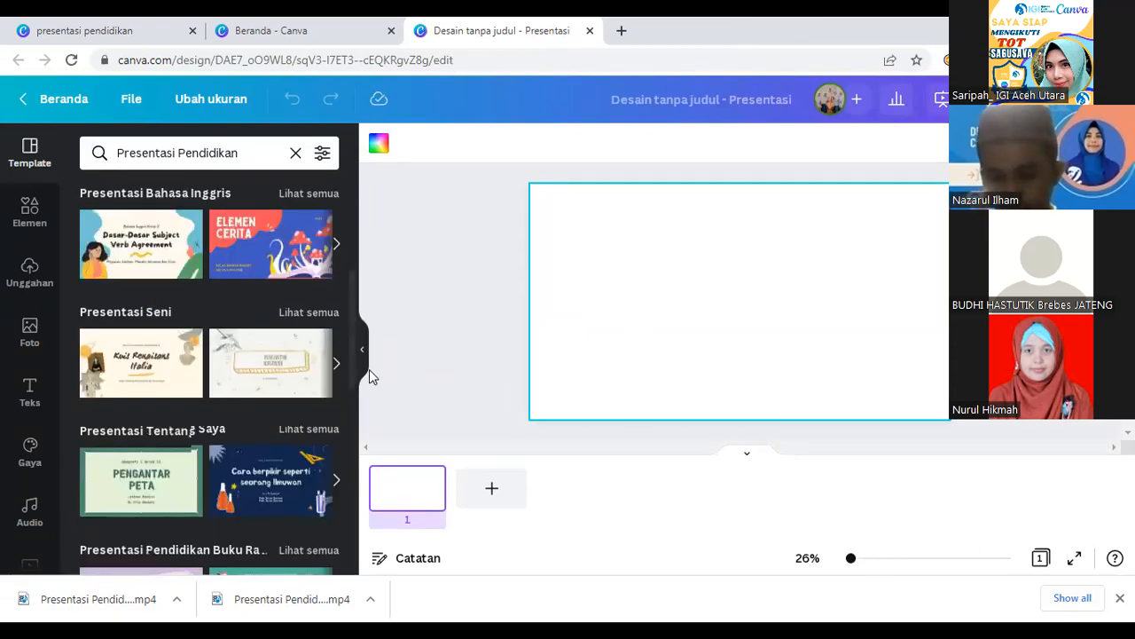
pyautogui.scroll(-1, 371, 381)
pyautogui.scroll(-2, 373, 399)
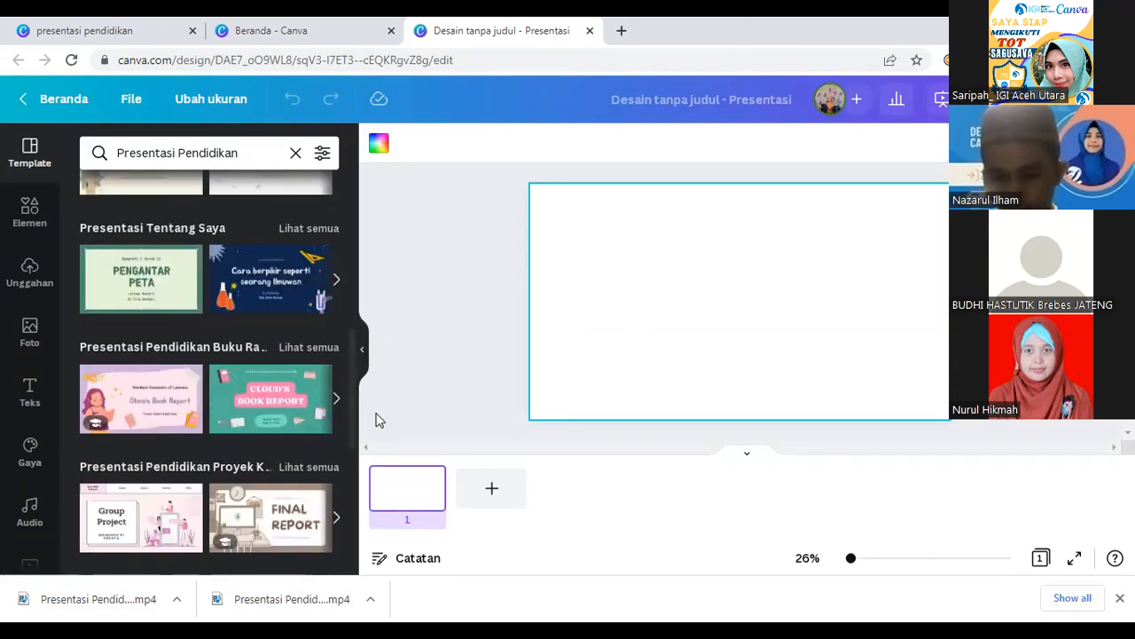
pyautogui.scroll(-1, 374, 421)
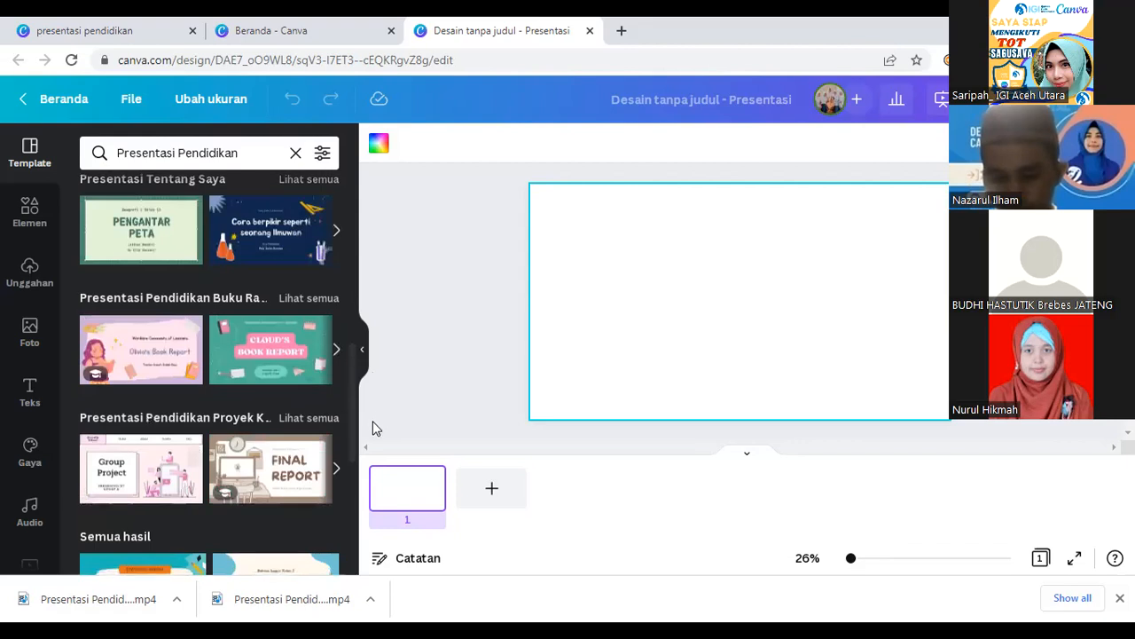
pyautogui.scroll(-1, 373, 423)
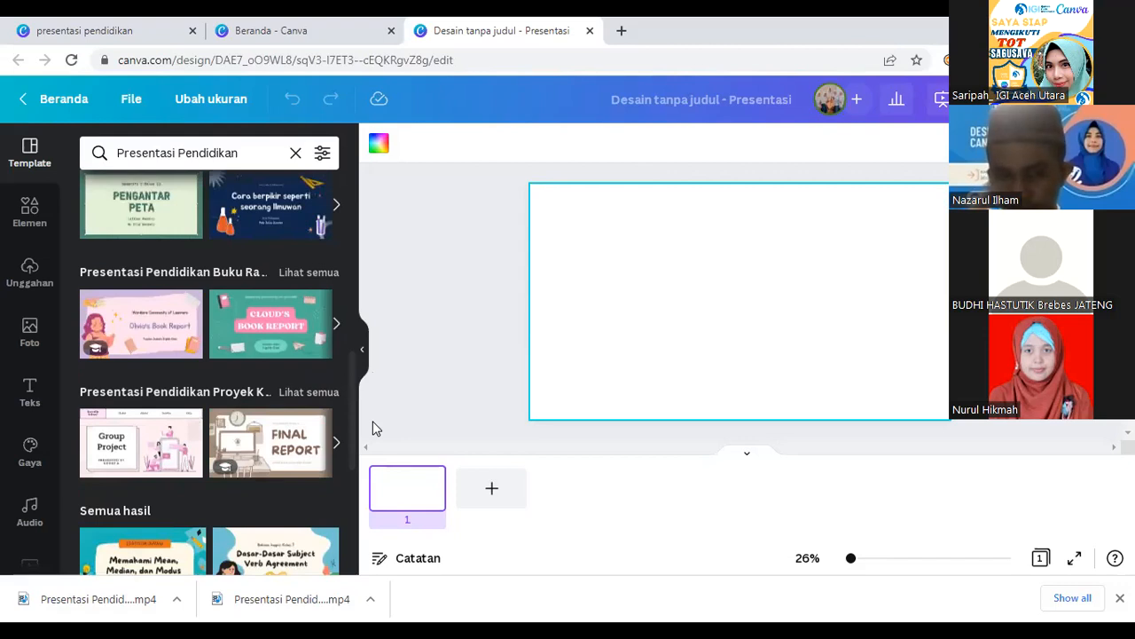
pyautogui.scroll(-1, 373, 422)
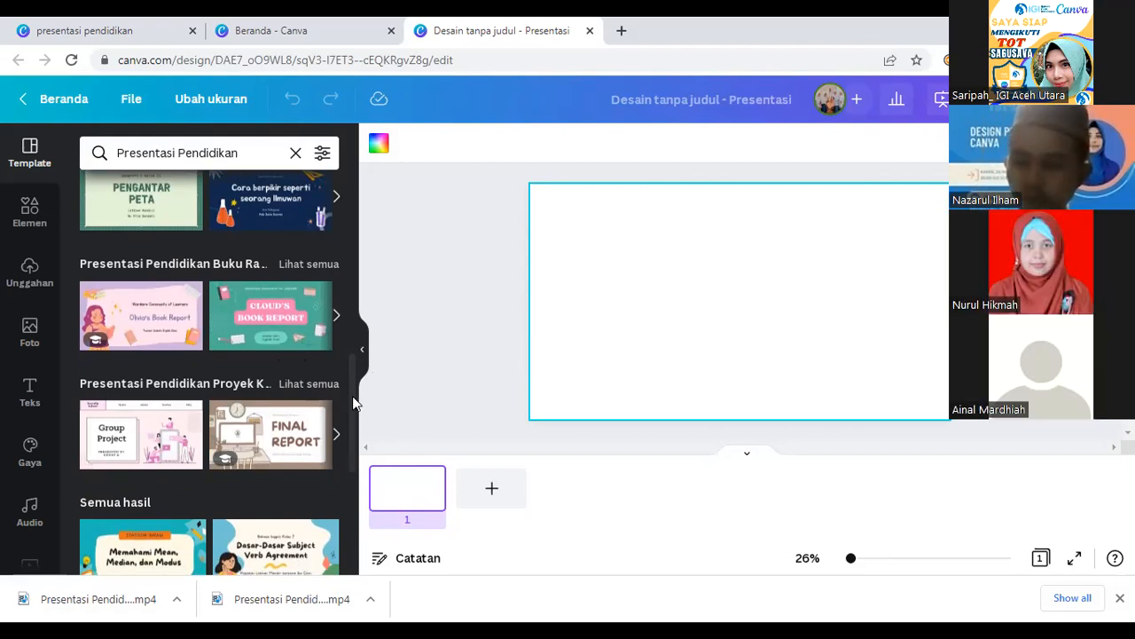
pyautogui.scroll(-2, 353, 406)
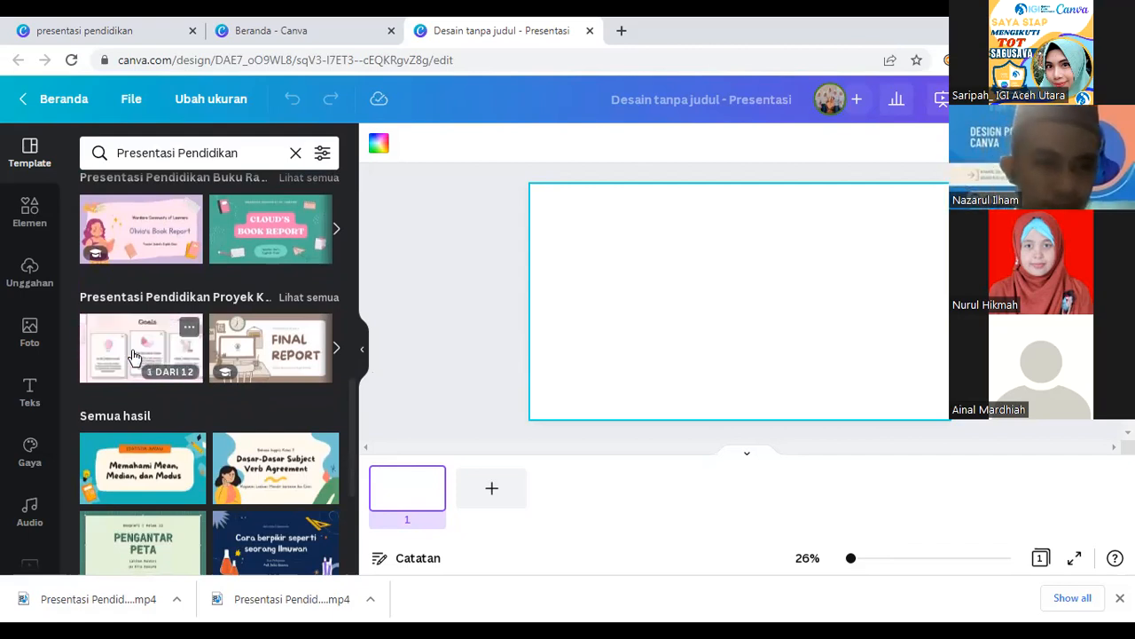
pyautogui.click(131, 356)
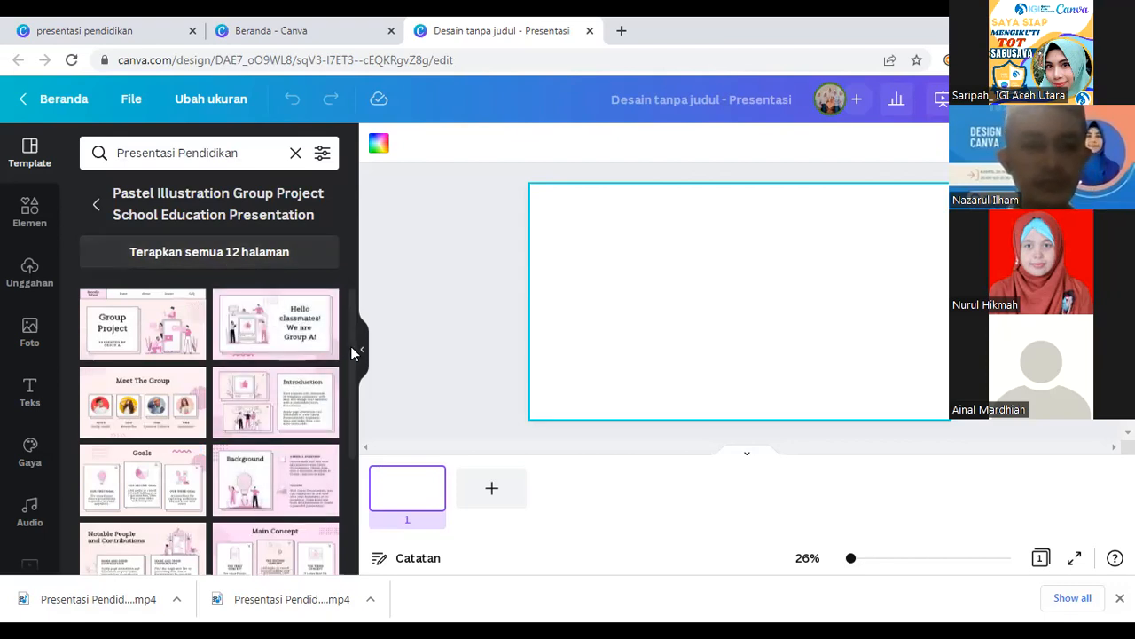
# Step: Look through the template's pages and apply the "Hello classmates! We are Group A!" layout to page 1
pyautogui.scroll(-1, 350, 346)
pyautogui.scroll(-3, 344, 423)
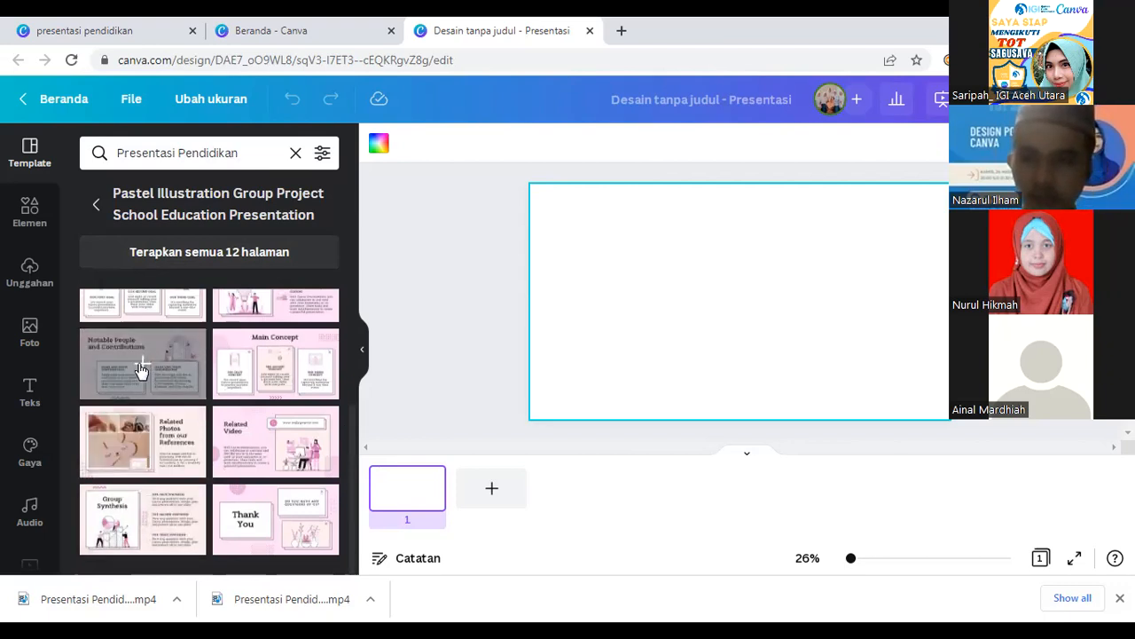
pyautogui.scroll(3, 354, 354)
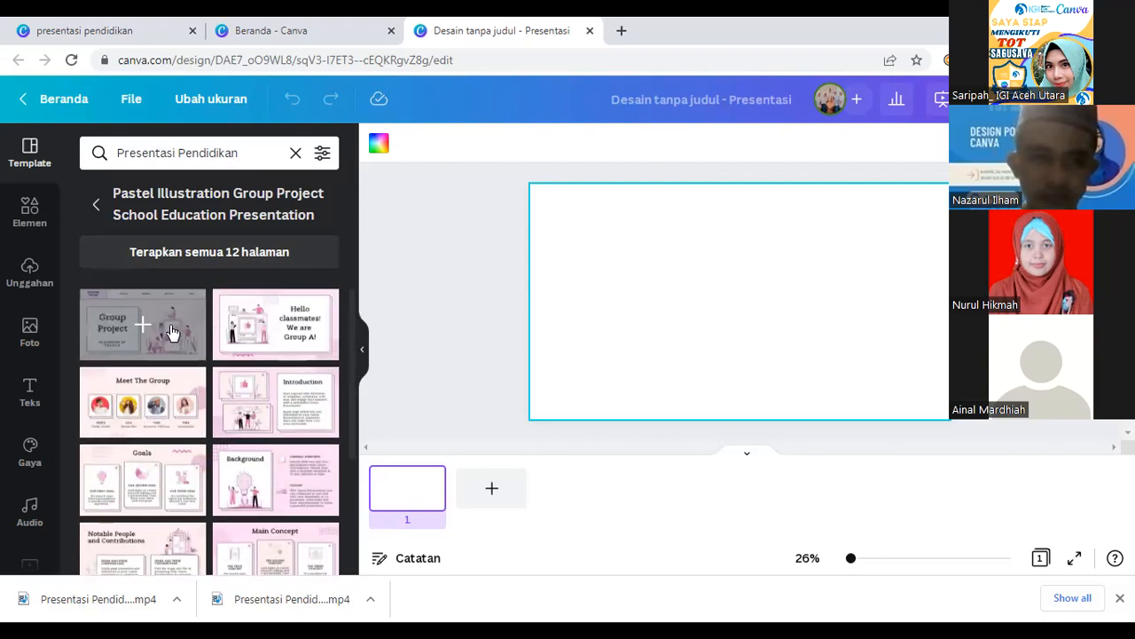
pyautogui.click(172, 331)
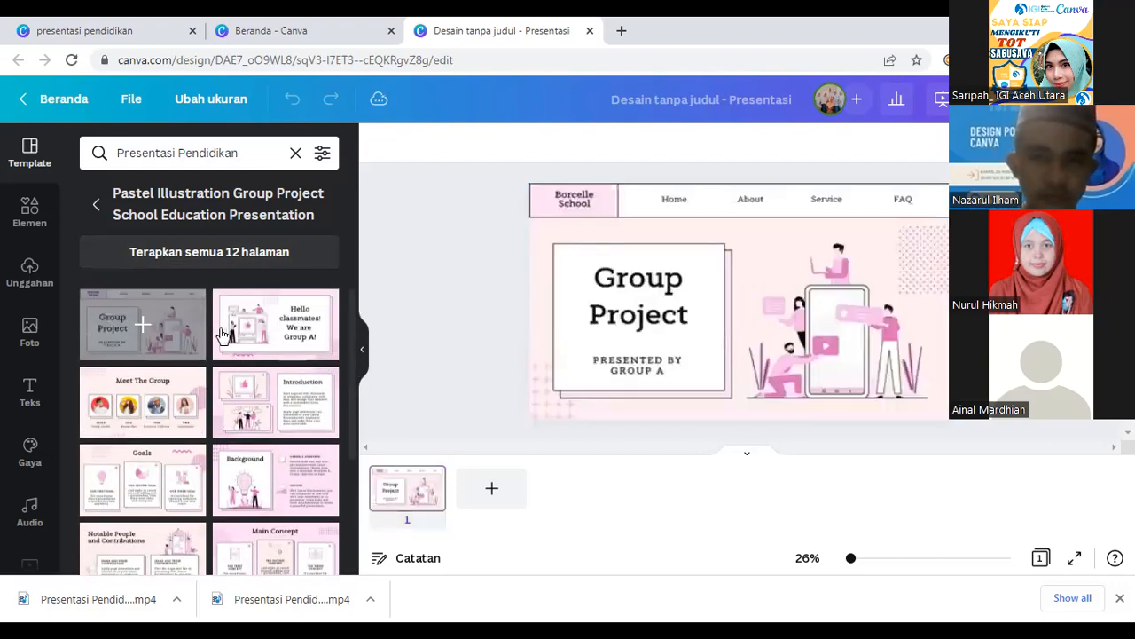
pyautogui.click(271, 330)
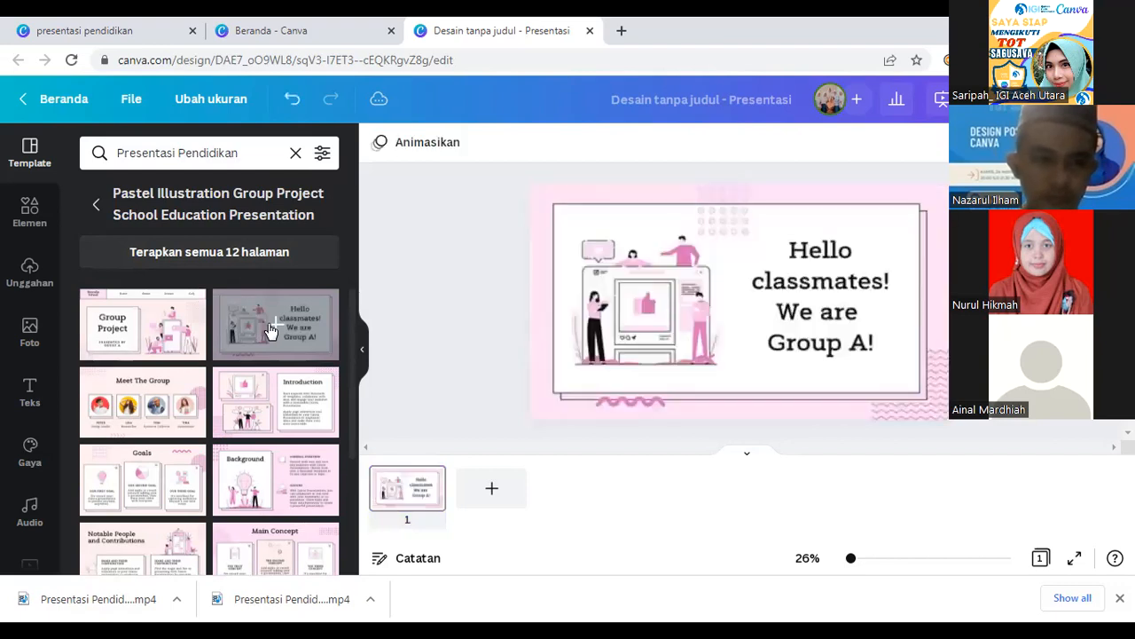
pyautogui.click(440, 506)
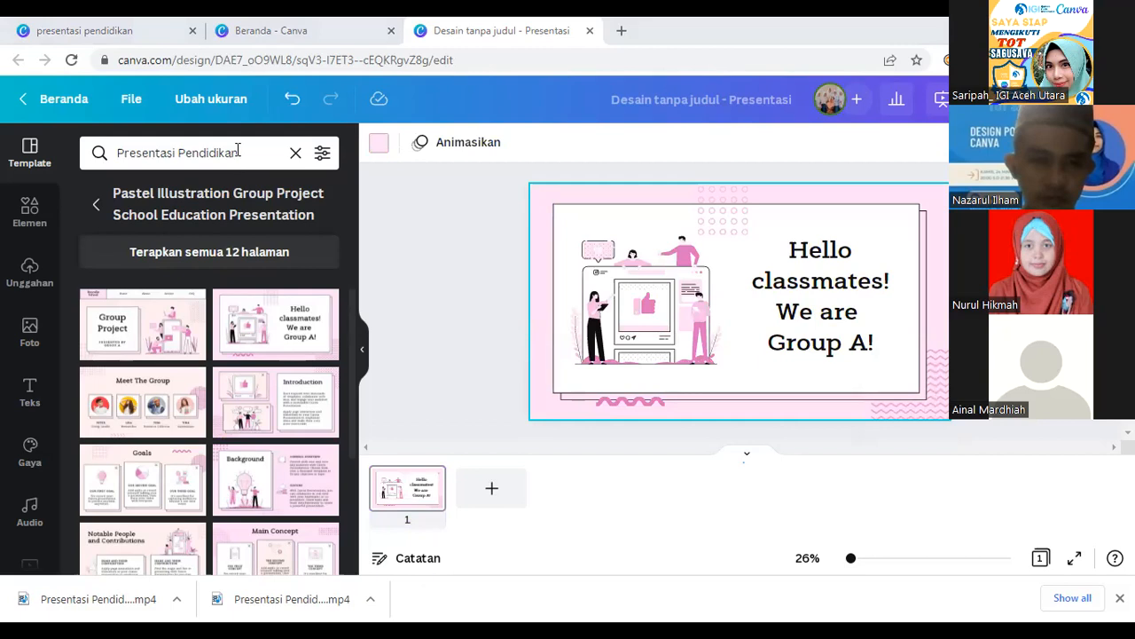
# Step: Add pages 2, 3 and 4, apply the "Background" layout to page 2, and collapse the template list
pyautogui.click(492, 493)
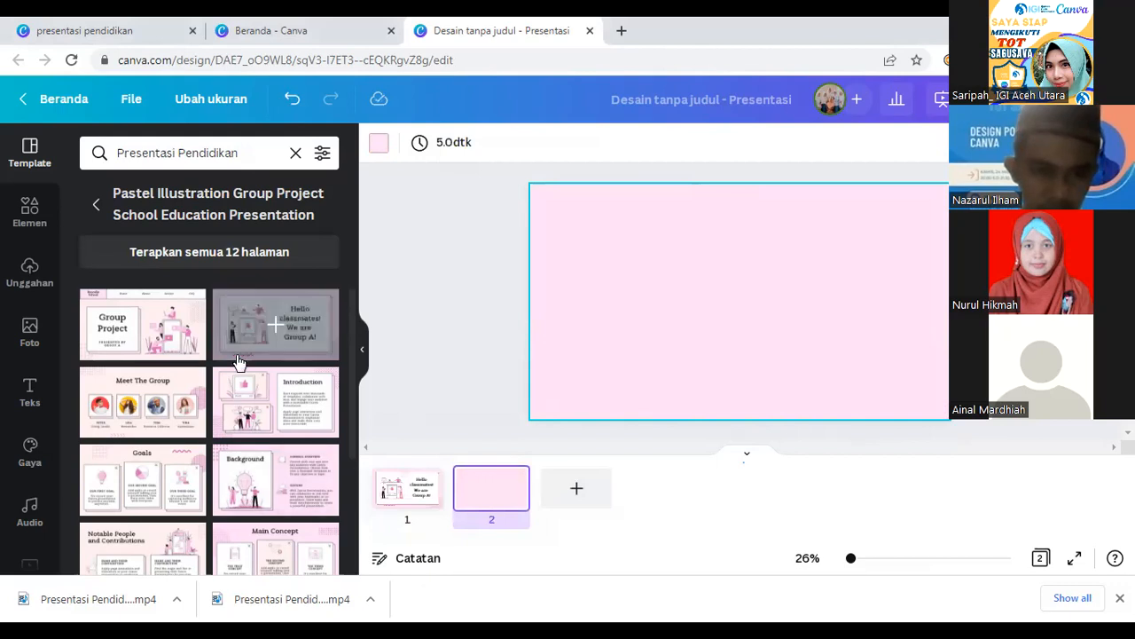
pyautogui.click(269, 331)
pyautogui.click(576, 495)
pyautogui.click(262, 415)
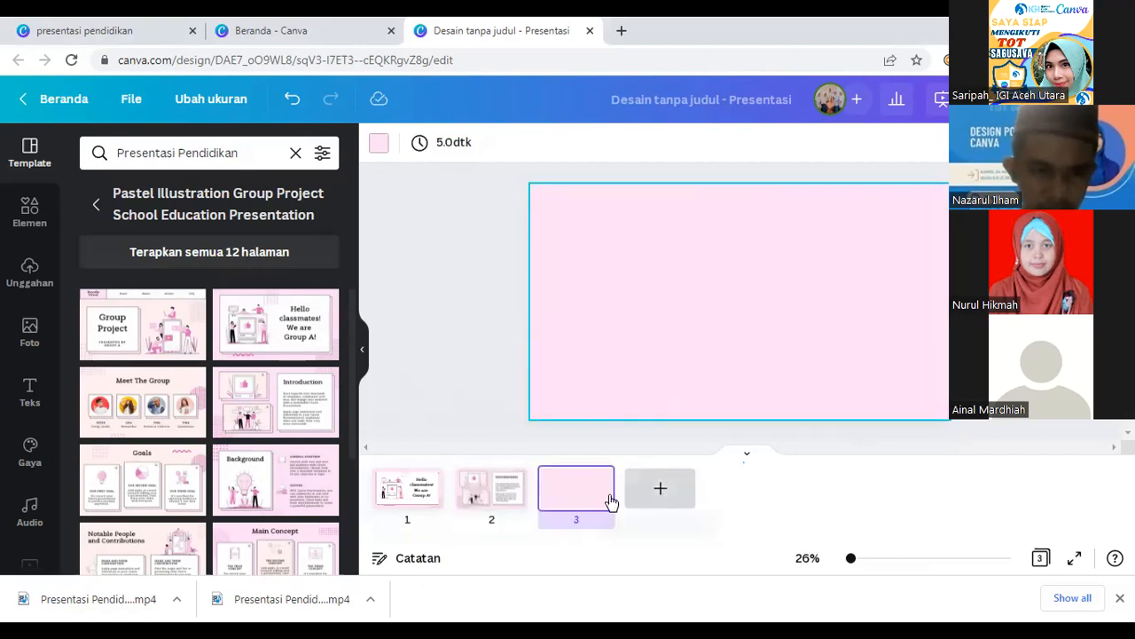
pyautogui.click(611, 502)
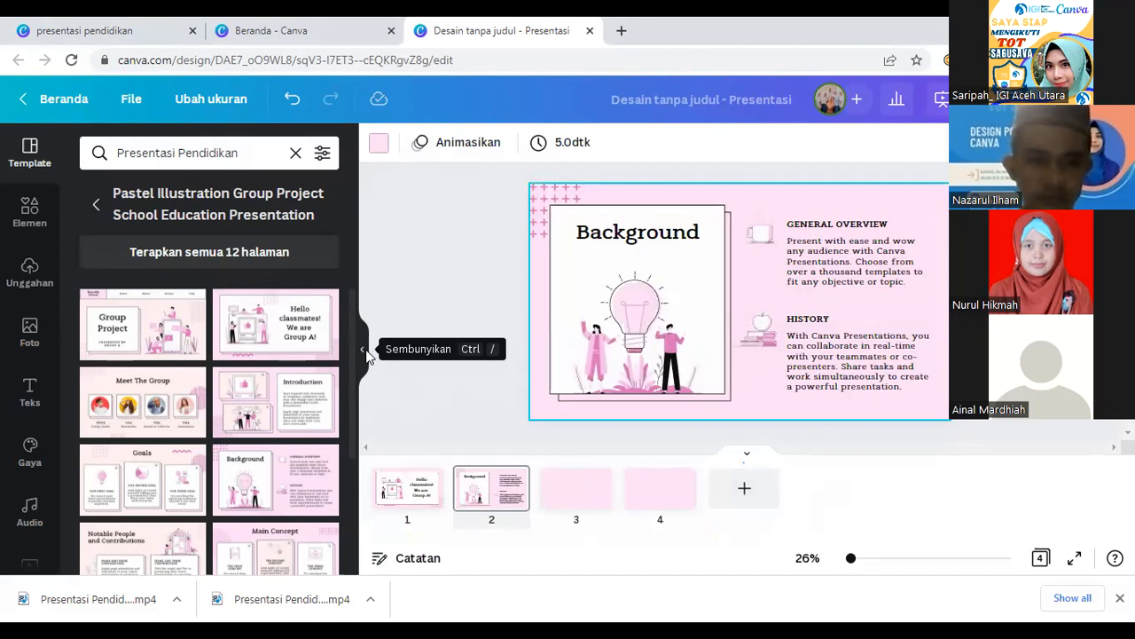
pyautogui.click(364, 351)
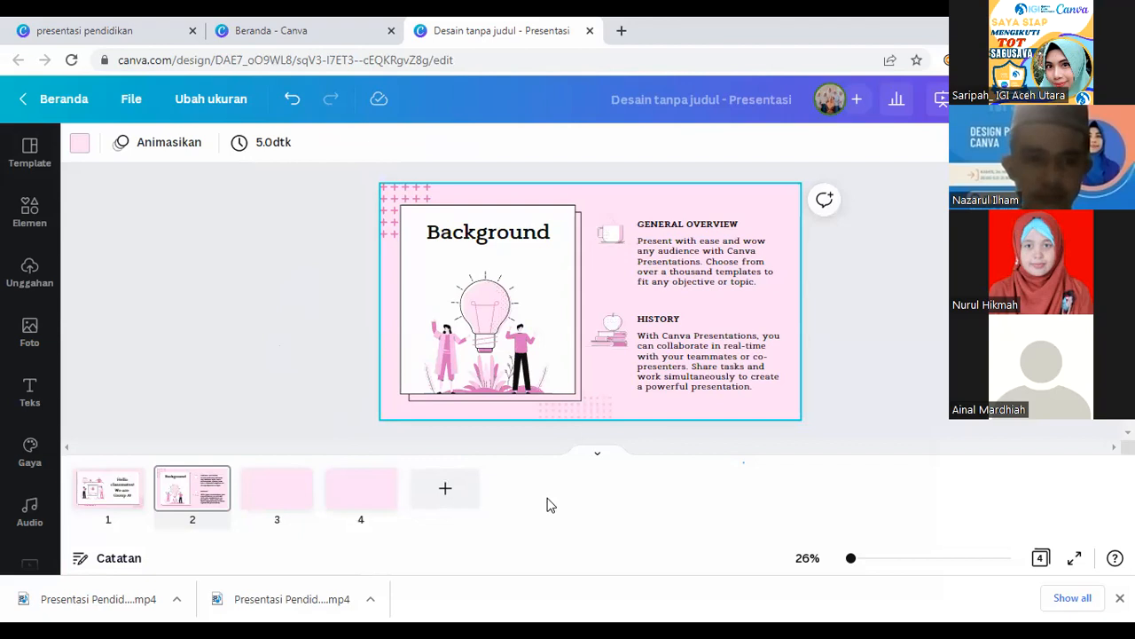
# Step: Set the duration of page 1 to 9.5 seconds without applying it to all pages
pyautogui.click(126, 515)
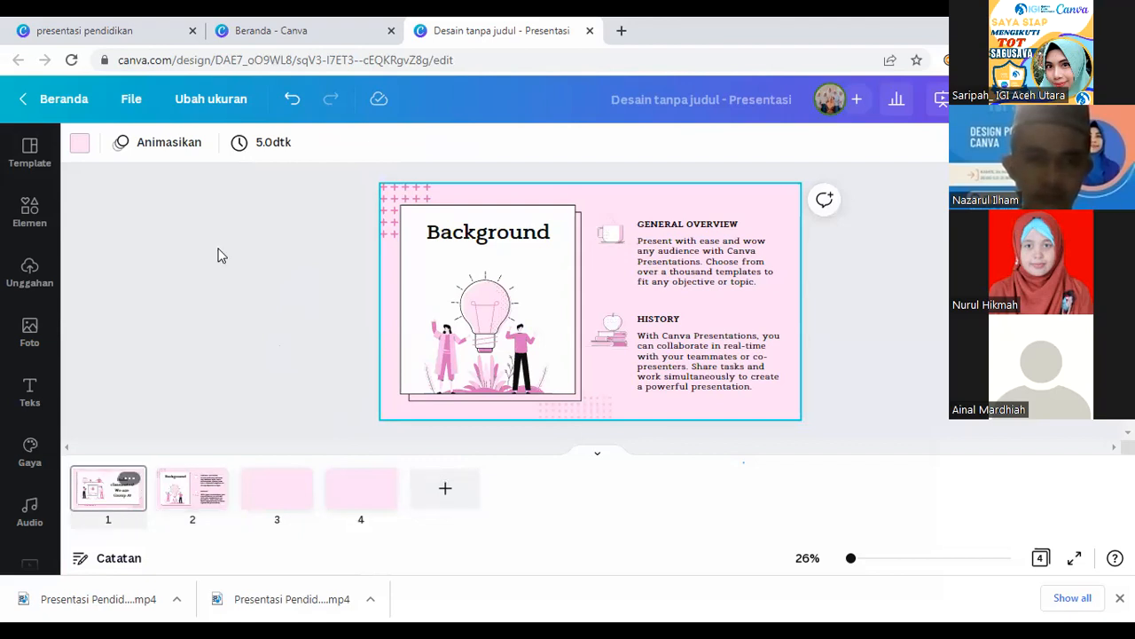
pyautogui.click(267, 144)
pyautogui.moveTo(279, 221); pyautogui.dragTo(429, 228)
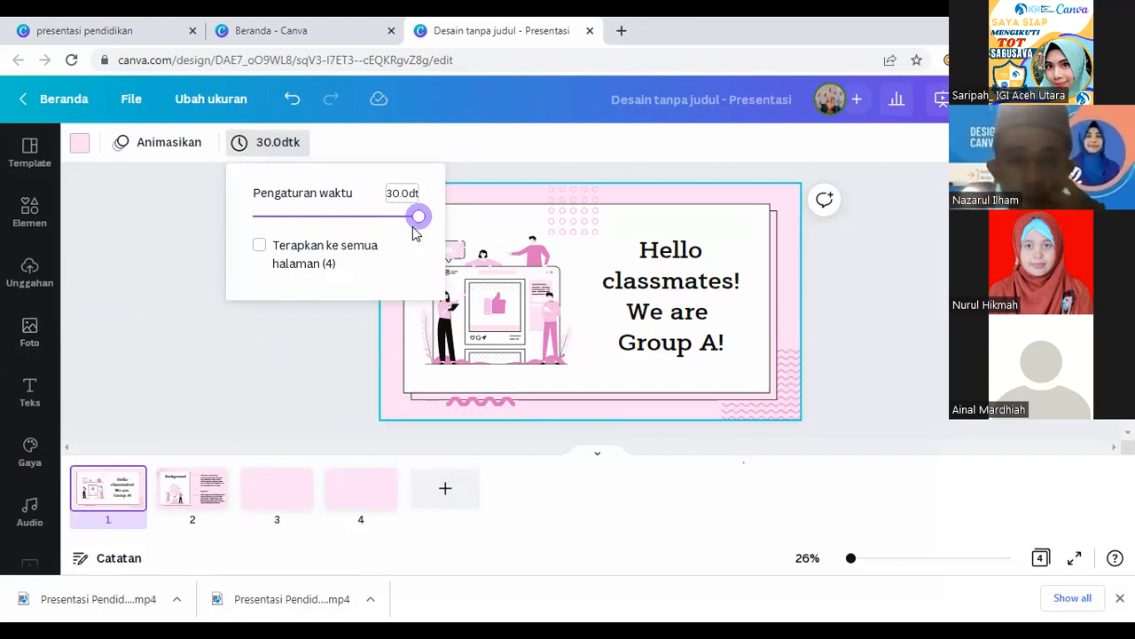
pyautogui.moveTo(417, 217)
pyautogui.mouseDown()
pyautogui.moveTo(367, 221)
pyautogui.moveTo(420, 220)
pyautogui.mouseUp()
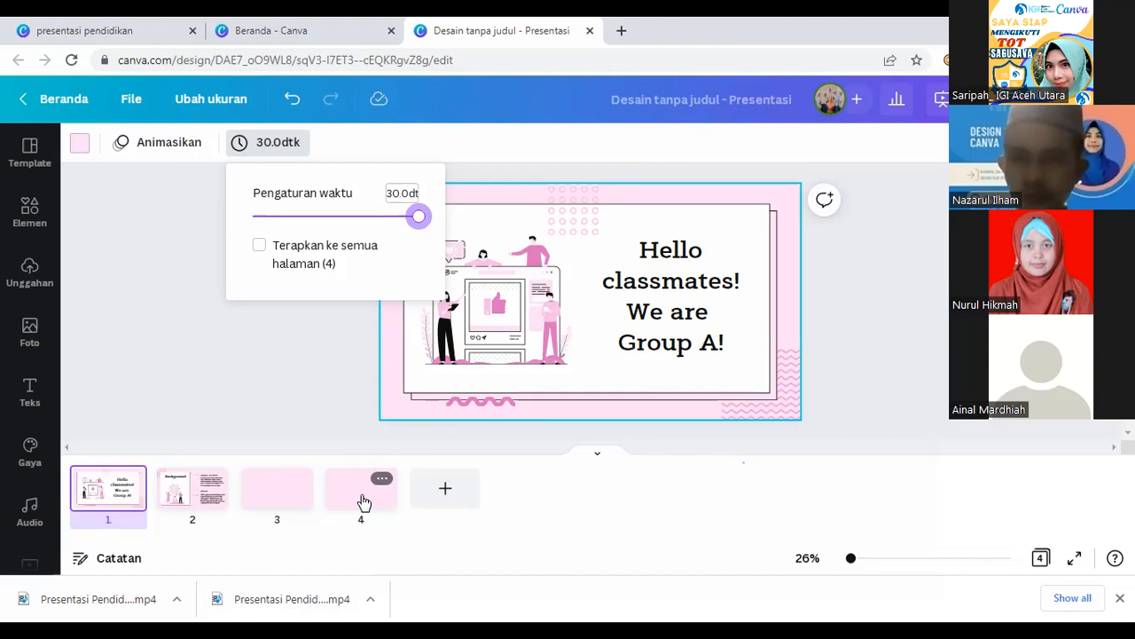
pyautogui.moveTo(416, 216); pyautogui.dragTo(329, 222)
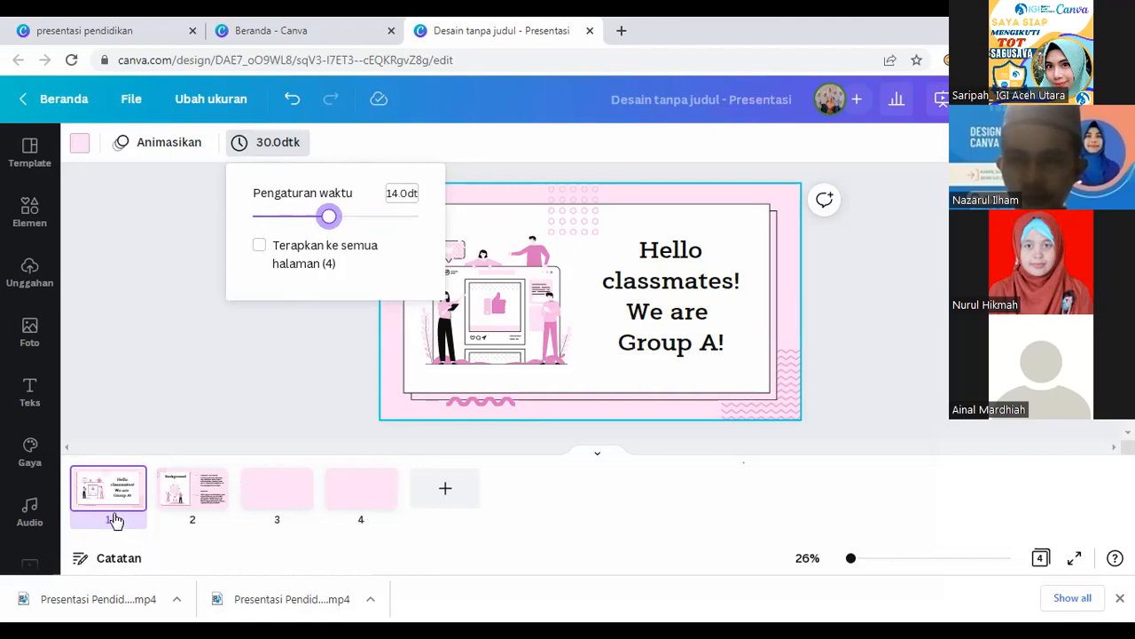
pyautogui.press('Left')
pyautogui.press('Left')
pyautogui.press('Left')
pyautogui.press('Left')
pyautogui.press('Left')
pyautogui.press('Left')
pyautogui.press('Left')
pyautogui.press('Left')
pyautogui.press('Left')
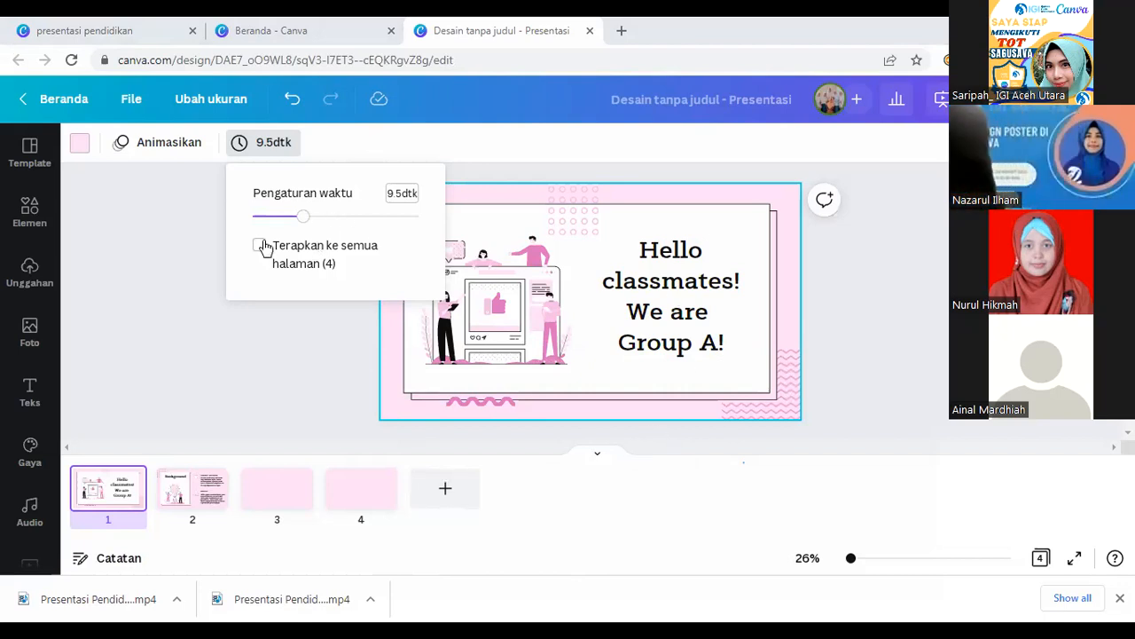
pyautogui.click(150, 285)
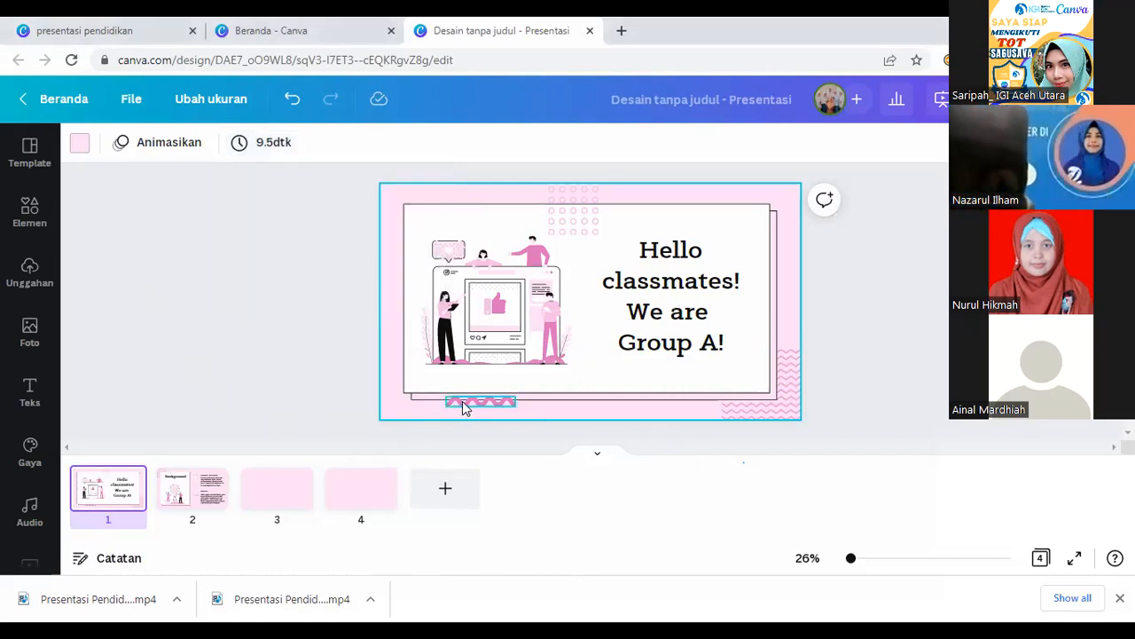
# Step: Examine the audio library and the audio section of the uploads as sources of sound for the presentation
pyautogui.click(30, 515)
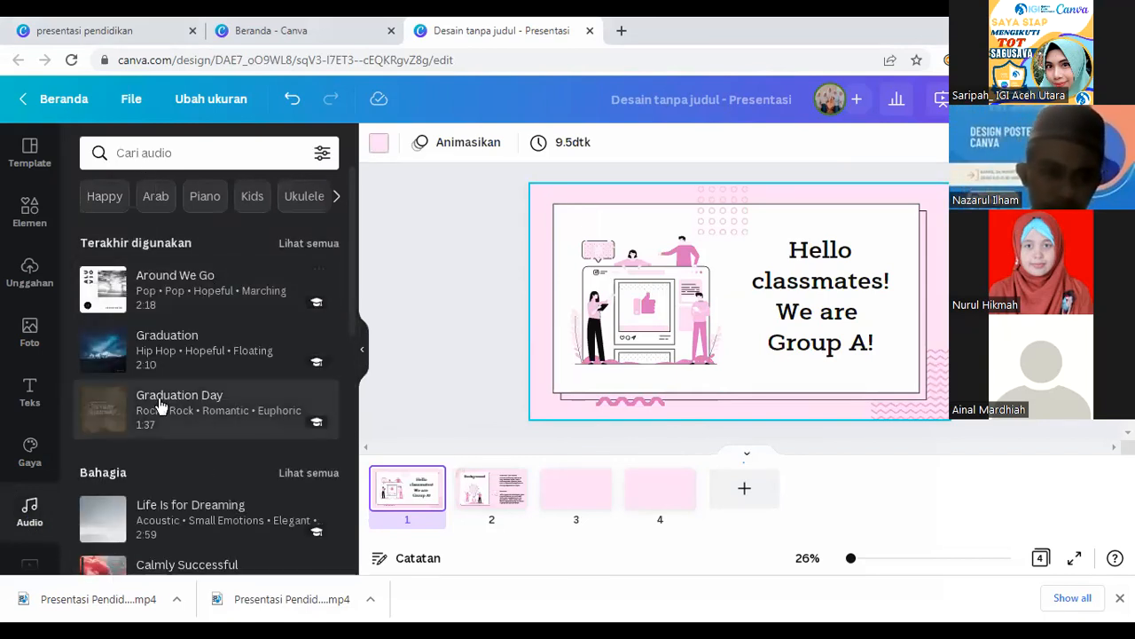
pyautogui.moveTo(315, 370)
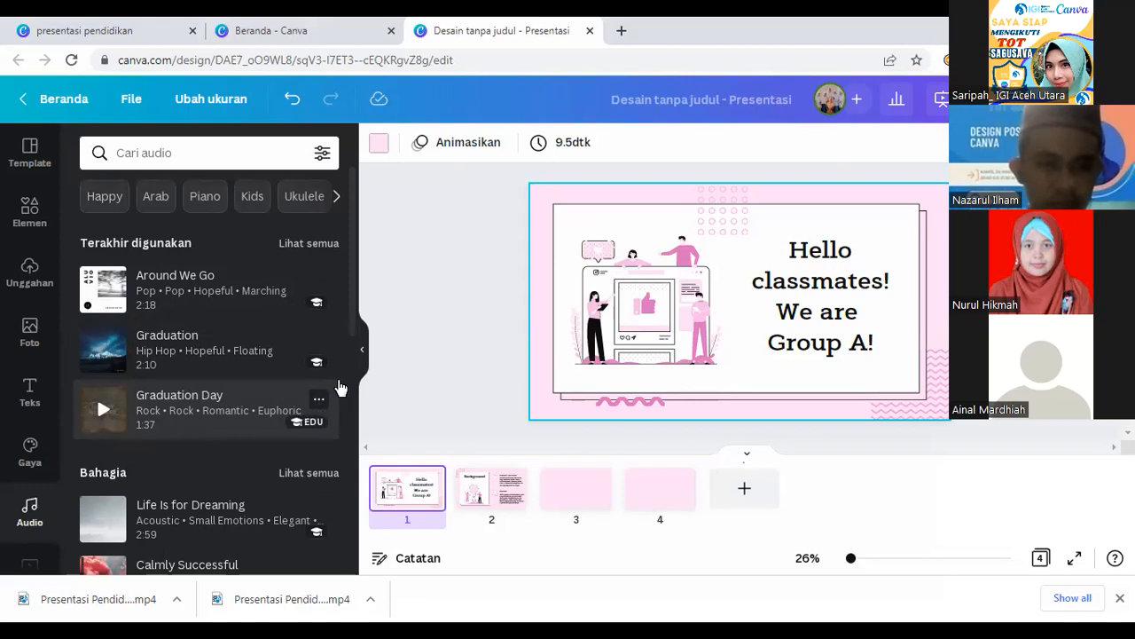
pyautogui.moveTo(351, 301); pyautogui.dragTo(354, 225)
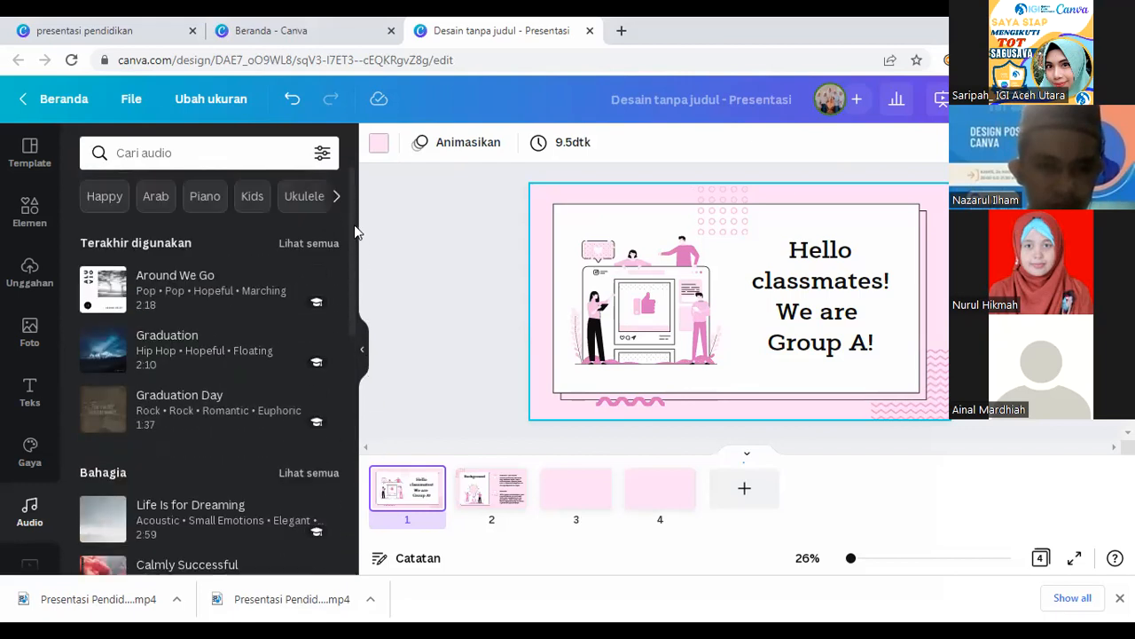
pyautogui.click(23, 294)
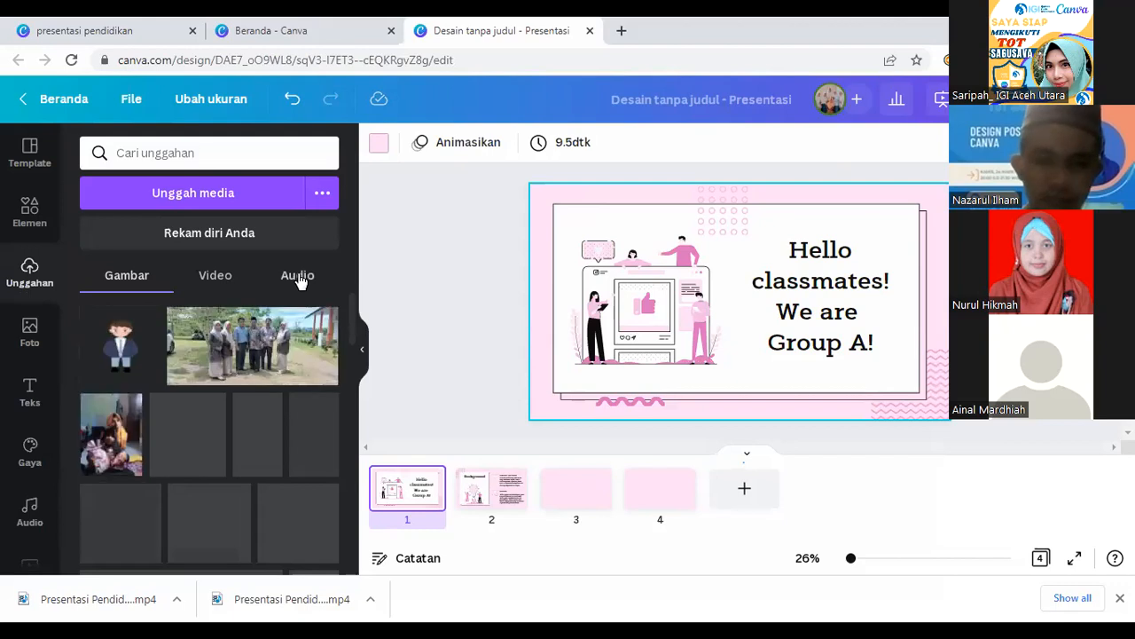
pyautogui.click(299, 277)
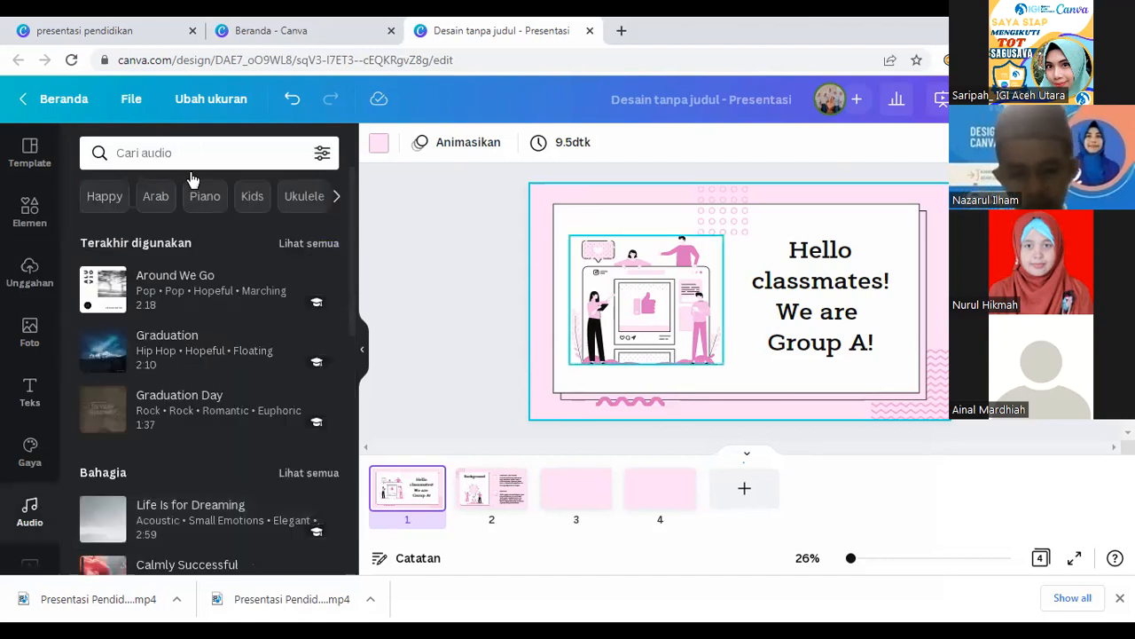
pyautogui.click(31, 282)
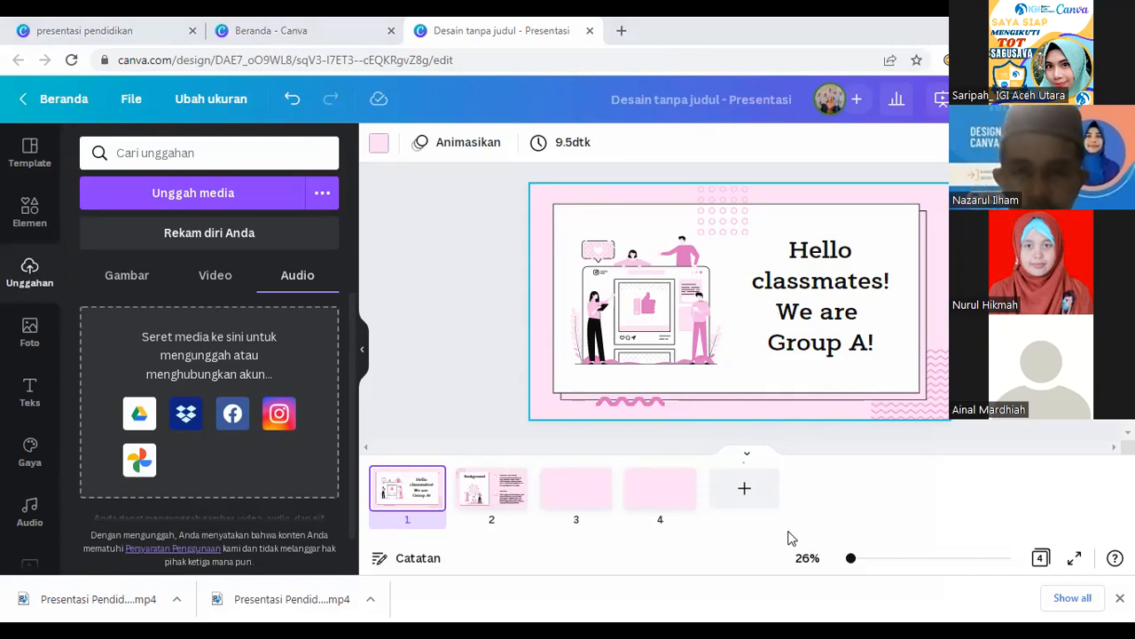
pyautogui.moveTo(601, 503)
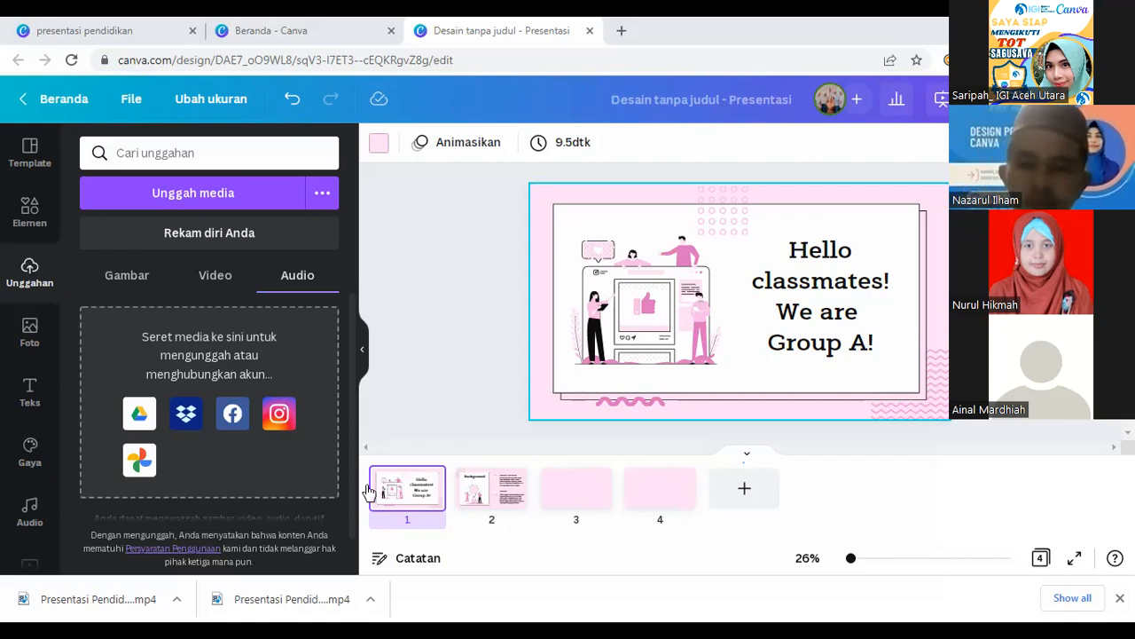
pyautogui.click(363, 355)
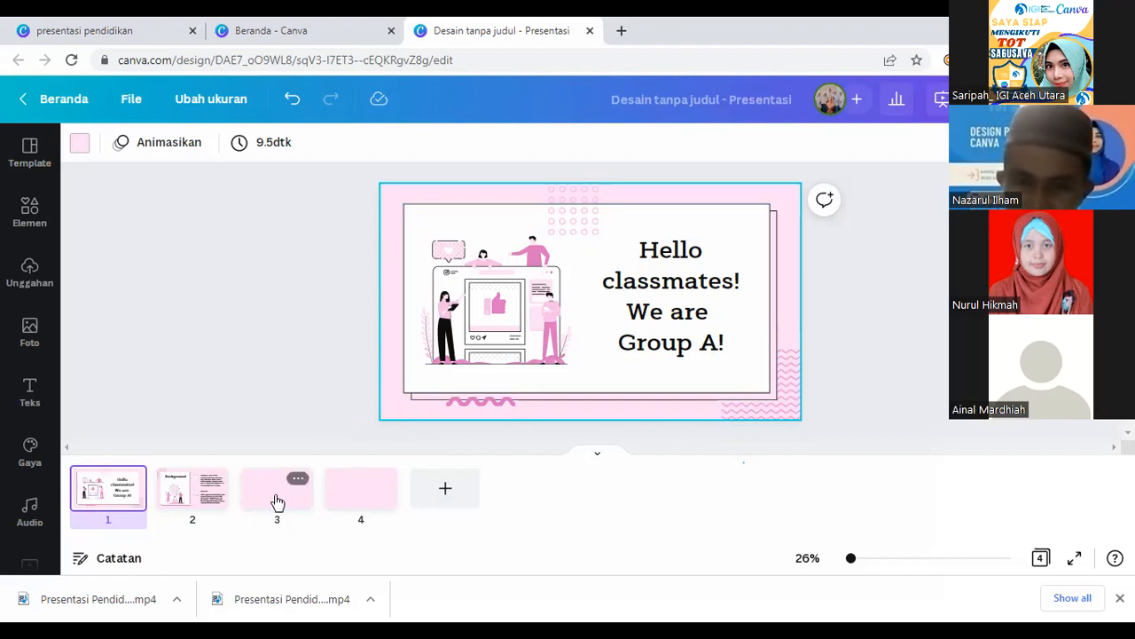
# Step: Open the Brown Illustrated Group Project Education template and apply "Meet the Team" to page 3, replacing it with the "Introduction" layout
pyautogui.click(29, 156)
pyautogui.click(93, 210)
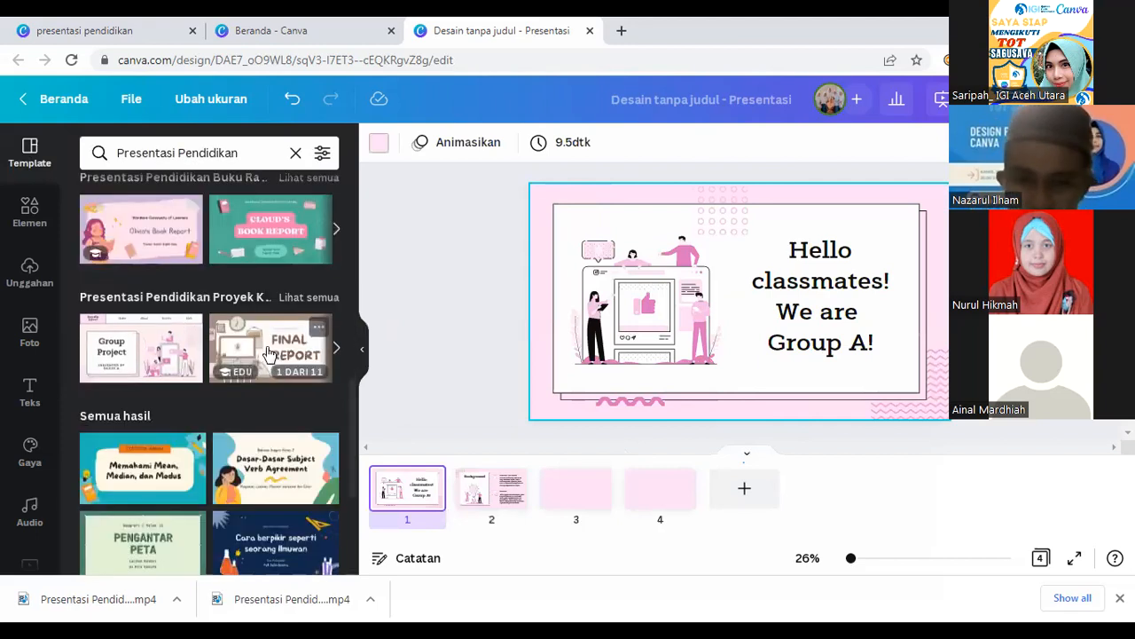
pyautogui.click(269, 353)
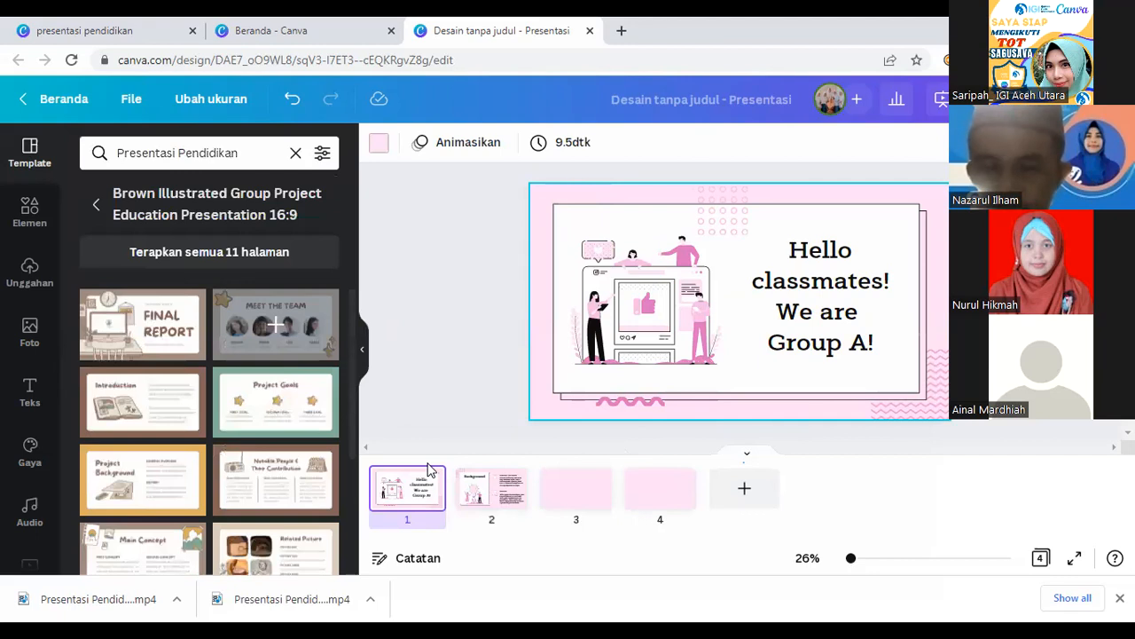
pyautogui.click(563, 497)
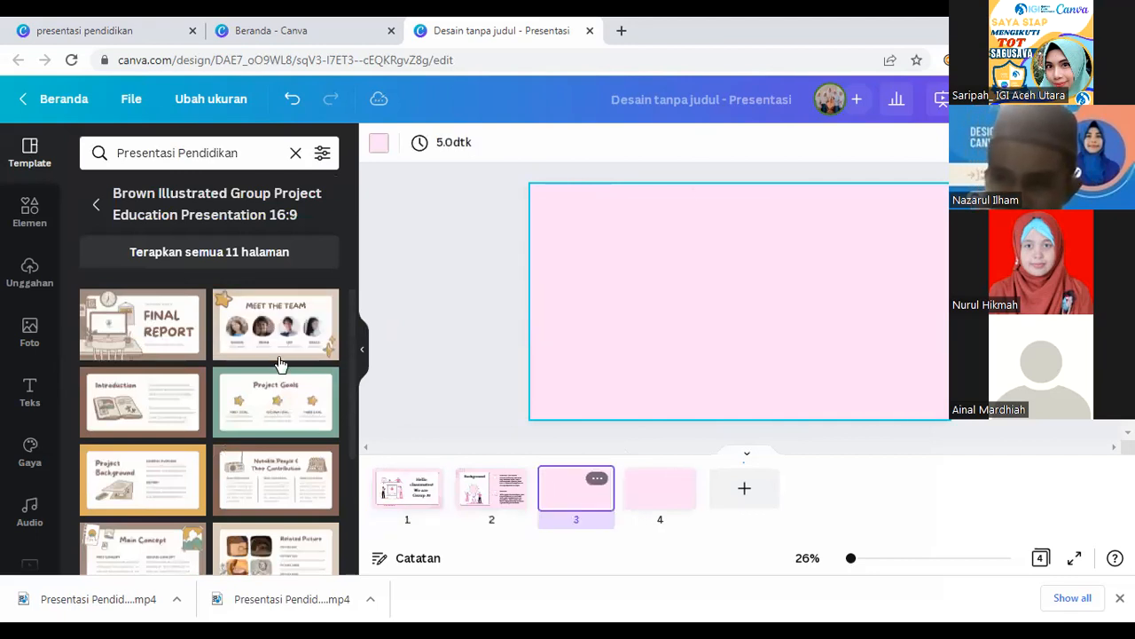
pyautogui.click(266, 344)
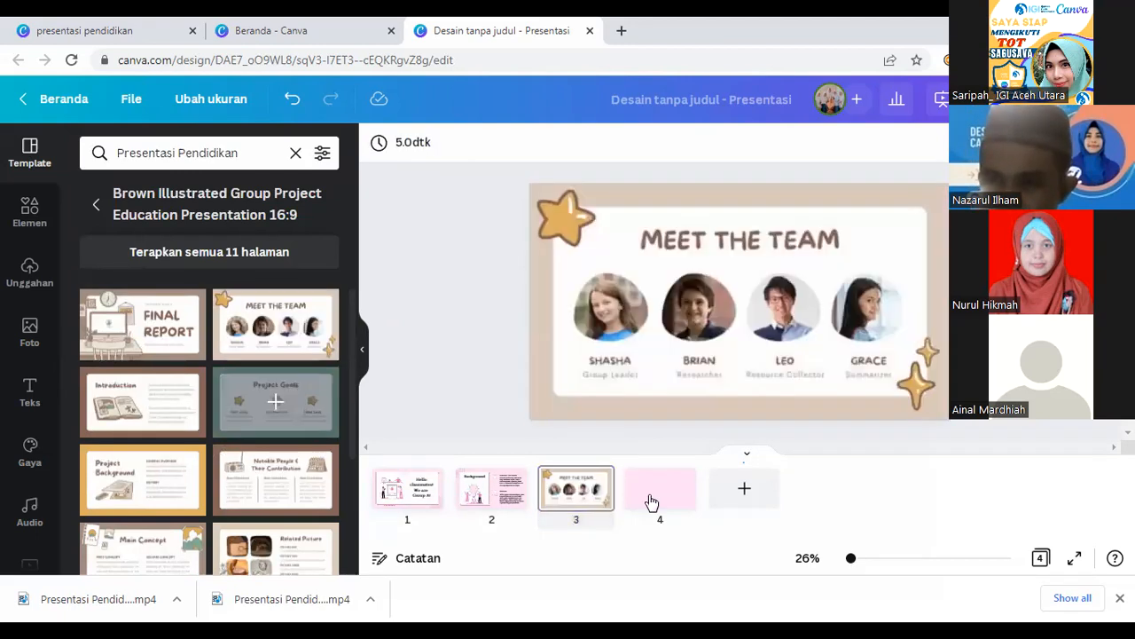
pyautogui.click(652, 503)
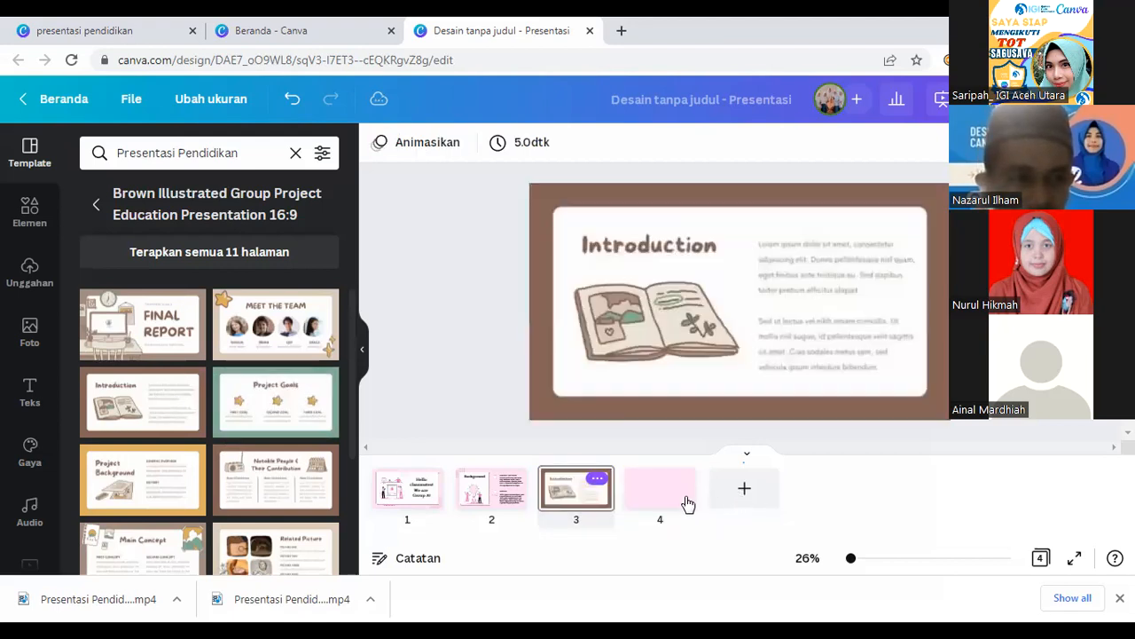
# Step: Apply the "Introduction" layout to page 4, add page 5 with the "Project Goals" layout, and collapse the template list
pyautogui.click(685, 503)
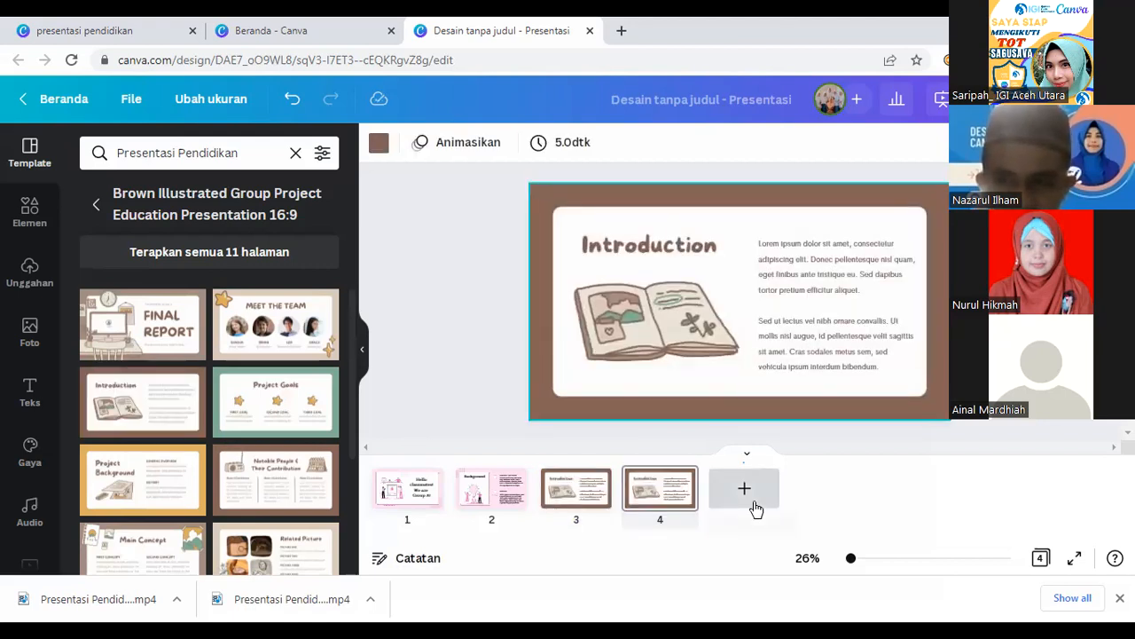
pyautogui.click(159, 479)
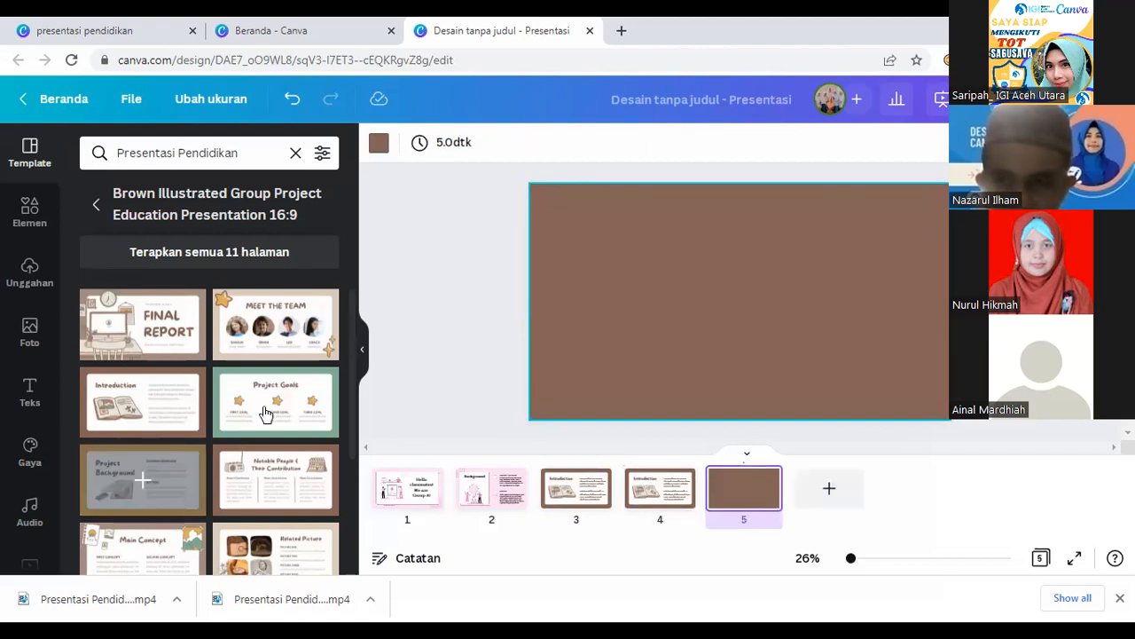
pyautogui.click(267, 412)
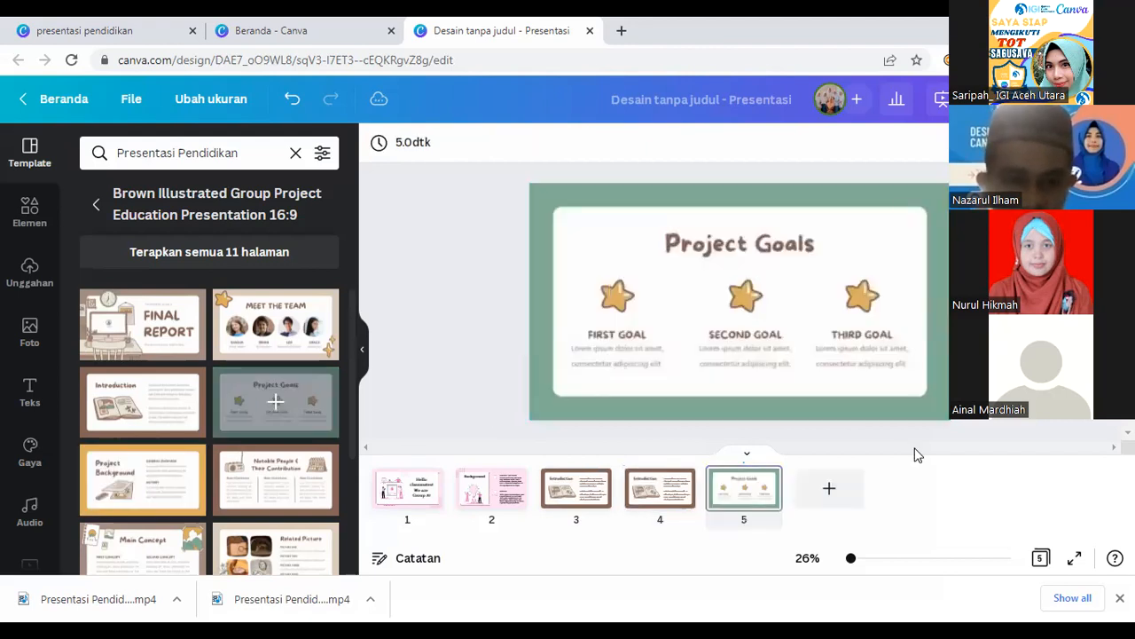
pyautogui.click(362, 348)
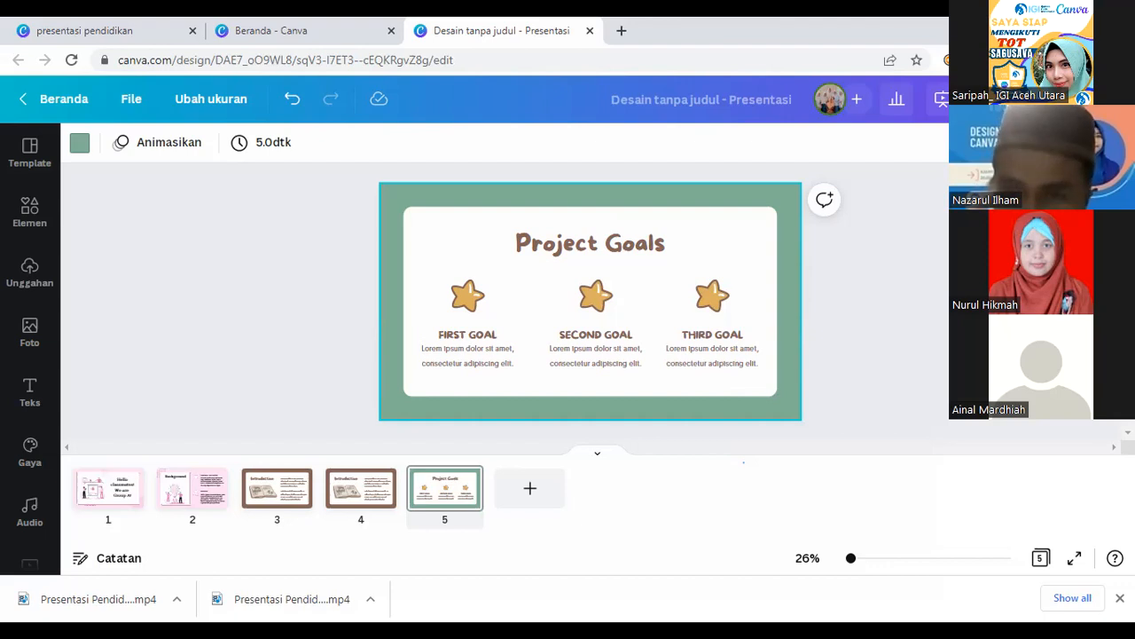
# Step: Open the design's download settings and limit the page selection to pages 1 to 3
pyautogui.click(1080, 99)
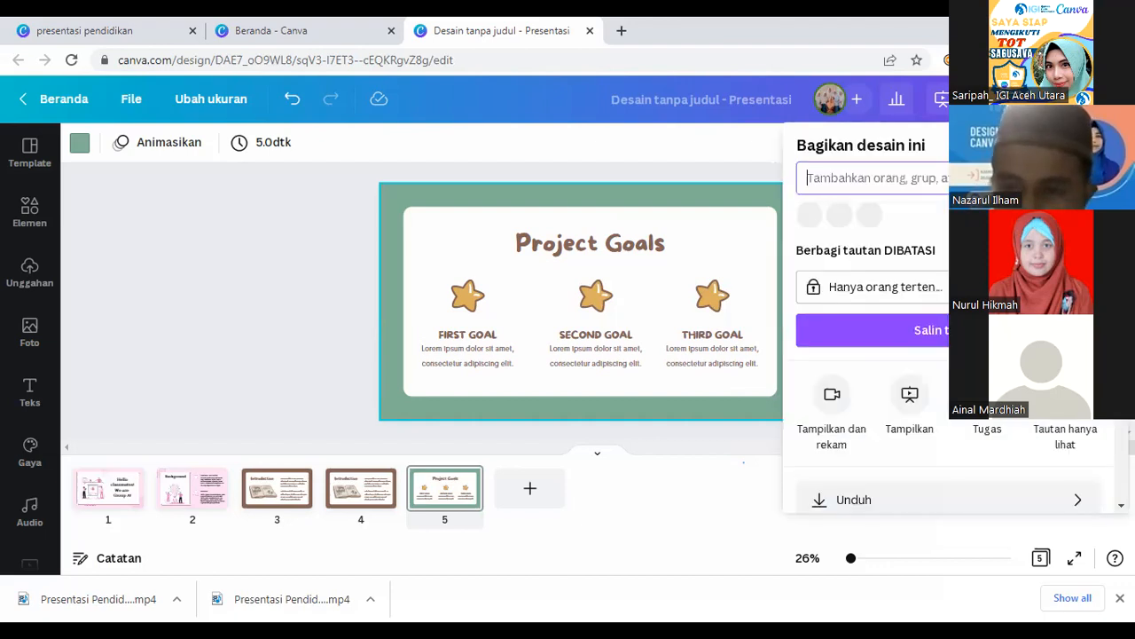
pyautogui.click(862, 501)
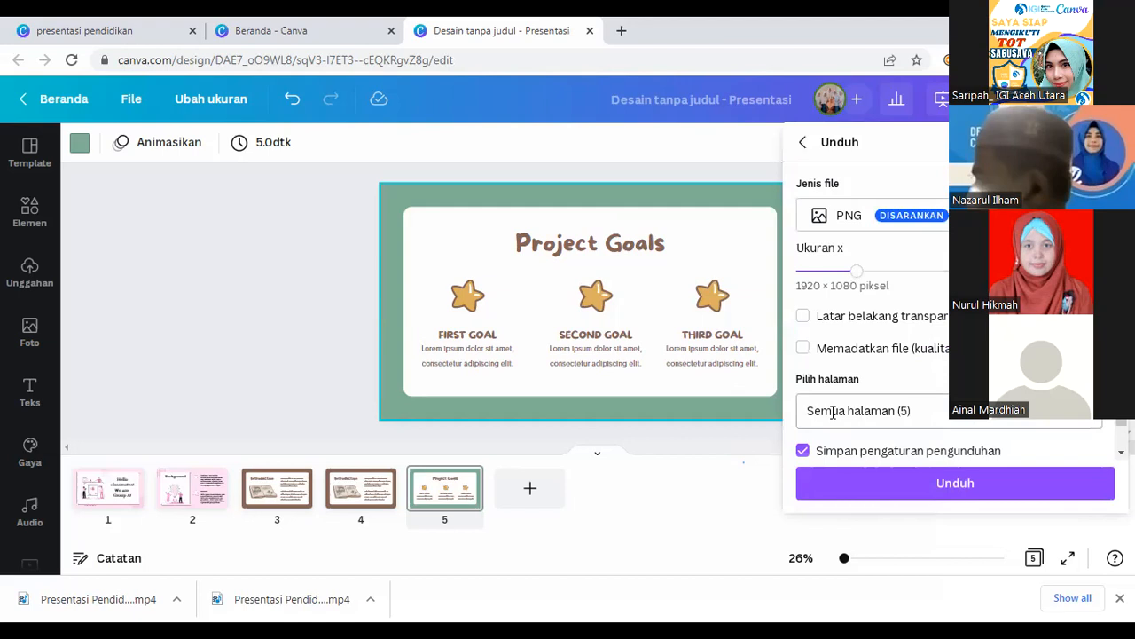
pyautogui.click(916, 420)
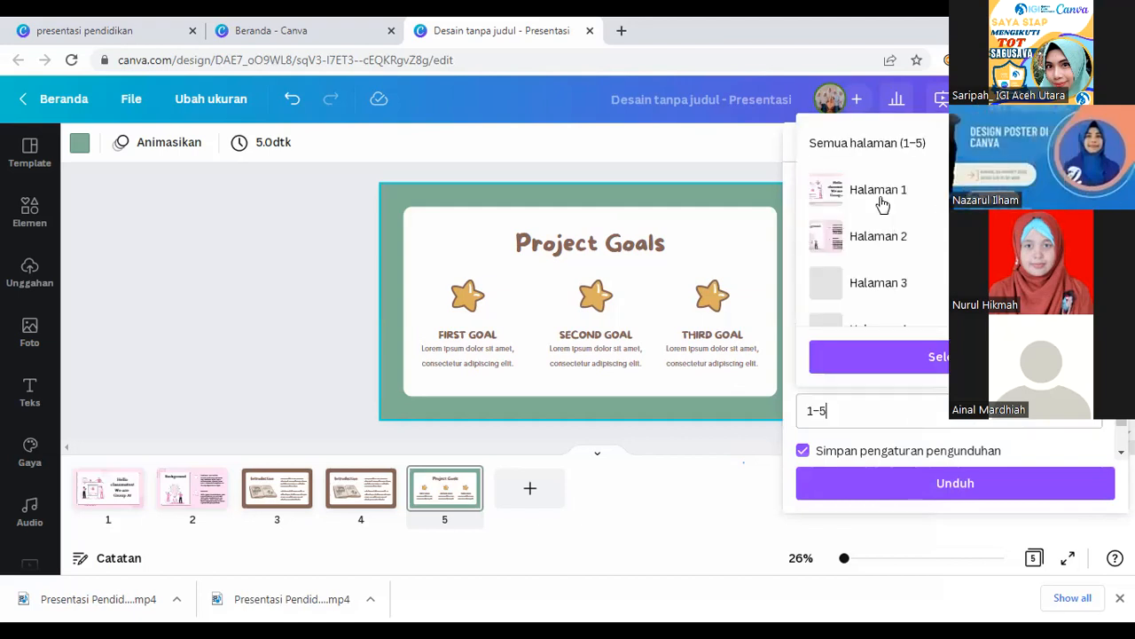
pyautogui.click(868, 143)
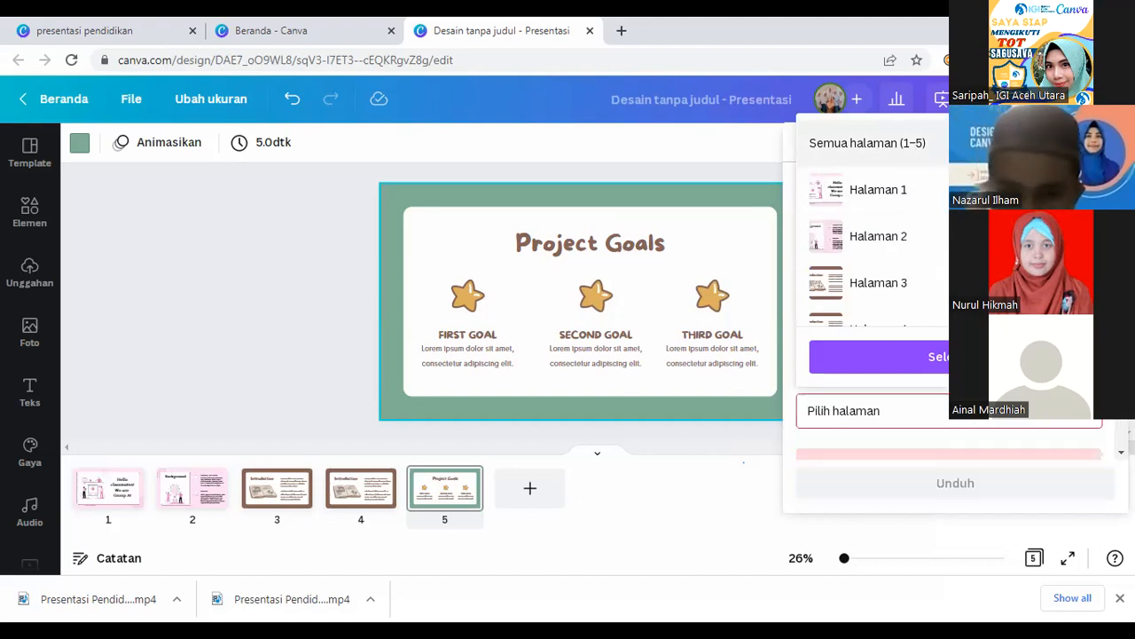
pyautogui.click(891, 193)
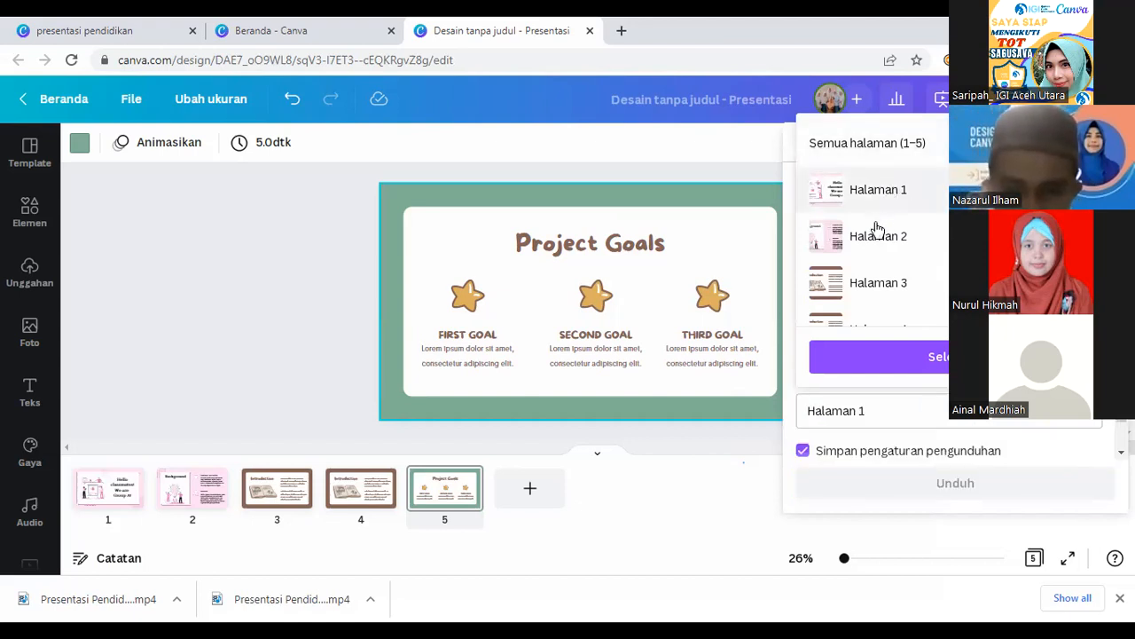
pyautogui.click(877, 231)
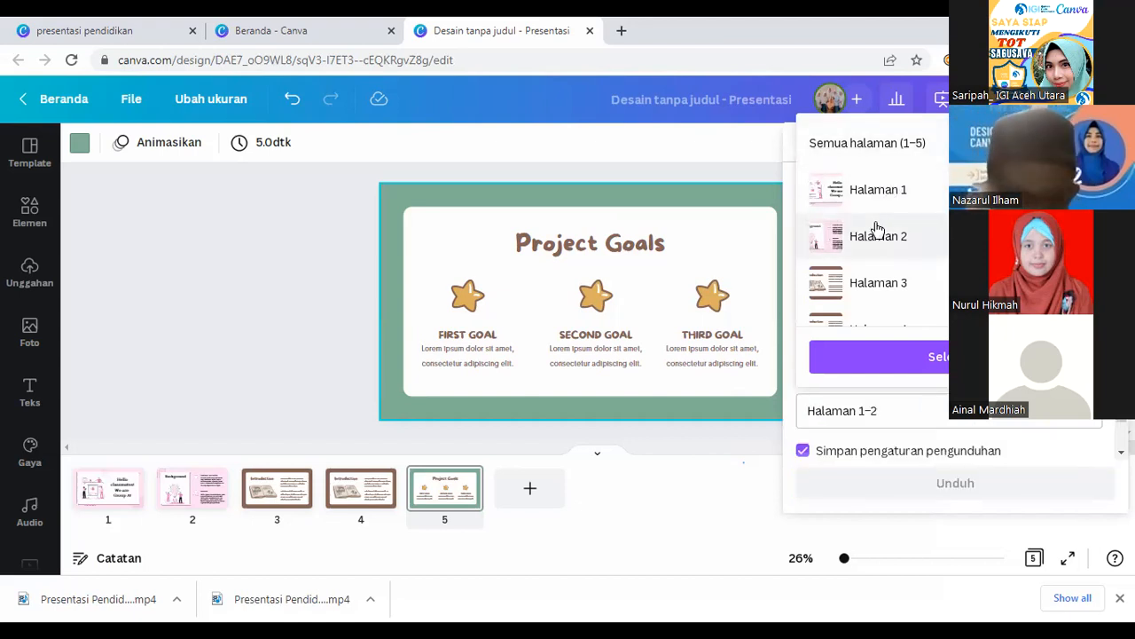
pyautogui.click(877, 282)
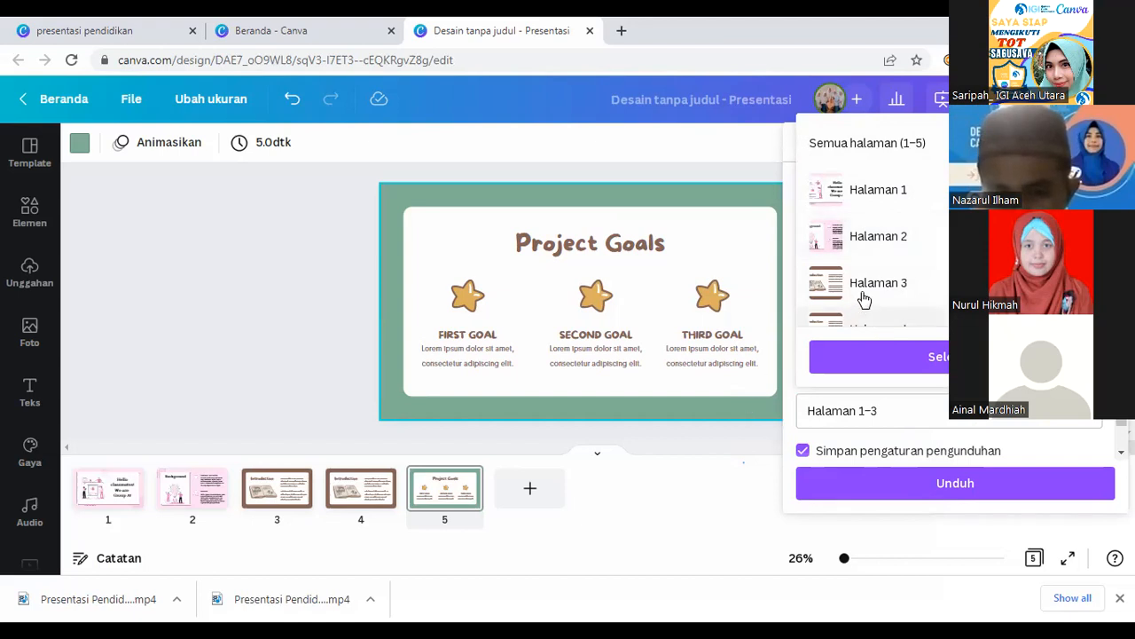
pyautogui.scroll(-1, 862, 302)
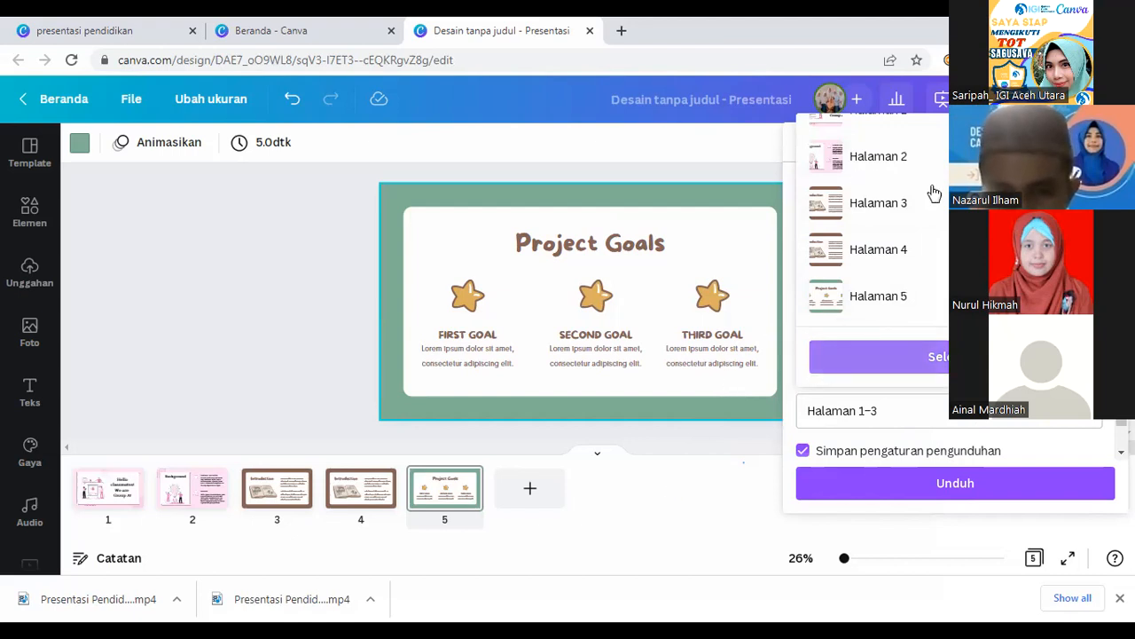
pyautogui.scroll(2, 935, 194)
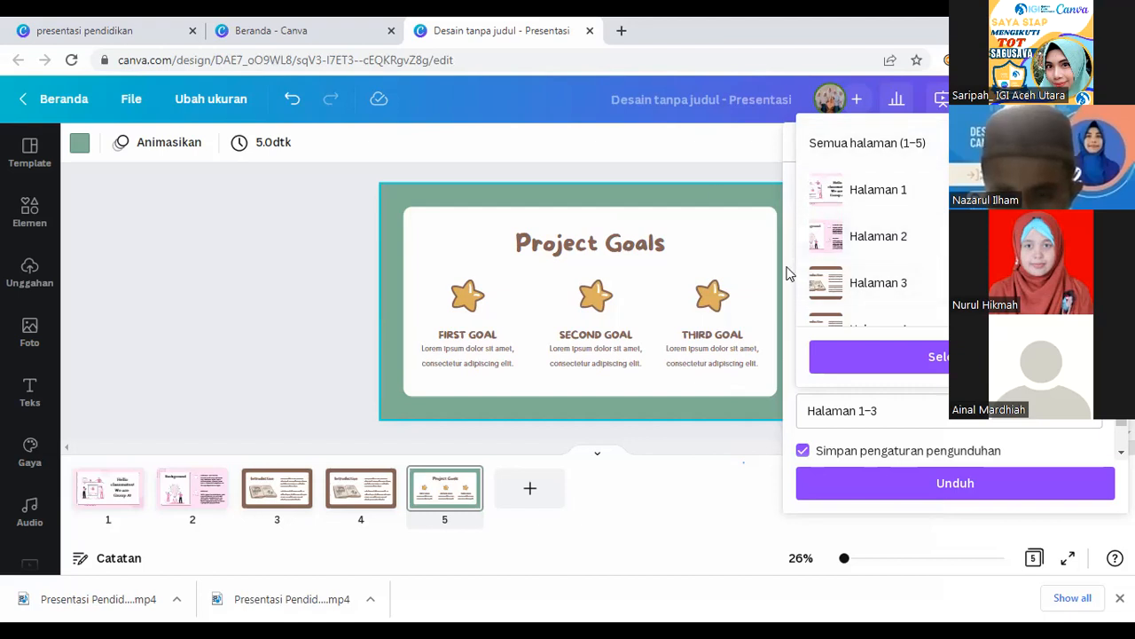
pyautogui.click(806, 412)
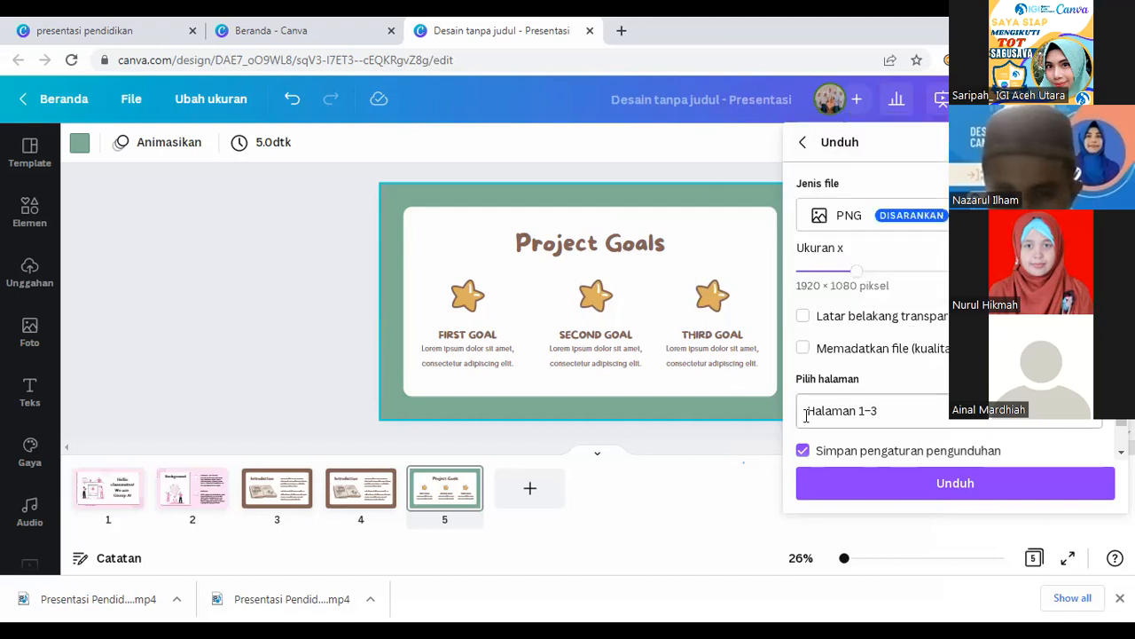
# Step: Look through the file types offered for download and return to the sharing options
pyautogui.click(846, 229)
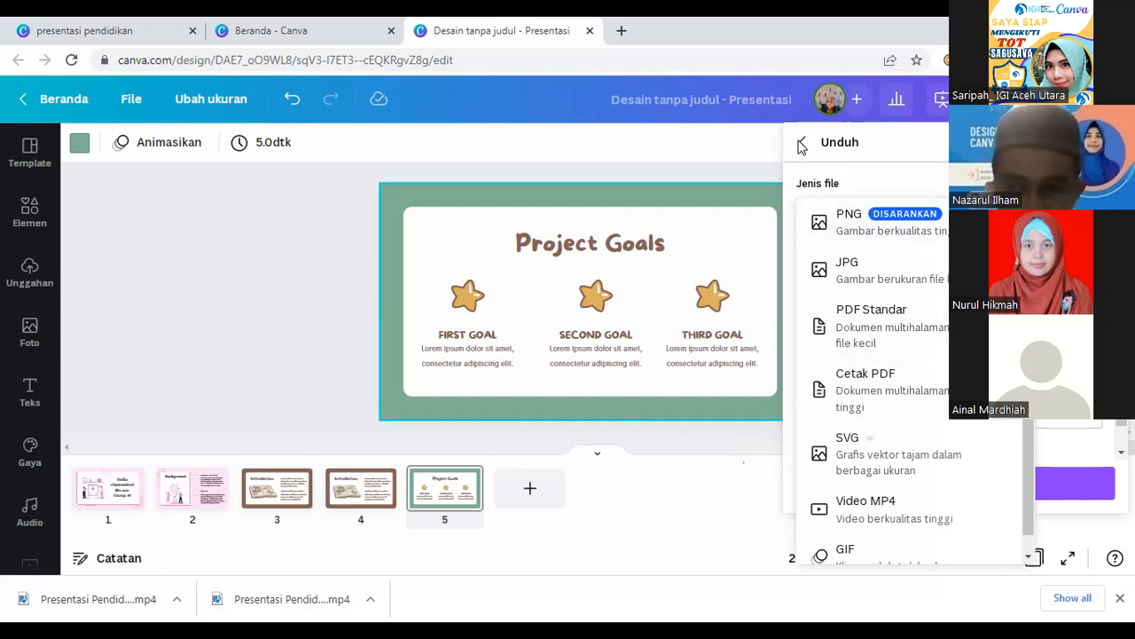
pyautogui.click(683, 464)
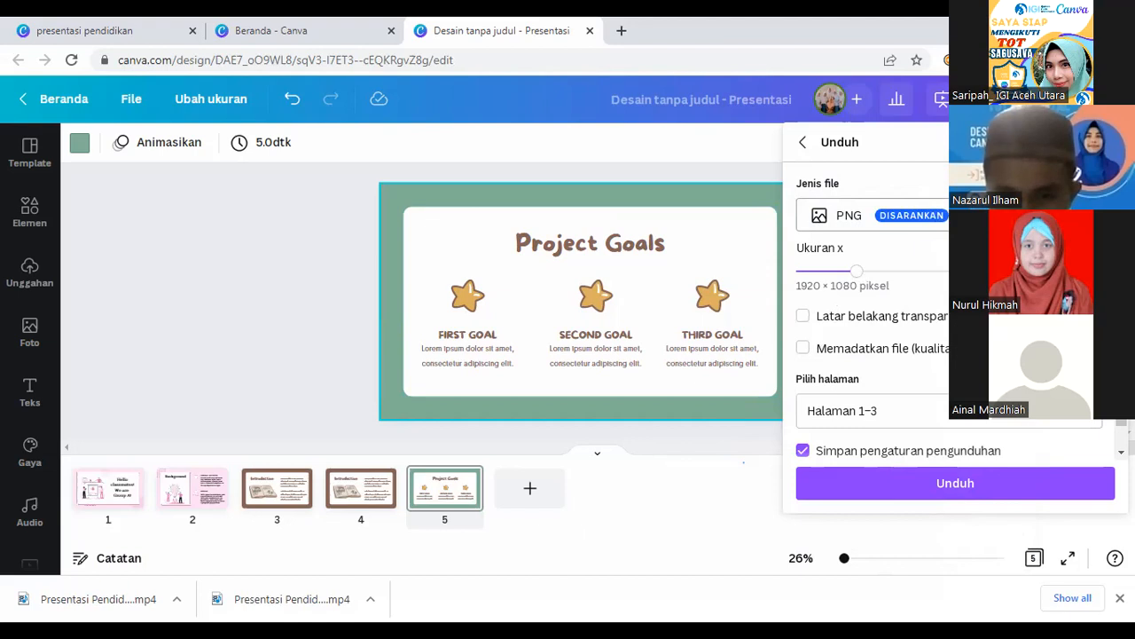
pyautogui.click(809, 147)
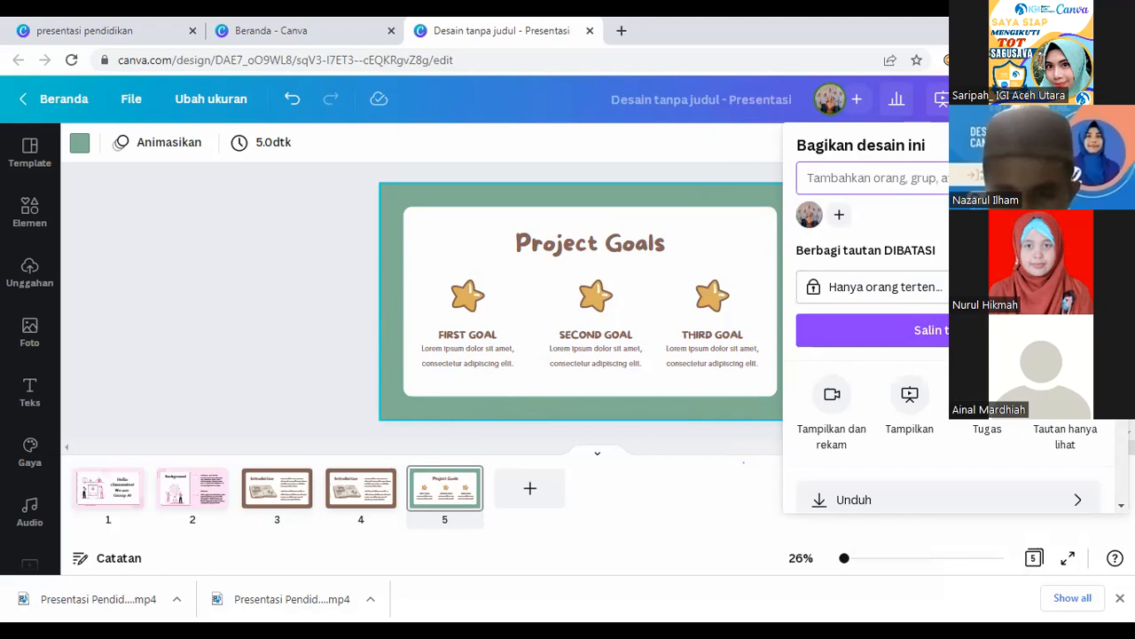
# Step: Browse the full set of publishing options and open the Microsoft PowerPoint export
pyautogui.scroll(-3, 1020, 399)
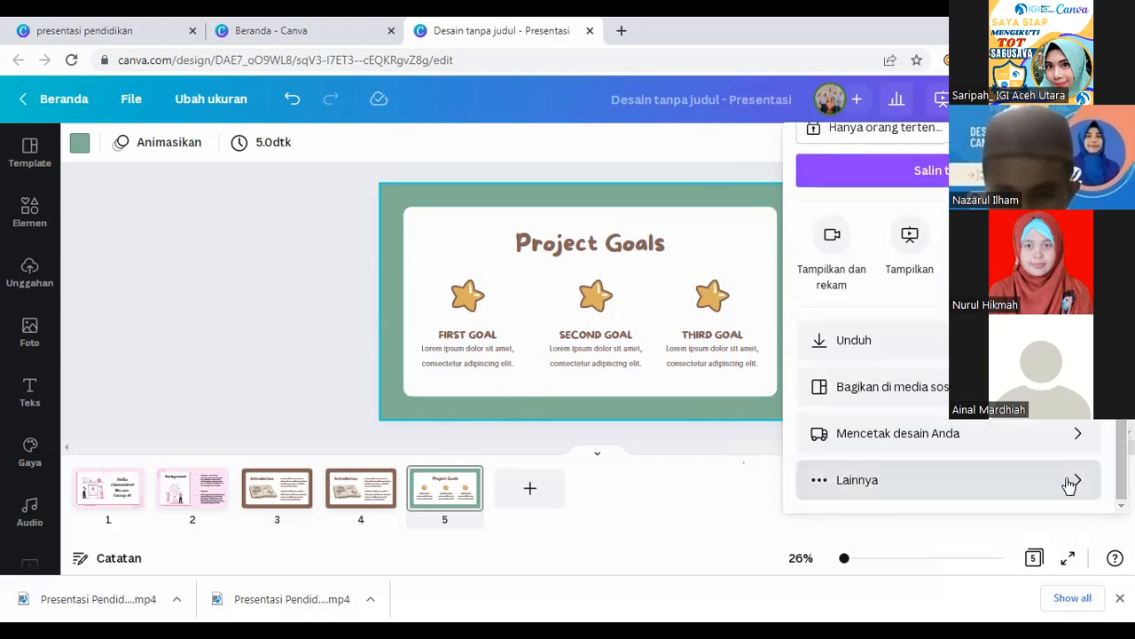
pyautogui.click(1070, 486)
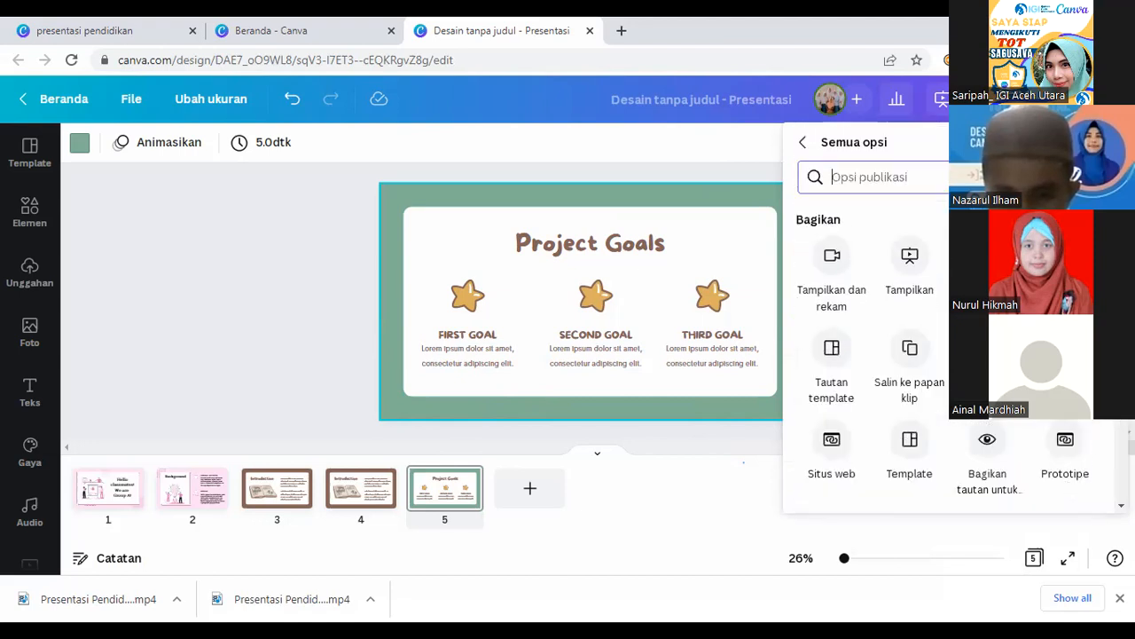
pyautogui.scroll(-4, 953, 355)
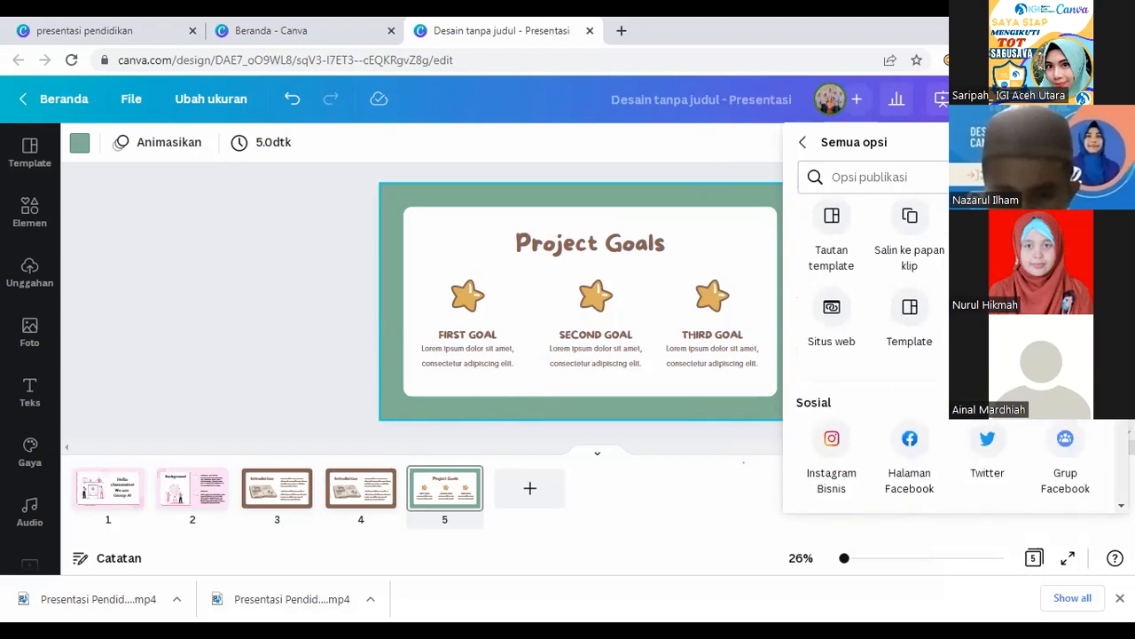
pyautogui.scroll(-4, 870, 351)
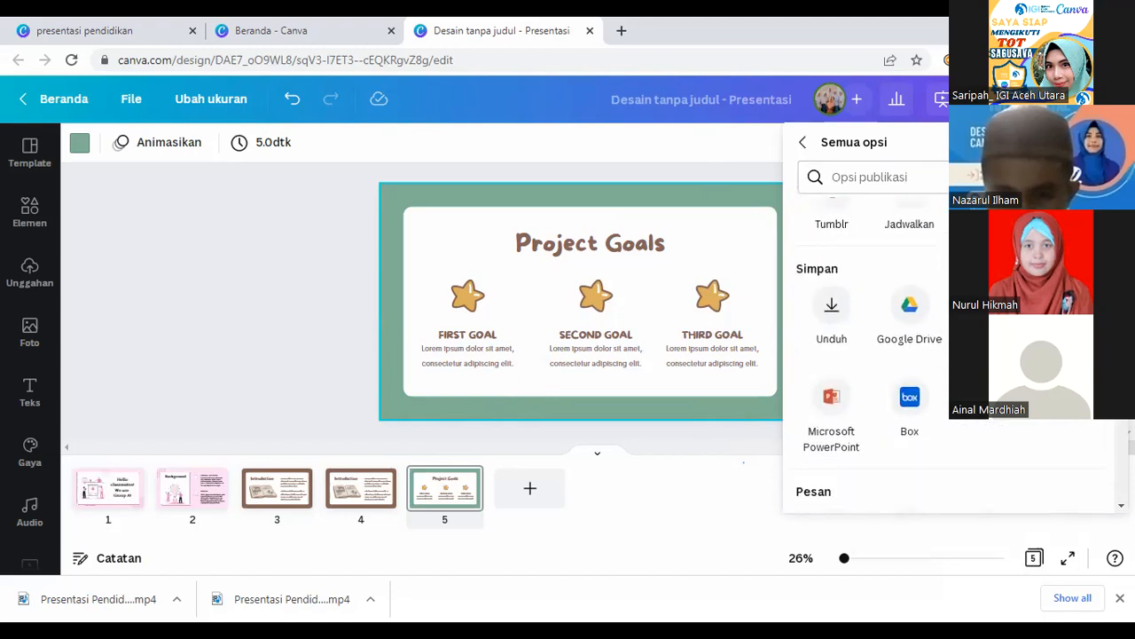
pyautogui.scroll(-1, 831, 377)
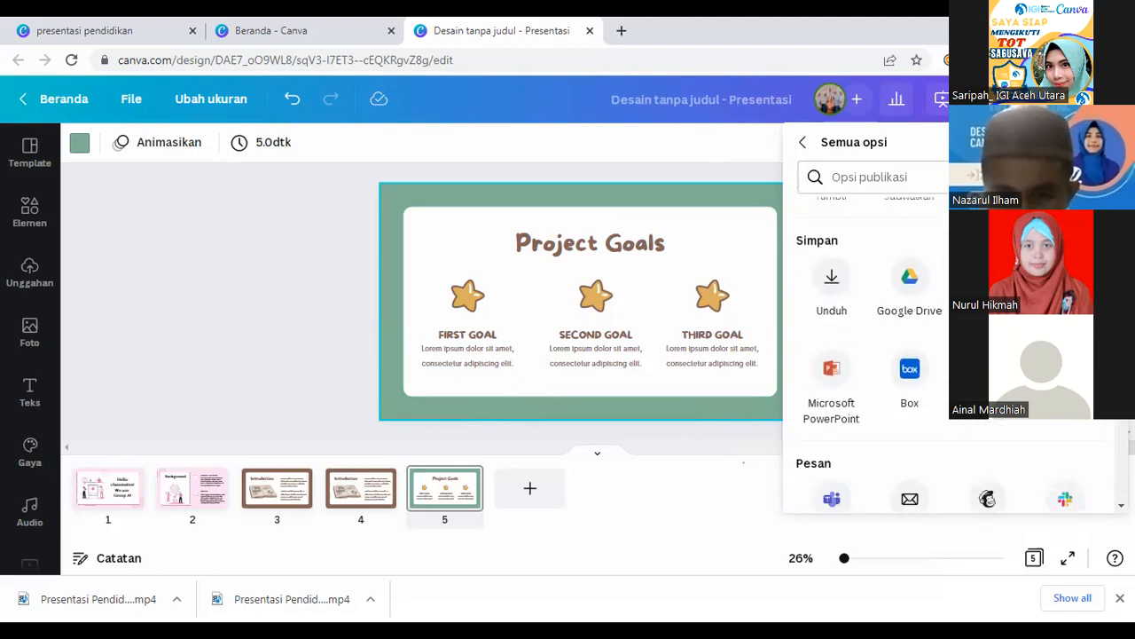
pyautogui.click(833, 373)
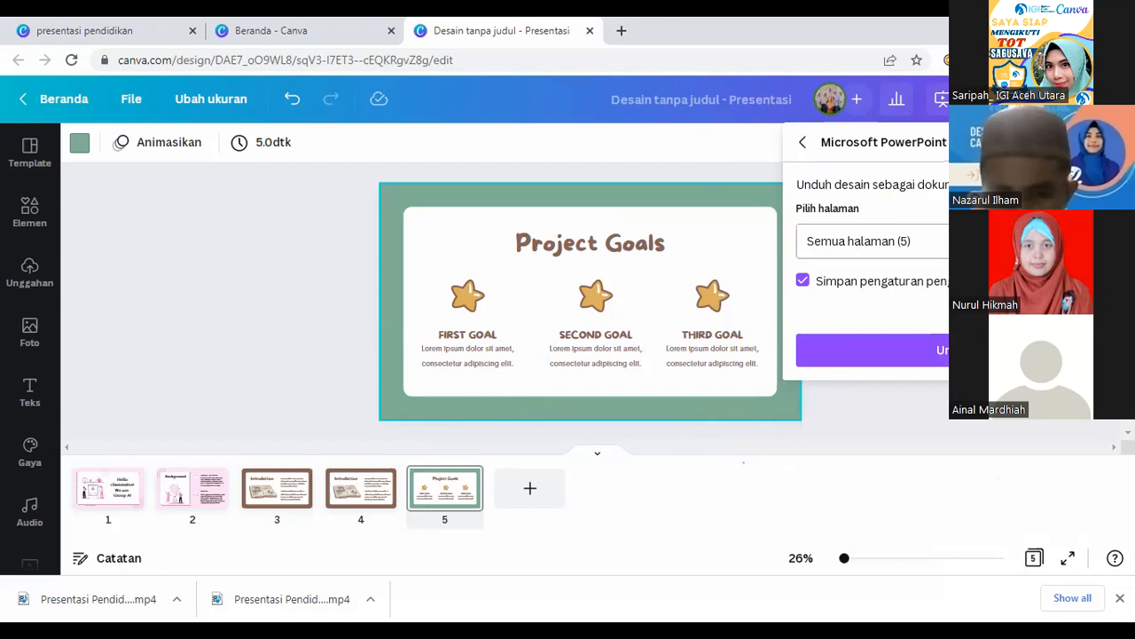
# Step: Limit the PowerPoint export to pages 1 and 2
pyautogui.click(851, 241)
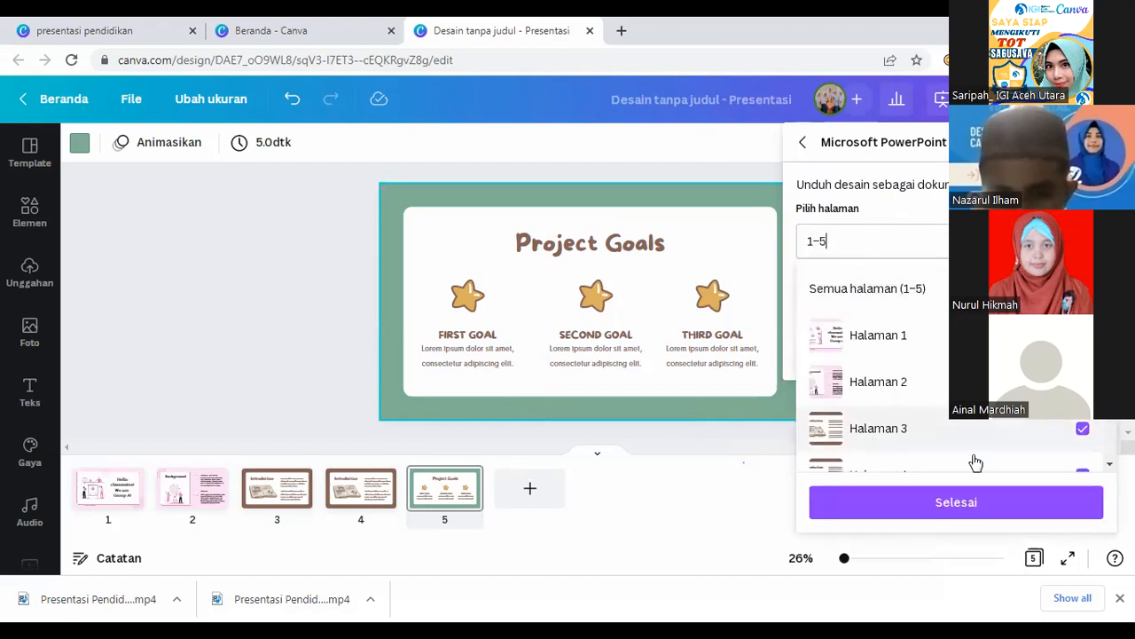
pyautogui.click(970, 509)
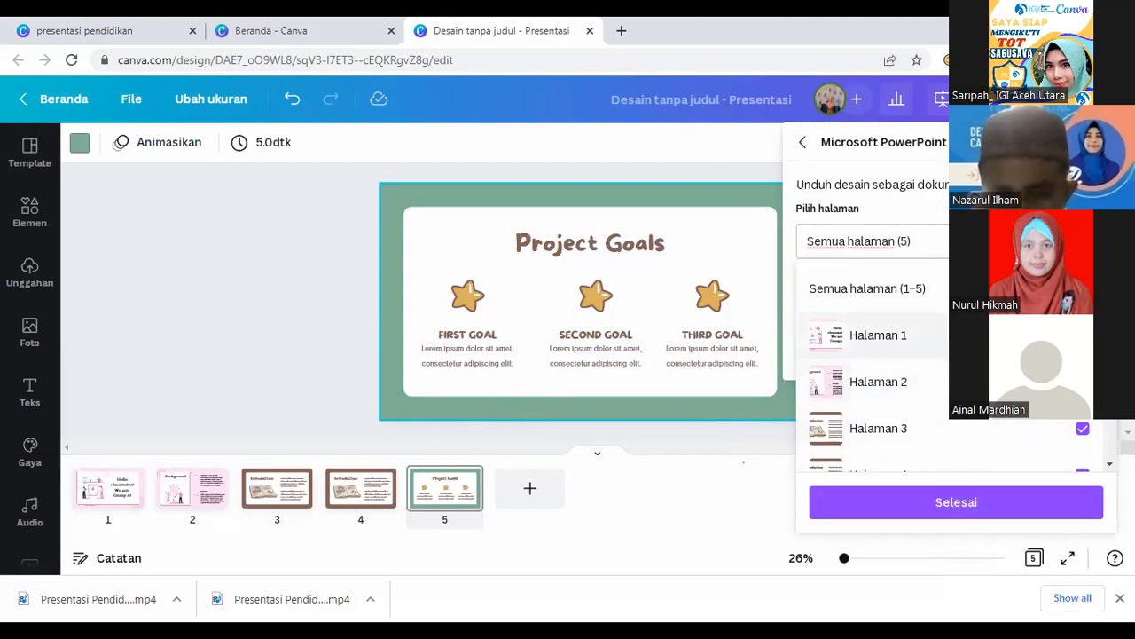
pyautogui.click(868, 289)
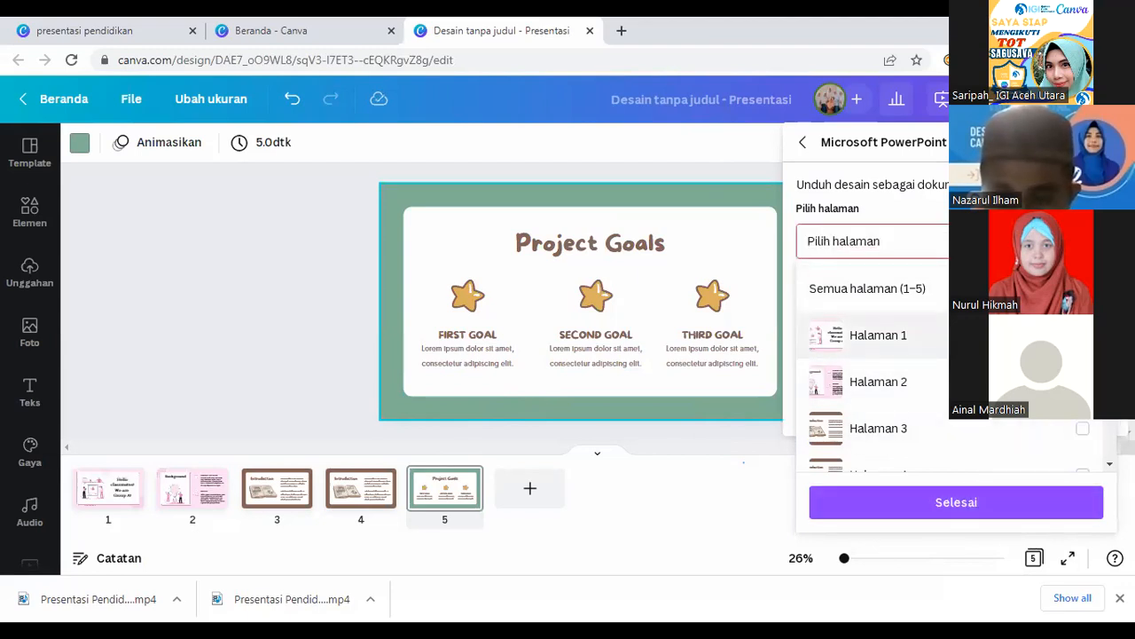
pyautogui.click(878, 335)
pyautogui.click(878, 381)
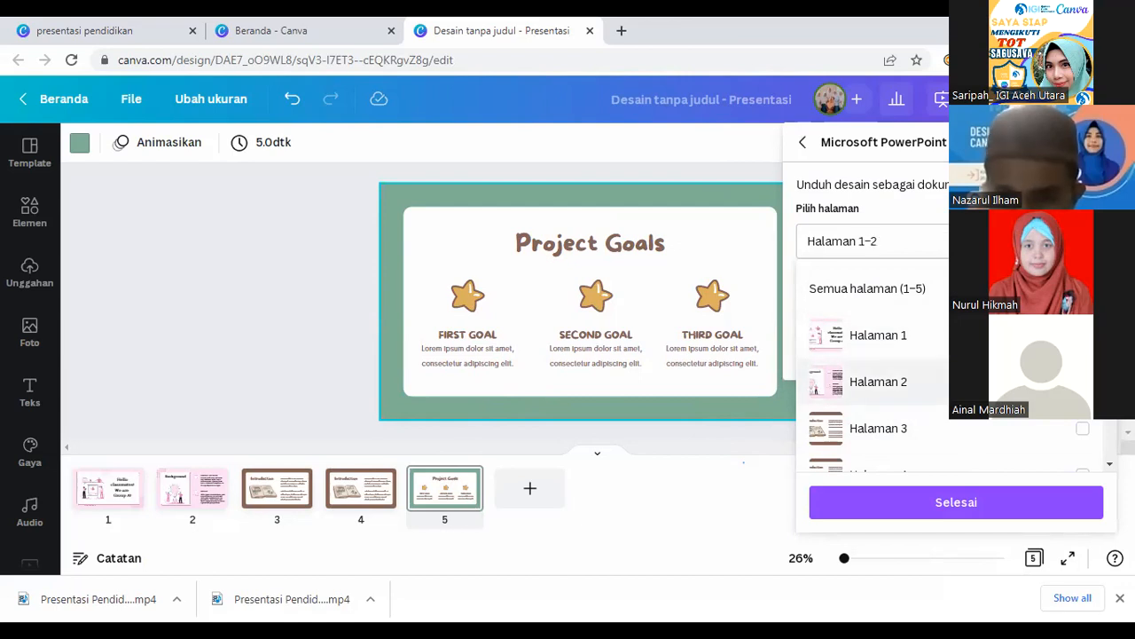
pyautogui.click(967, 504)
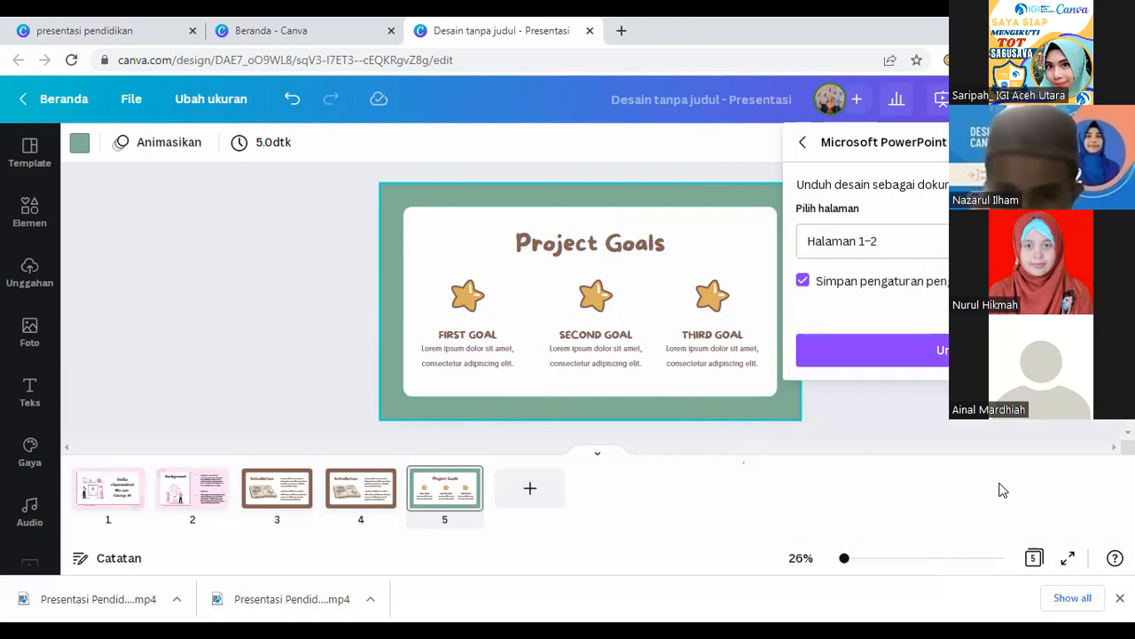
# Step: Download the selected pages as a PowerPoint file and open the downloaded PPTX
pyautogui.click(940, 349)
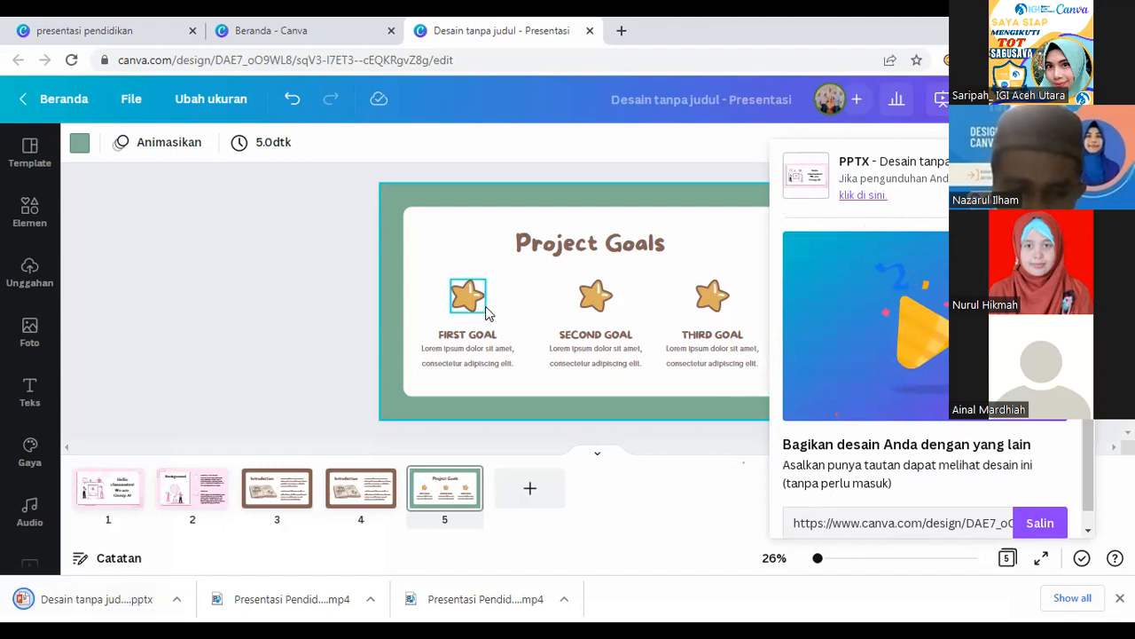
pyautogui.click(82, 606)
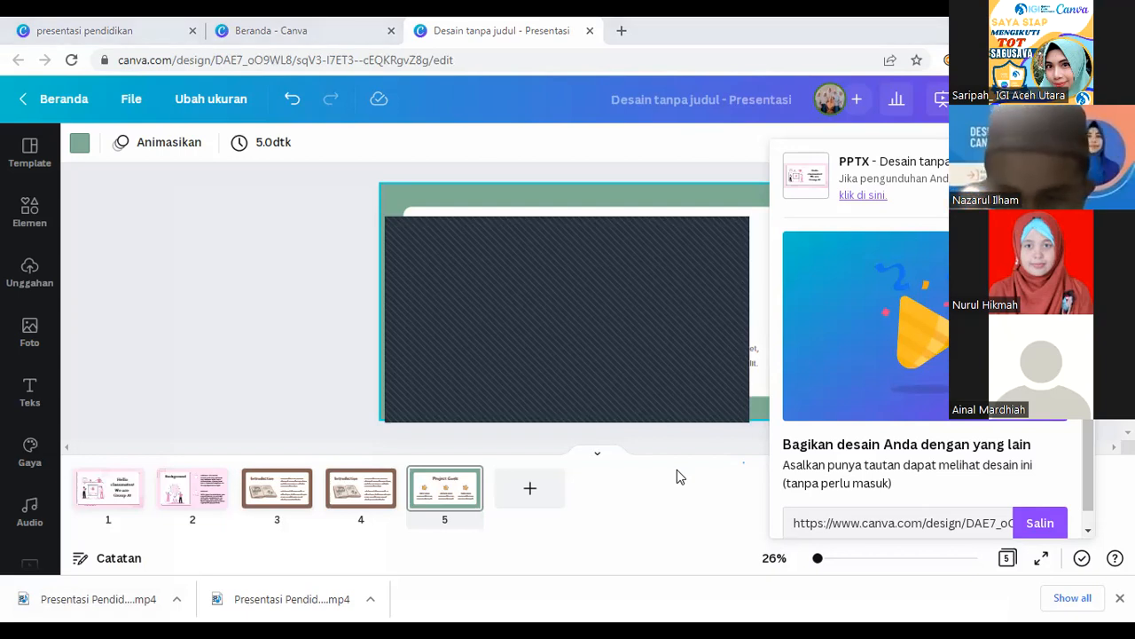
# Step: Switch to the exported presentation in PowerPoint and start editing the "Hello classmates! We are Group A!" title on slide 1
pyautogui.click(390, 30)
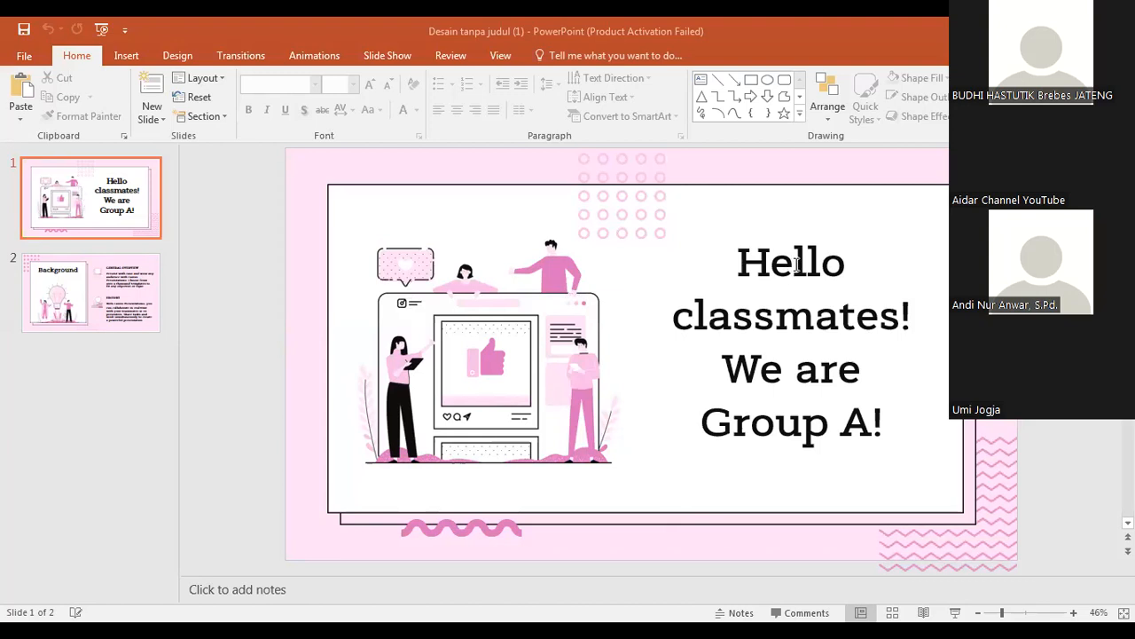
pyautogui.click(858, 264)
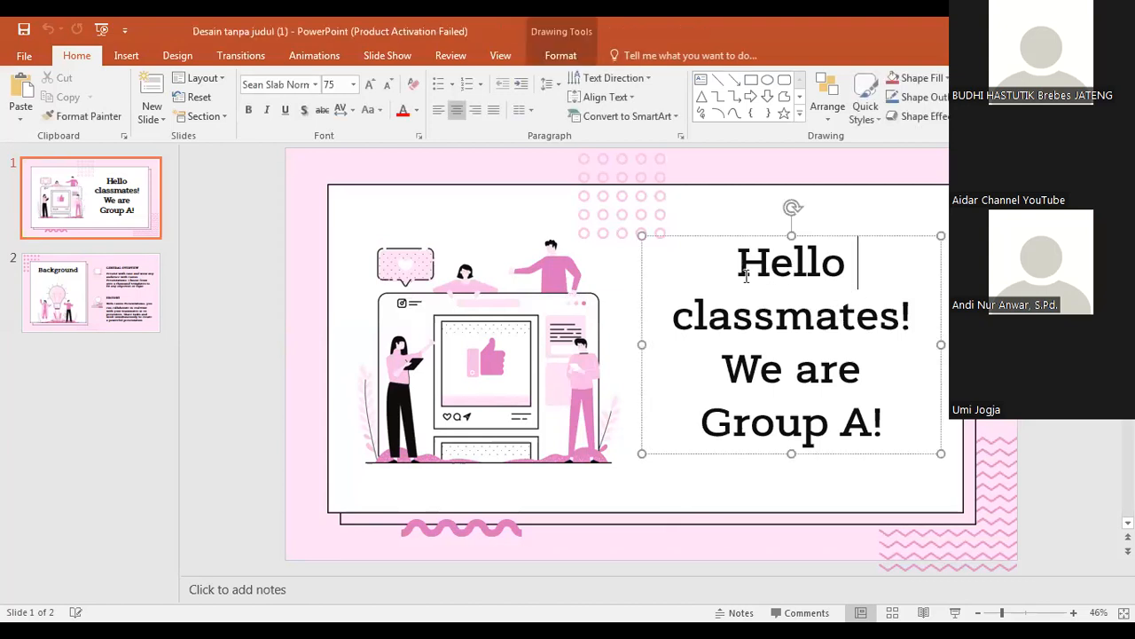
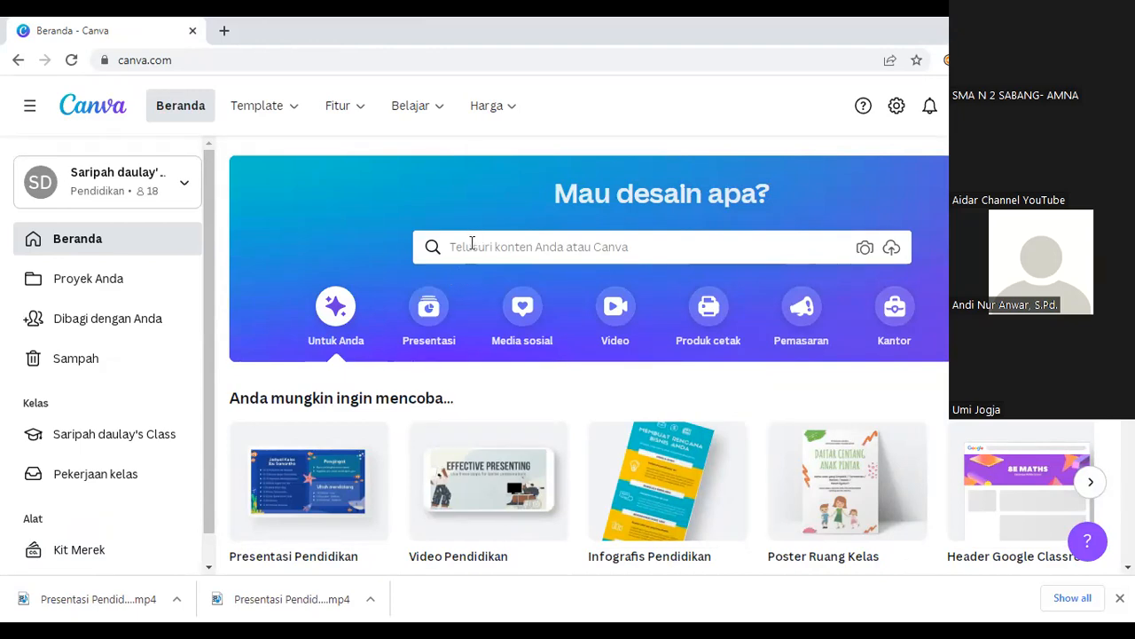
# Step: Search Canva's templates for "TWIBONZE" from the home page and look through the suggested designs
pyautogui.click(472, 245)
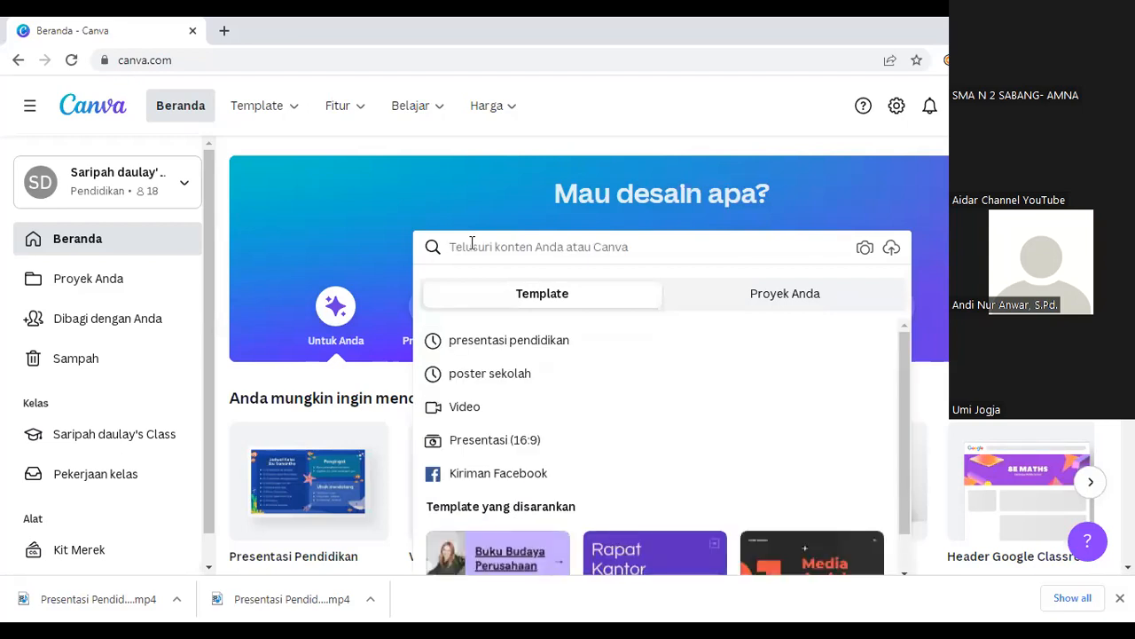
pyautogui.write('TWIB')
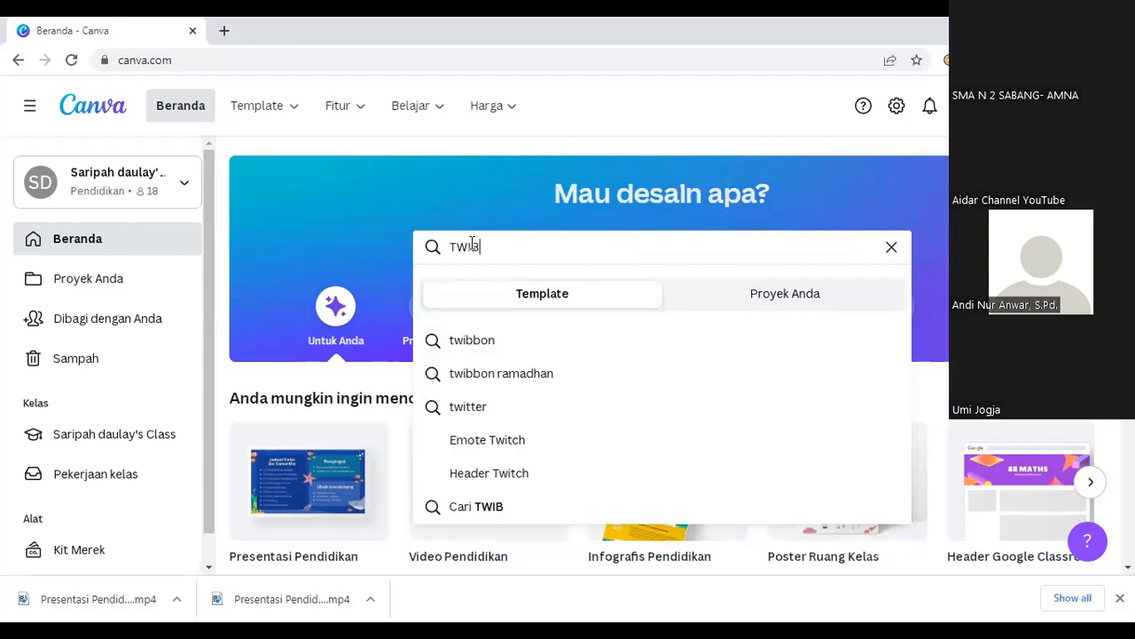
pyautogui.write('ONZE')
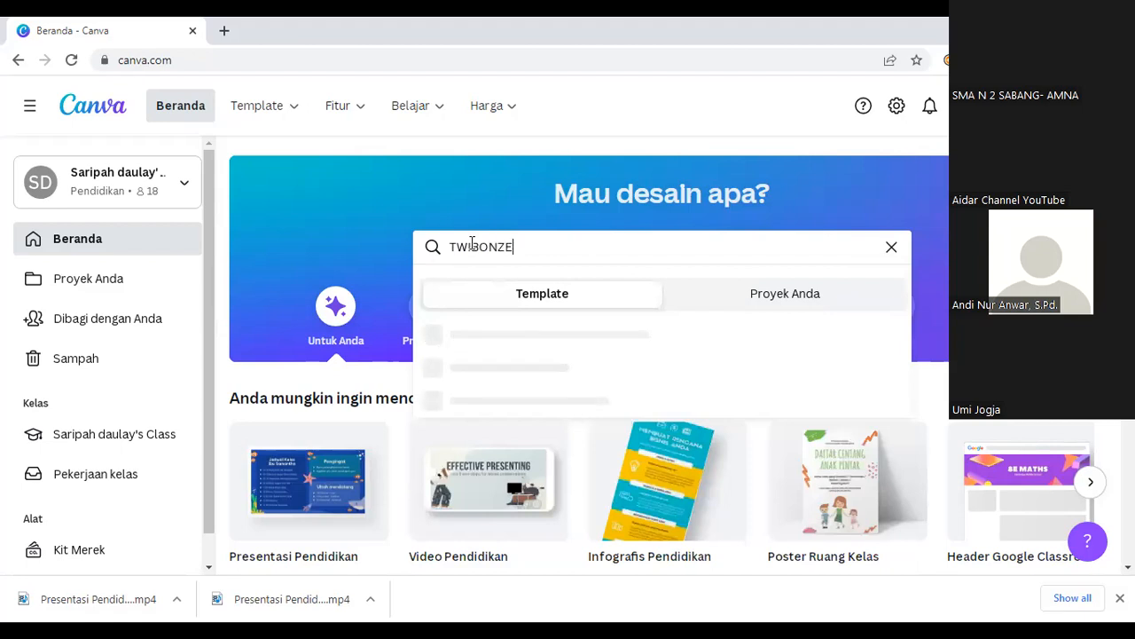
pyautogui.press('Return')
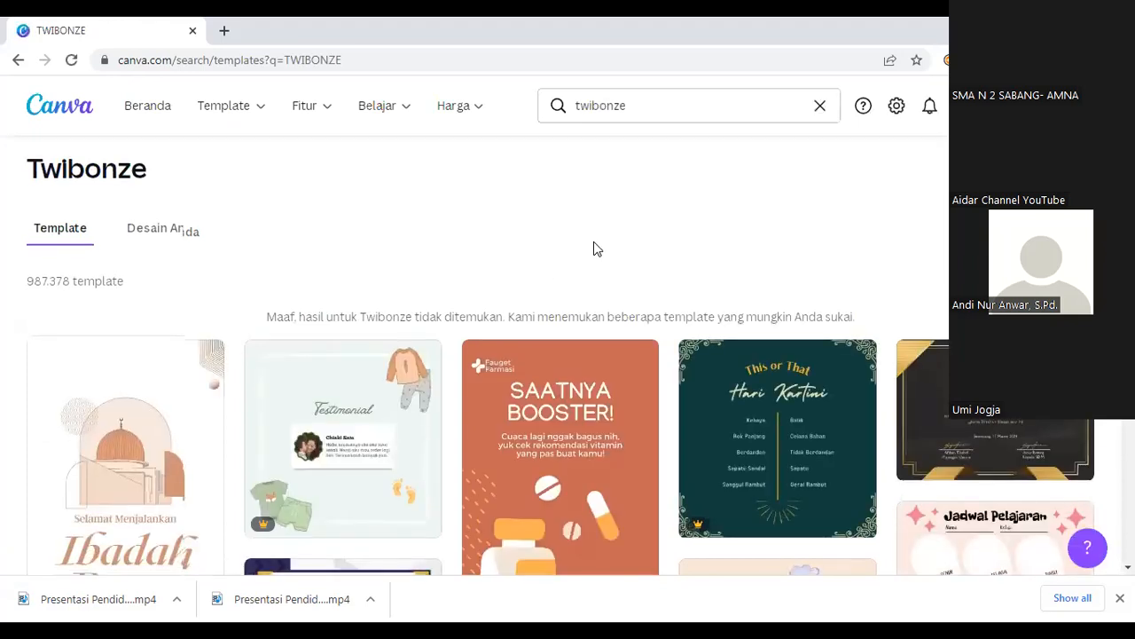
pyautogui.scroll(-2, 593, 246)
pyautogui.scroll(-3, 595, 249)
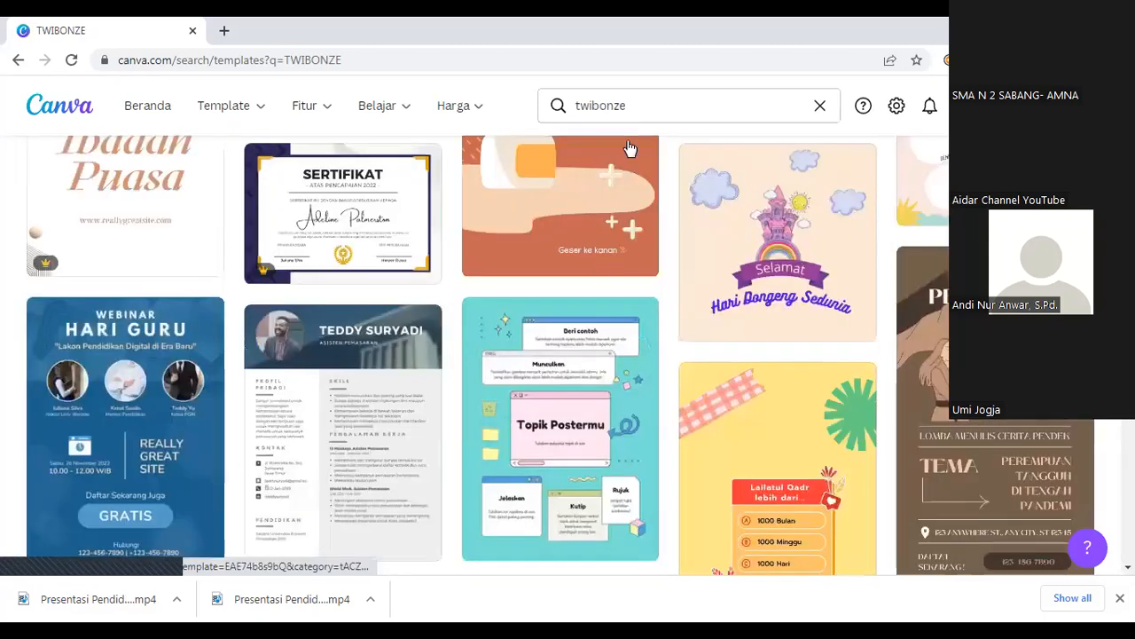
pyautogui.scroll(-1, 601, 273)
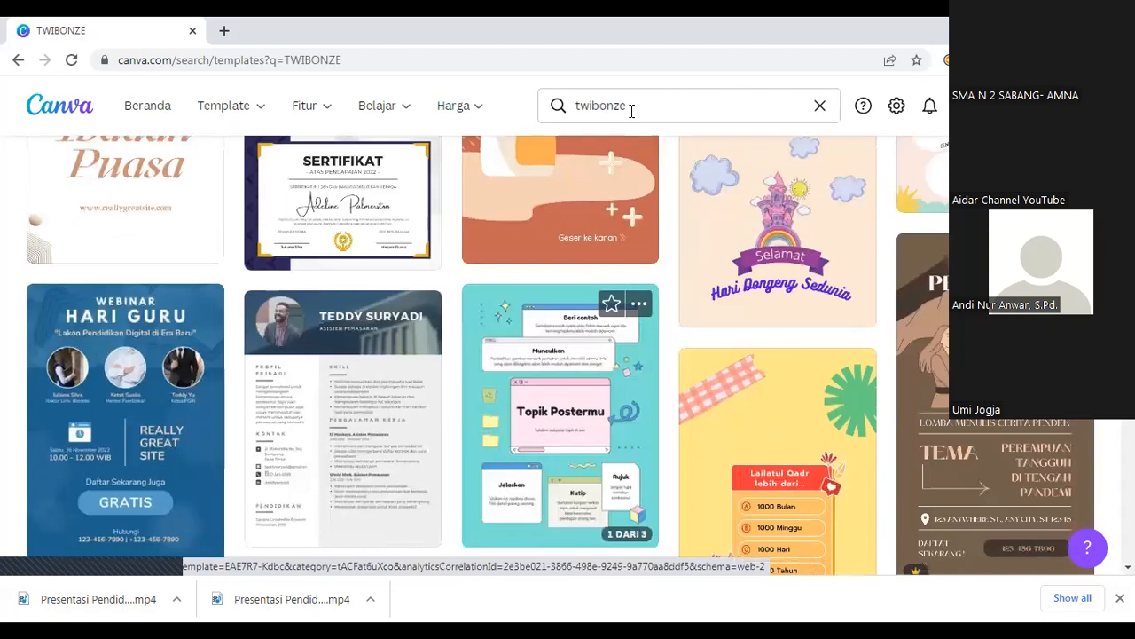
# Step: Change the template search to "twibbonze" and browse the designs it returns
pyautogui.click(627, 109)
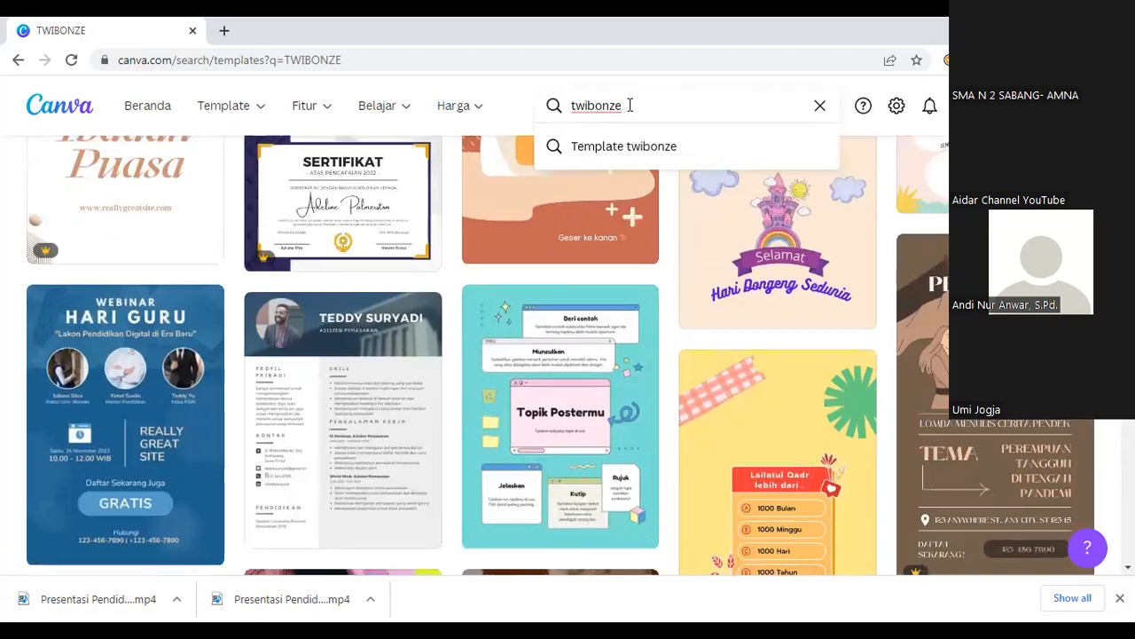
pyautogui.press('BackSpace')
pyautogui.press('BackSpace')
pyautogui.press('BackSpace')
pyautogui.press('BackSpace')
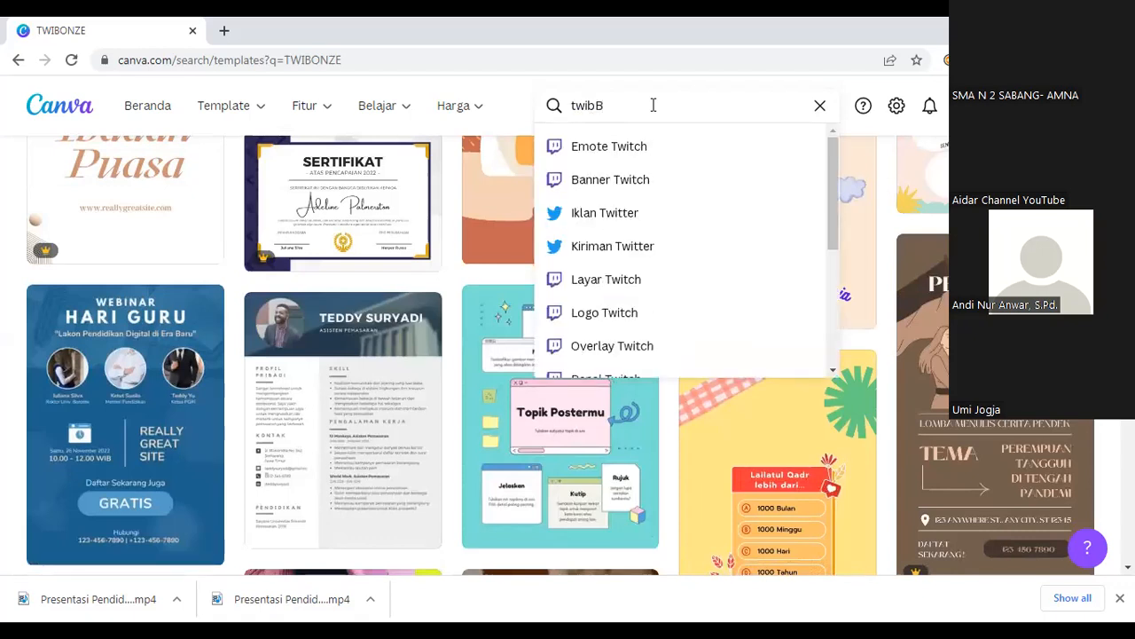
pyautogui.write('bonze')
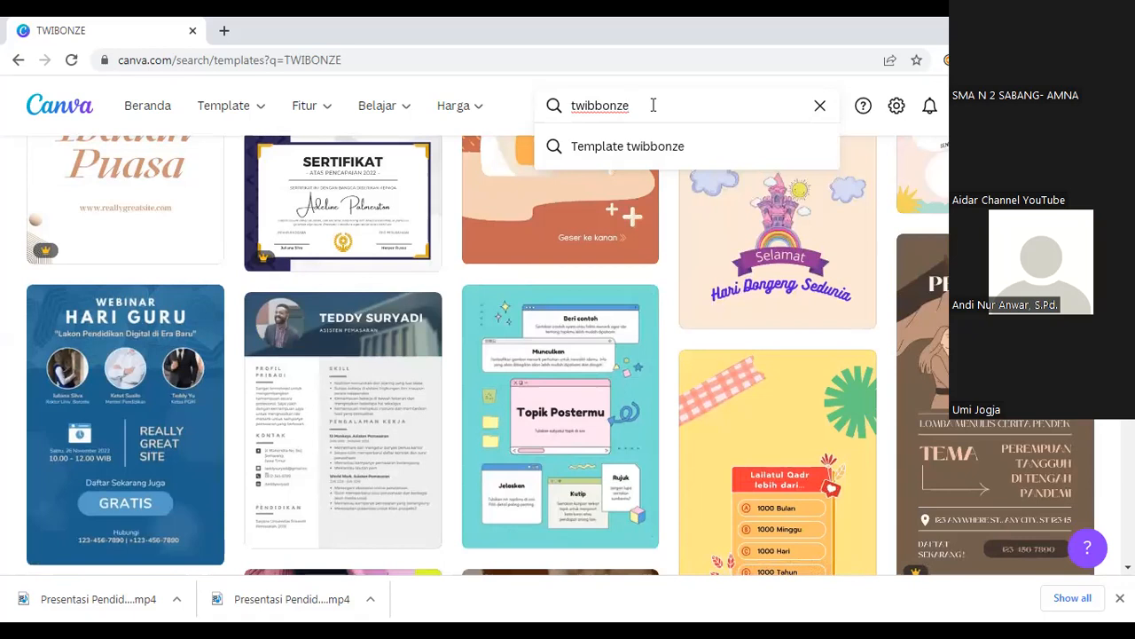
pyautogui.press('Return')
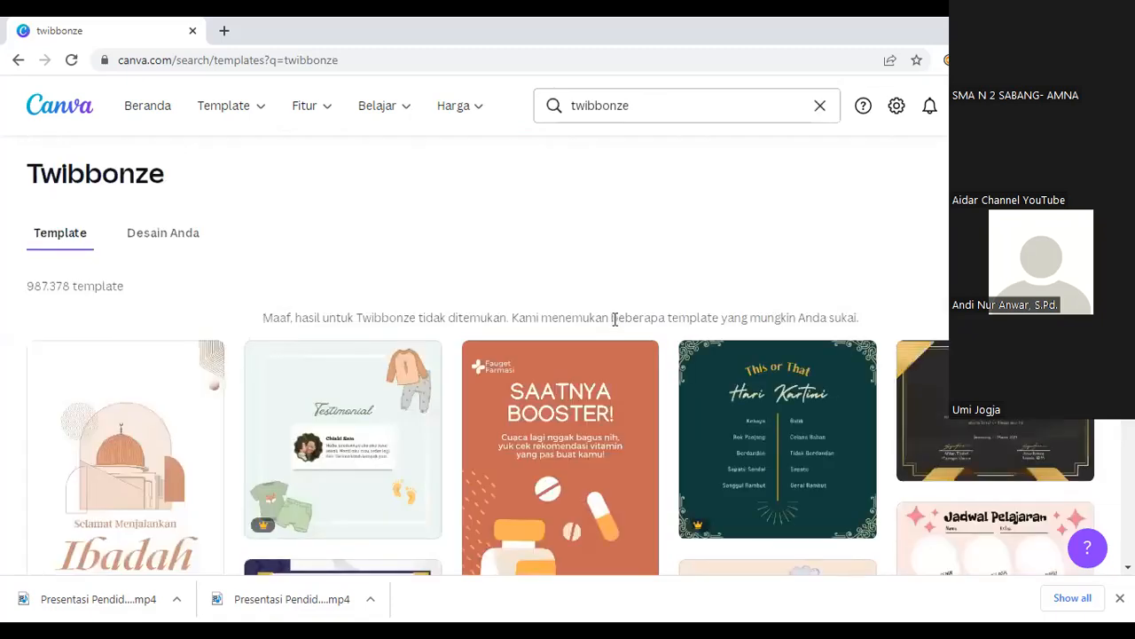
pyautogui.scroll(-3, 619, 324)
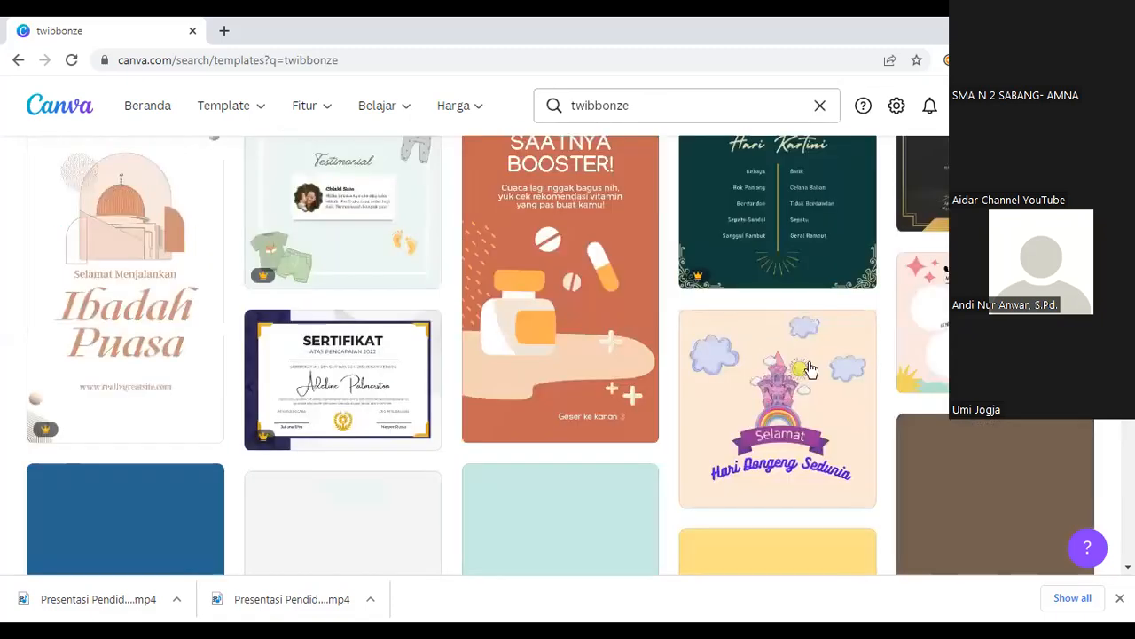
pyautogui.scroll(-3, 666, 411)
pyautogui.scroll(-3, 803, 348)
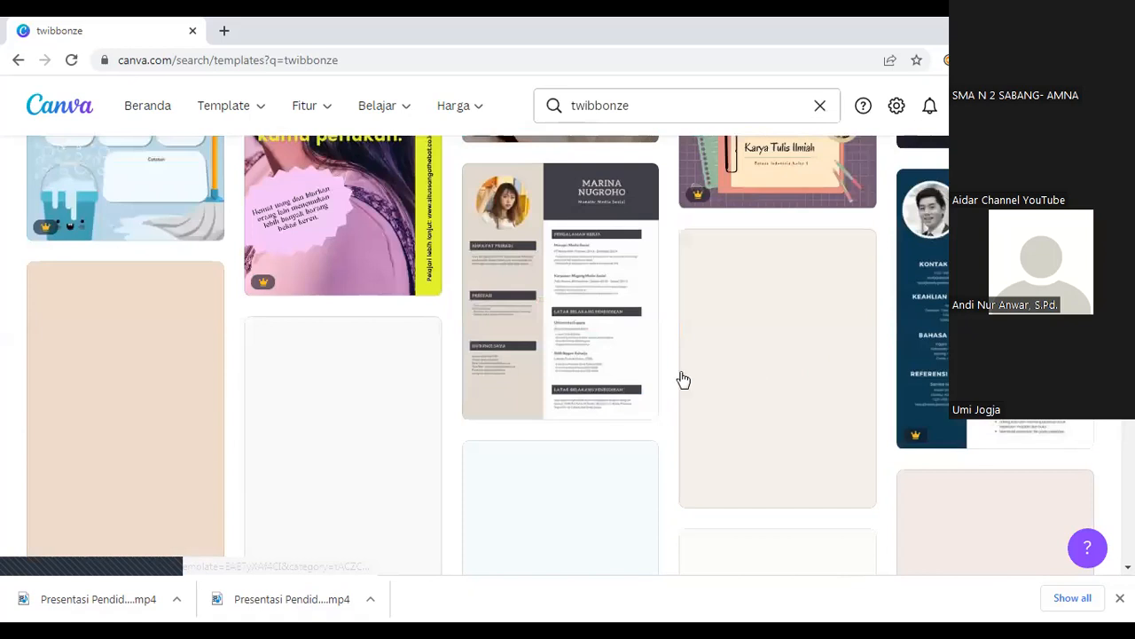
pyautogui.scroll(-3, 674, 379)
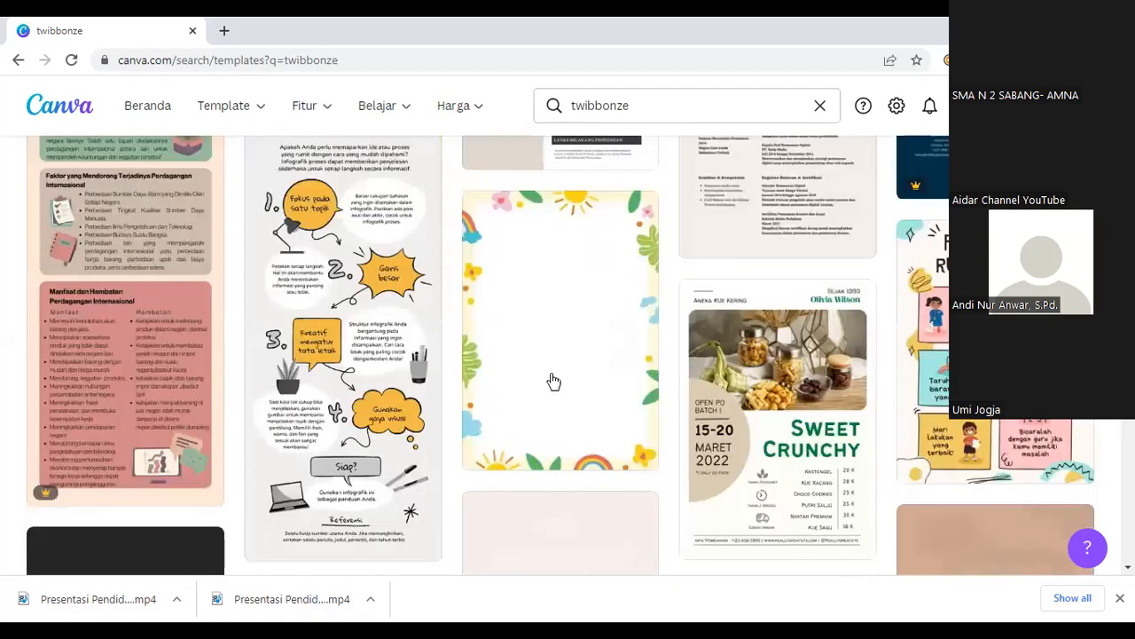
pyautogui.scroll(3, 554, 381)
pyautogui.scroll(2, 695, 109)
# Step: Replace the template search term with "twibon" and run the search
pyautogui.click(694, 109)
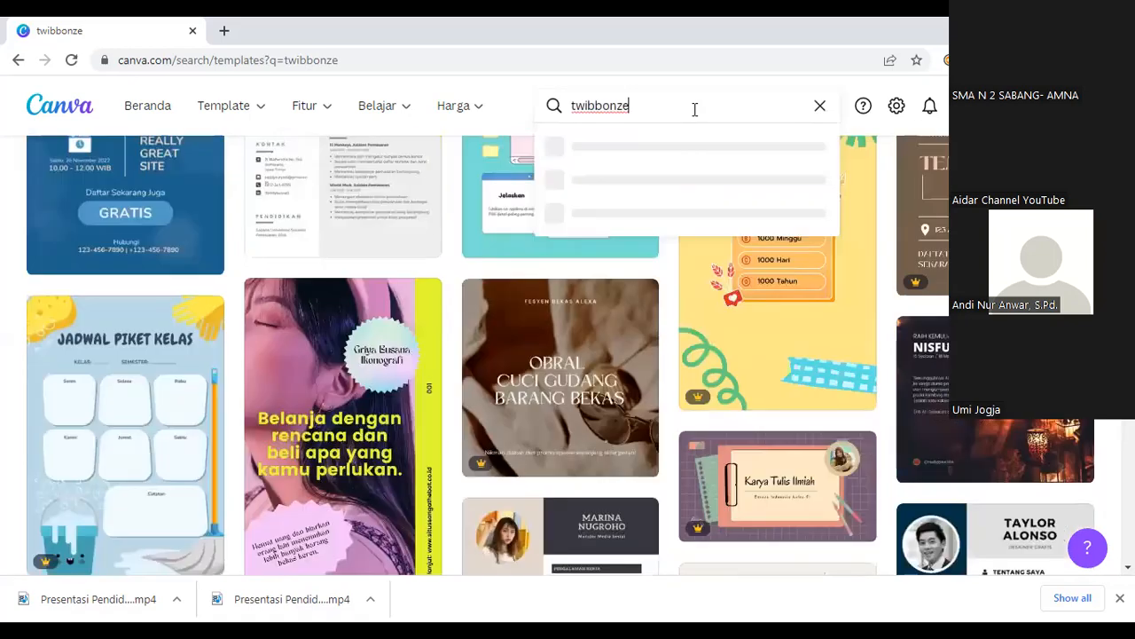
pyautogui.press('BackSpace')
pyautogui.press('BackSpace')
pyautogui.press('BackSpace')
pyautogui.press('BackSpace')
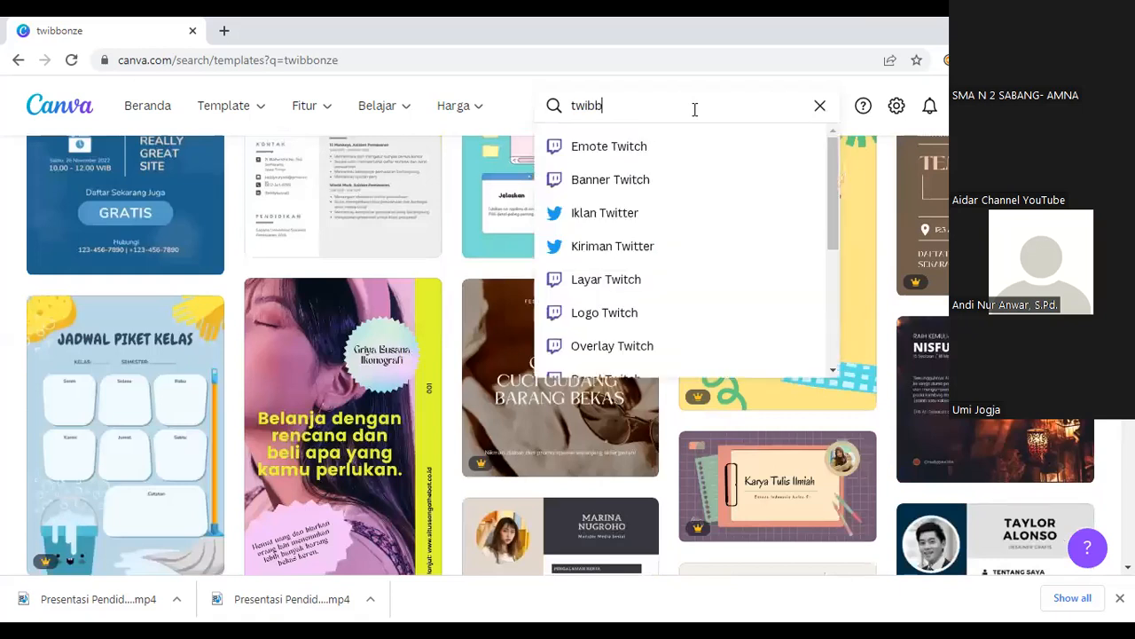
pyautogui.write('on')
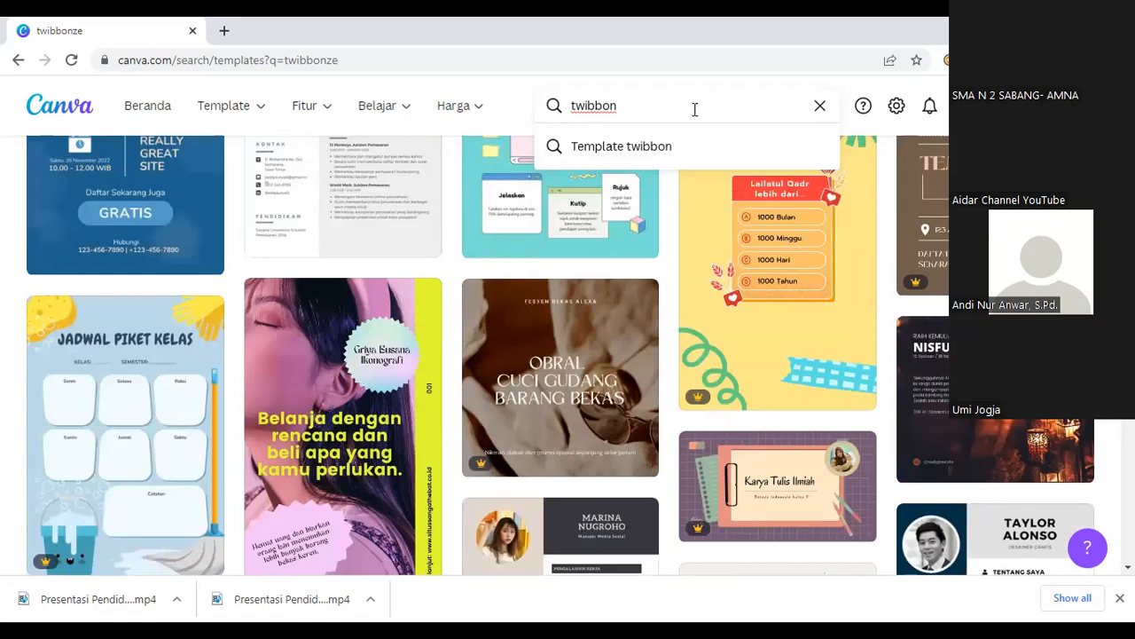
pyautogui.press('BackSpace')
pyautogui.press('BackSpace')
pyautogui.press('BackSpace')
pyautogui.press('BackSpace')
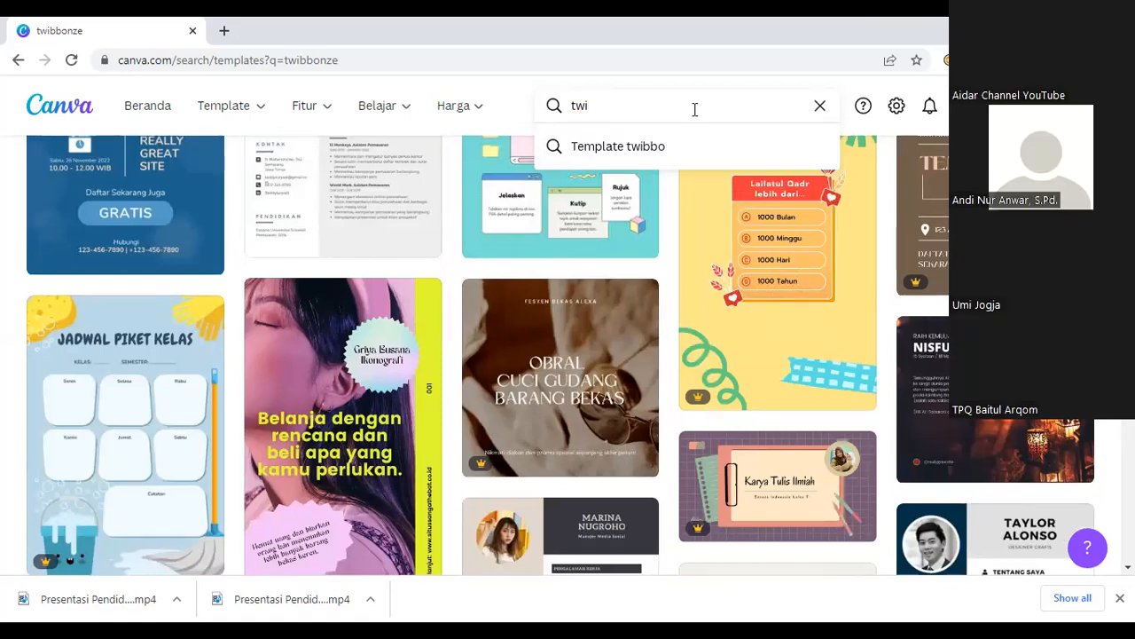
pyautogui.write('bon')
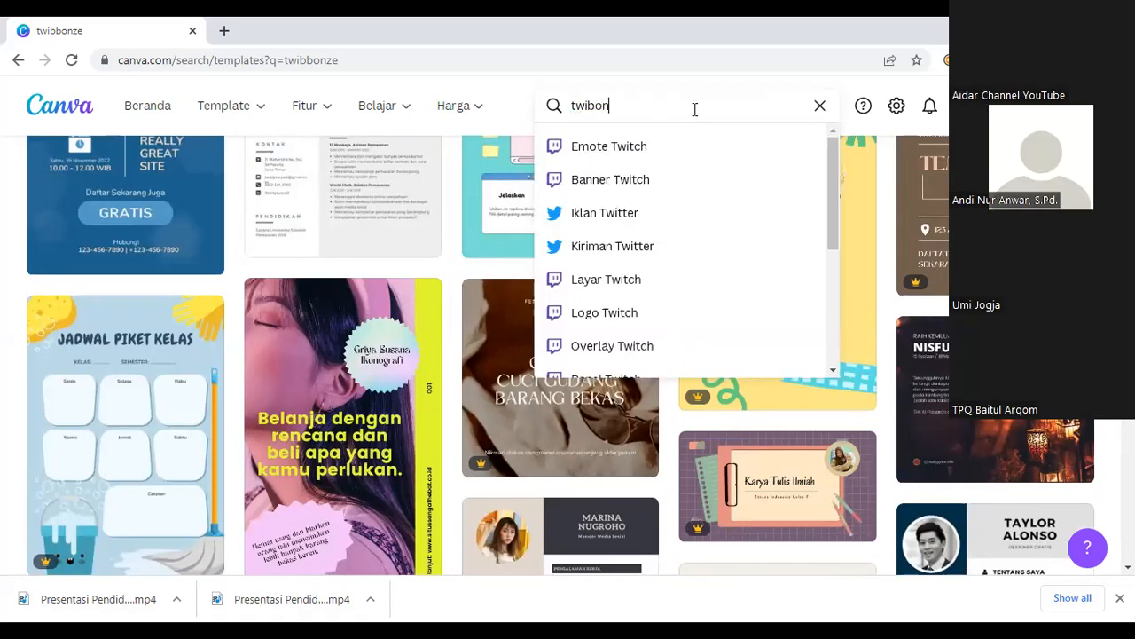
pyautogui.press('Return')
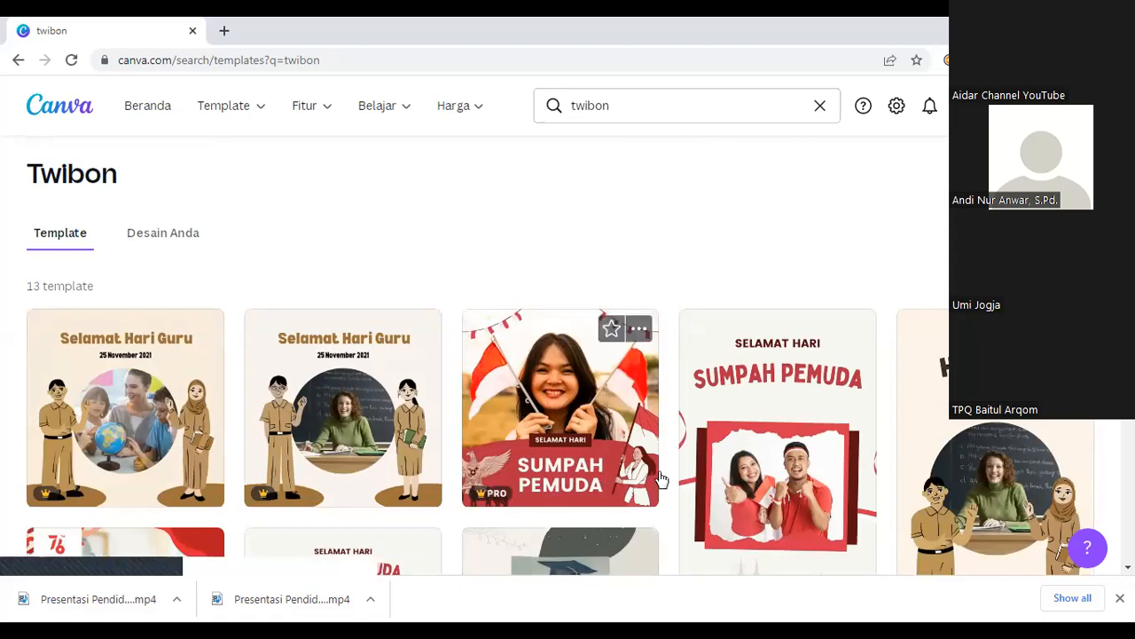
# Step: Look through the twibon templates and open the square "Selamat Hari Sumpah Pemuda" design with the flag-holding woman
pyautogui.scroll(-5, 700, 470)
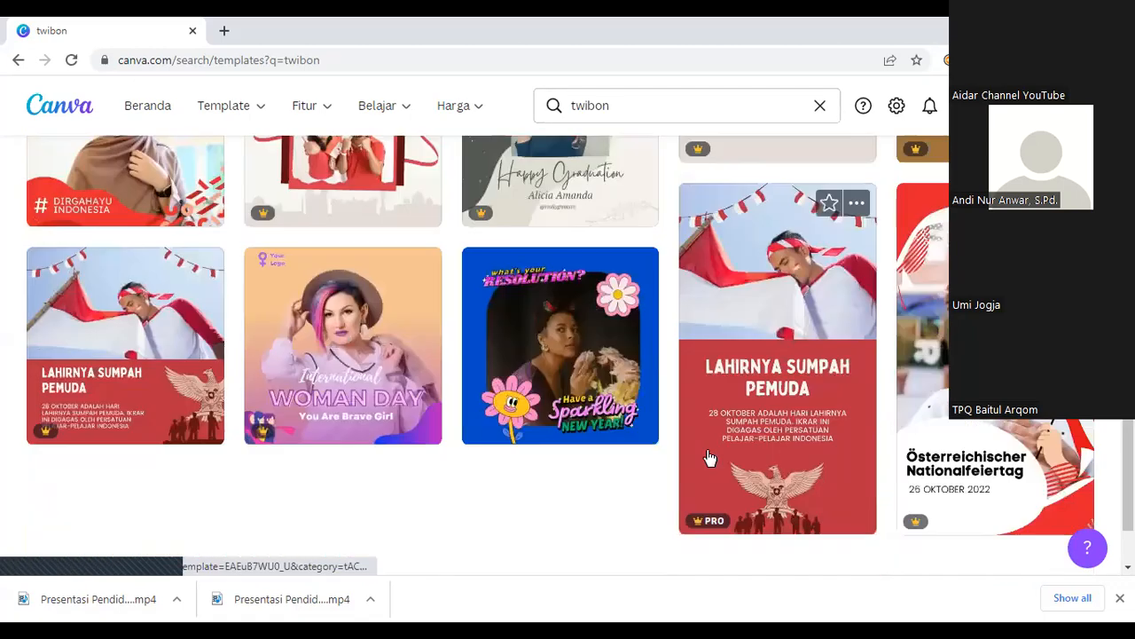
pyautogui.scroll(-1, 398, 377)
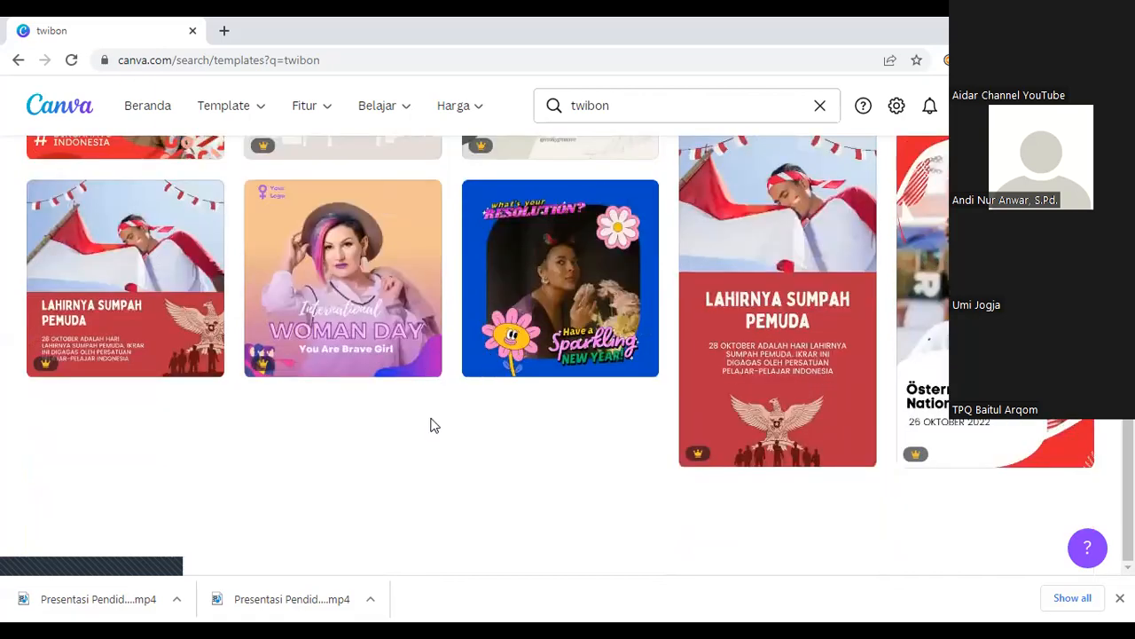
pyautogui.scroll(3, 477, 410)
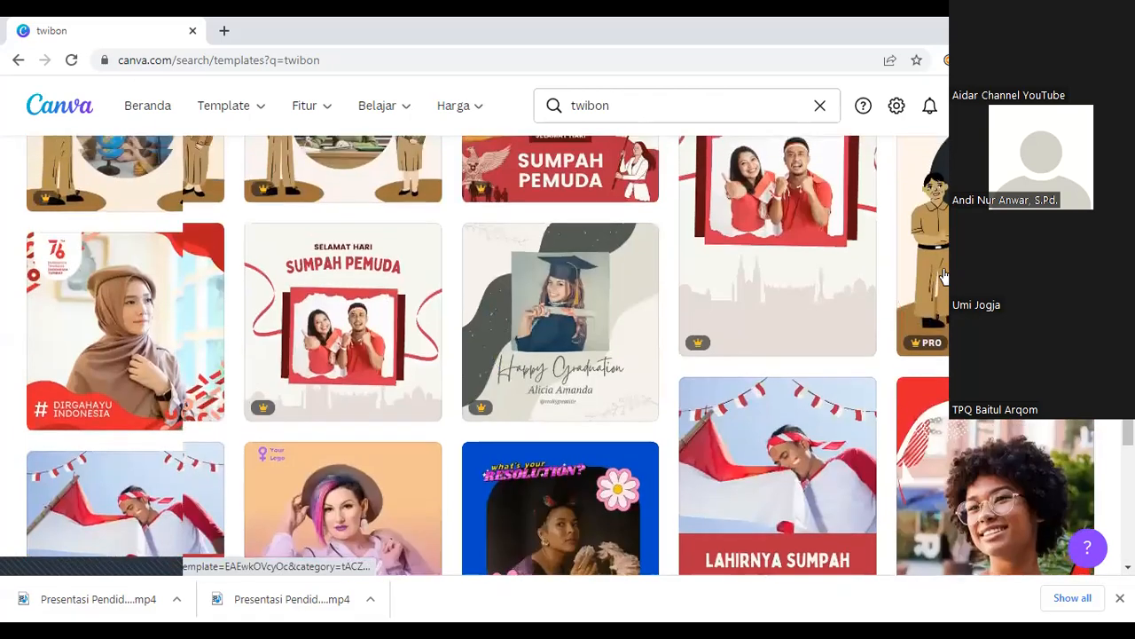
pyautogui.scroll(2, 943, 276)
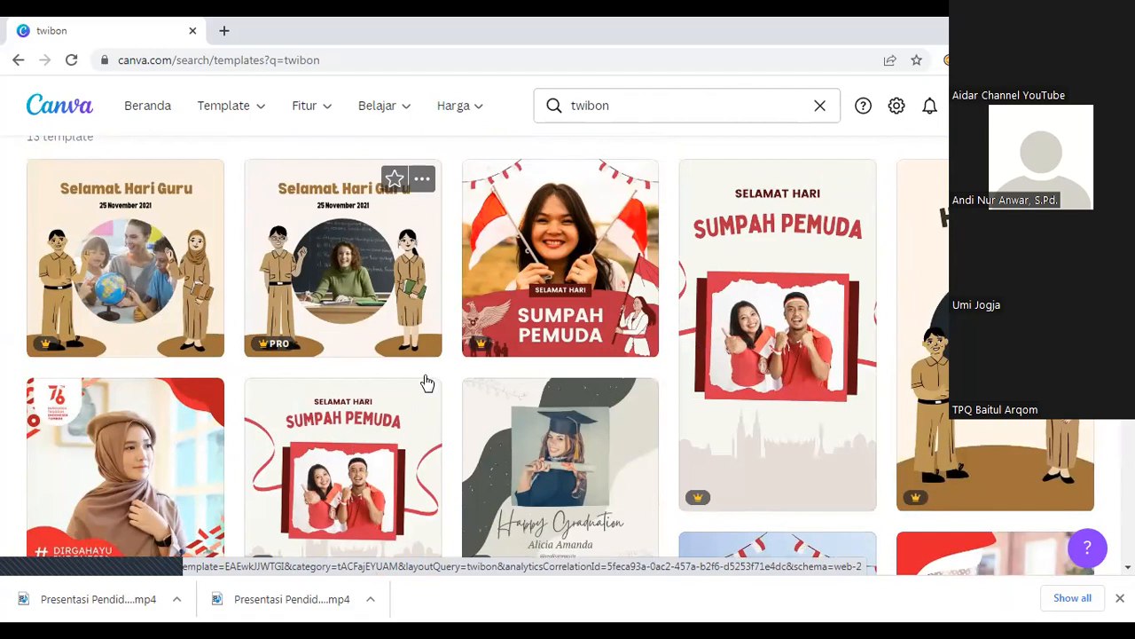
pyautogui.scroll(-3, 423, 396)
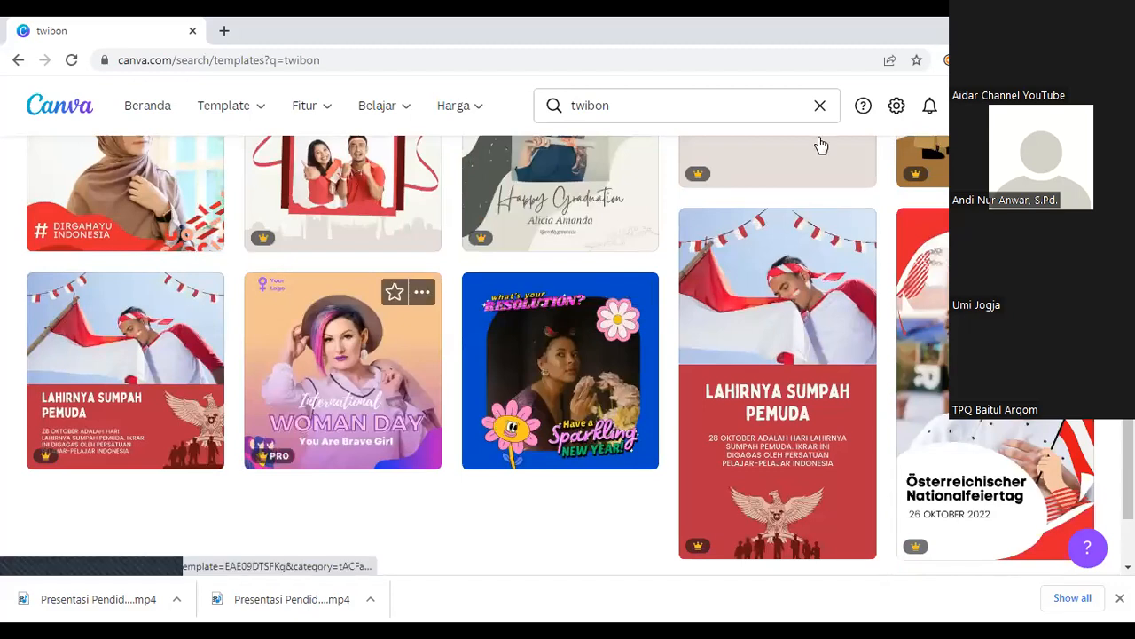
pyautogui.scroll(-1, 670, 437)
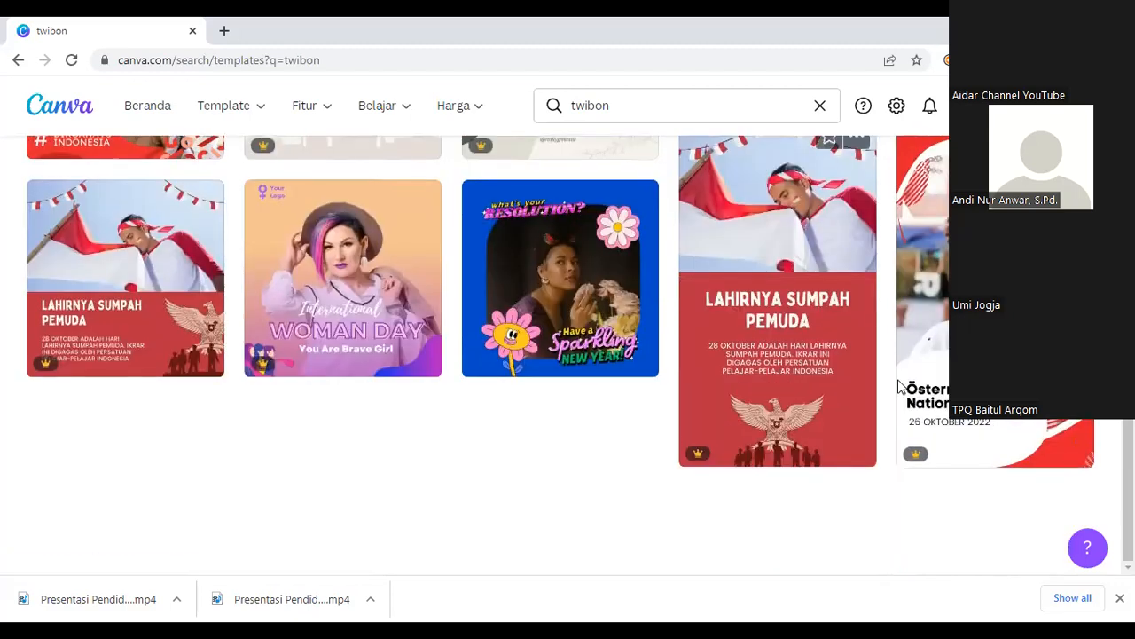
pyautogui.scroll(5, 611, 400)
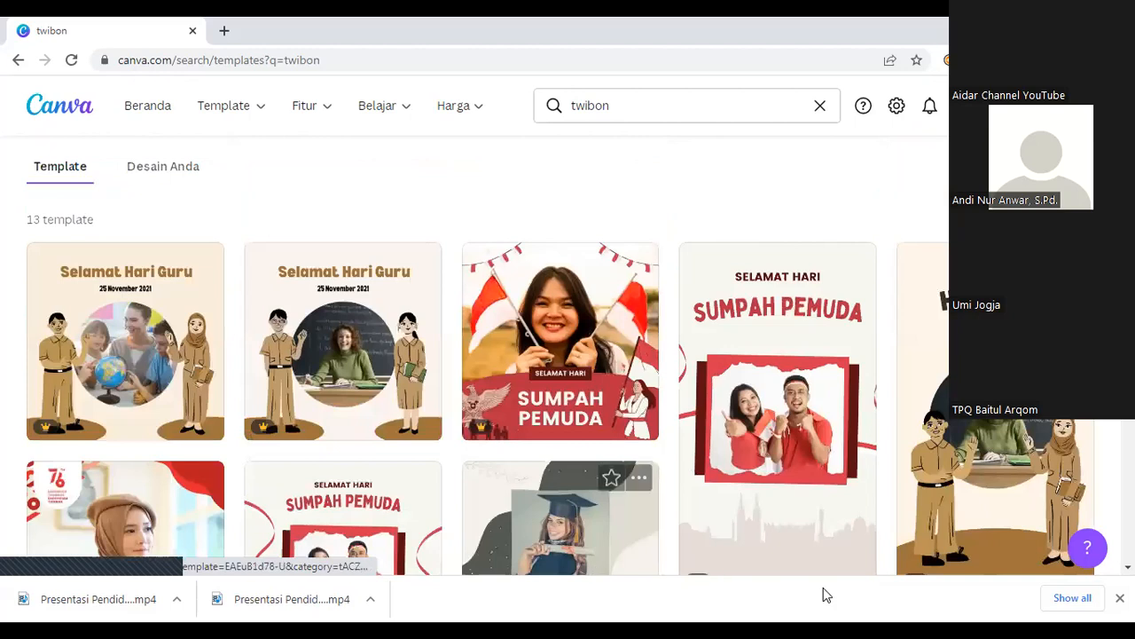
pyautogui.scroll(1, 723, 446)
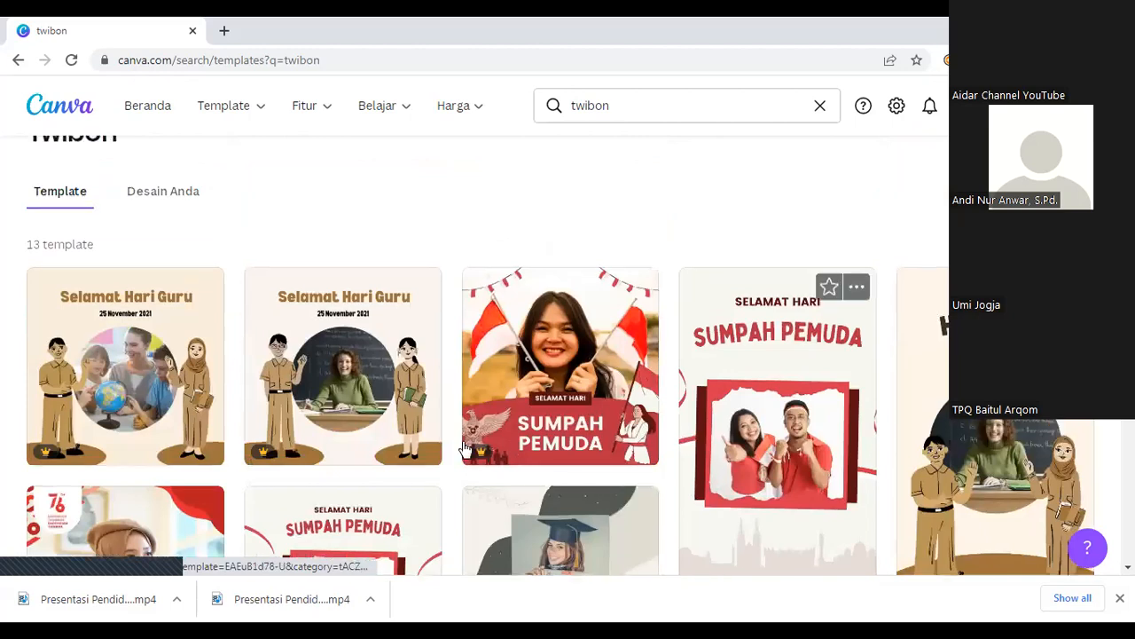
pyautogui.scroll(1, 465, 448)
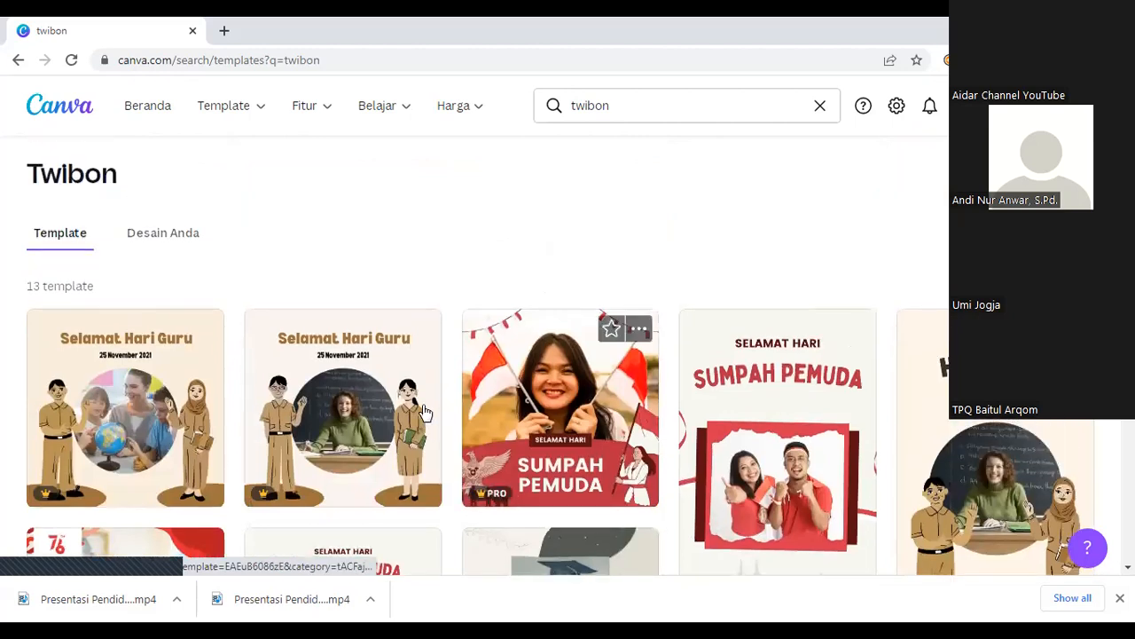
pyautogui.click(492, 423)
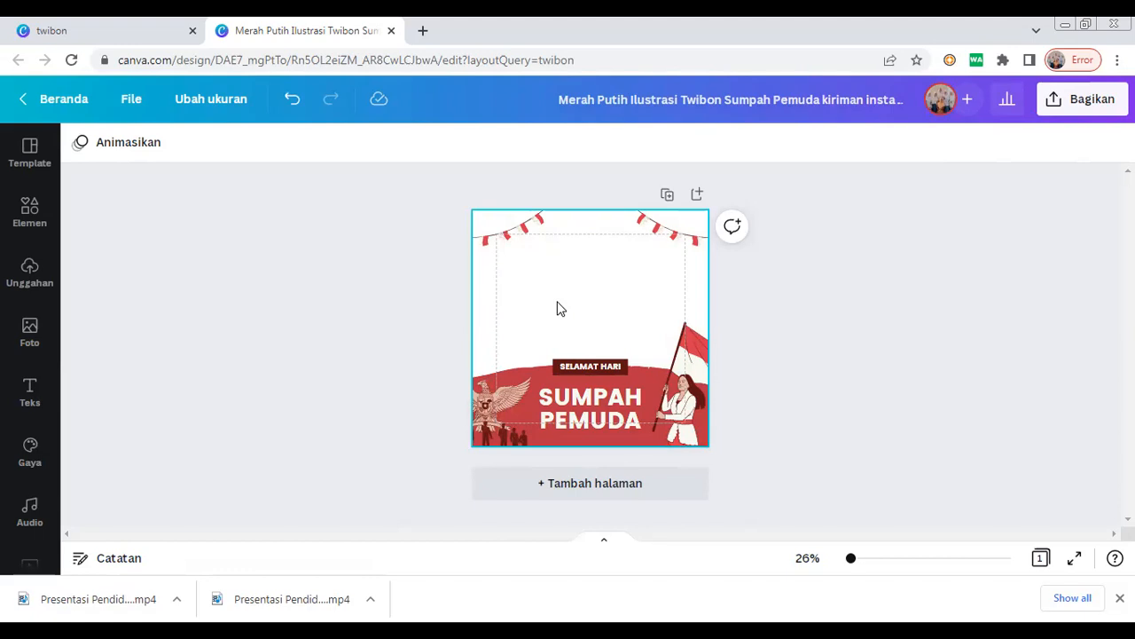
# Step: Open the elements library for the Sumpah Pemuda design and check its recent and suggested searches
pyautogui.click(25, 228)
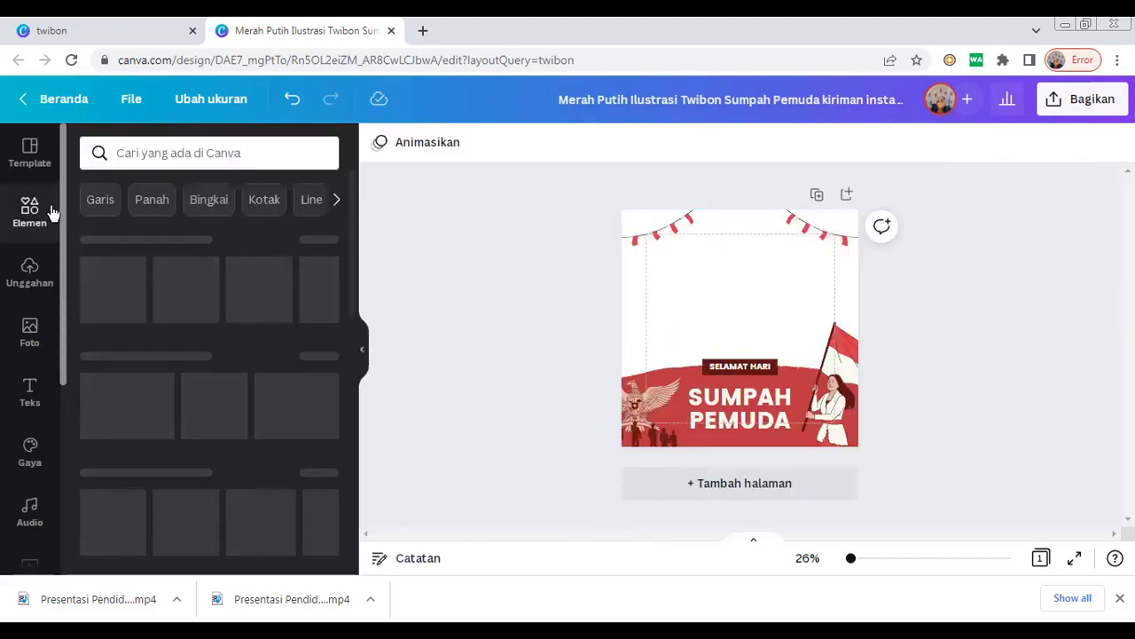
pyautogui.click(247, 153)
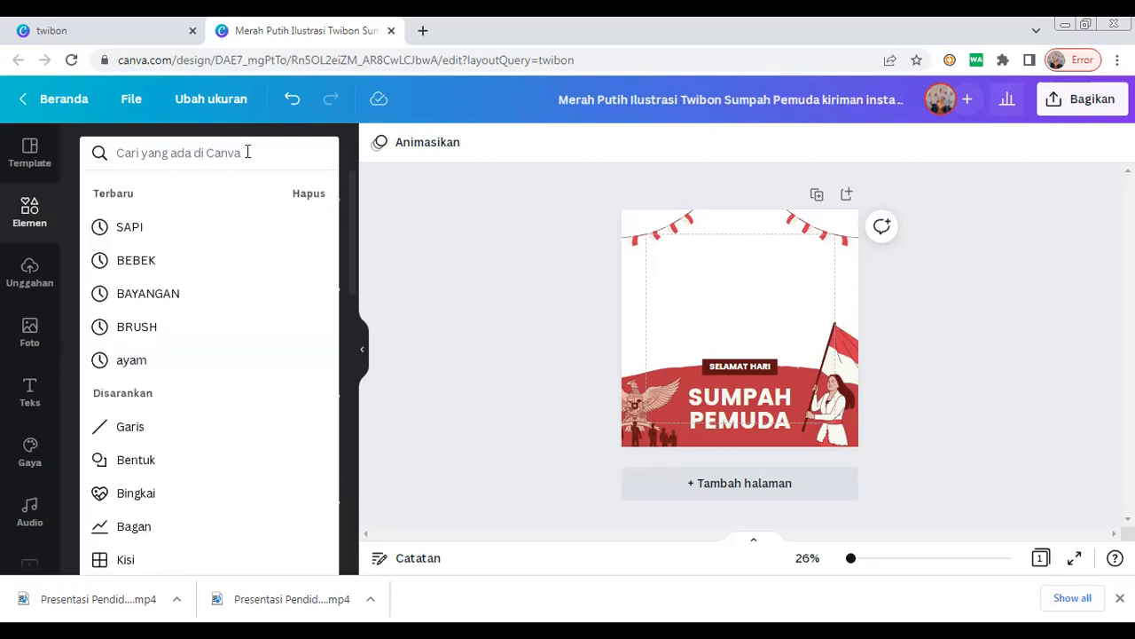
pyautogui.press('Escape')
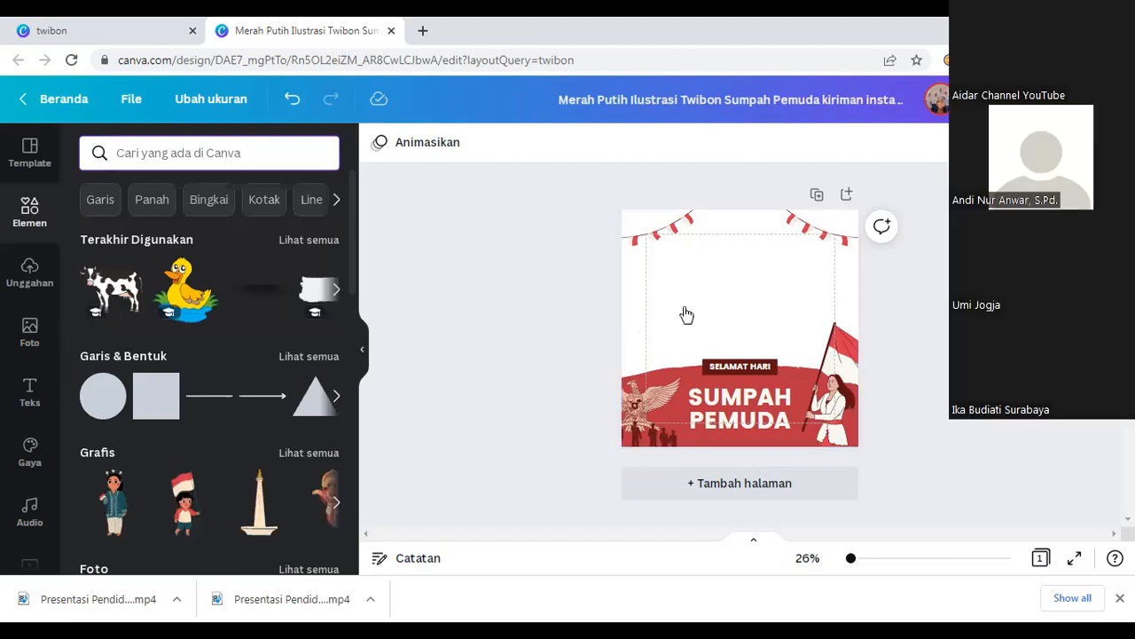
# Step: Add a second page and apply the green "Mulai Berkebun Untuk Pemula" design found by searching templates for "webinar"
pyautogui.click(594, 440)
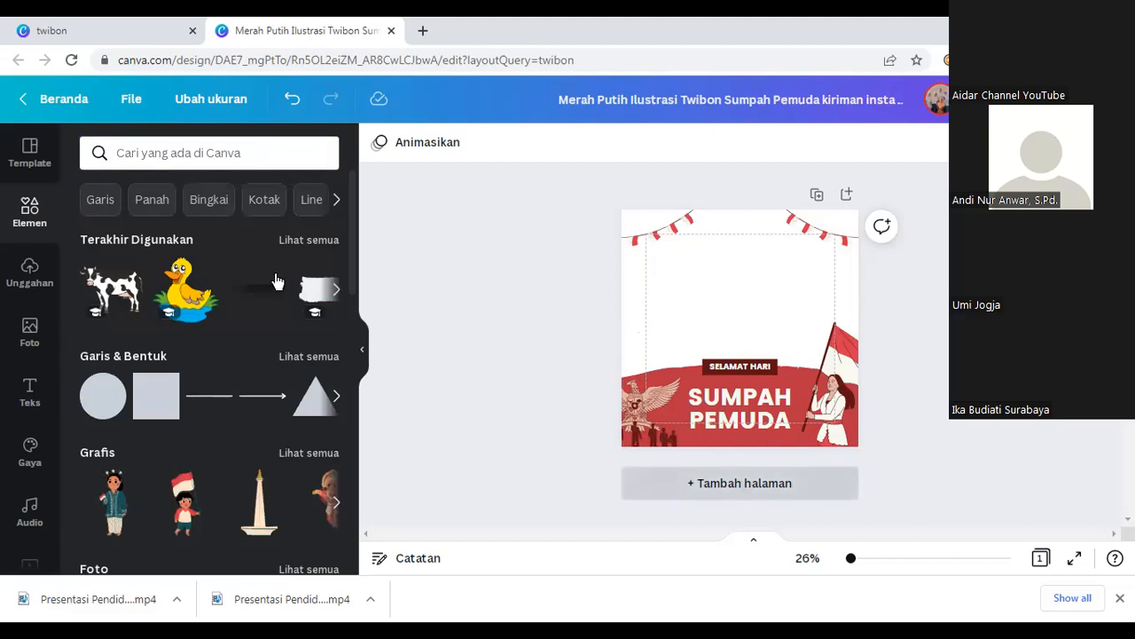
pyautogui.hotkey('ctrl', 'Return')
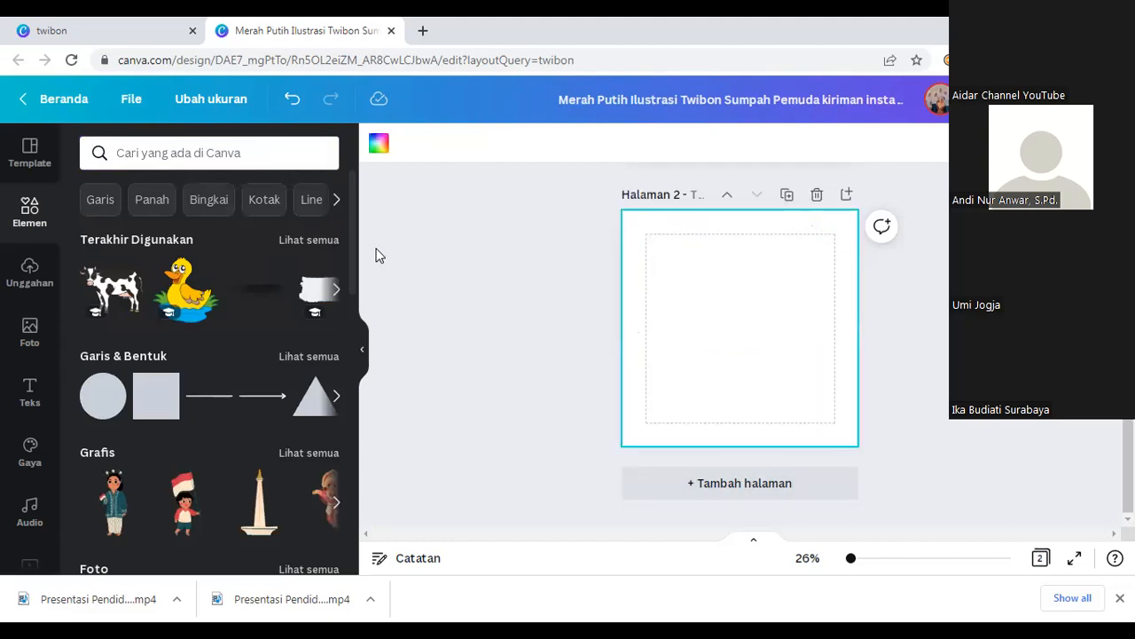
pyautogui.click(243, 153)
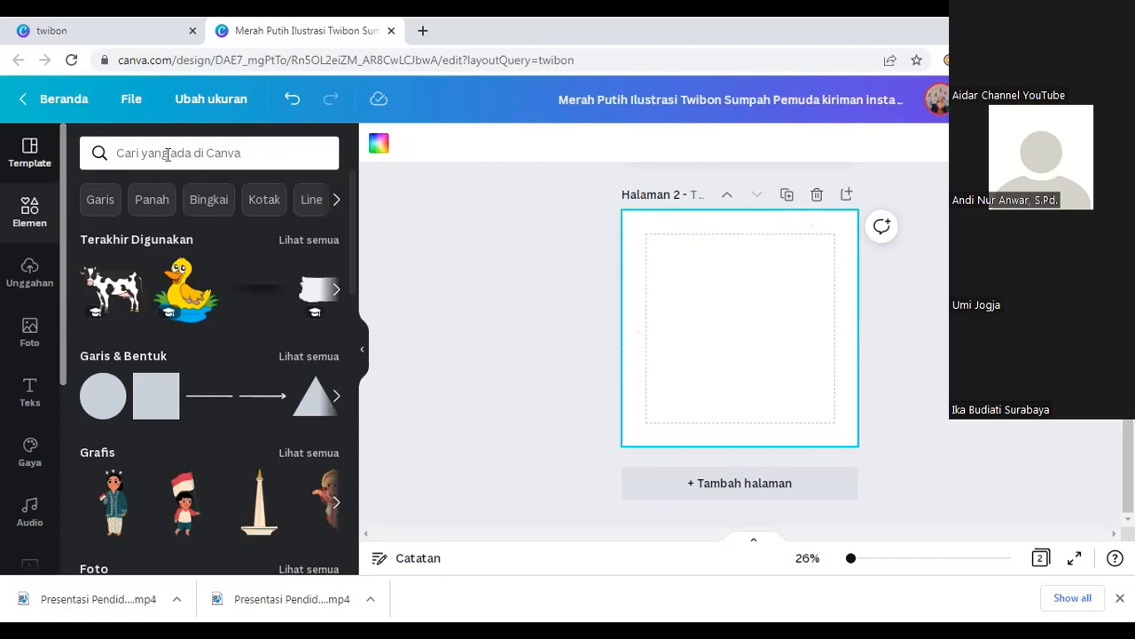
pyautogui.click(228, 165)
pyautogui.write('webinar')
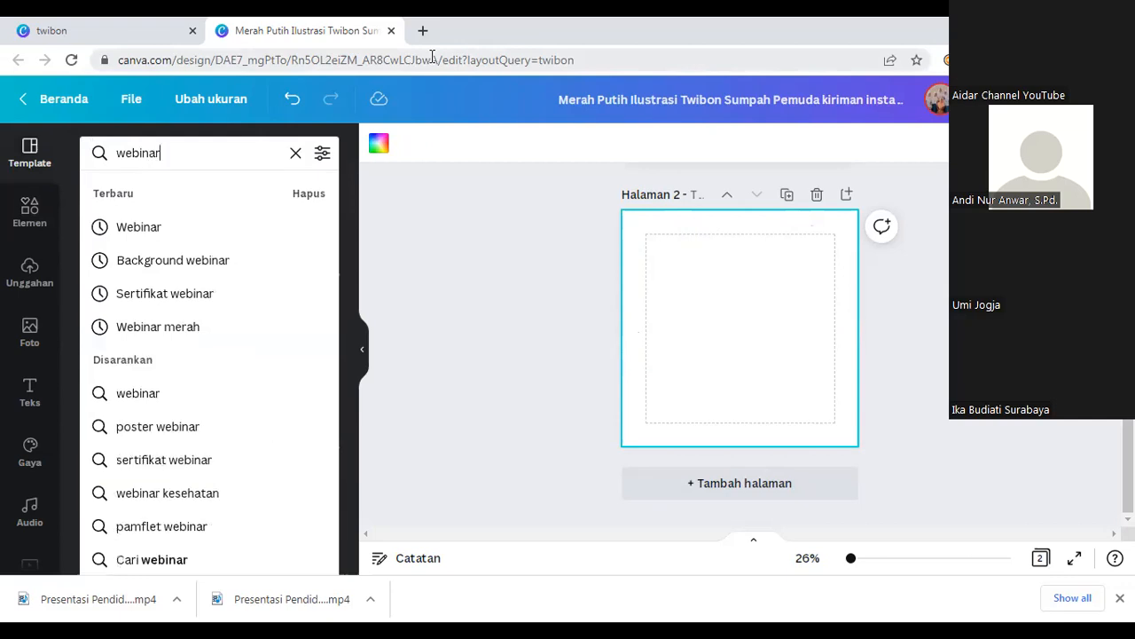
pyautogui.press('Return')
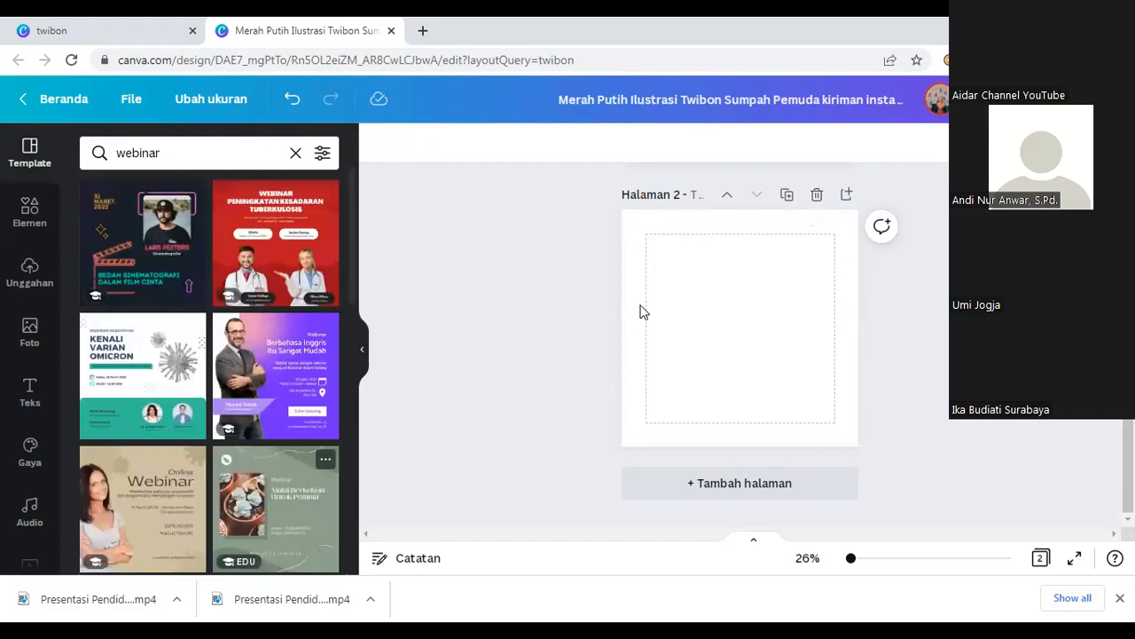
pyautogui.click(710, 298)
pyautogui.click(289, 477)
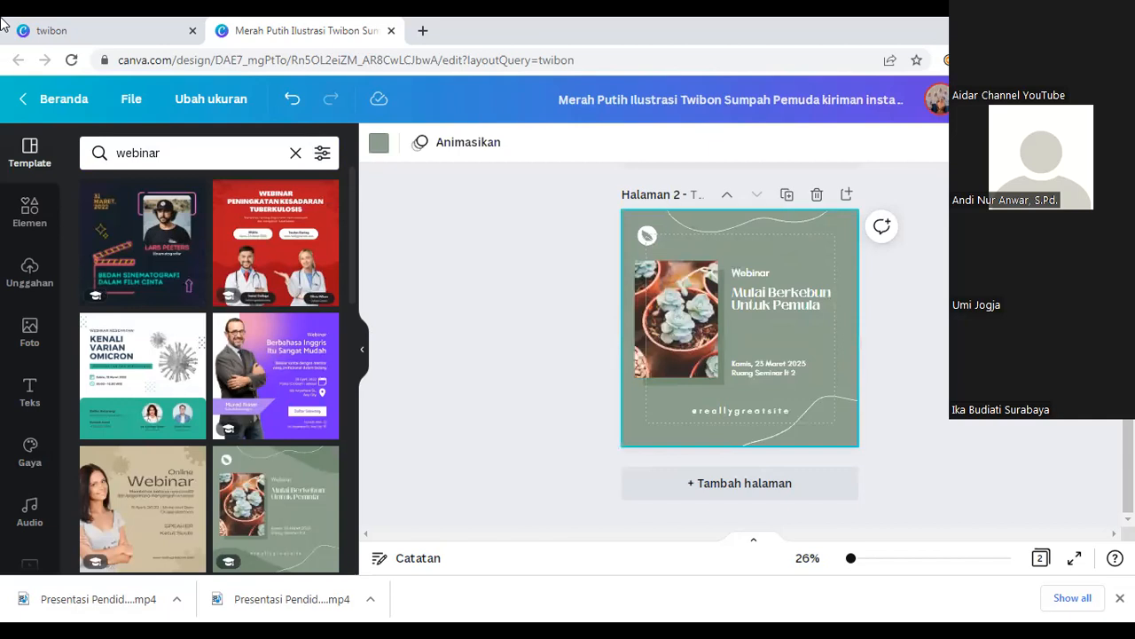
# Step: Copy the green wavy shape from page 2 onto page 1 and place it in the upper-right corner of the design
pyautogui.click(823, 238)
pyautogui.scroll(3, 814, 294)
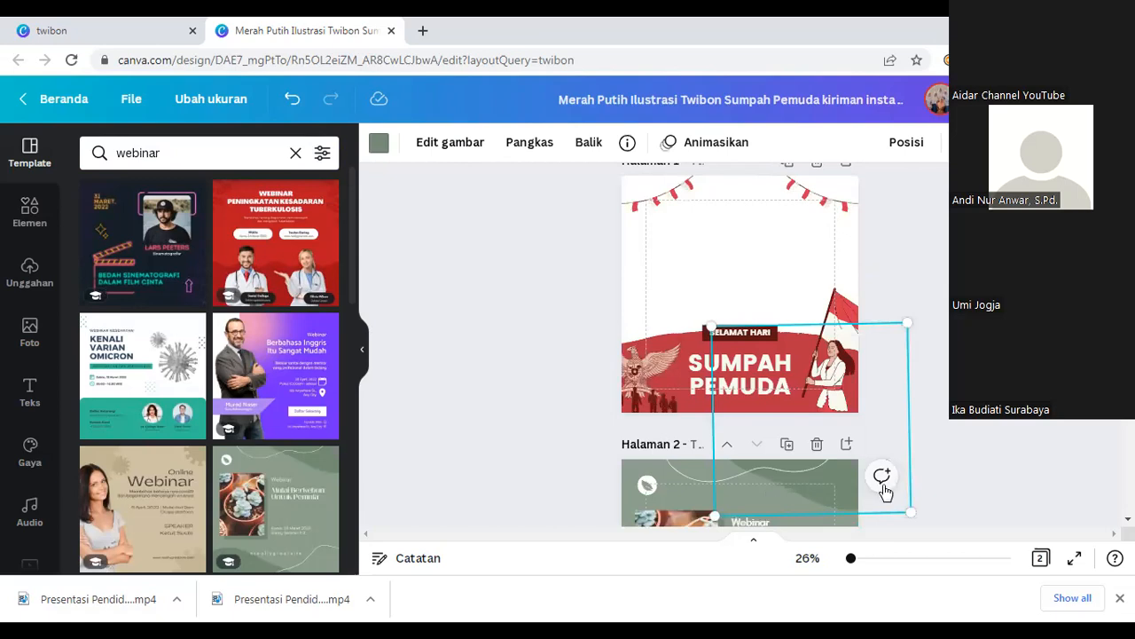
pyautogui.click(707, 248)
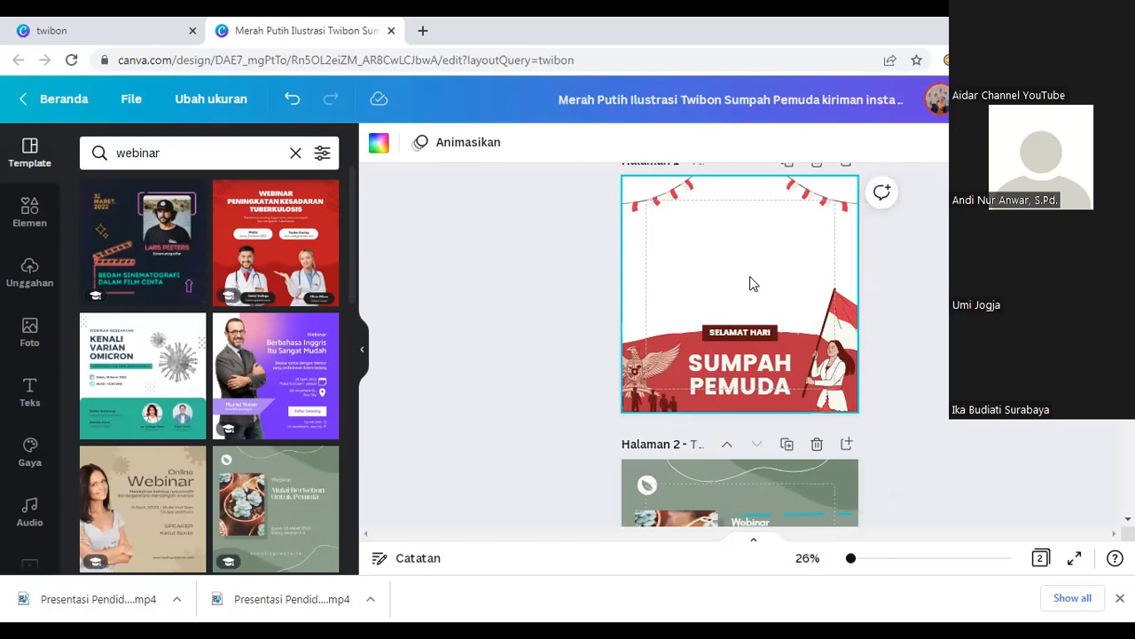
pyautogui.hotkey('ctrl', 'v')
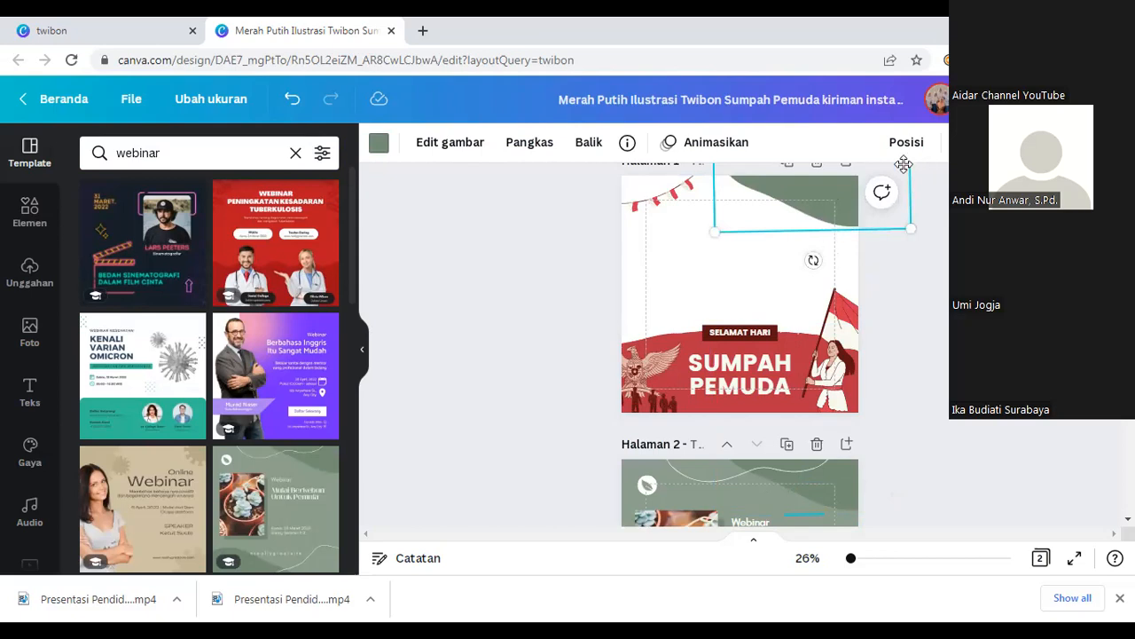
pyautogui.moveTo(903, 166); pyautogui.dragTo(841, 220)
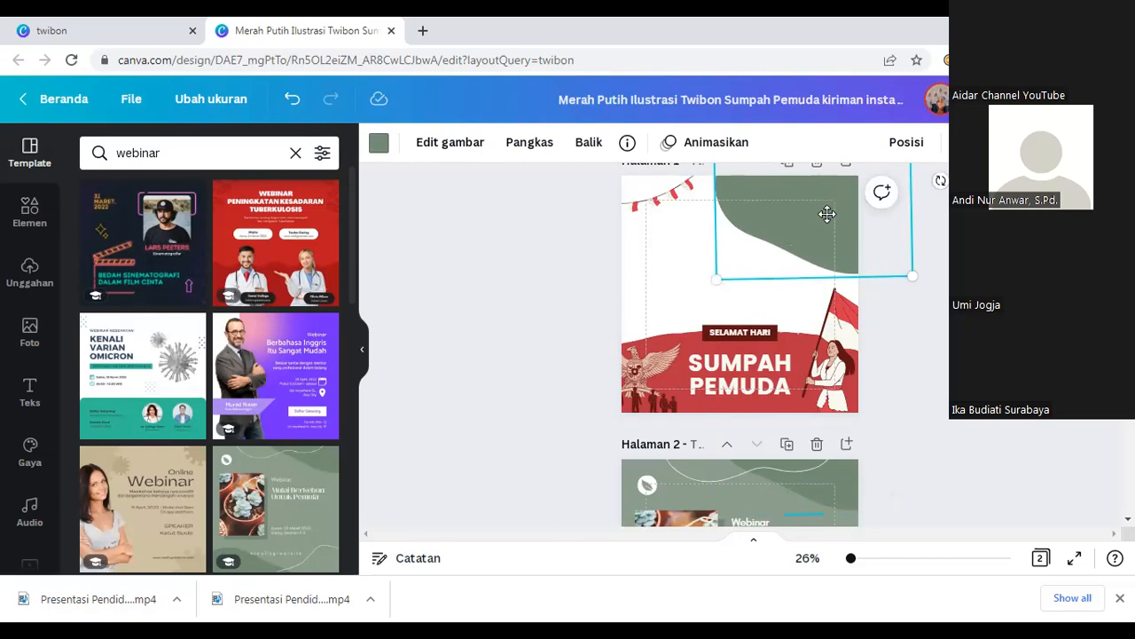
pyautogui.hotkey('ctrl', 'z')
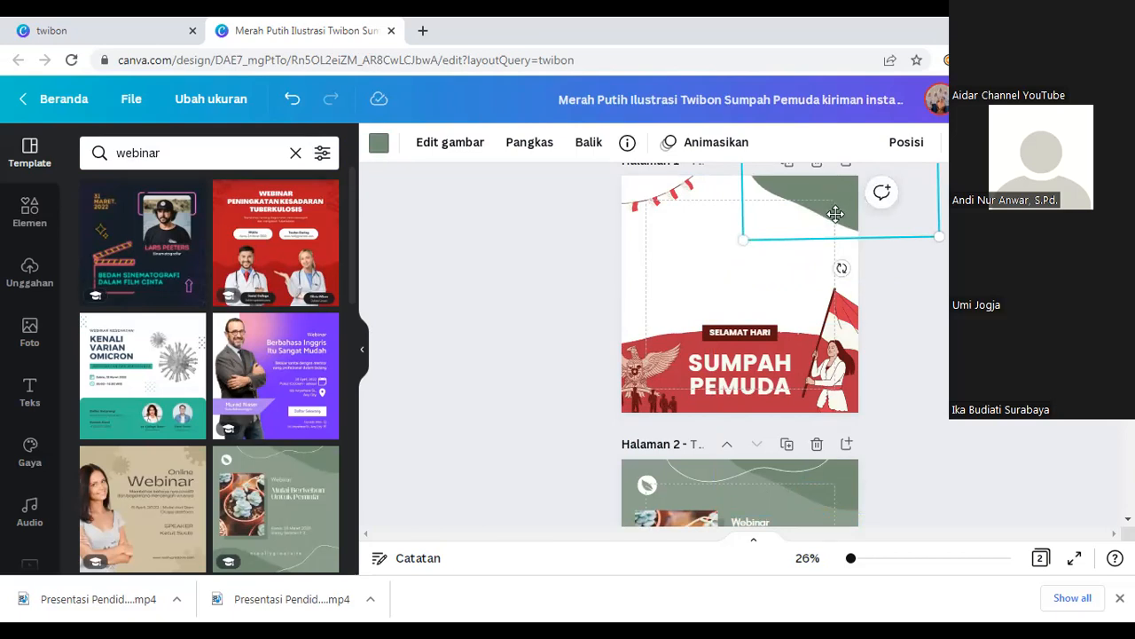
pyautogui.moveTo(836, 214)
pyautogui.mouseDown()
pyautogui.moveTo(834, 228)
pyautogui.moveTo(845, 211)
pyautogui.mouseUp()
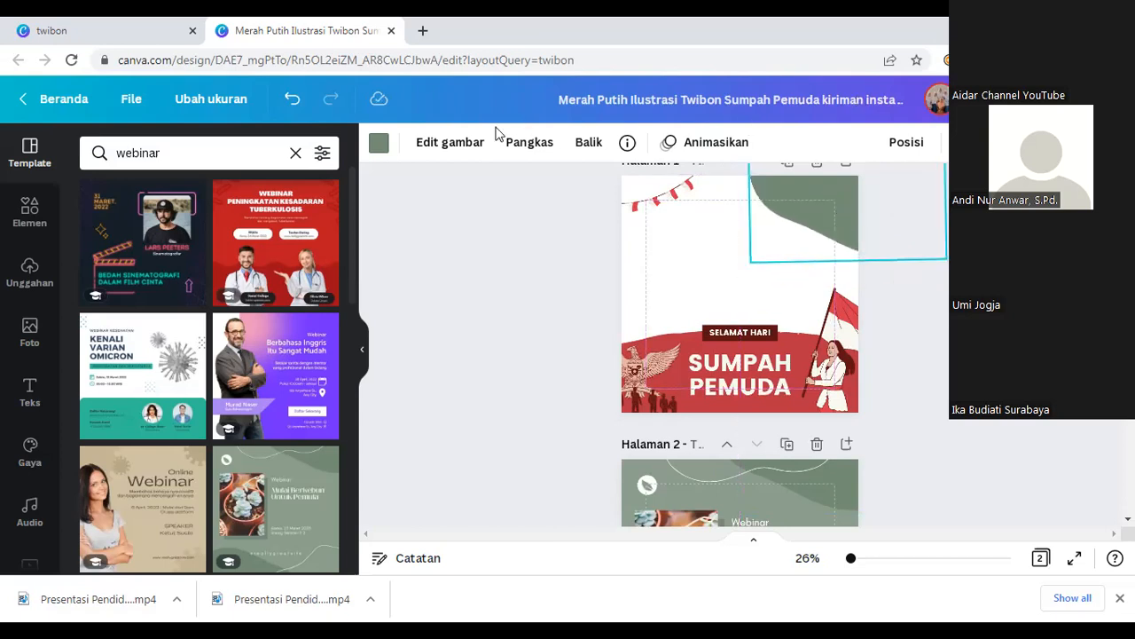
# Step: Recolour the copied wavy shape with the document's red and send it behind the flag bunting
pyautogui.click(373, 152)
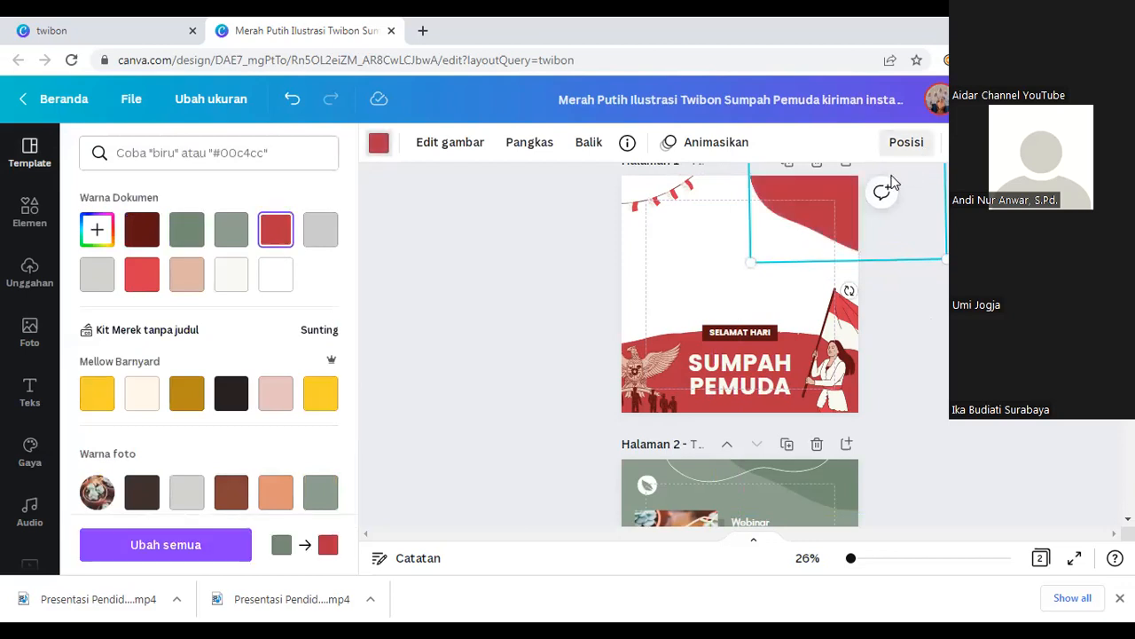
pyautogui.hotkey('ctrl', '[')
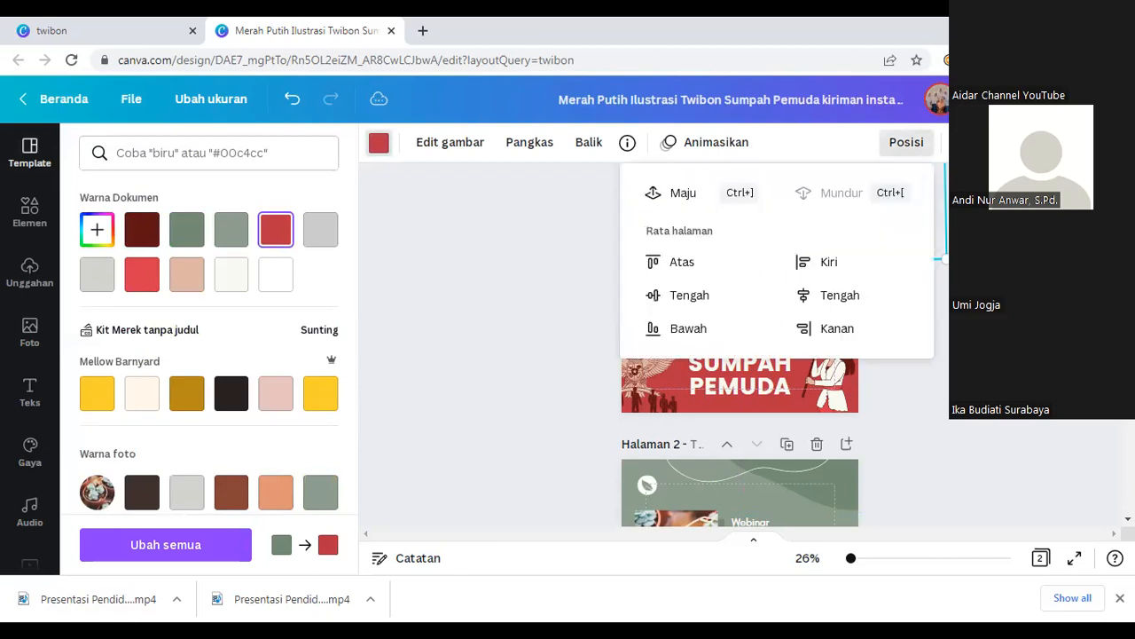
pyautogui.click(600, 220)
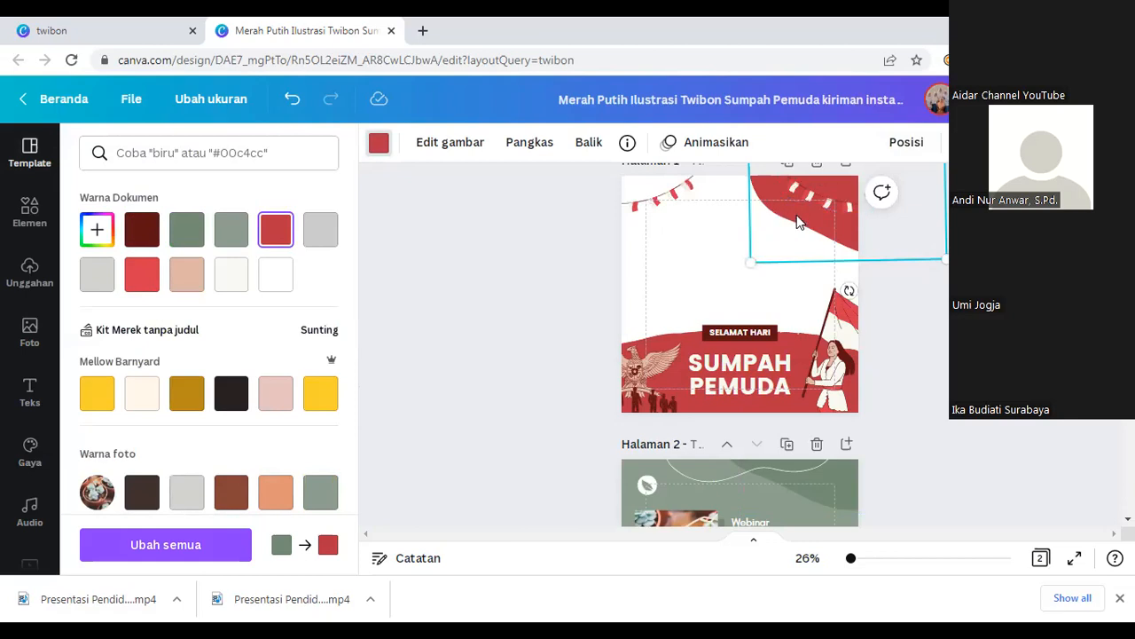
# Step: Duplicate the red wavy shape and move the copy over the upper-left part of page 1
pyautogui.moveTo(852, 225); pyautogui.dragTo(821, 233)
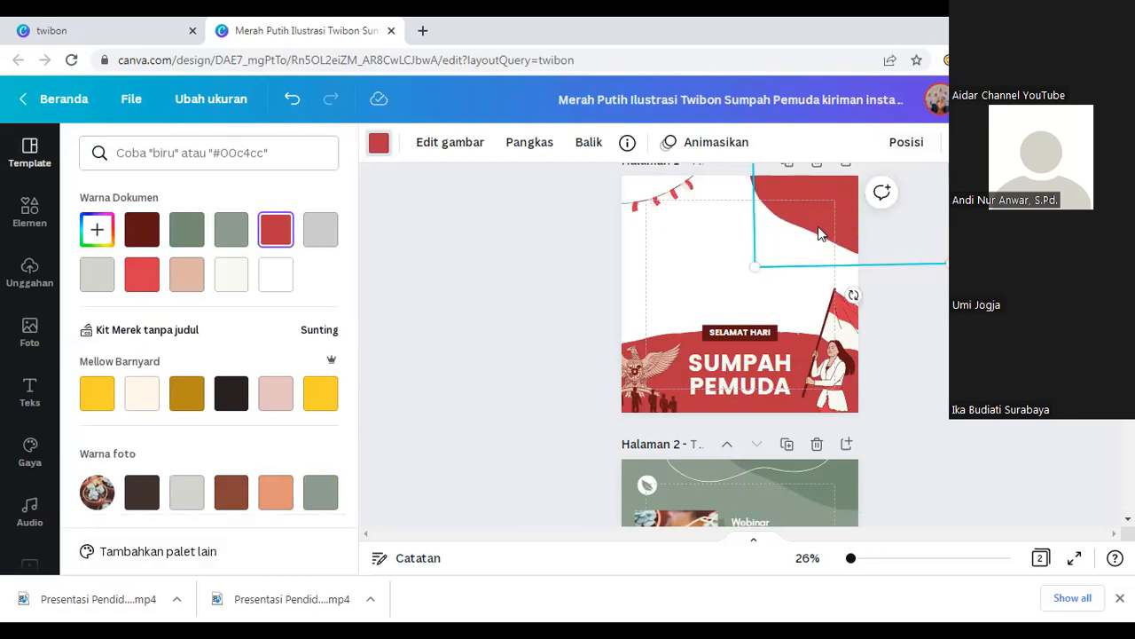
pyautogui.moveTo(737, 240); pyautogui.dragTo(636, 289)
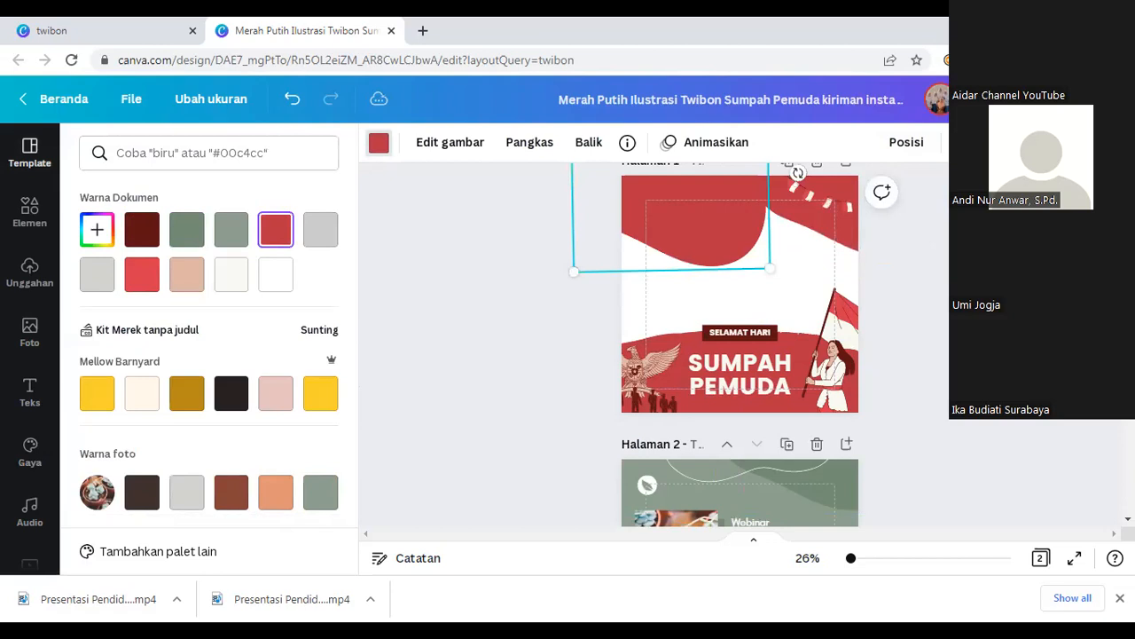
pyautogui.scroll(1, 732, 337)
pyautogui.click(614, 244)
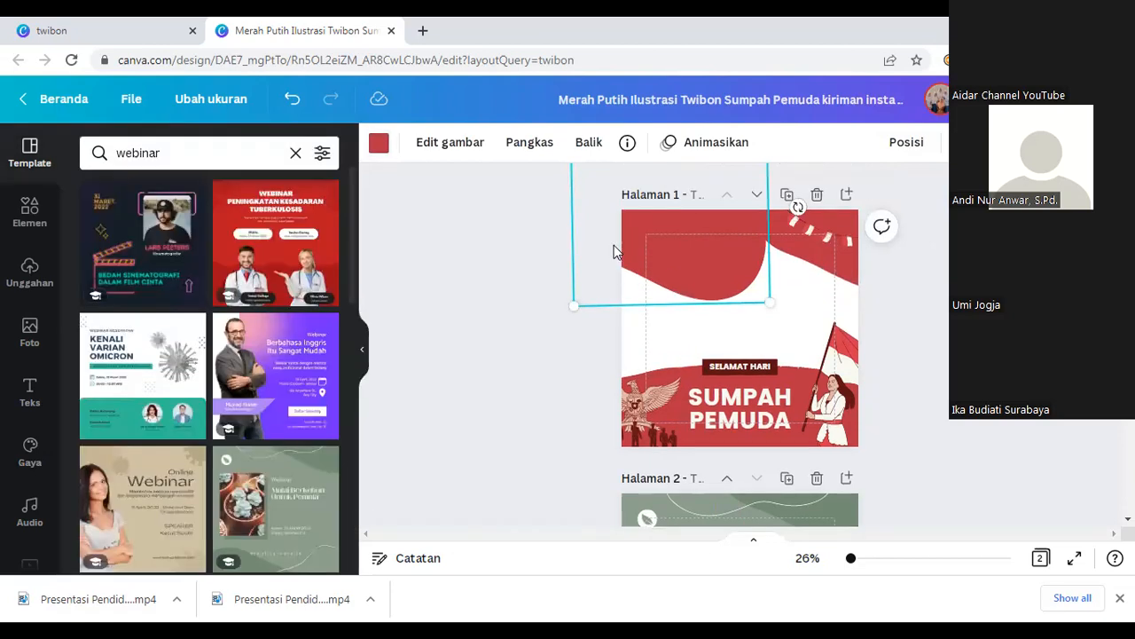
pyautogui.click(601, 286)
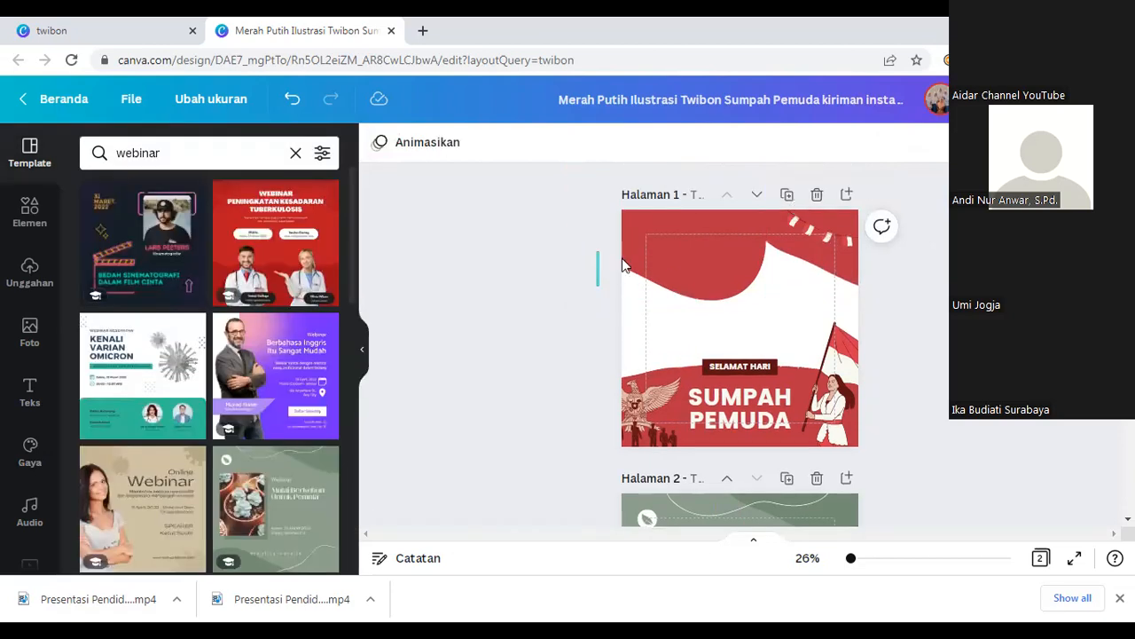
pyautogui.click(759, 298)
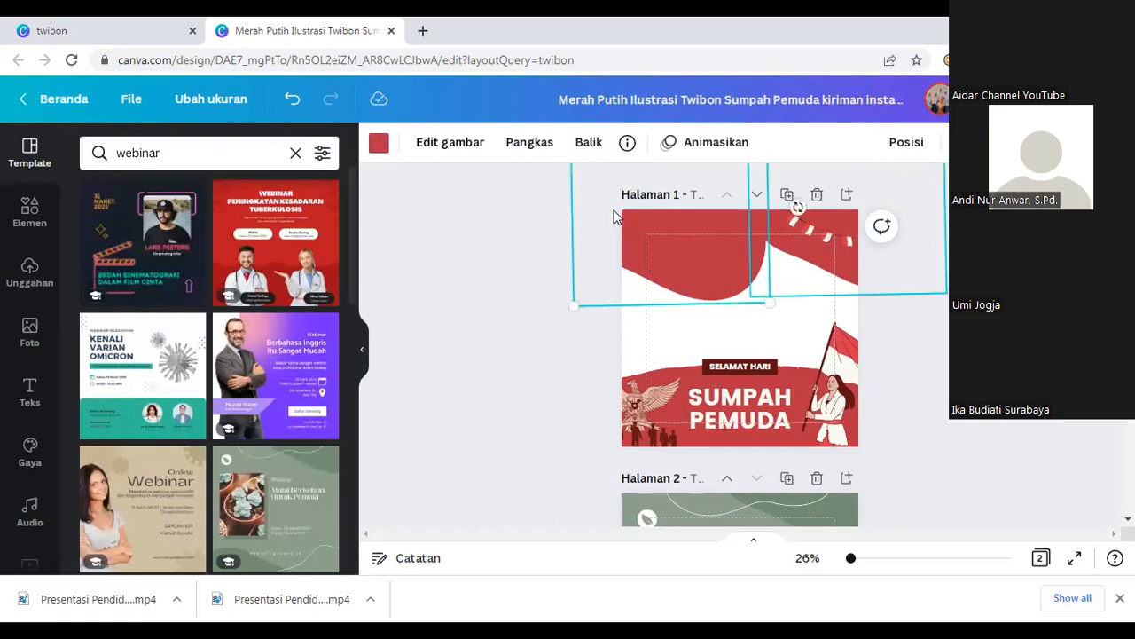
# Step: Rotate the duplicated red shape to about -163° and move it into the upper-left corner of page 1
pyautogui.moveTo(606, 325); pyautogui.dragTo(606, 241)
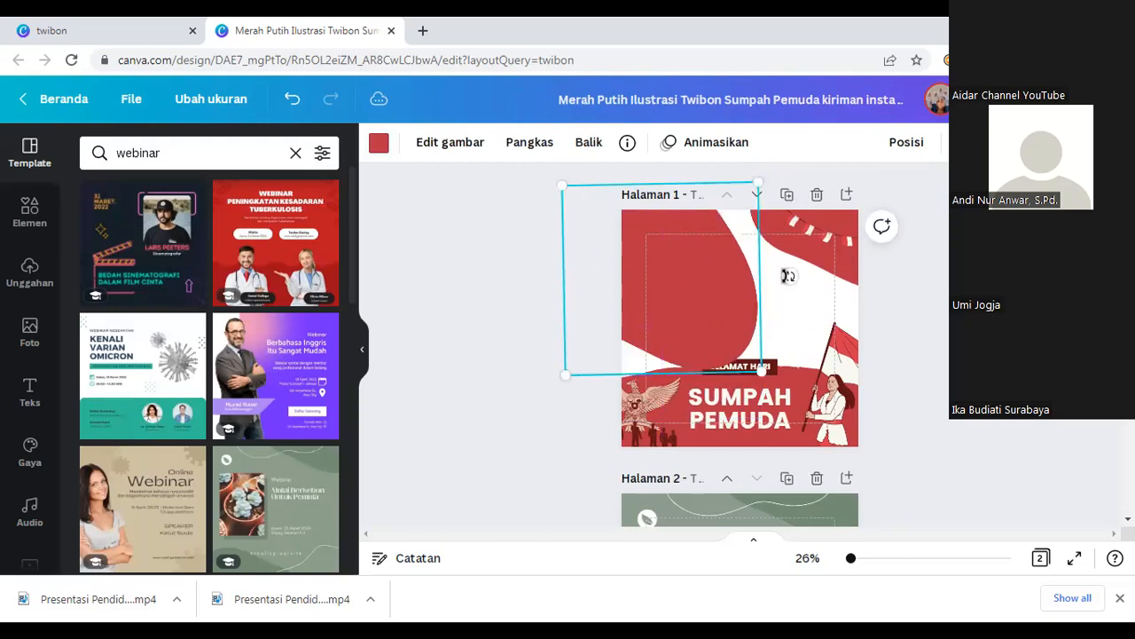
pyautogui.moveTo(614, 197); pyautogui.dragTo(709, 146)
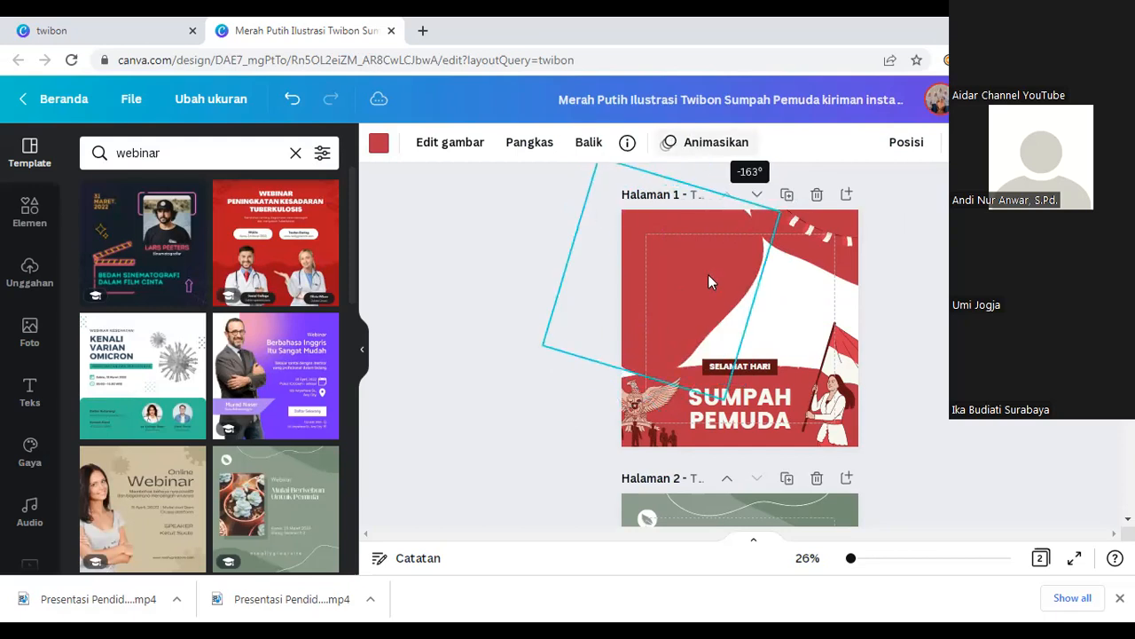
pyautogui.moveTo(639, 223); pyautogui.dragTo(680, 233)
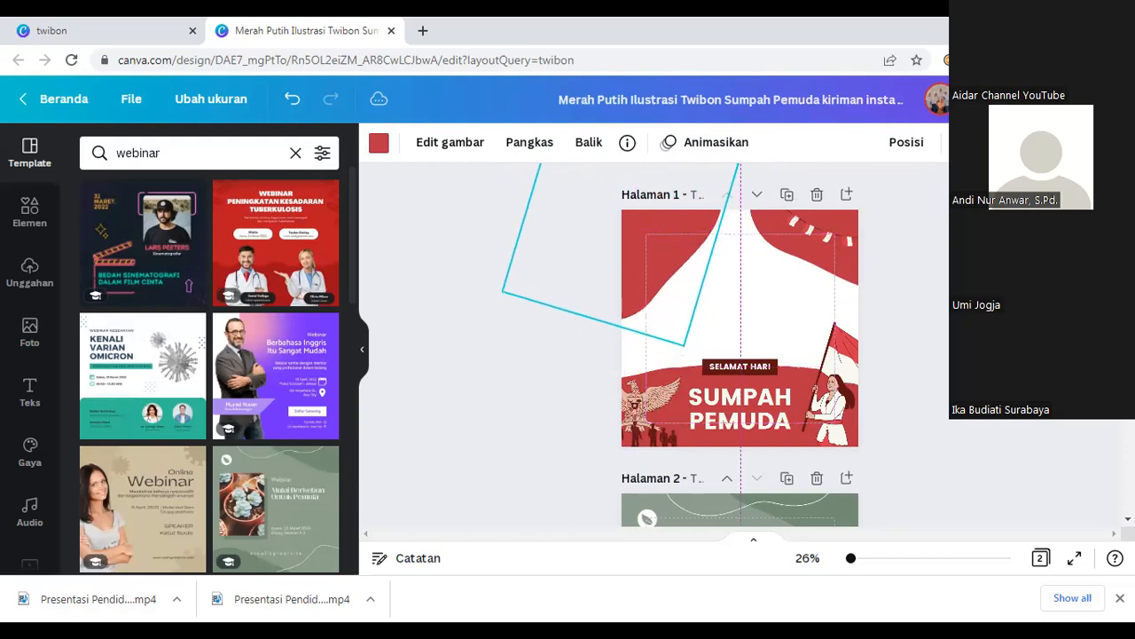
# Step: Send the left red shape behind the bunting and rotate it to about -140°, moved to meet the right shape near the top centre
pyautogui.click(906, 145)
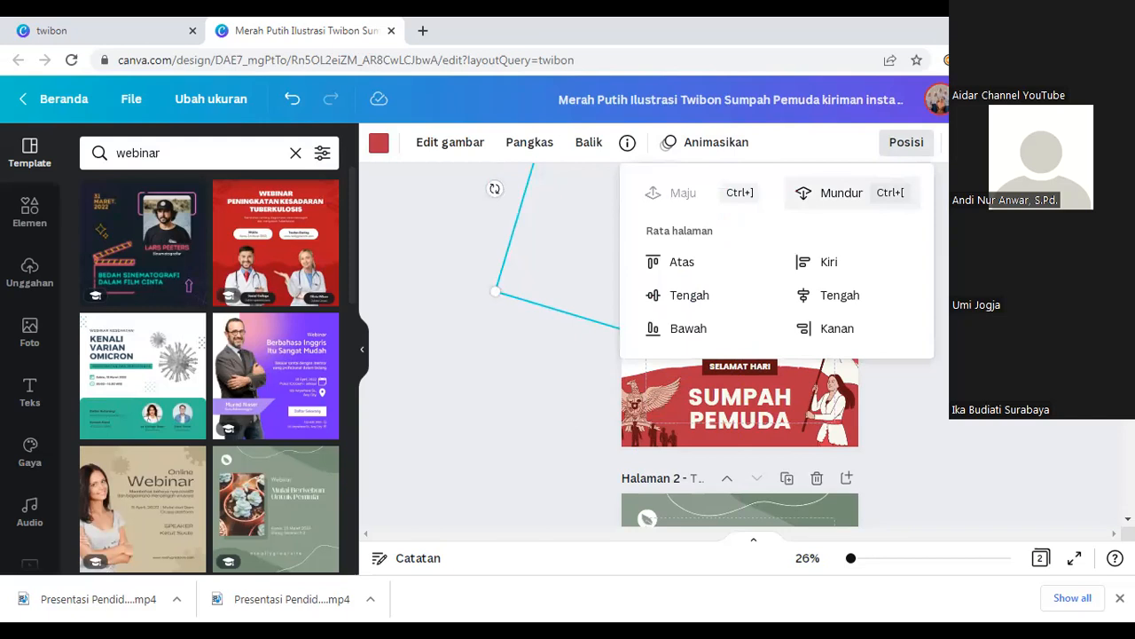
pyautogui.click(830, 192)
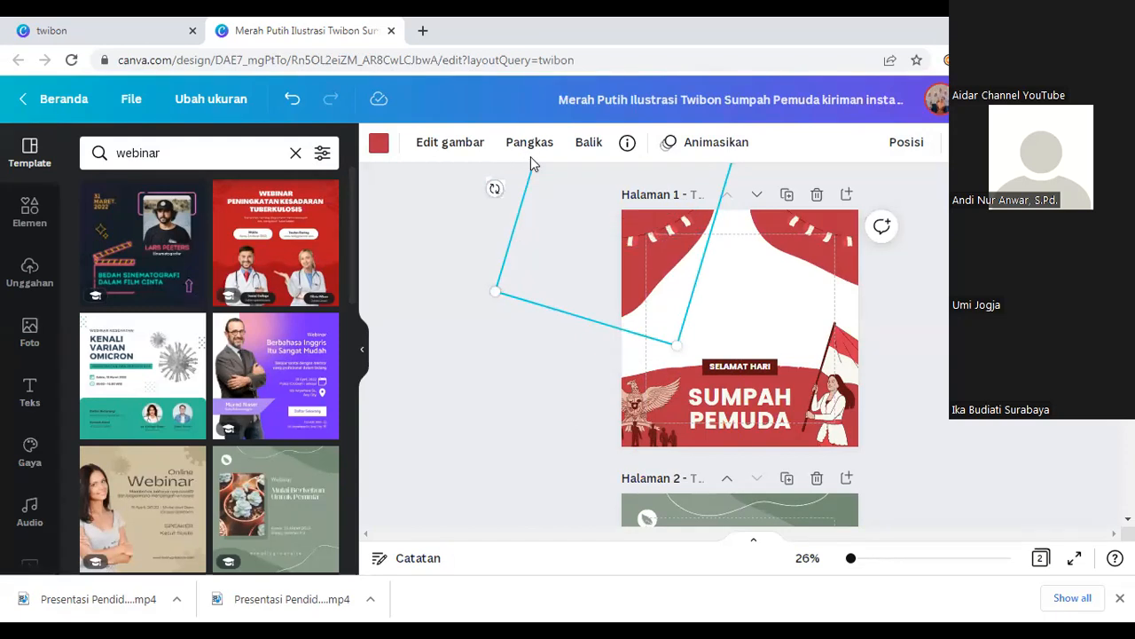
pyautogui.moveTo(495, 188); pyautogui.dragTo(567, 204)
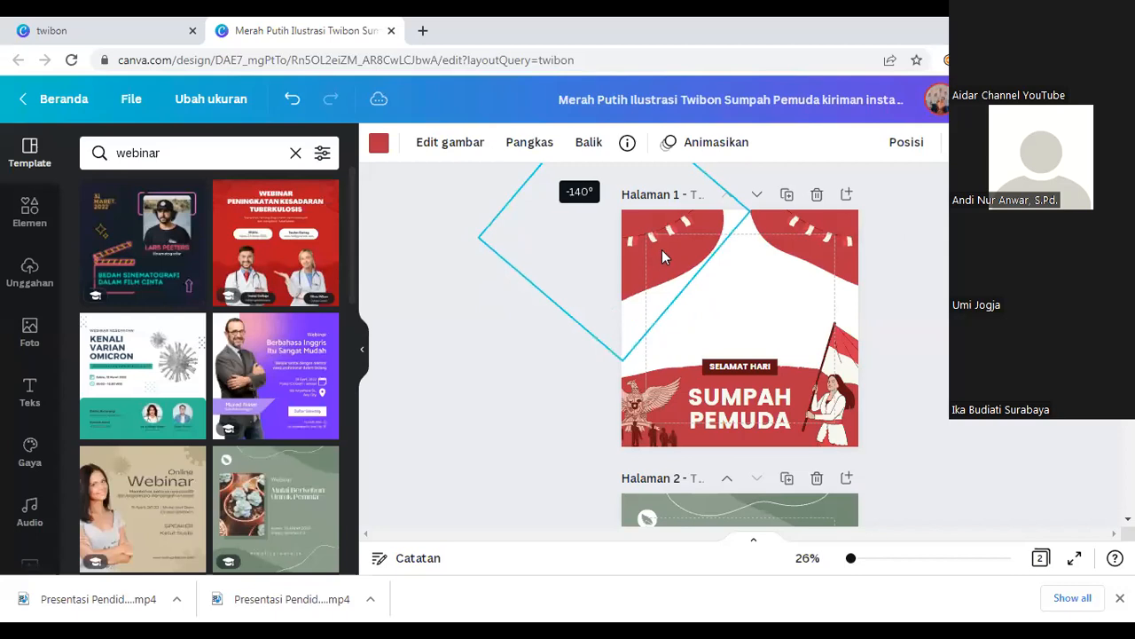
pyautogui.moveTo(714, 232); pyautogui.dragTo(697, 227)
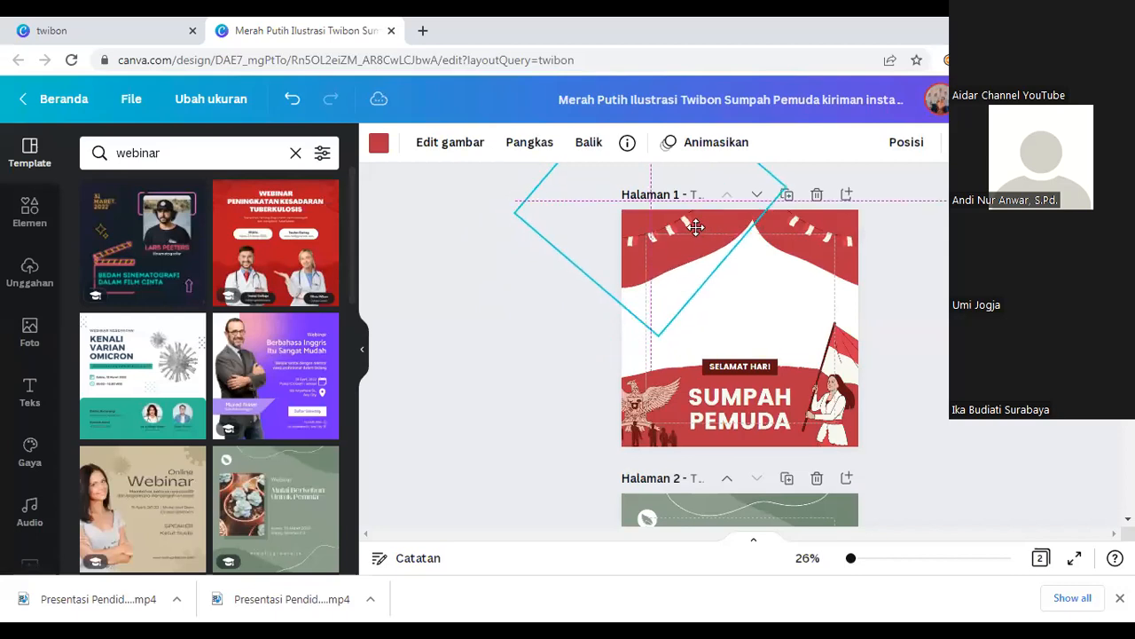
pyautogui.click(894, 400)
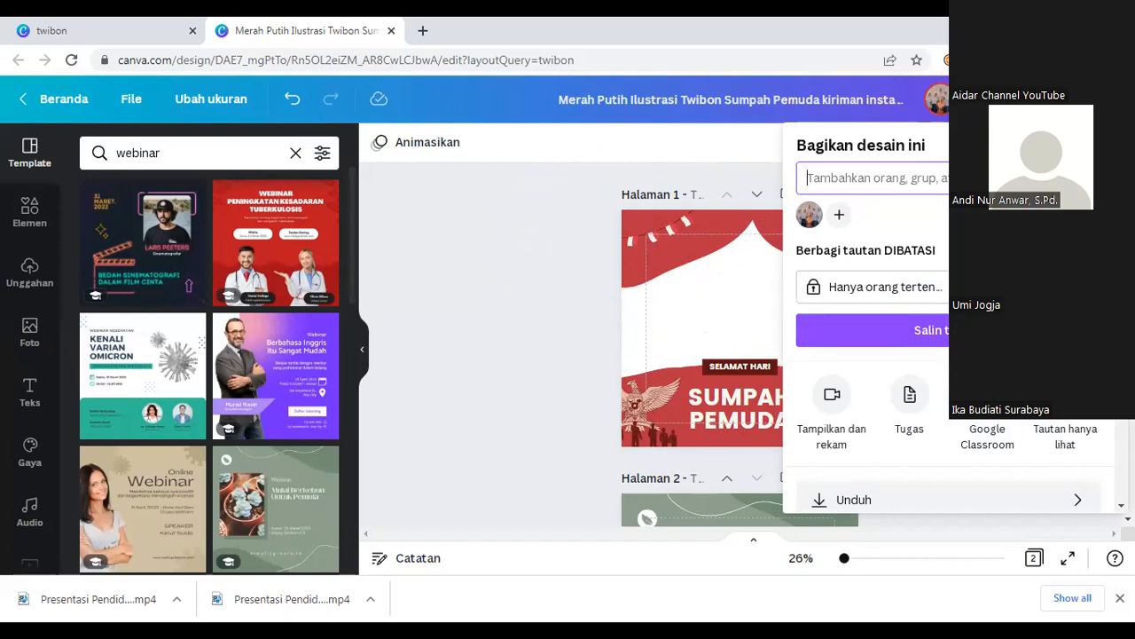
# Step: Open the download settings for the design as PNG and limit the export to page 1 (Halaman 1)
pyautogui.click(854, 500)
pyautogui.click(1081, 99)
pyautogui.moveTo(1122, 275); pyautogui.dragTo(1121, 381)
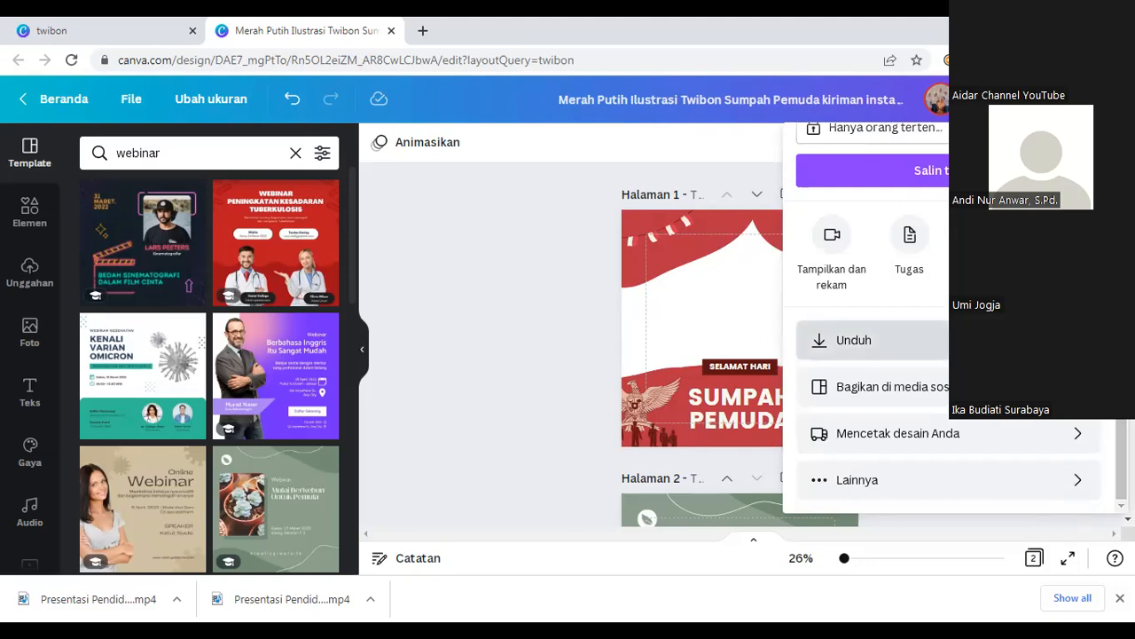
pyautogui.click(887, 340)
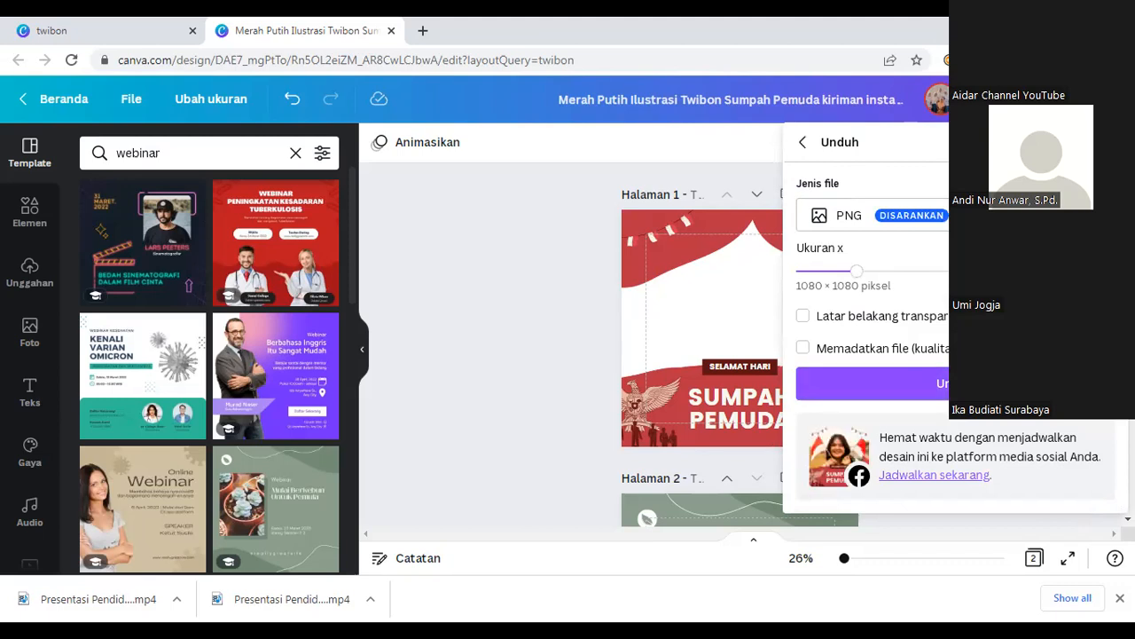
pyautogui.scroll(-2, 873, 262)
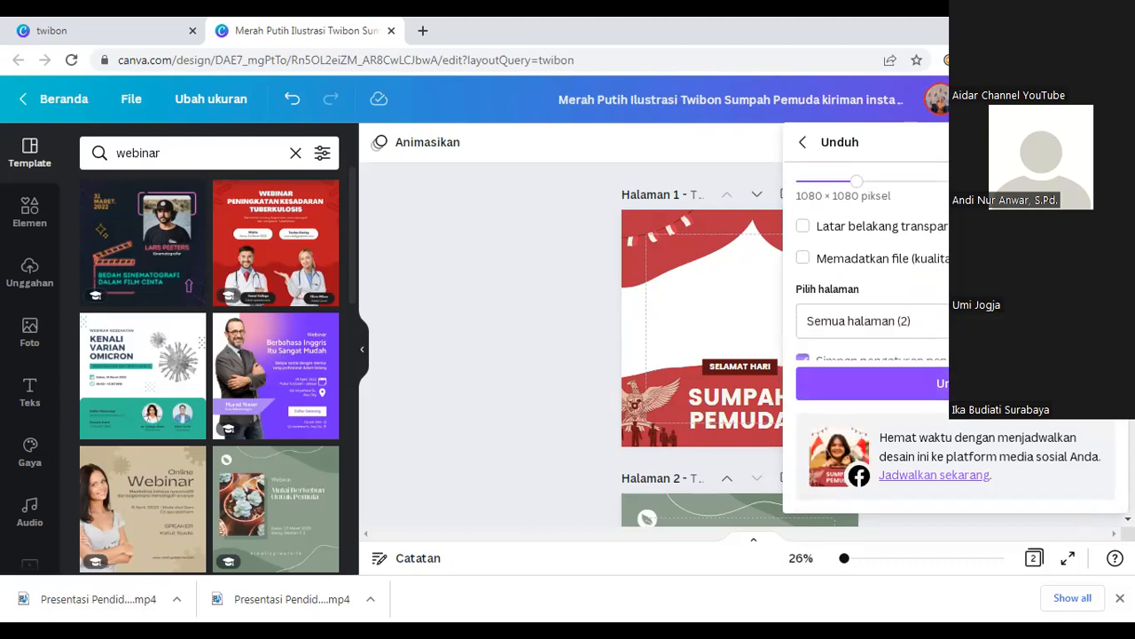
pyautogui.click(874, 321)
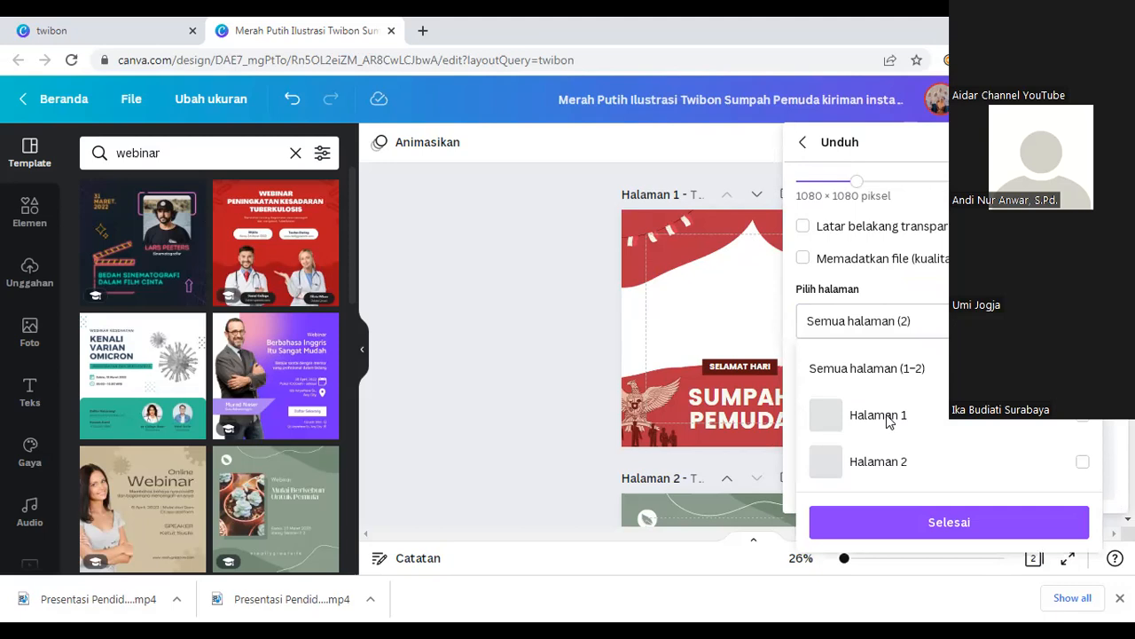
pyautogui.click(1086, 424)
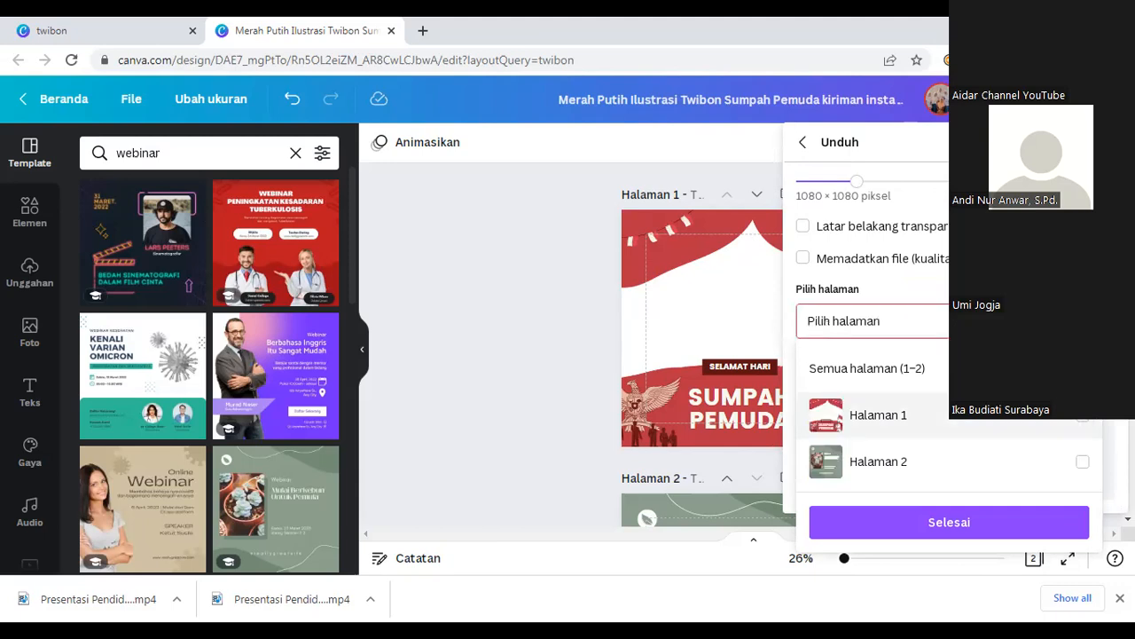
pyautogui.click(1082, 415)
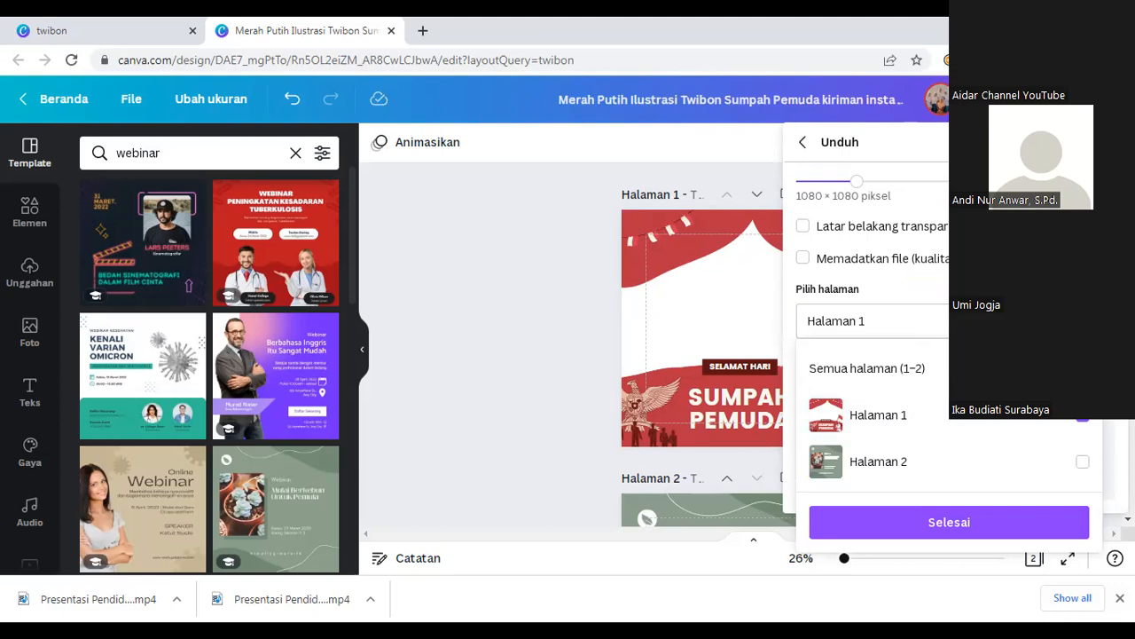
pyautogui.click(949, 522)
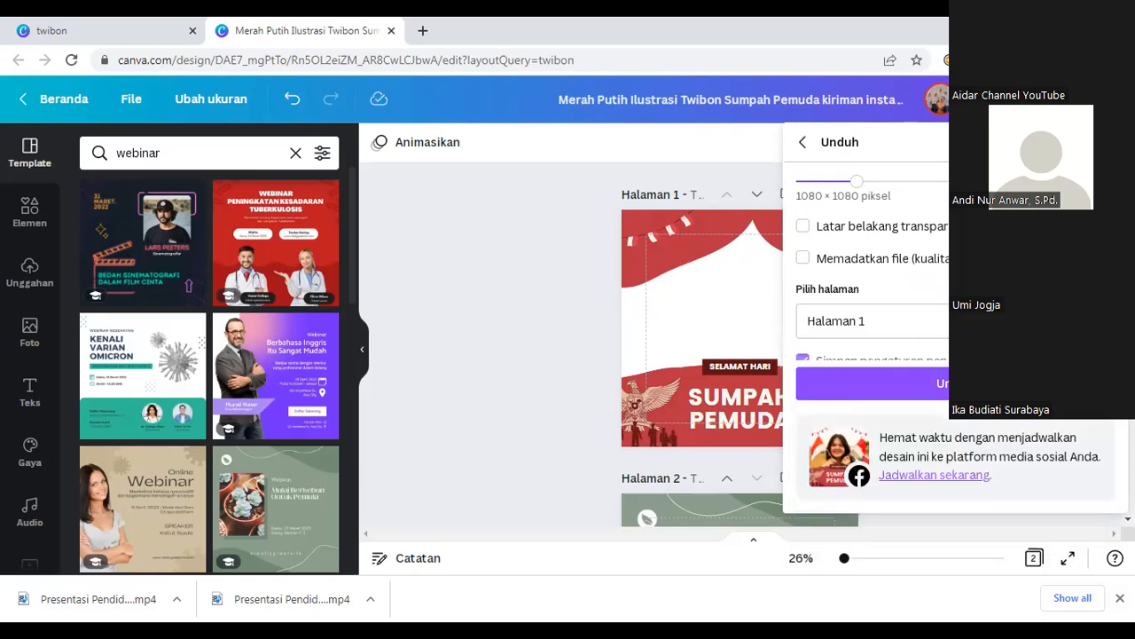
# Step: Enable the transparent background (Latar belakang transparan) for the PNG export and download page 1
pyautogui.scroll(3, 824, 289)
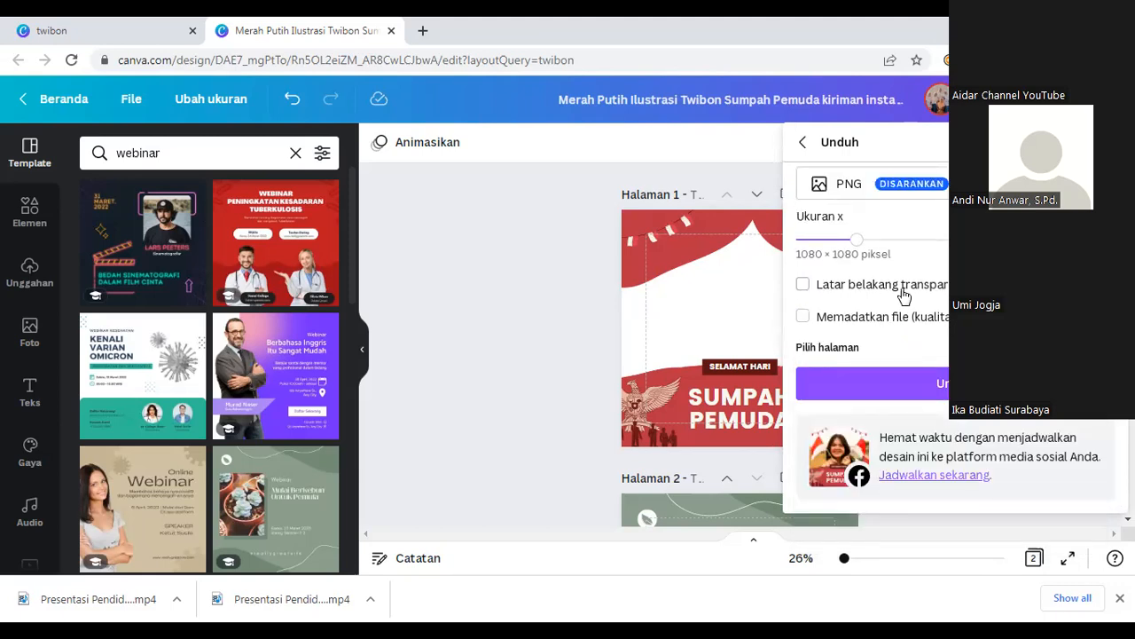
pyautogui.click(802, 286)
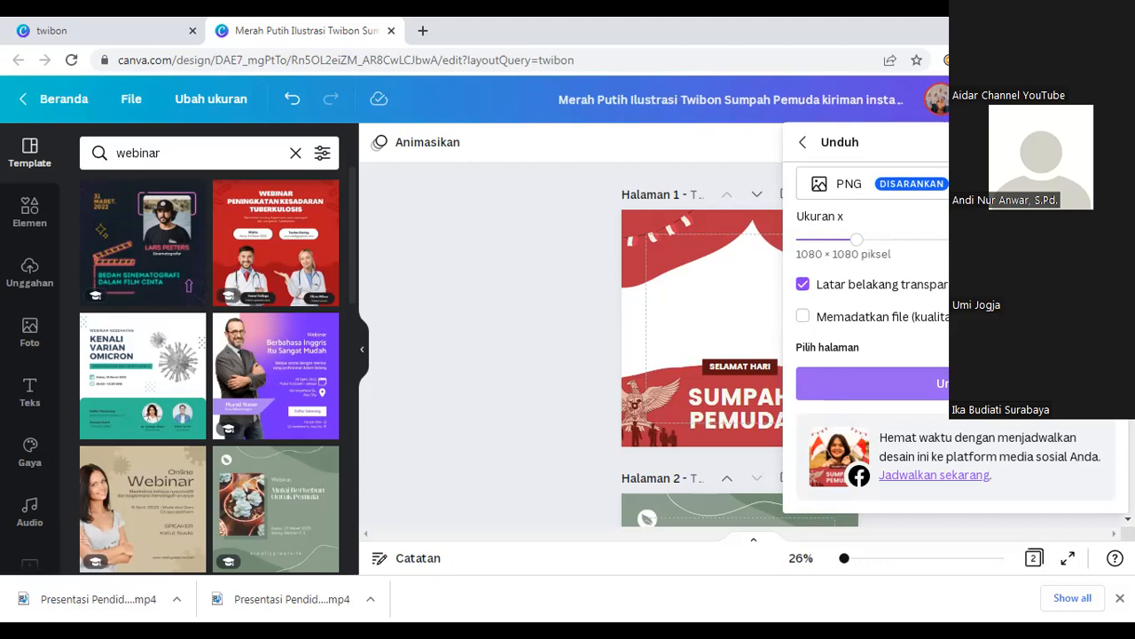
pyautogui.click(872, 382)
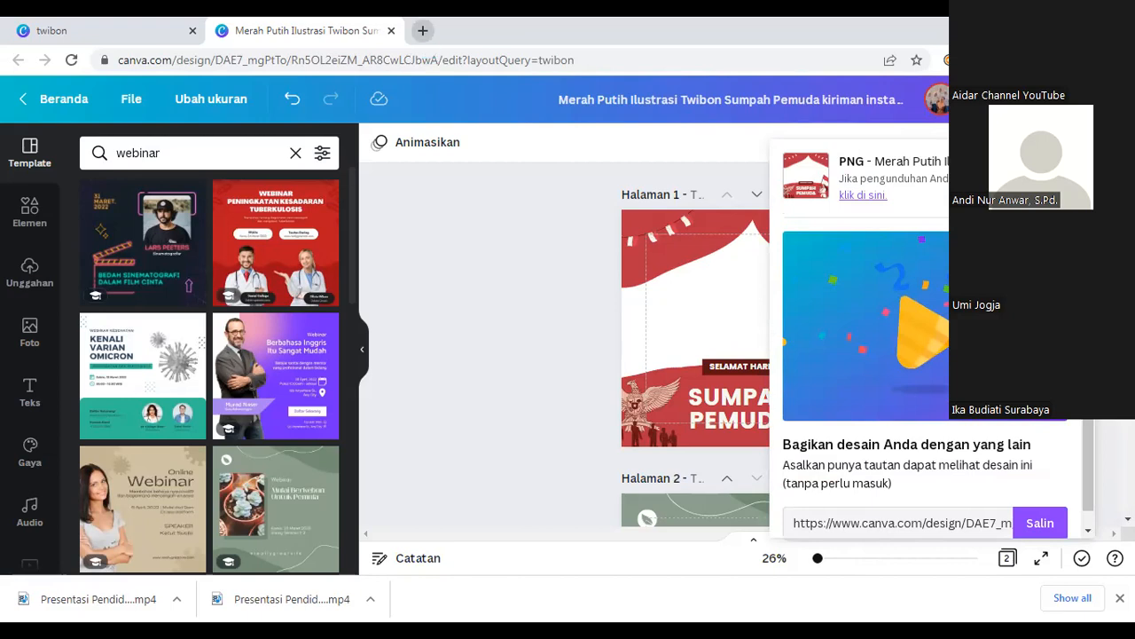
# Step: Open a new browser tab and start a Google search with "tw"
pyautogui.click(422, 30)
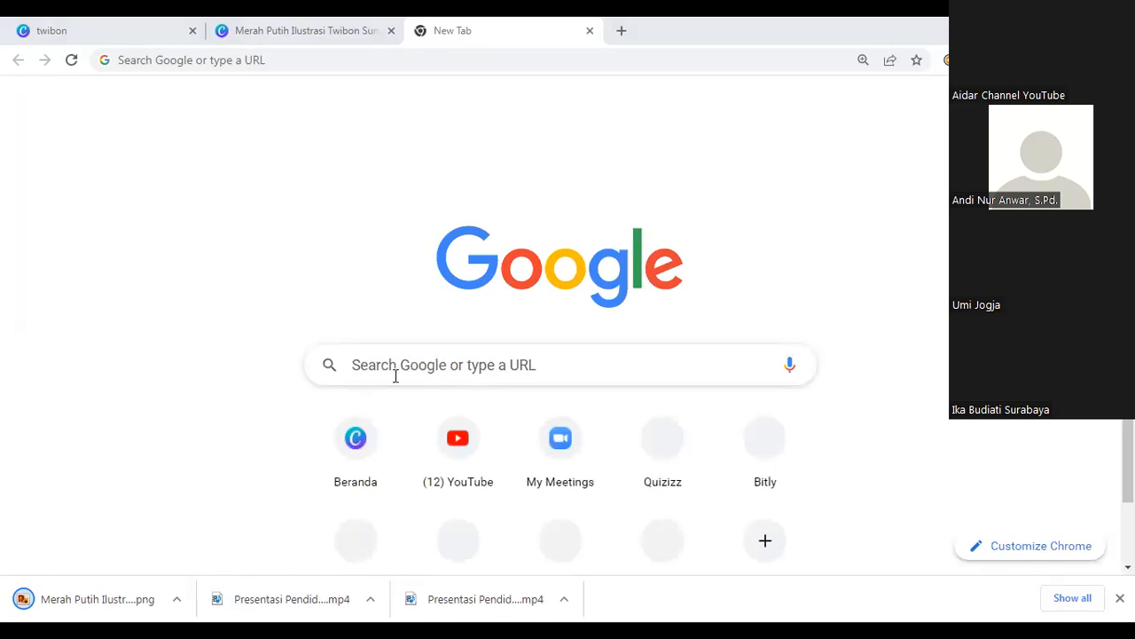
pyautogui.click(352, 364)
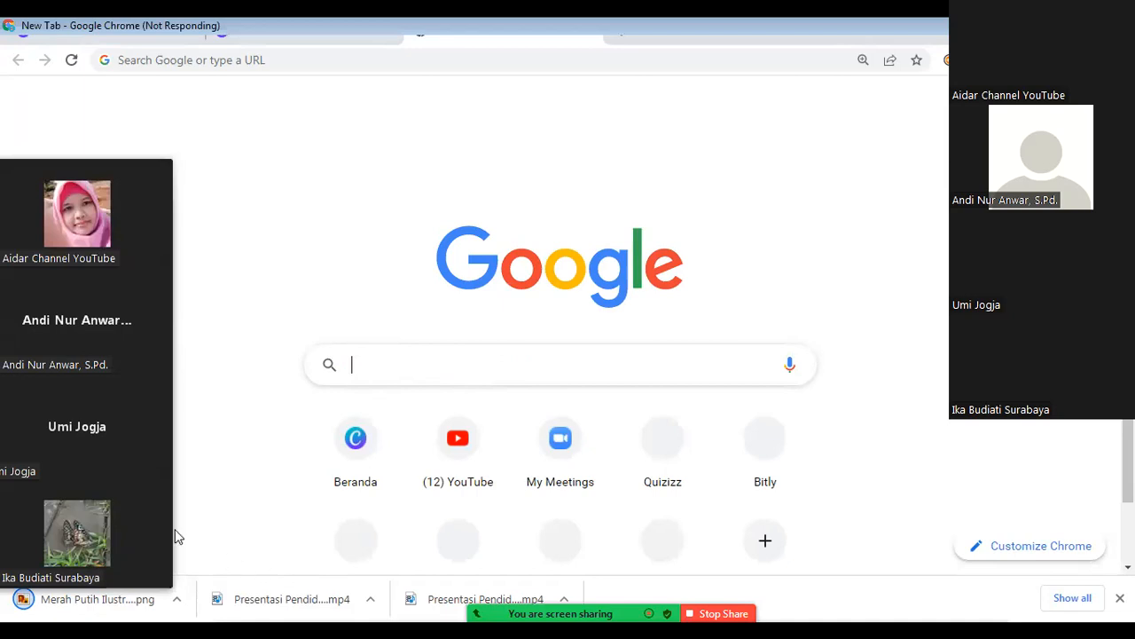
pyautogui.write('tw')
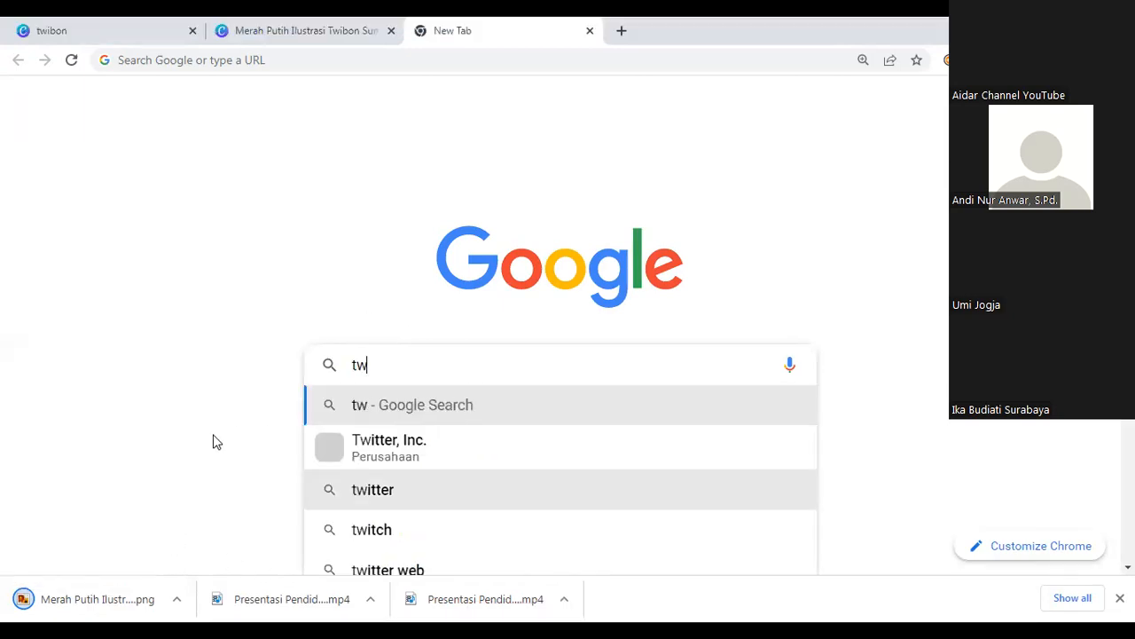